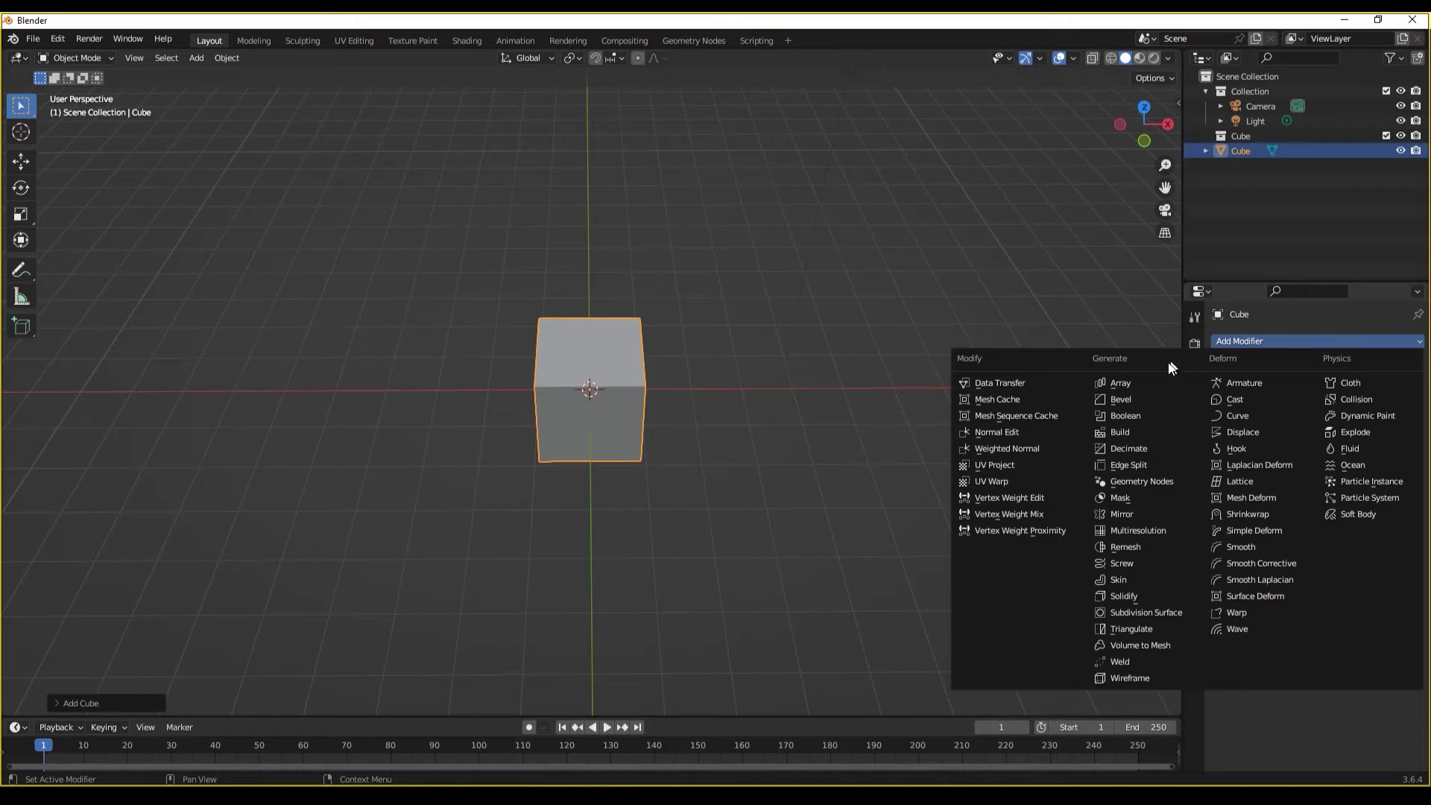
# - Add an Array modifier to the cube, placing a second copy along X with Count 2
pyautogui.click(1121, 384)
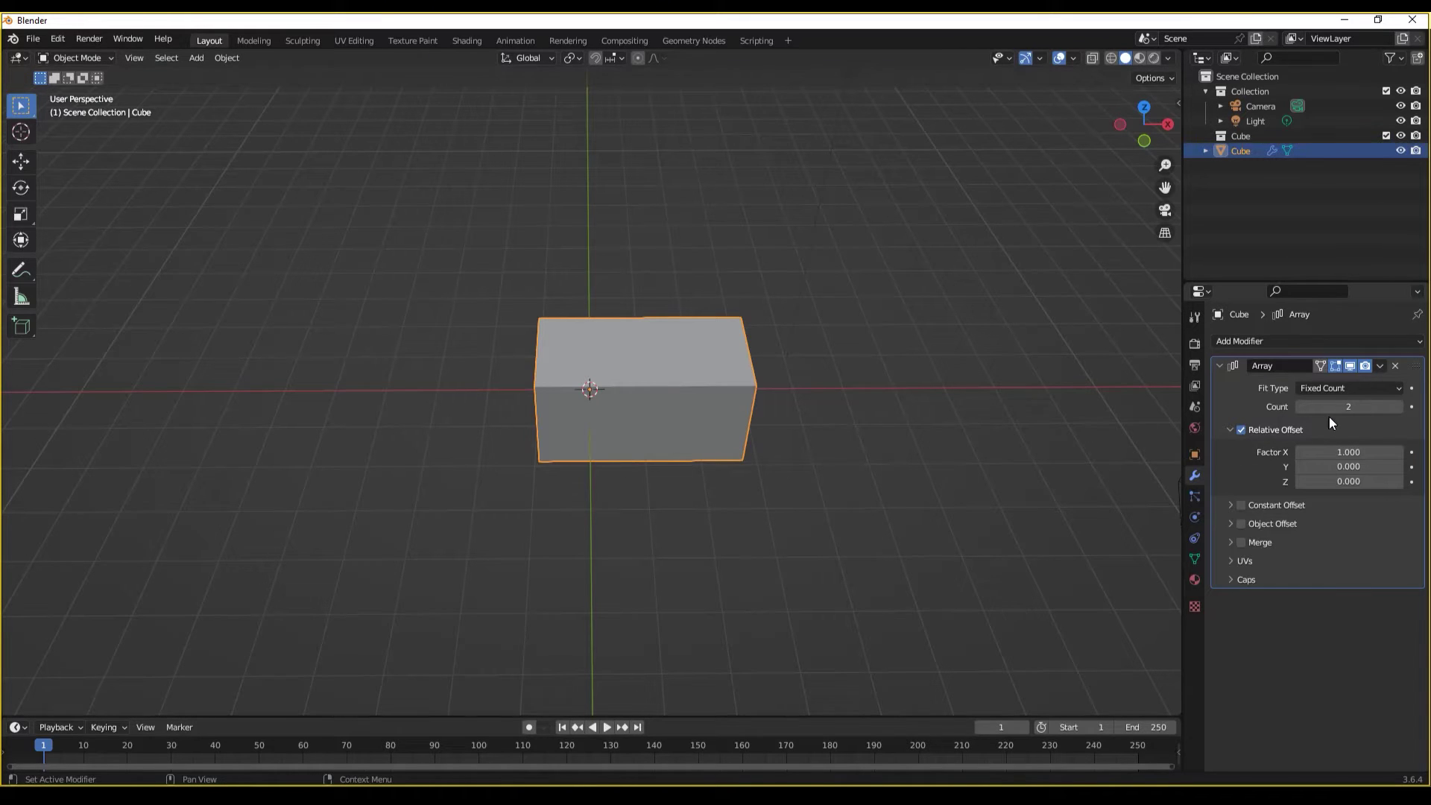
# - Set the Array modifier's Count to 6, turning the cube into a six-copy bar along X
pyautogui.click(1303, 408)
pyautogui.write('5')
pyautogui.press('Return')
pyautogui.moveTo(1349, 407)
pyautogui.mouseDown()
pyautogui.moveTo(1379, 407)
pyautogui.moveTo(1327, 408)
pyautogui.moveTo(1344, 408)
pyautogui.mouseUp()
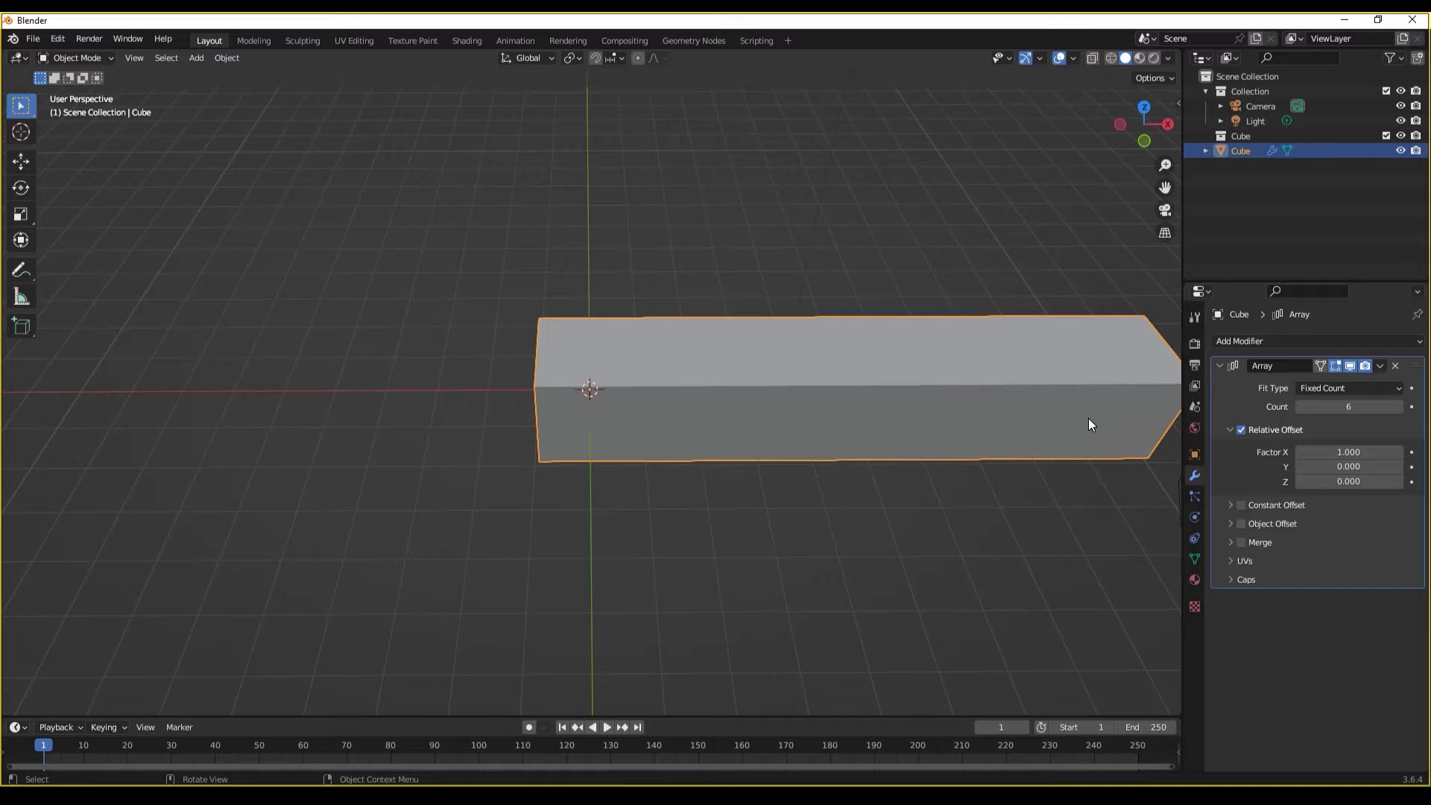
pyautogui.moveTo(880, 378); pyautogui.dragTo(749, 370, button='middle')
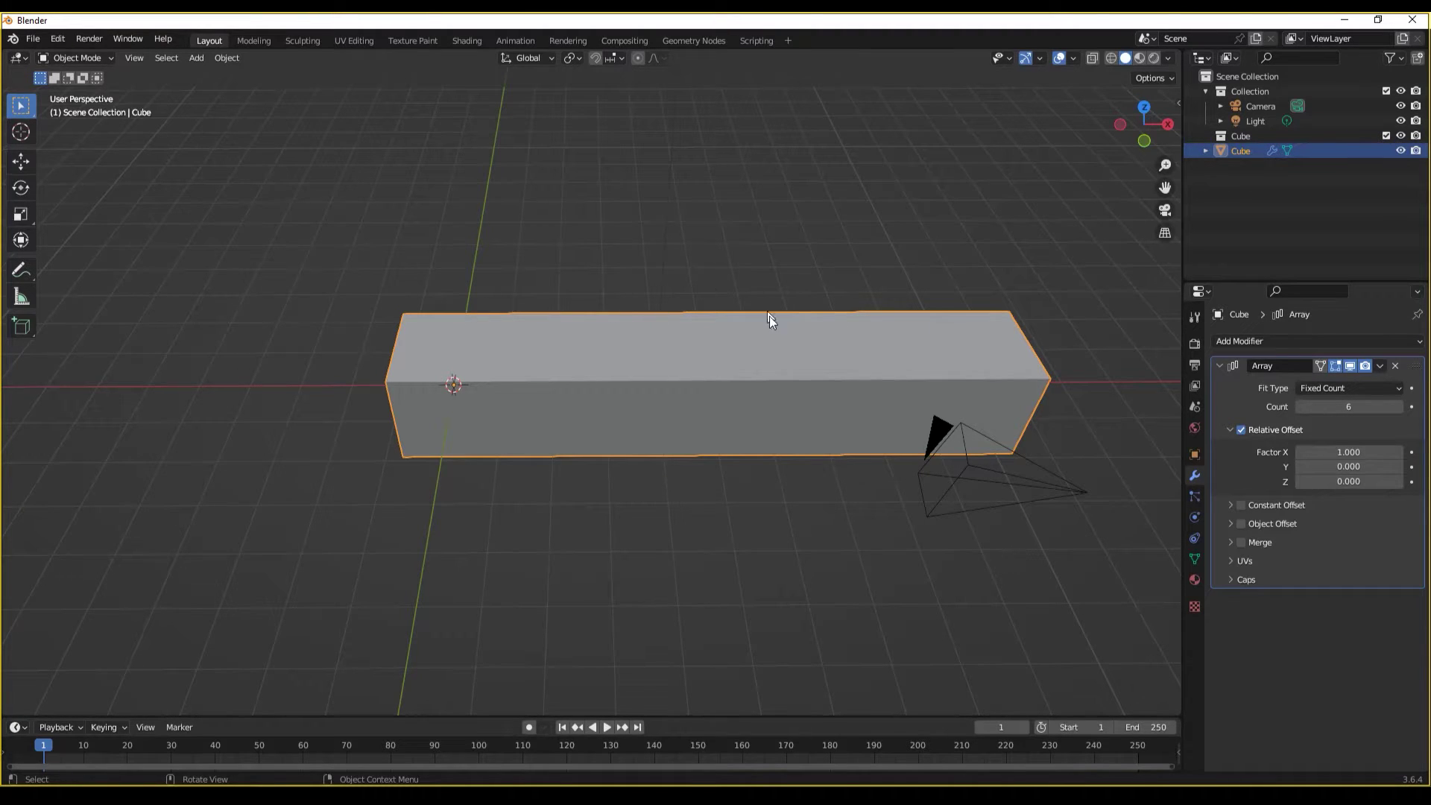
# - Set the array's Relative Offset Factor X to 2 to separate the copies
pyautogui.moveTo(1054, 329); pyautogui.dragTo(1118, 418, button='middle')
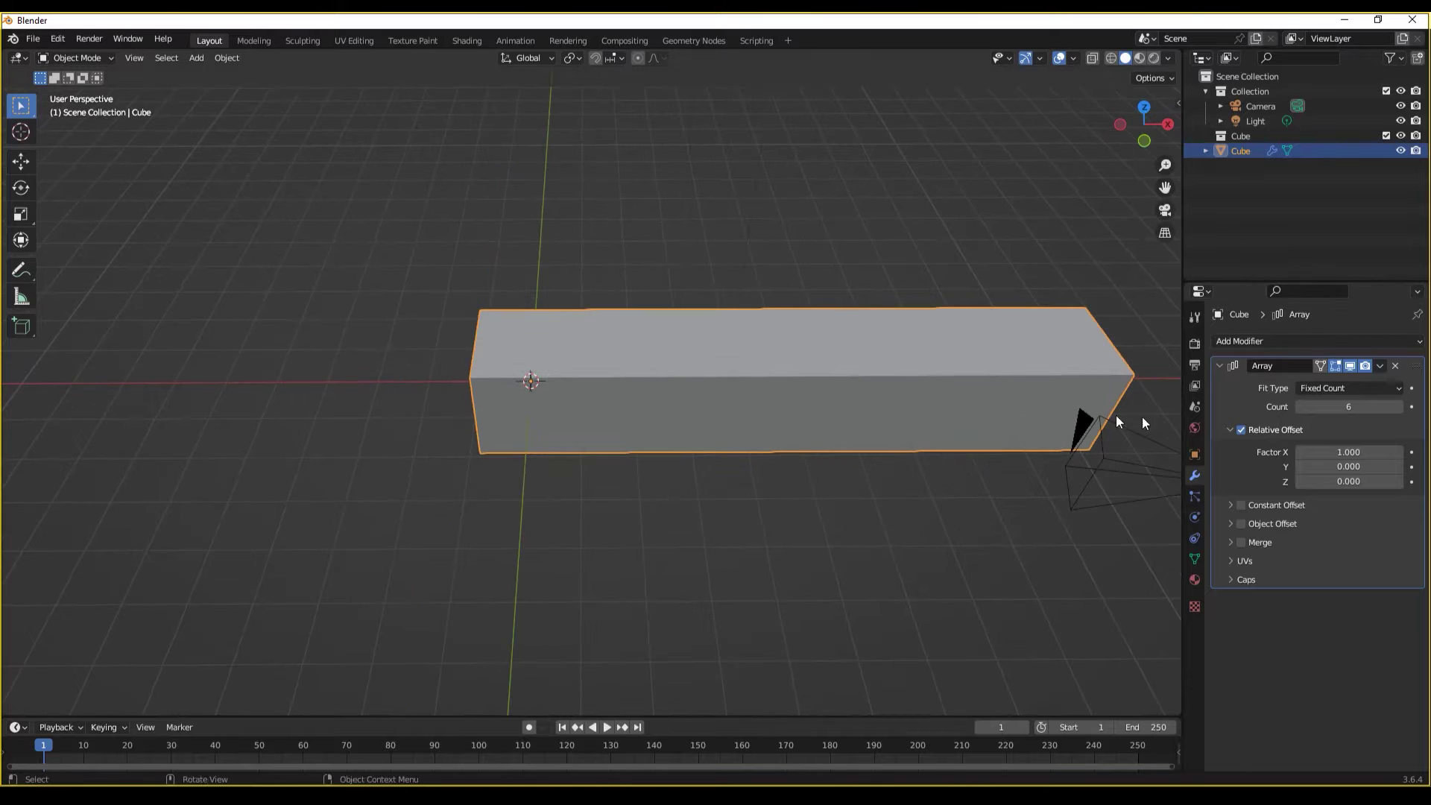
pyautogui.click(1357, 452)
pyautogui.write('2')
pyautogui.press('Return')
pyautogui.moveTo(757, 380); pyautogui.dragTo(561, 353, button='middle')
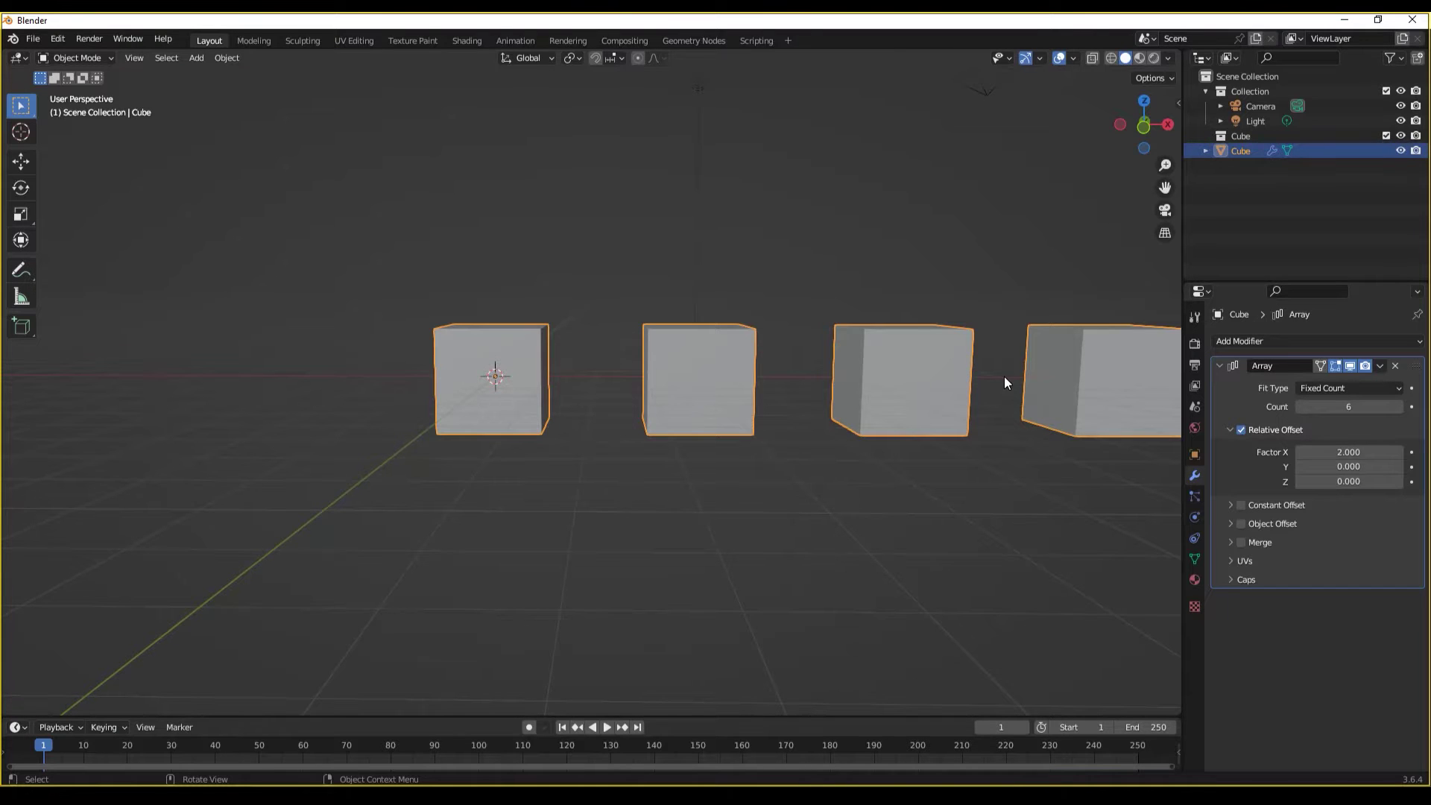
pyautogui.press('KP_7')
pyautogui.scroll(4, 665, 365)
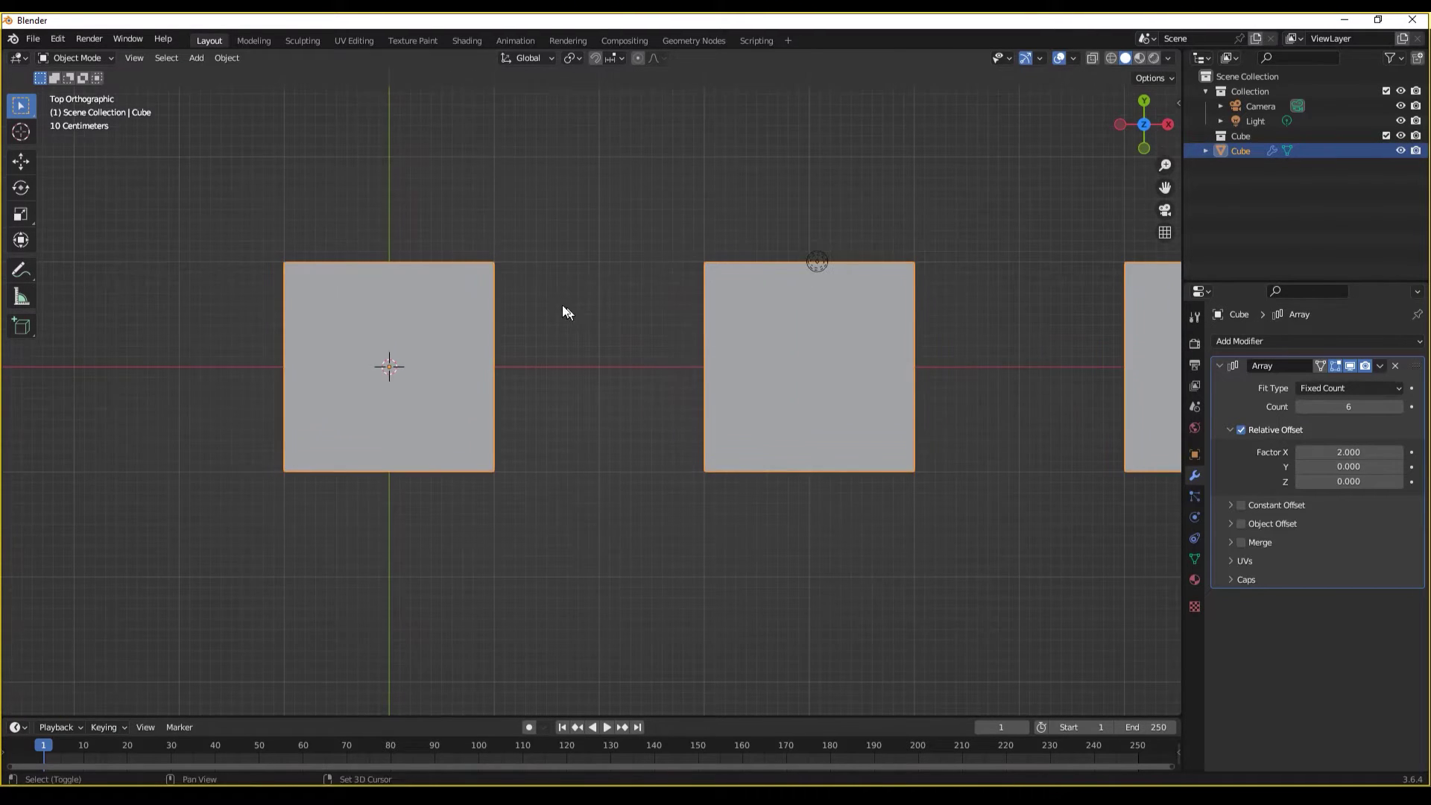
pyautogui.keyDown('shift'); pyautogui.moveTo(285, 264); pyautogui.dragTo(421, 405, button='middle'); pyautogui.keyUp('shift')
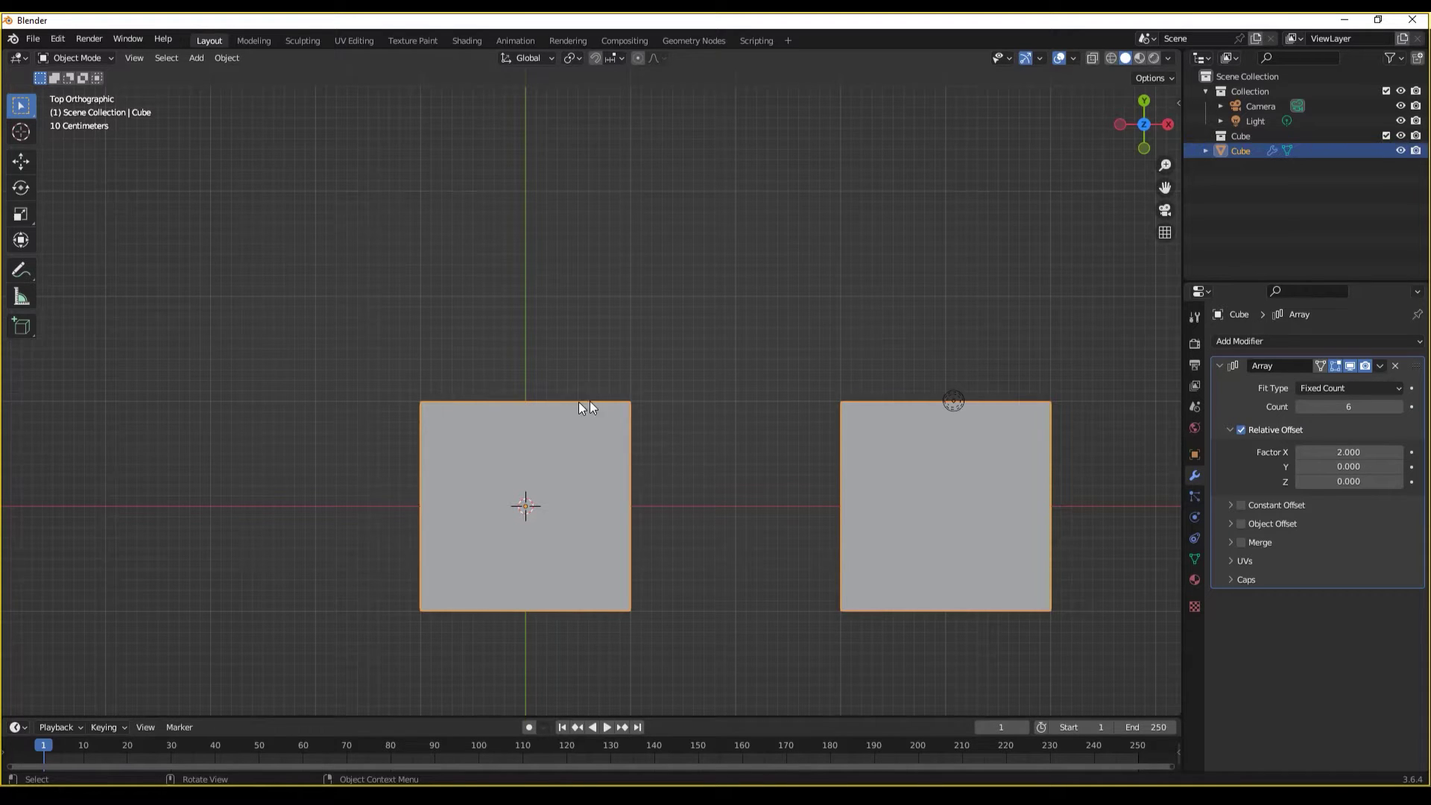
pyautogui.keyDown('shift'); pyautogui.moveTo(698, 423); pyautogui.dragTo(559, 413, button='middle'); pyautogui.keyUp('shift')
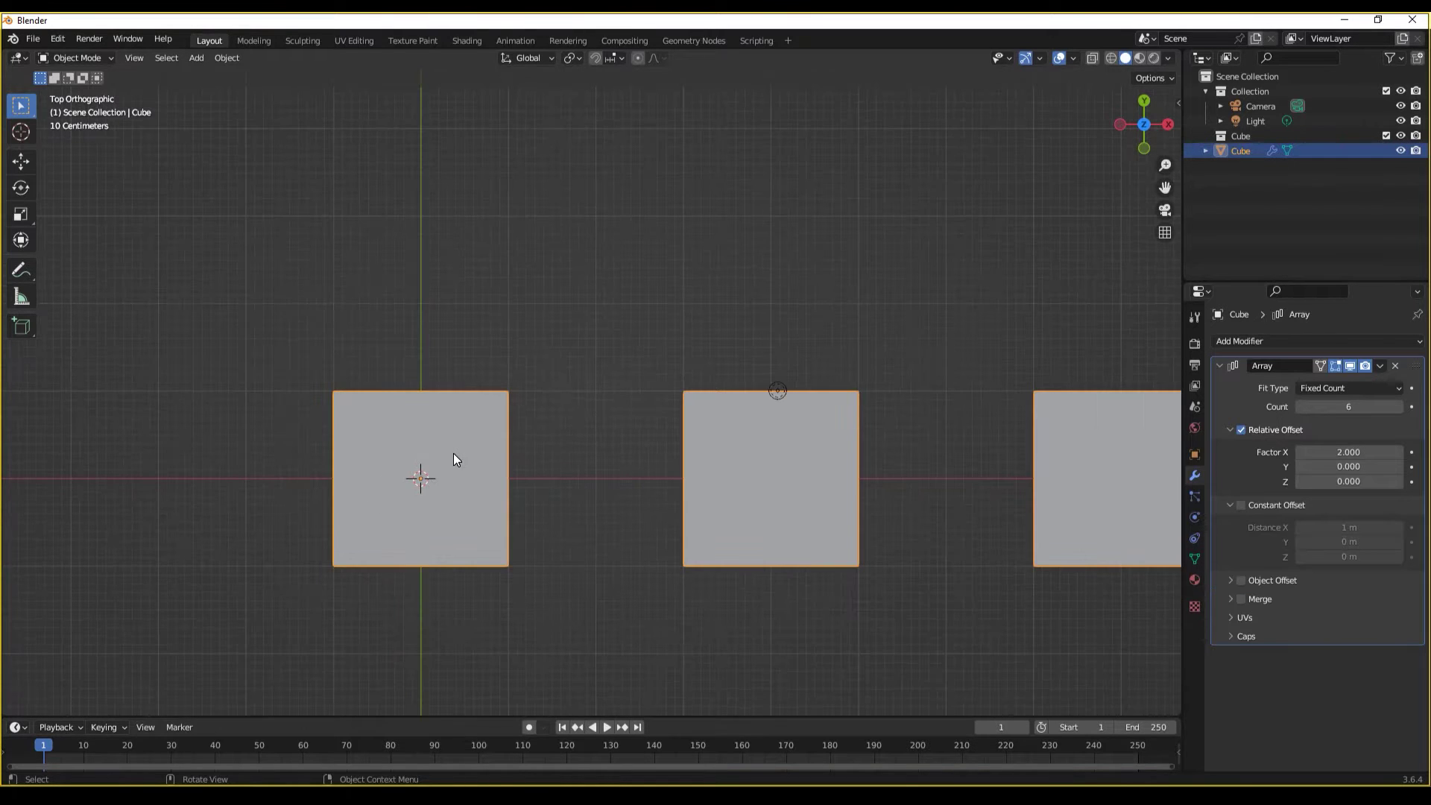
# - In Edit Mode, scale the cube mesh to double width along X, then return to Object Mode
pyautogui.press('Tab')
pyautogui.moveTo(494, 474); pyautogui.dragTo(462, 434, button='middle')
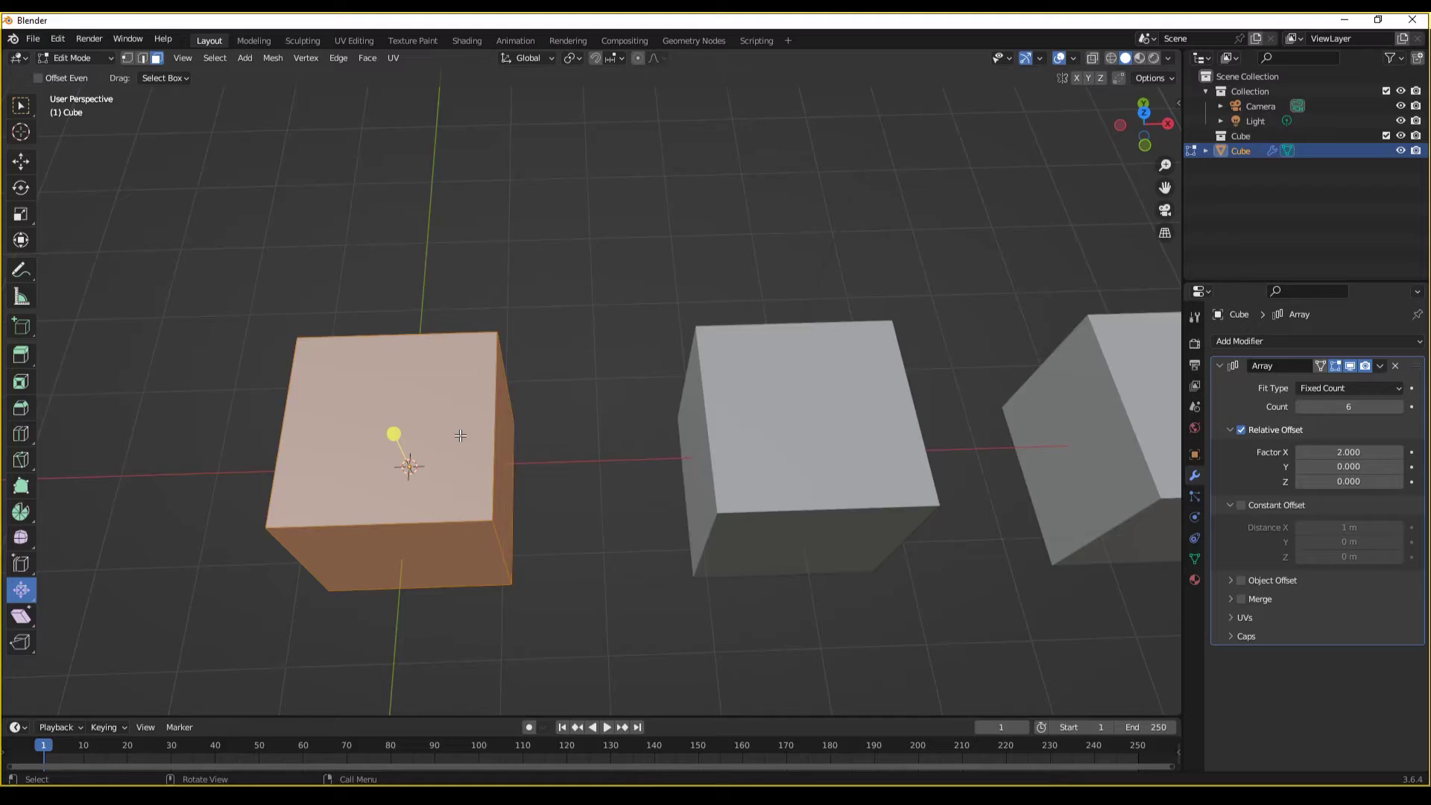
pyautogui.press('KP_7')
pyautogui.press('s')
pyautogui.press('y')
pyautogui.press('x')
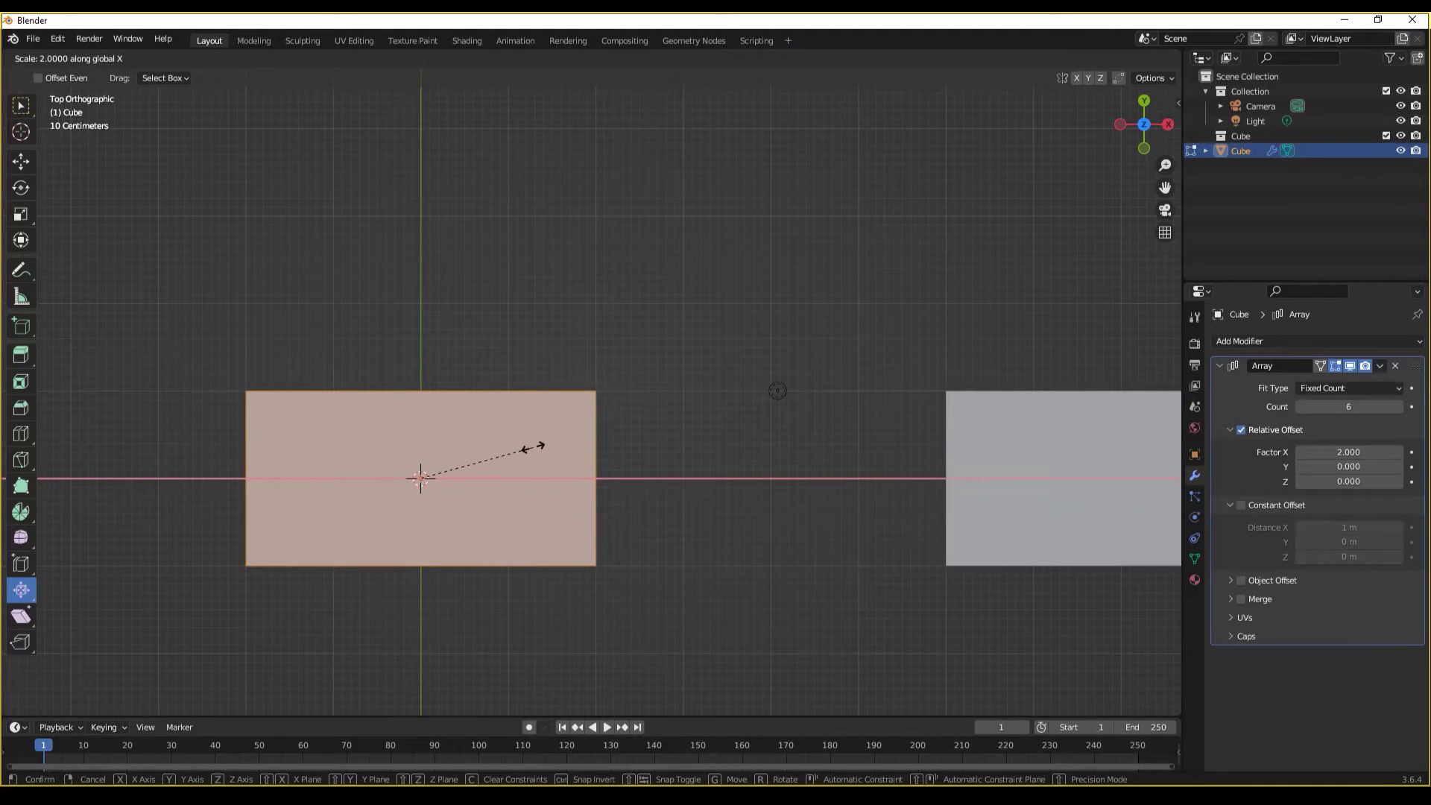
pyautogui.click(536, 447)
pyautogui.keyDown('shift'); pyautogui.moveTo(776, 459); pyautogui.dragTo(561, 456, button='middle'); pyautogui.keyUp('shift')
pyautogui.press('Tab')
pyautogui.scroll(-3, 453, 437)
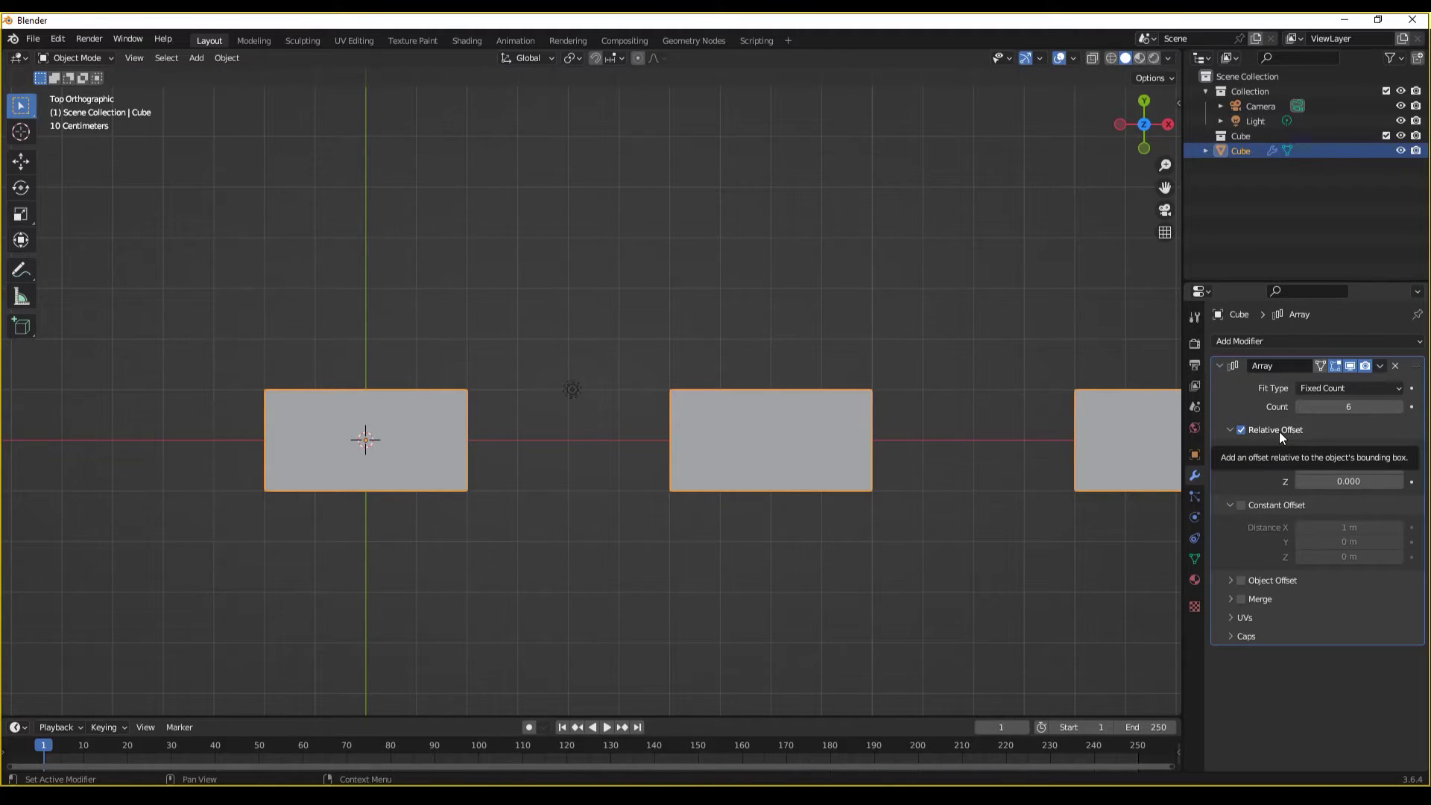
# - Replace the relative offset with a constant offset, setting Distance X to 10 m
pyautogui.click(1240, 430)
pyautogui.click(1242, 505)
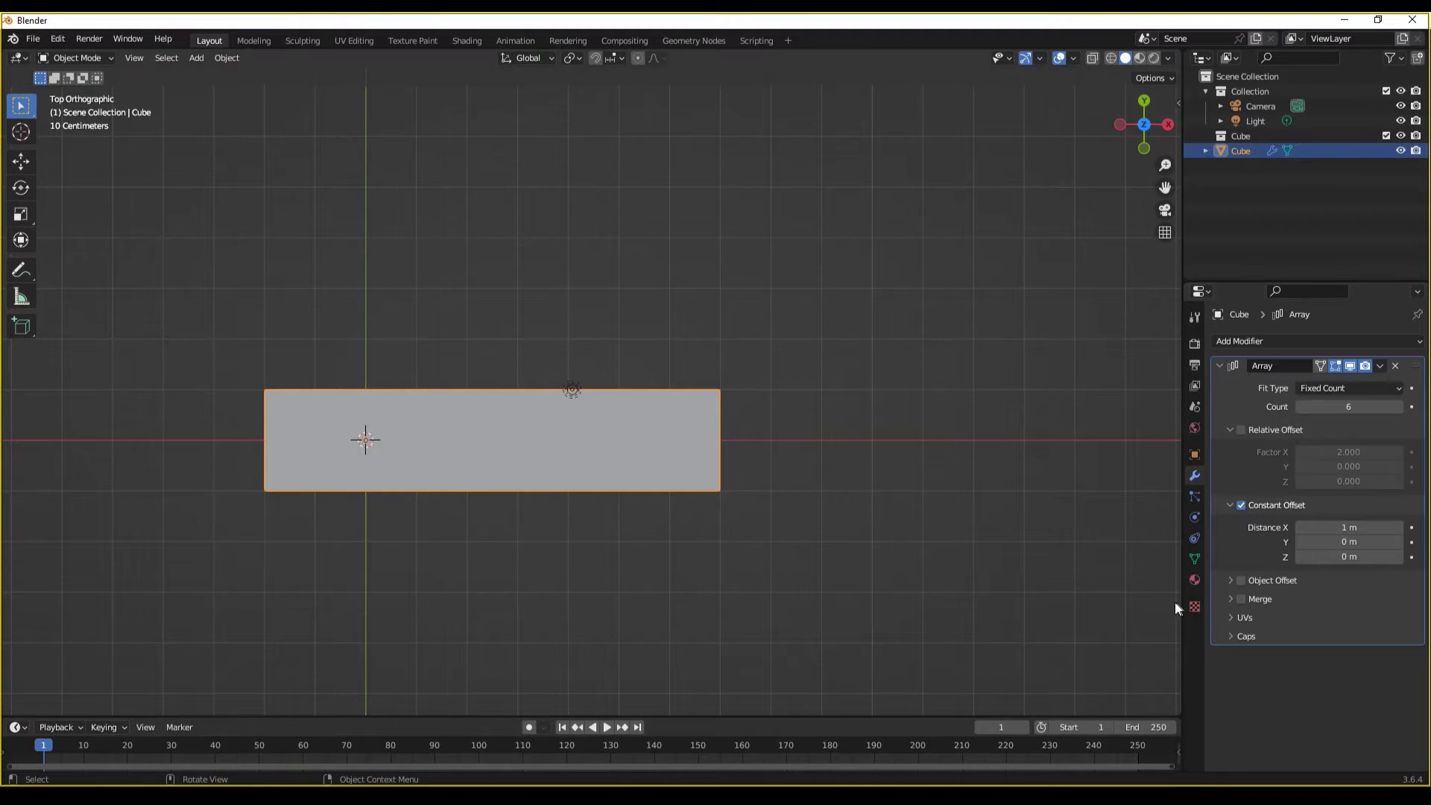
pyautogui.keyDown('shift'); pyautogui.moveTo(705, 500); pyautogui.dragTo(853, 529, button='middle'); pyautogui.keyUp('shift')
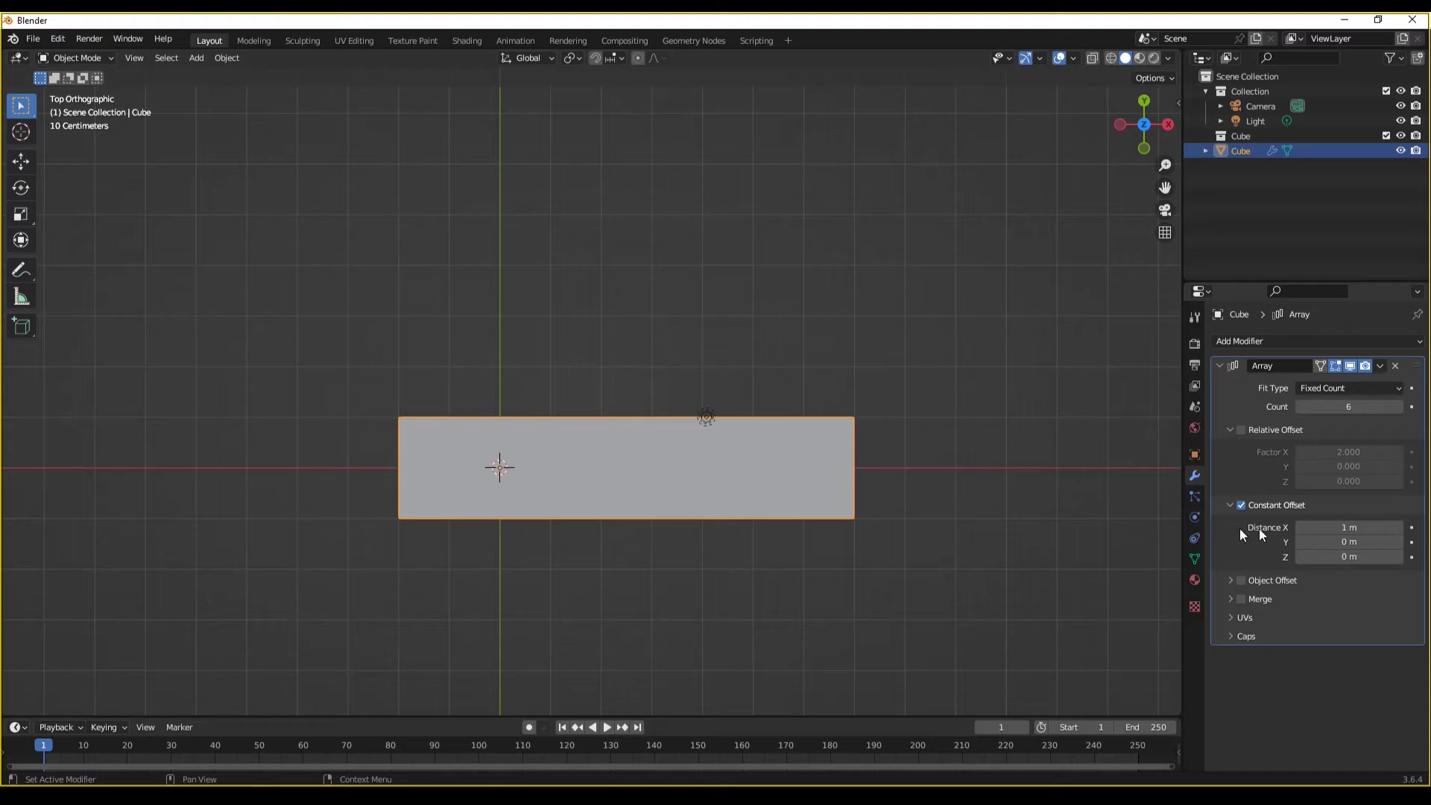
pyautogui.click(1336, 526)
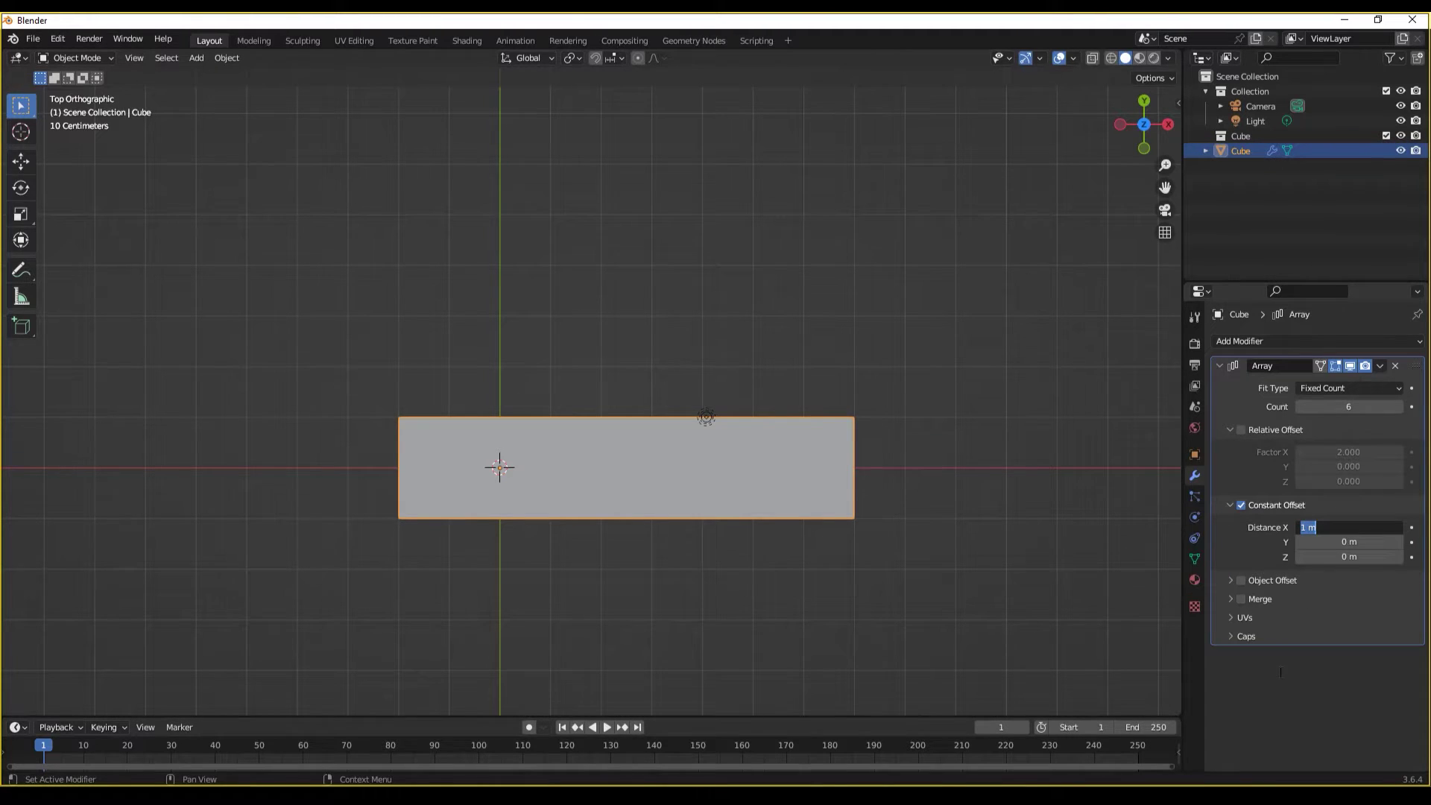
pyautogui.write('2')
pyautogui.press('Return')
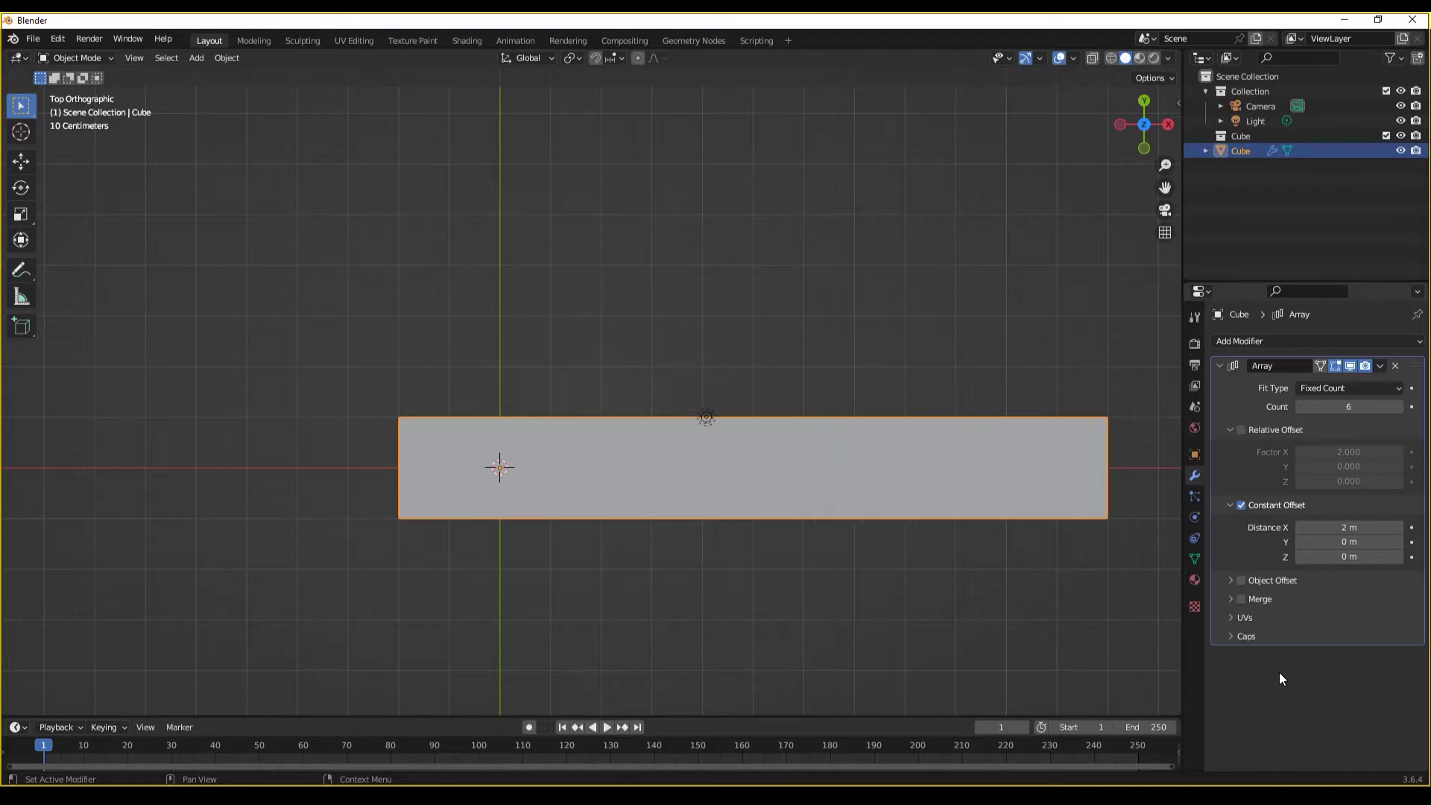
pyautogui.click(1363, 529)
pyautogui.write('10')
pyautogui.press('Return')
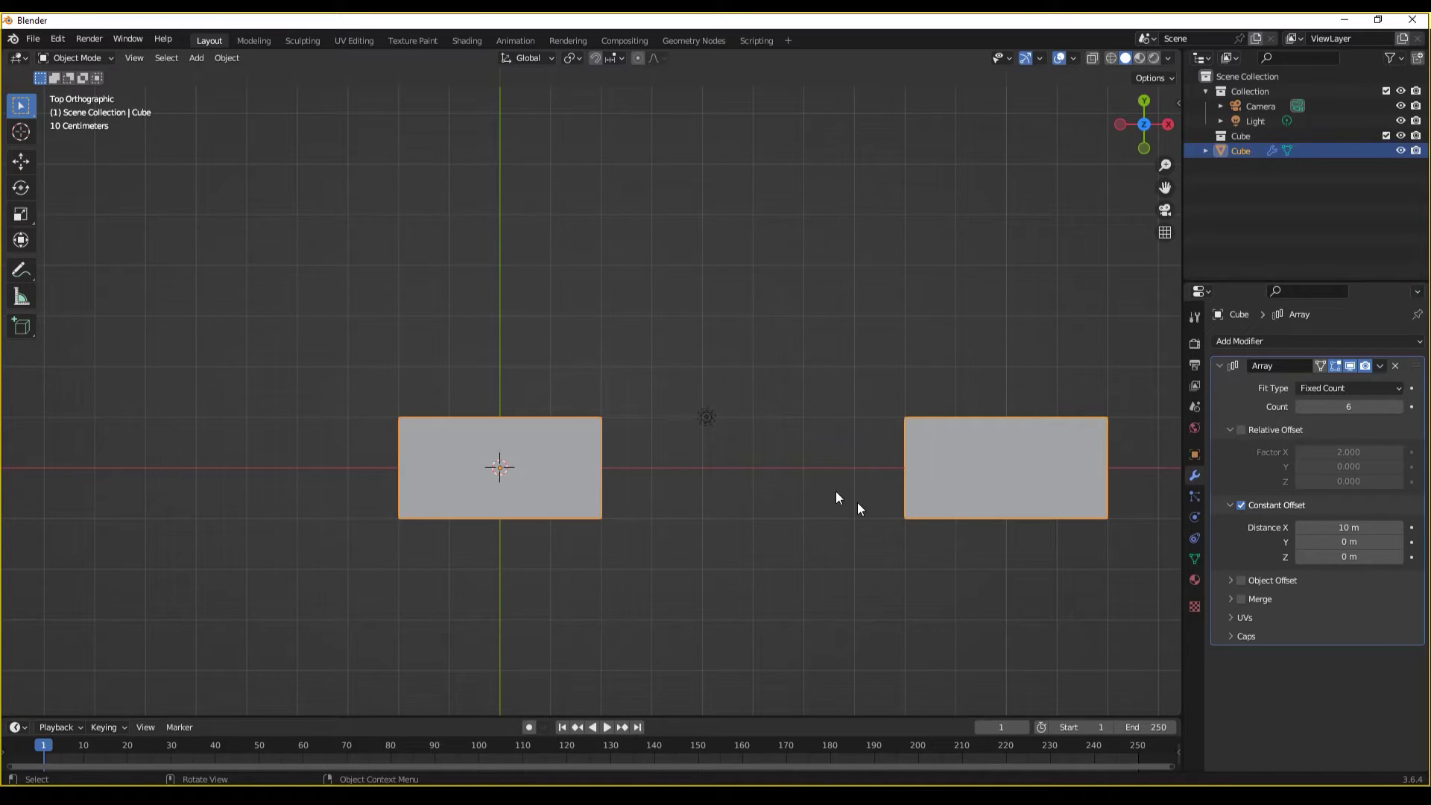
pyautogui.scroll(2, 783, 477)
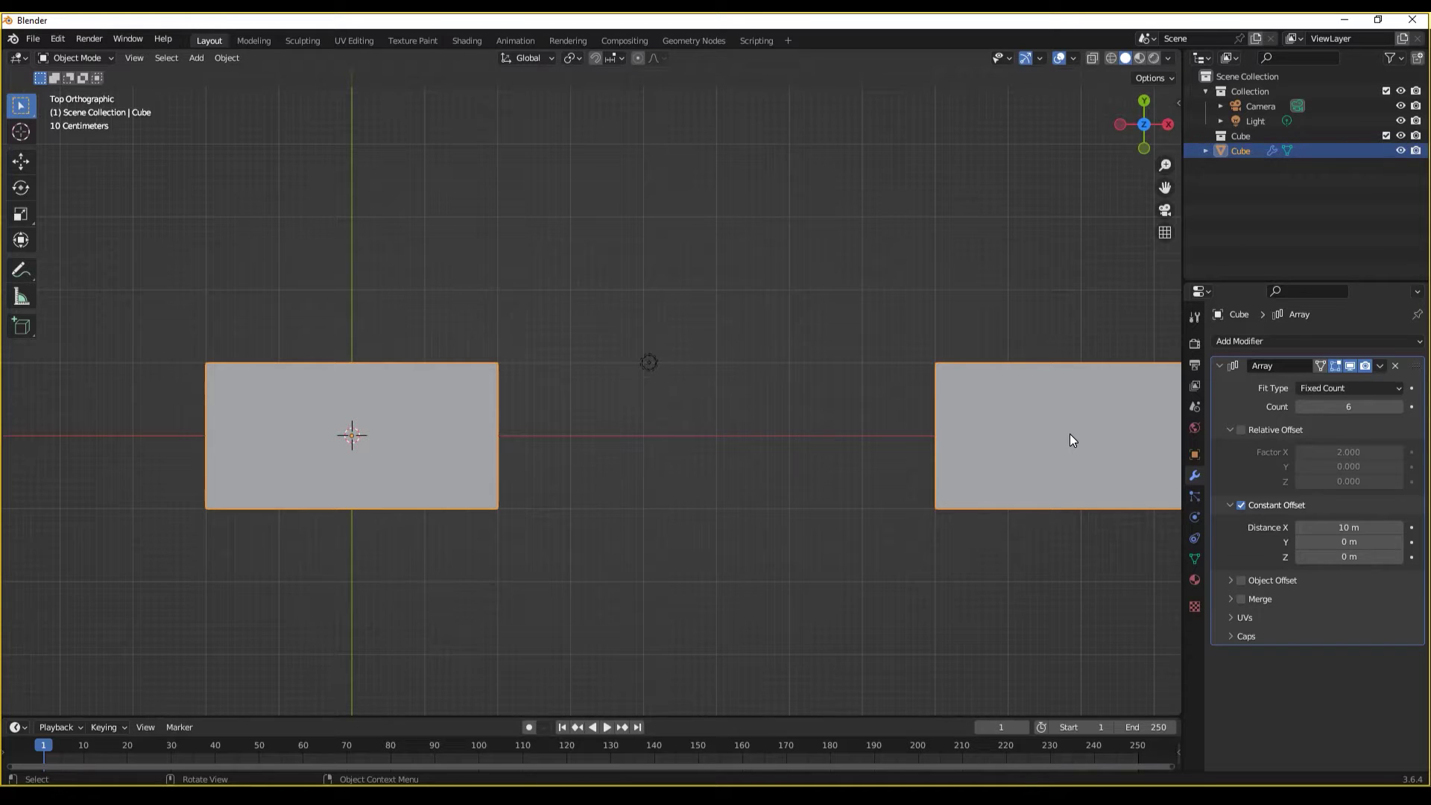
pyautogui.scroll(-2, 726, 438)
pyautogui.keyDown('ctrl'); pyautogui.scroll(3, 767, 438); pyautogui.keyUp('ctrl')
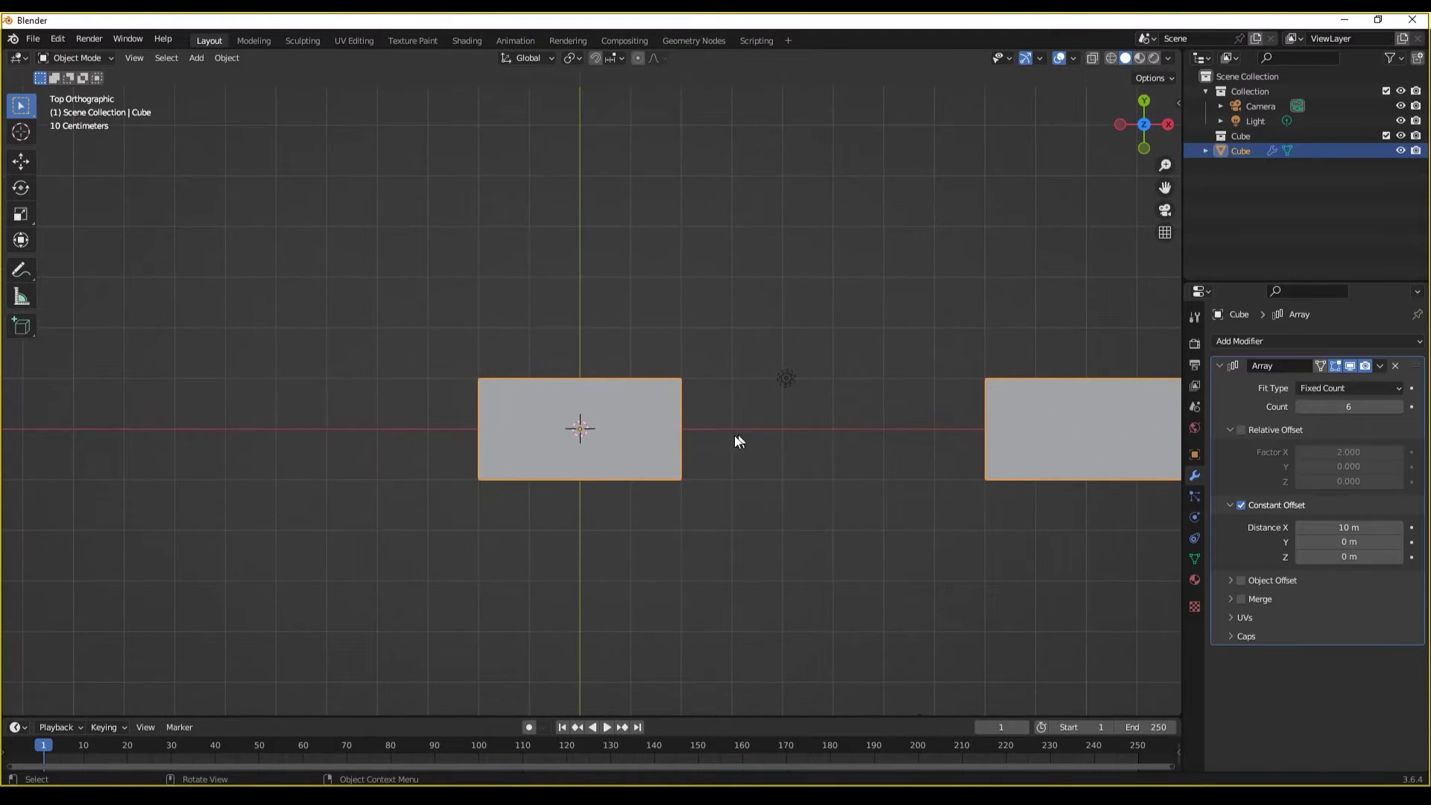
# - Switch the array from Constant Offset to Object Offset and collapse the other offset subpanels
pyautogui.click(1238, 509)
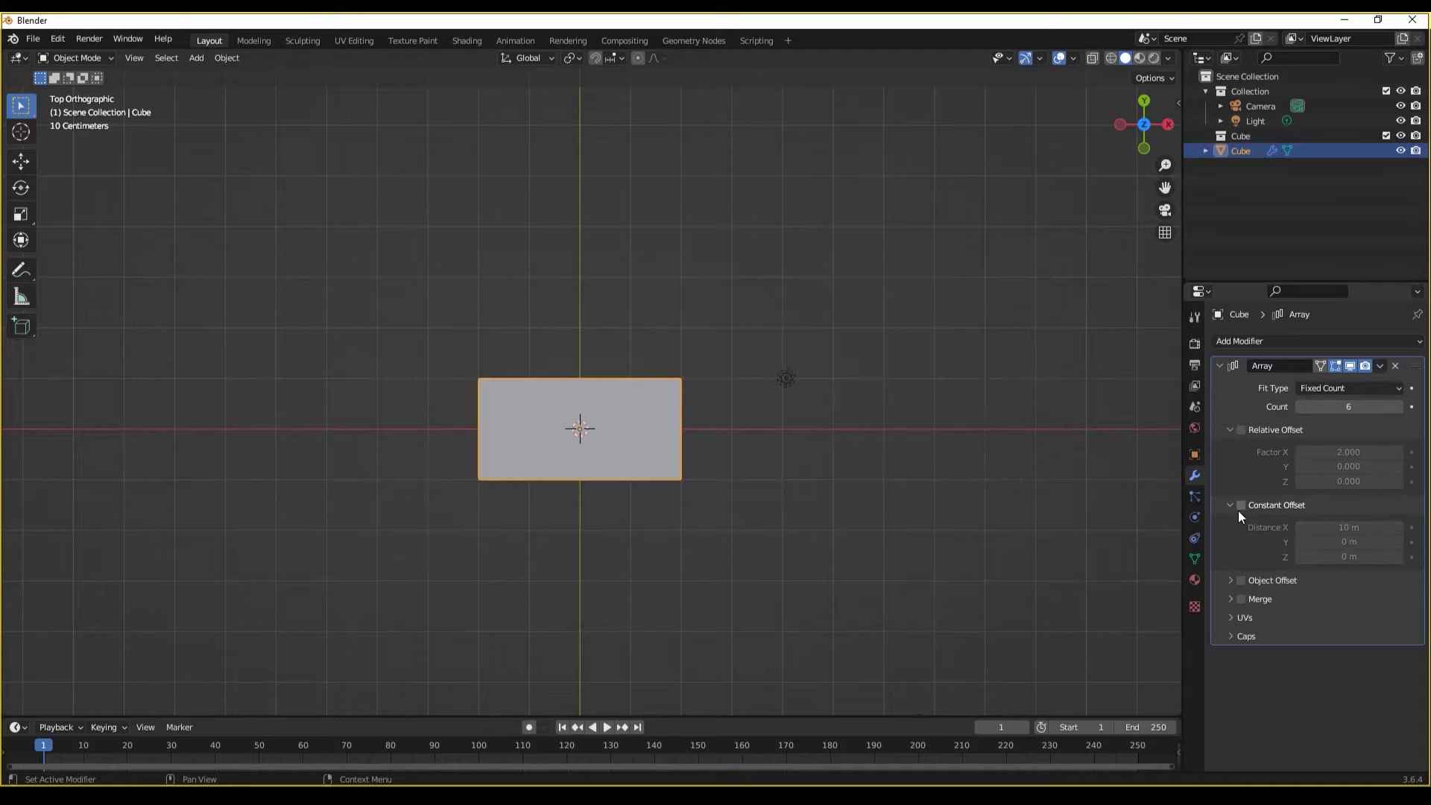
pyautogui.click(1230, 580)
pyautogui.click(1242, 580)
pyautogui.click(1230, 430)
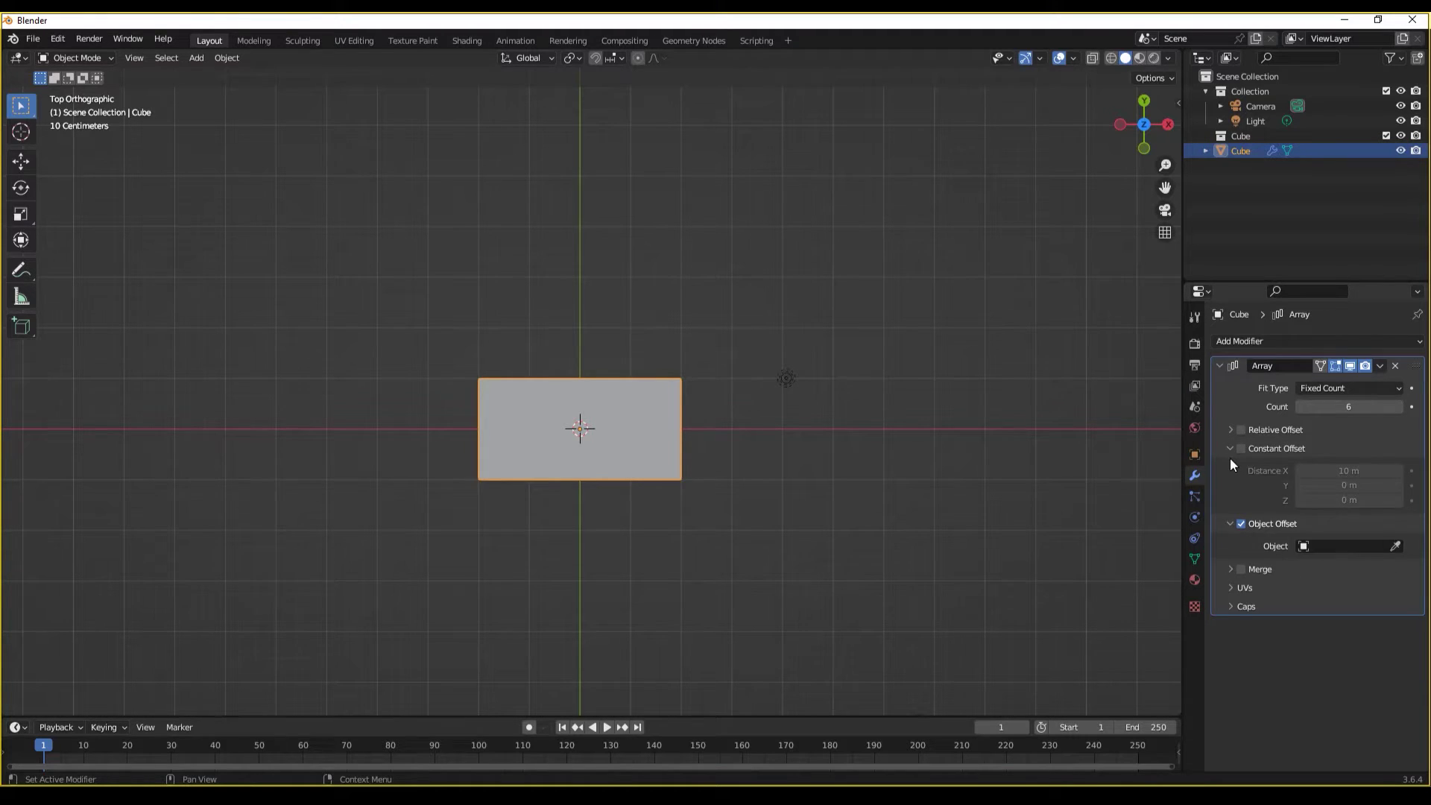
pyautogui.click(1229, 449)
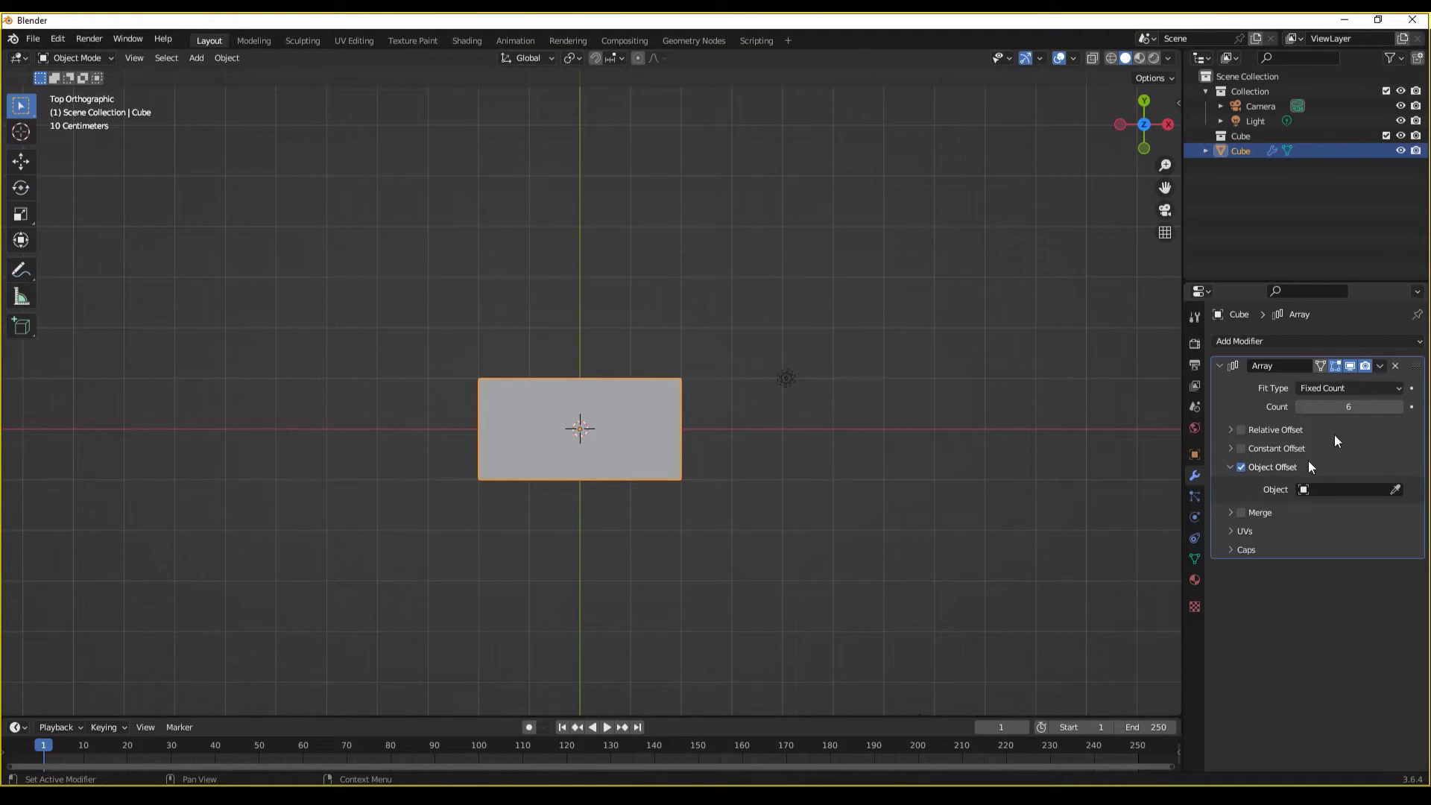
# - In Edit Mode, move the cube mesh 3 m along Y, then return to Object Mode
pyautogui.press('Tab')
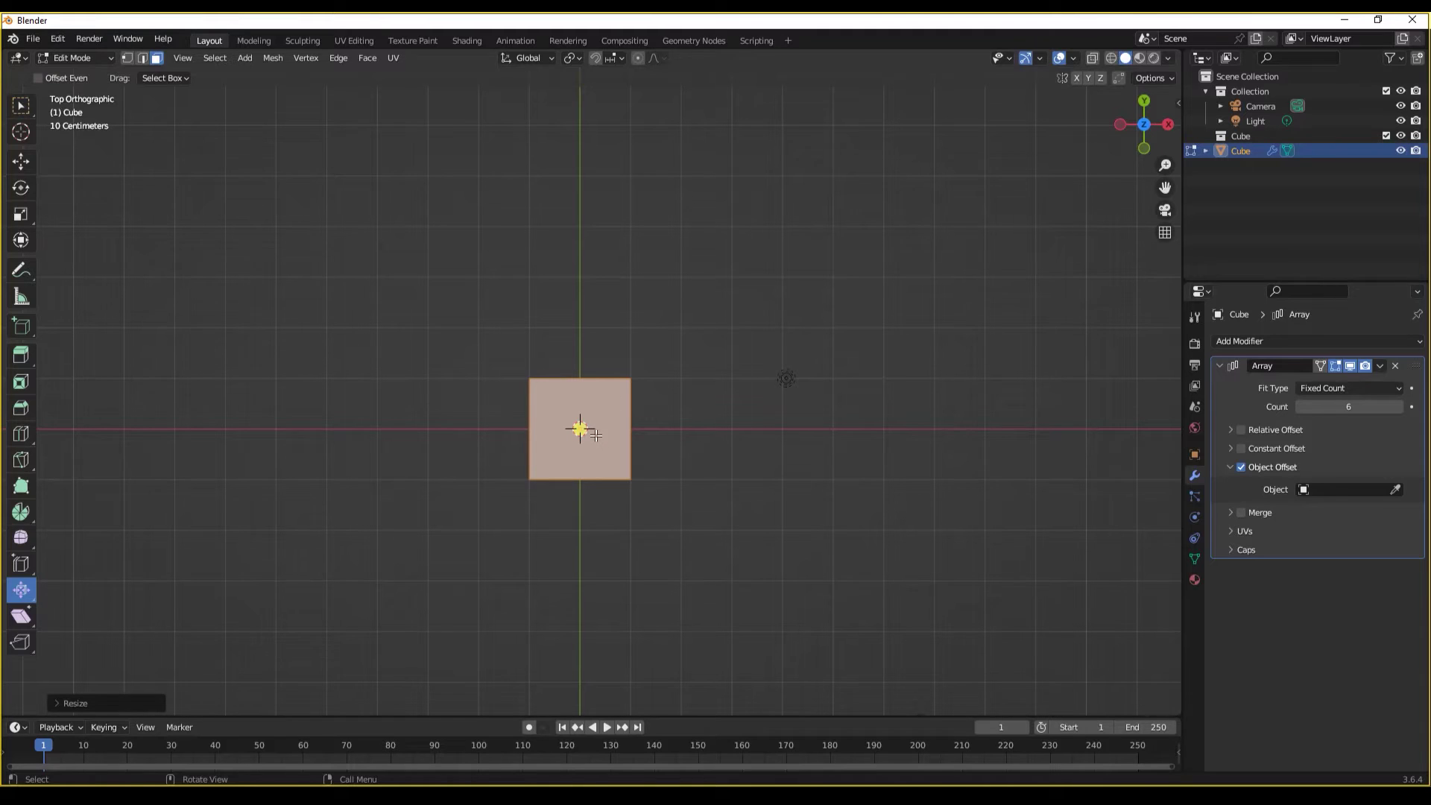
pyautogui.press('g')
pyautogui.press('z')
pyautogui.press('y')
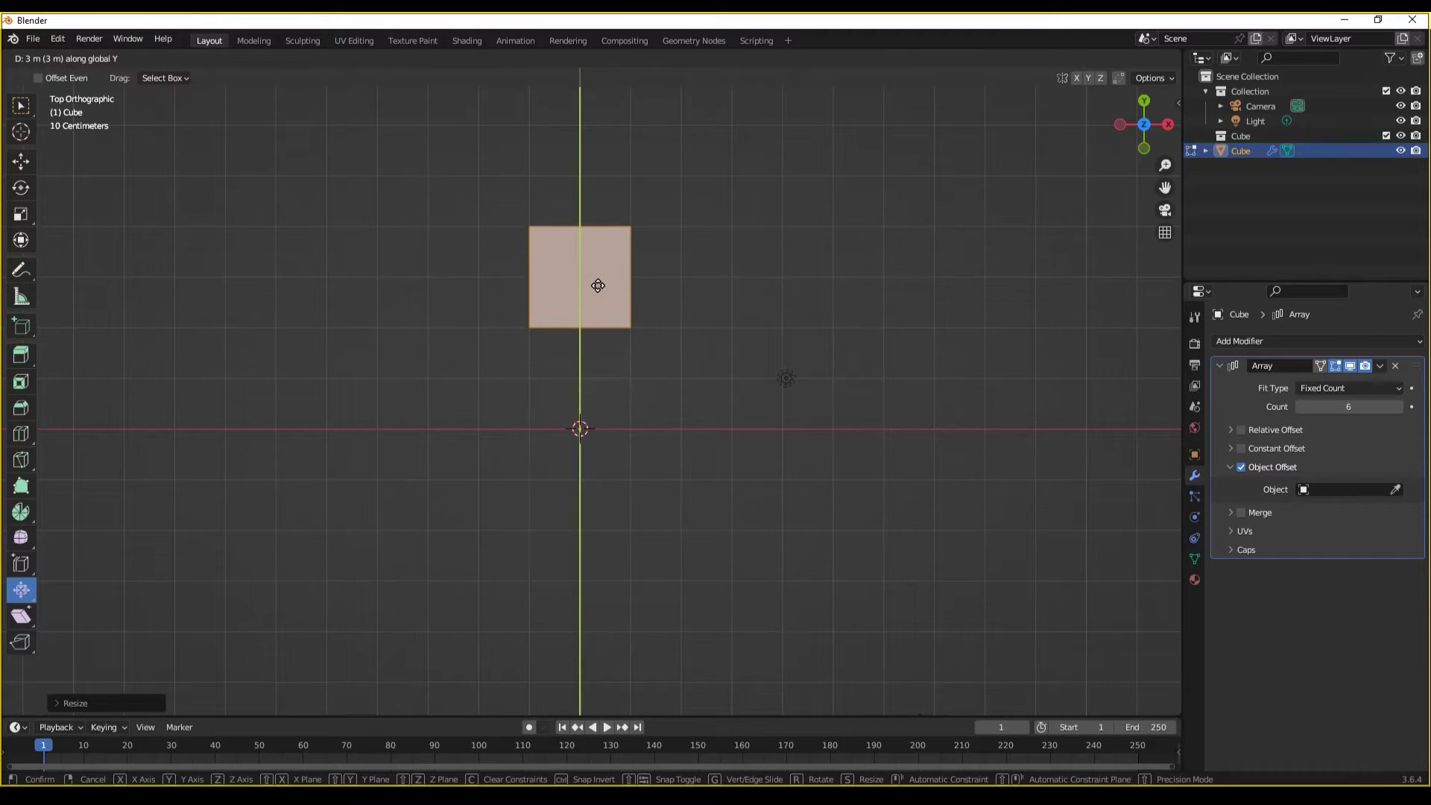
pyautogui.click(596, 285)
pyautogui.press('Tab')
# - Add a Plain Axes empty at the 3D cursor
pyautogui.hotkey('shift', 'a')
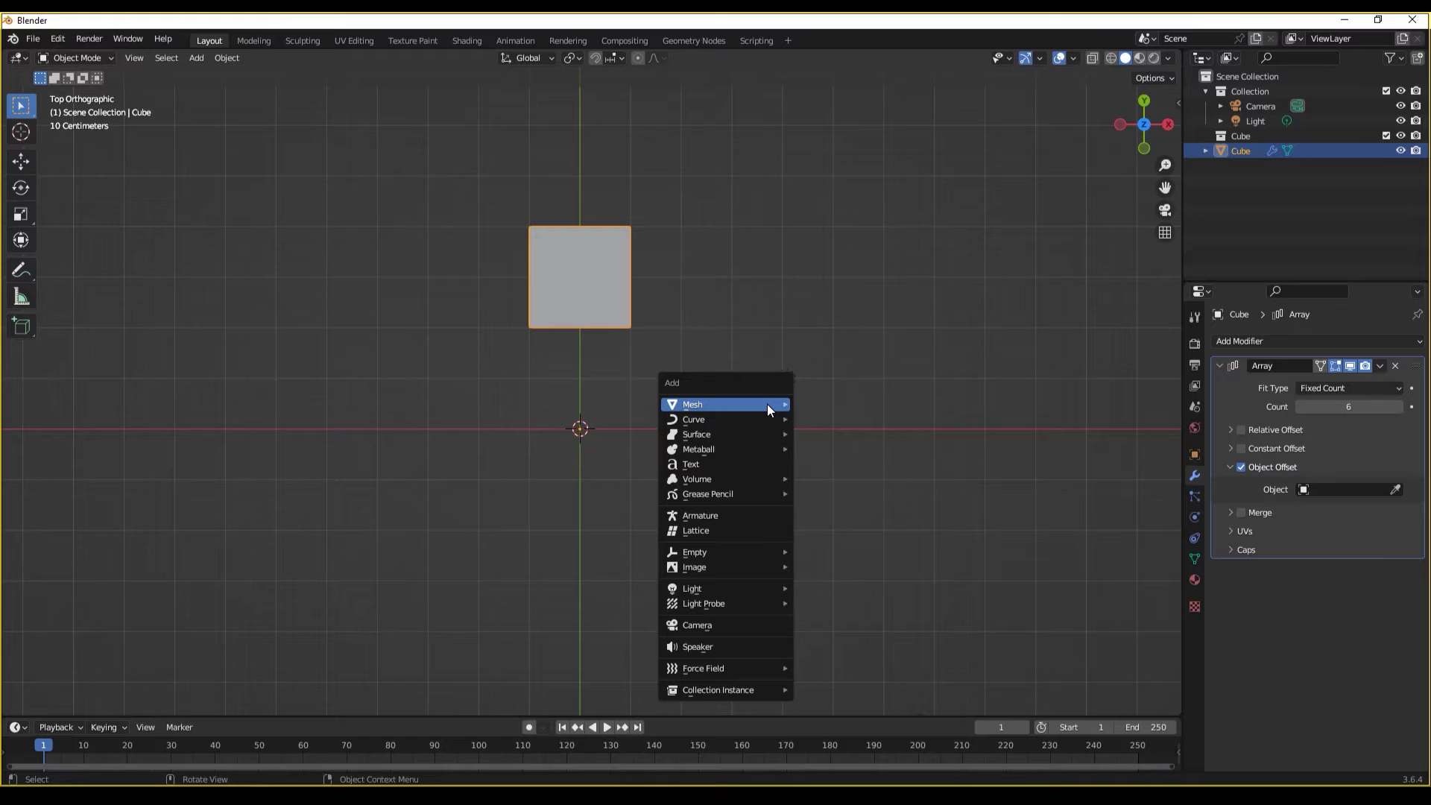
pyautogui.moveTo(767, 404)
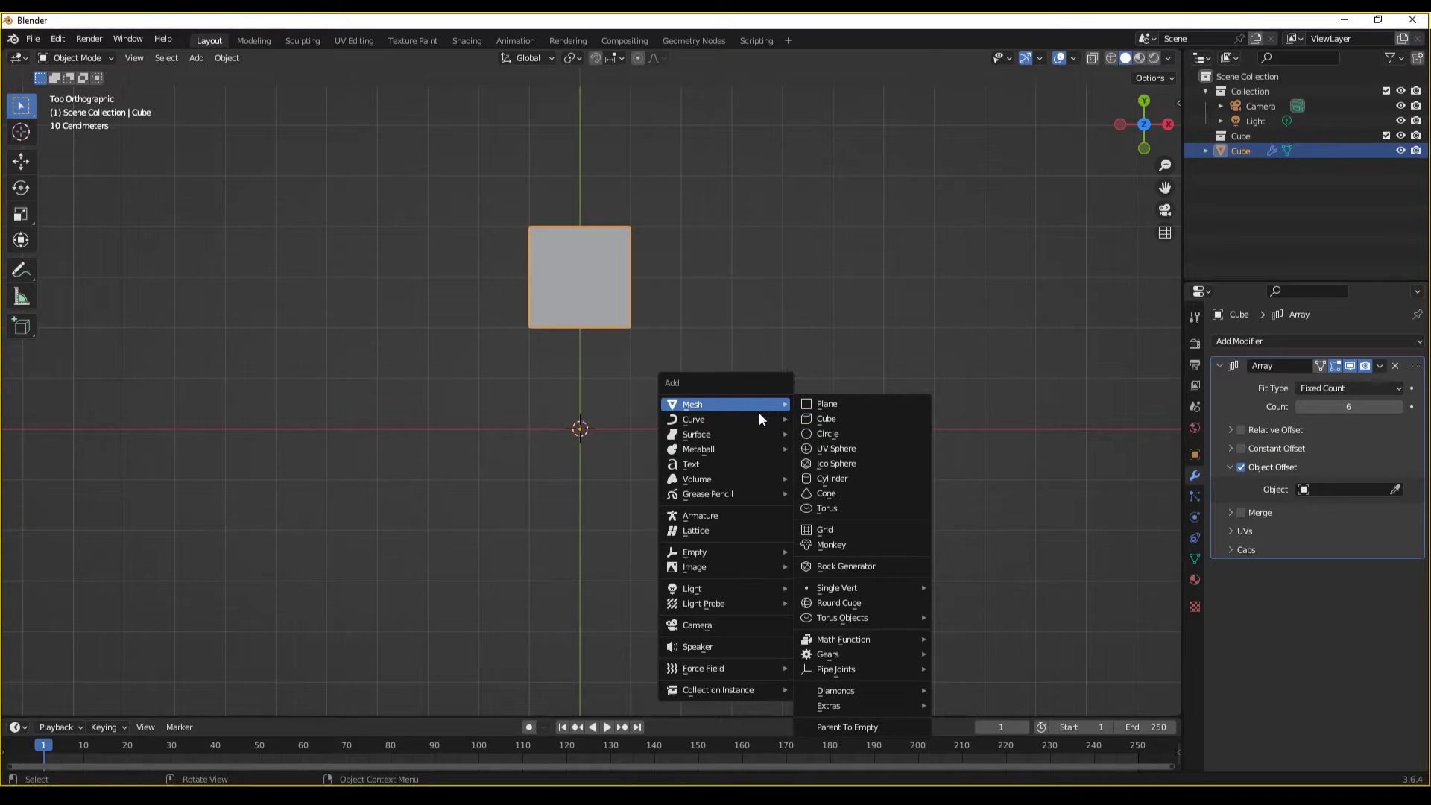
pyautogui.moveTo(718, 548)
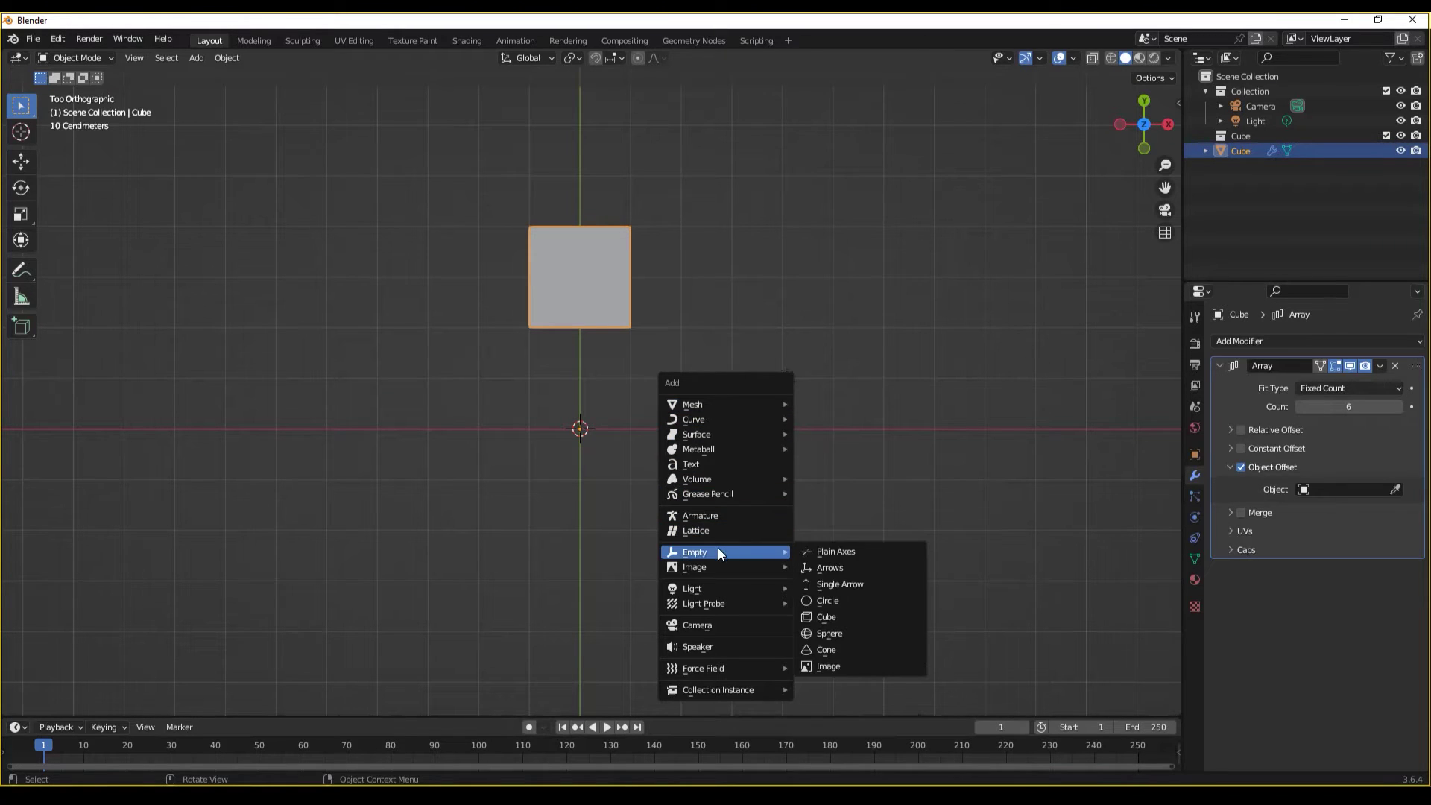
pyautogui.click(850, 551)
# - Set the Empty as the cube array's offset object
pyautogui.click(627, 287)
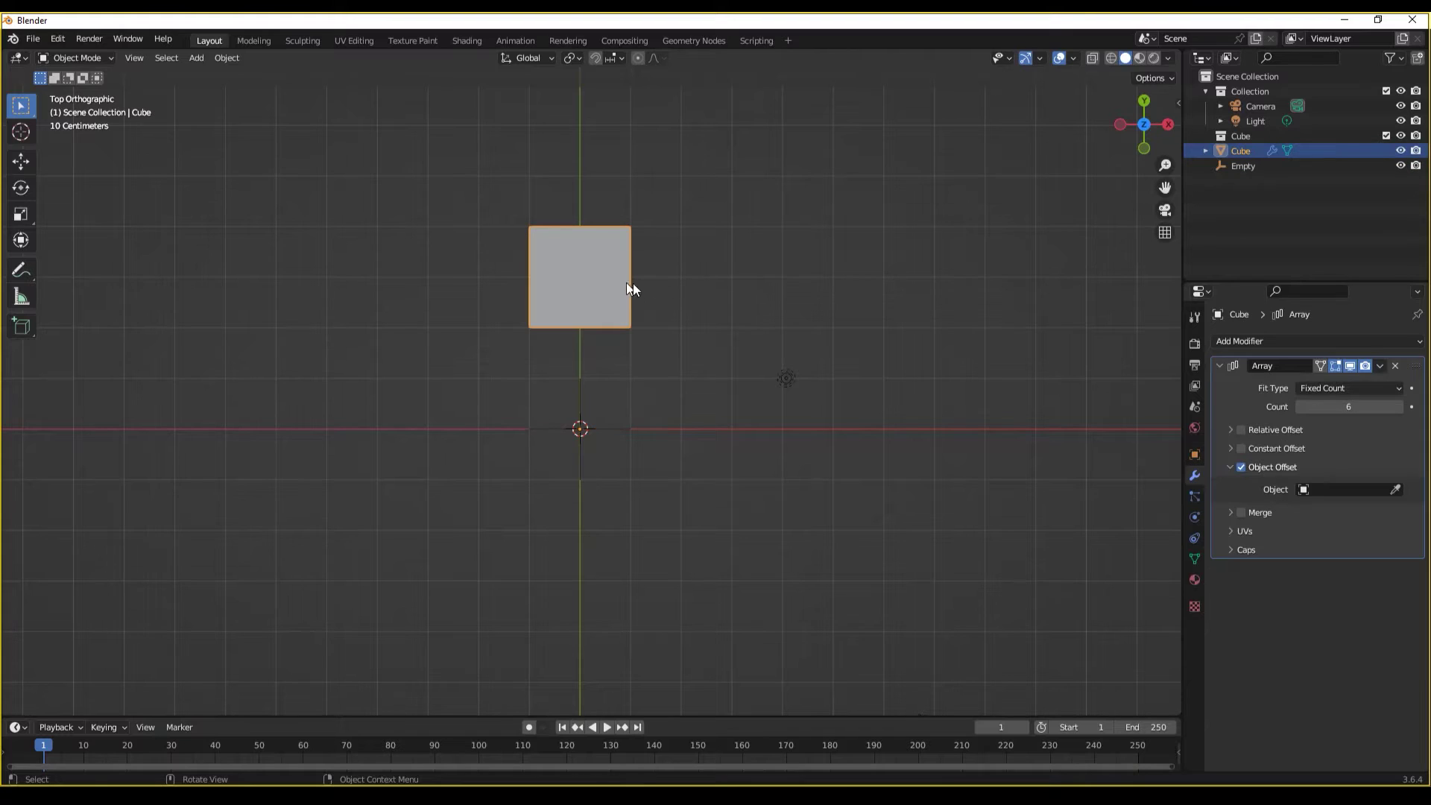
pyautogui.click(1397, 490)
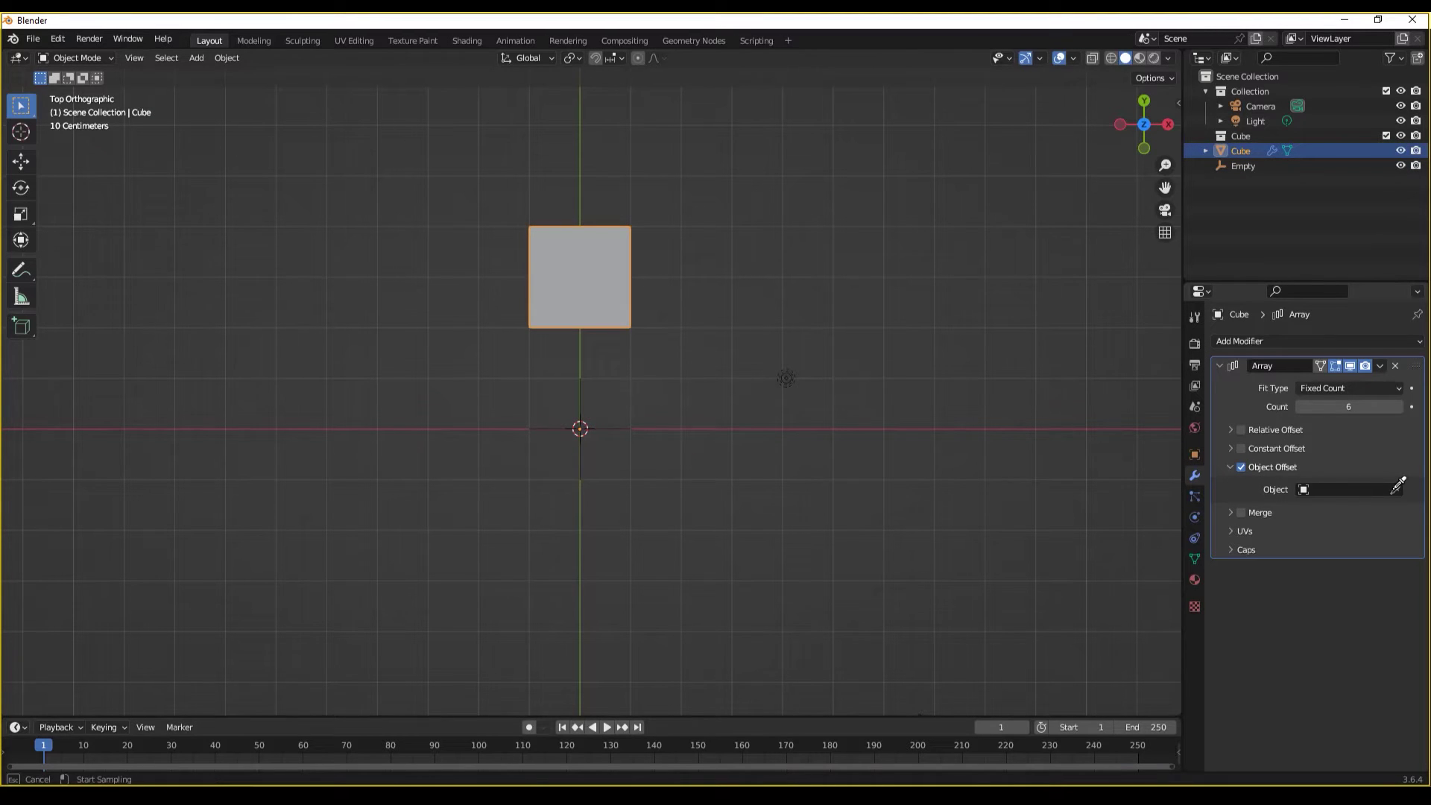
pyautogui.click(633, 430)
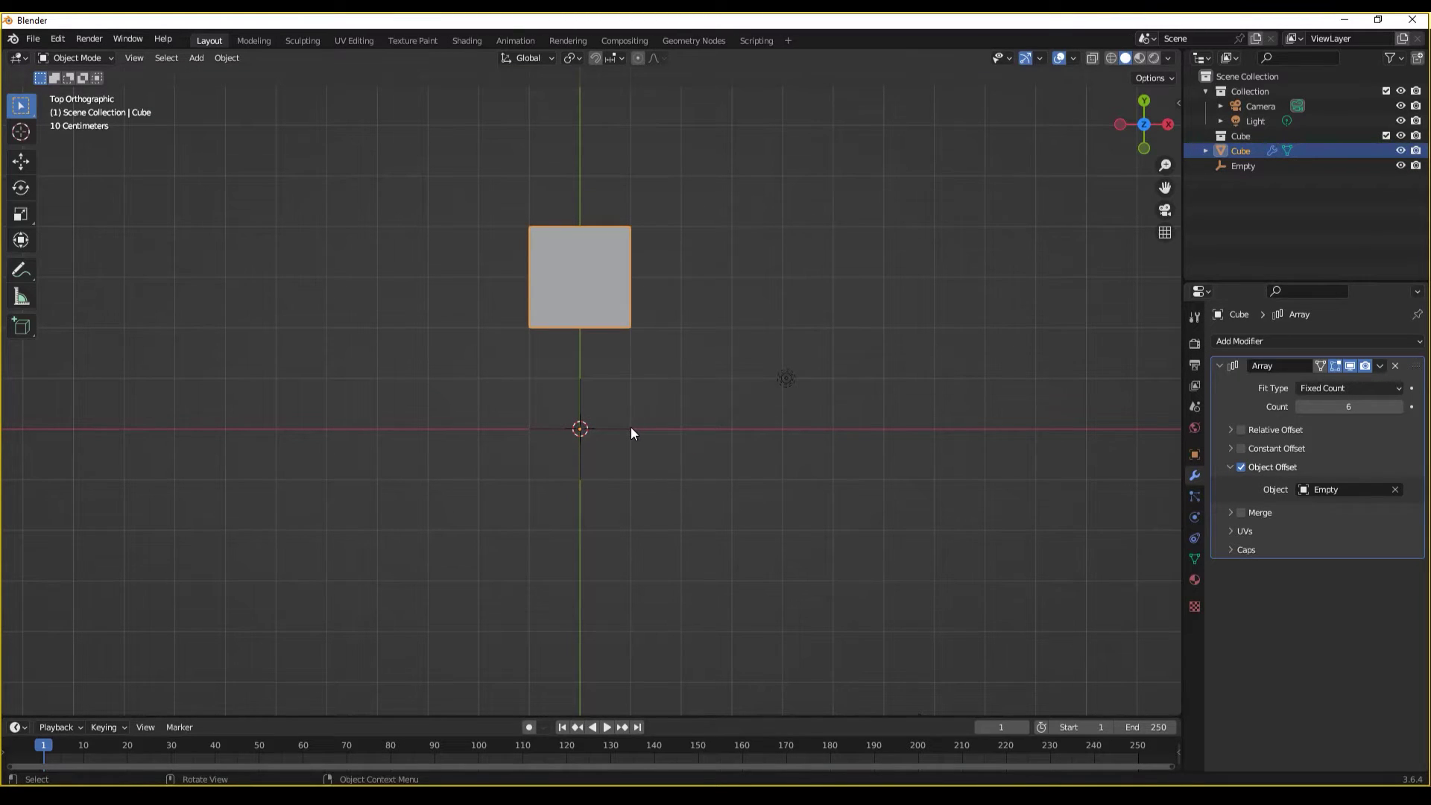
# - Rotate the Empty -72° around Z so the cube copies form a ring
pyautogui.click(626, 430)
pyautogui.press('g')
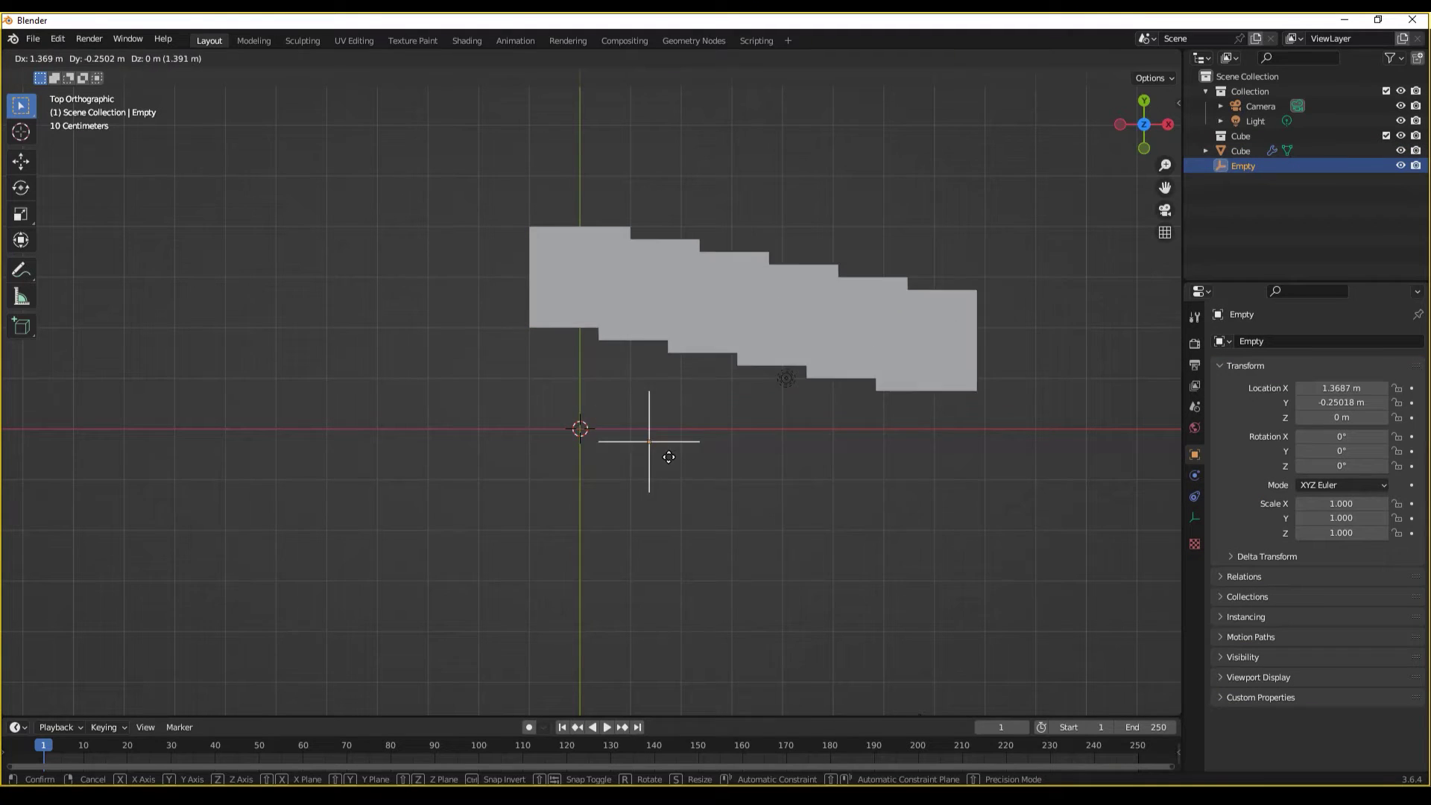
pyautogui.press('Escape')
pyautogui.press('r')
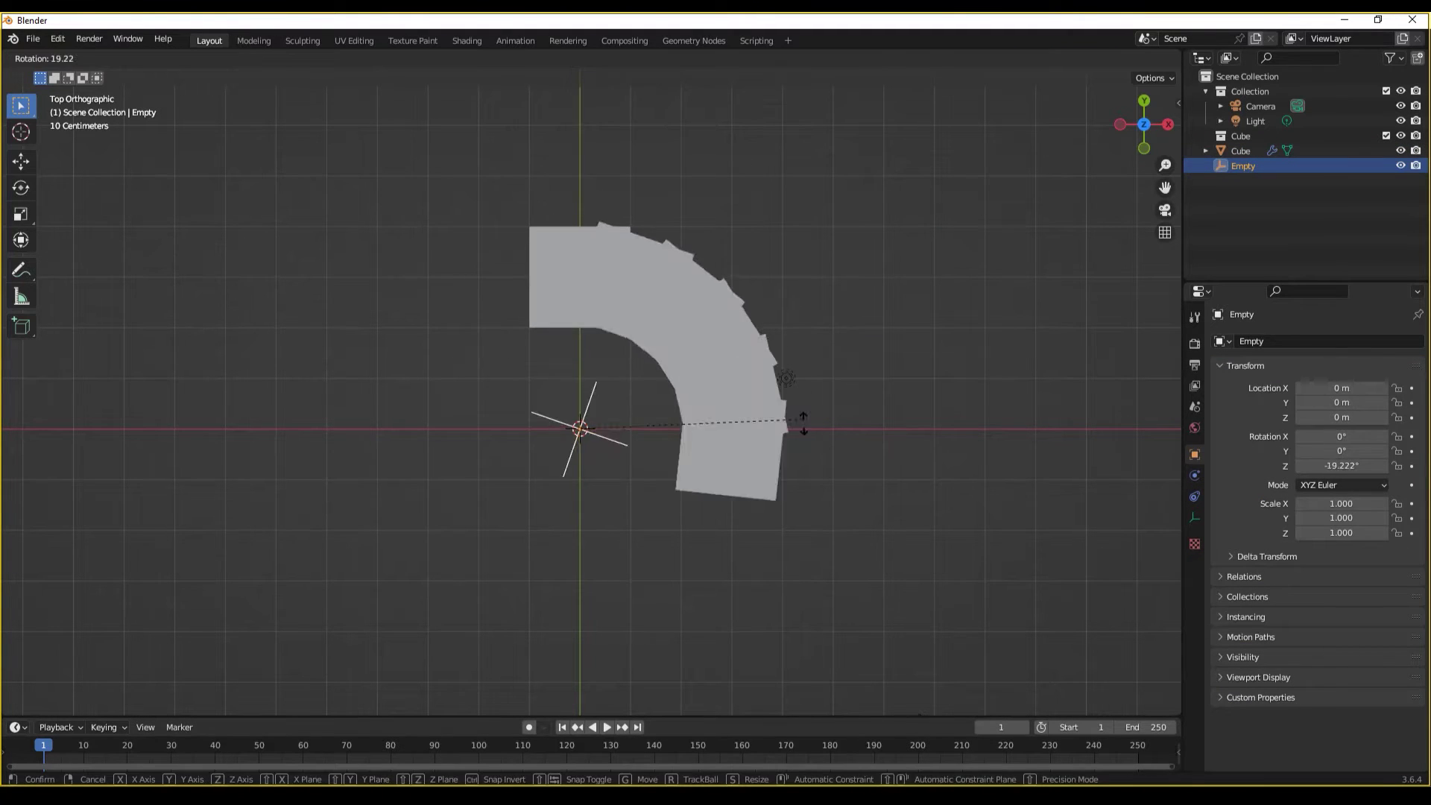
pyautogui.press('Escape')
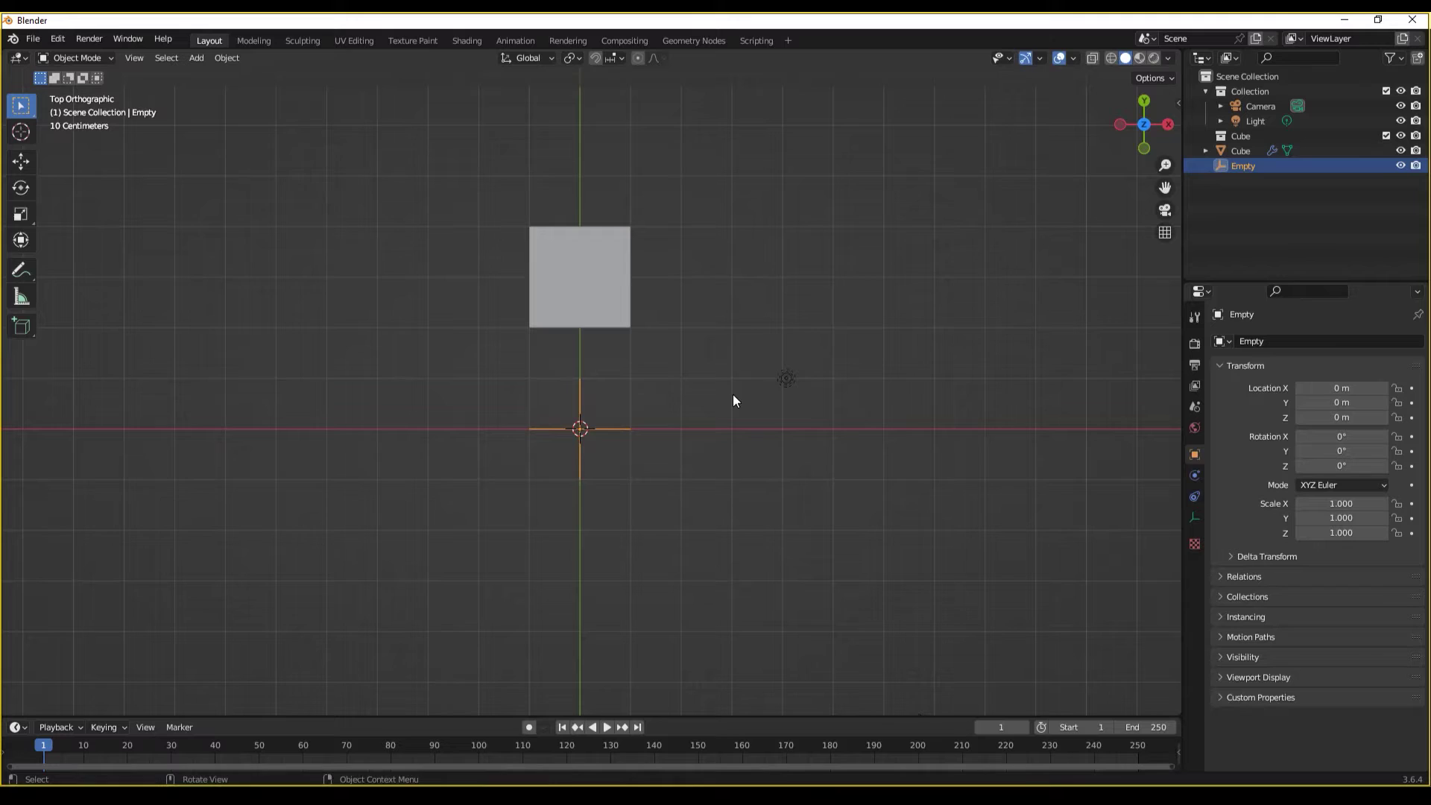
pyautogui.click(593, 261)
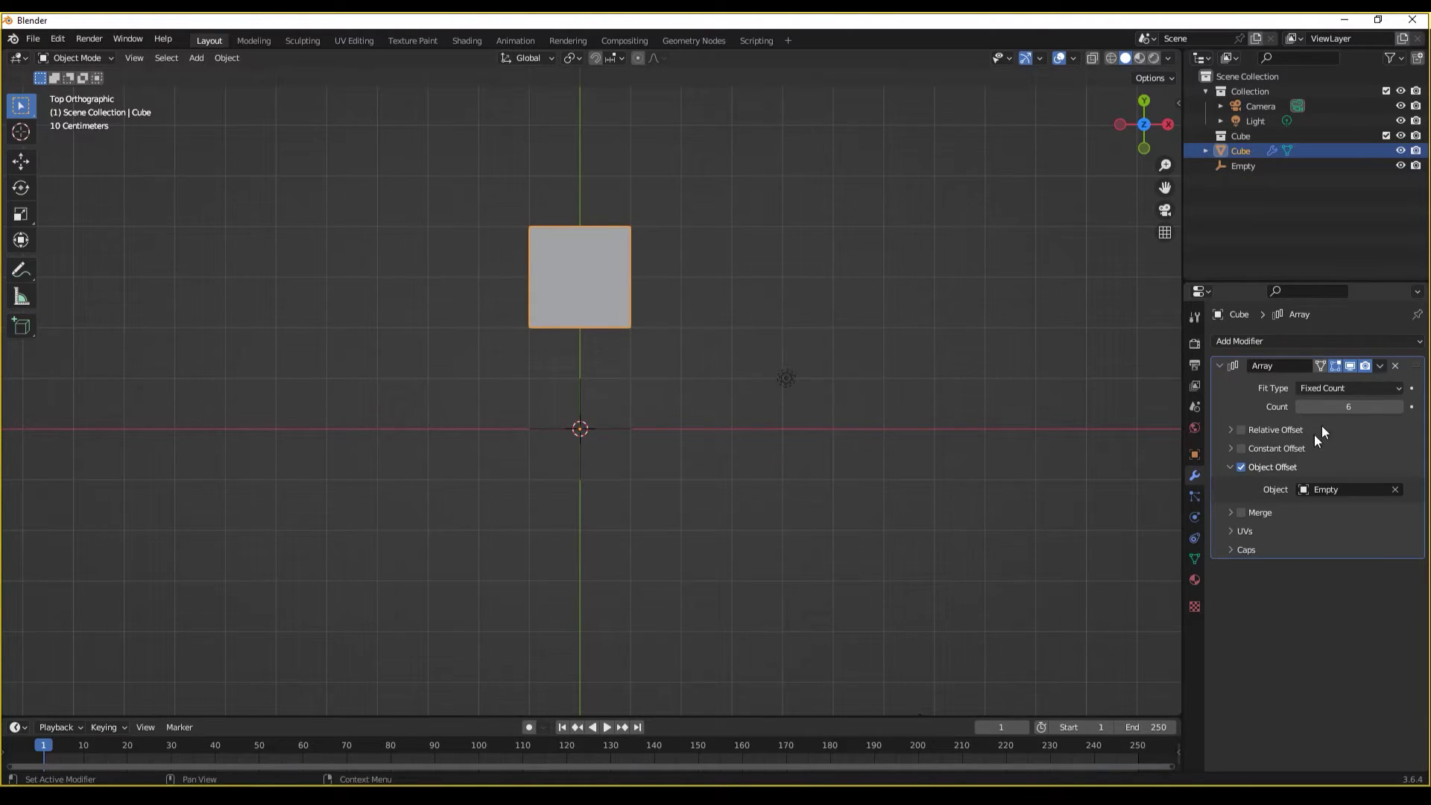
pyautogui.click(610, 431)
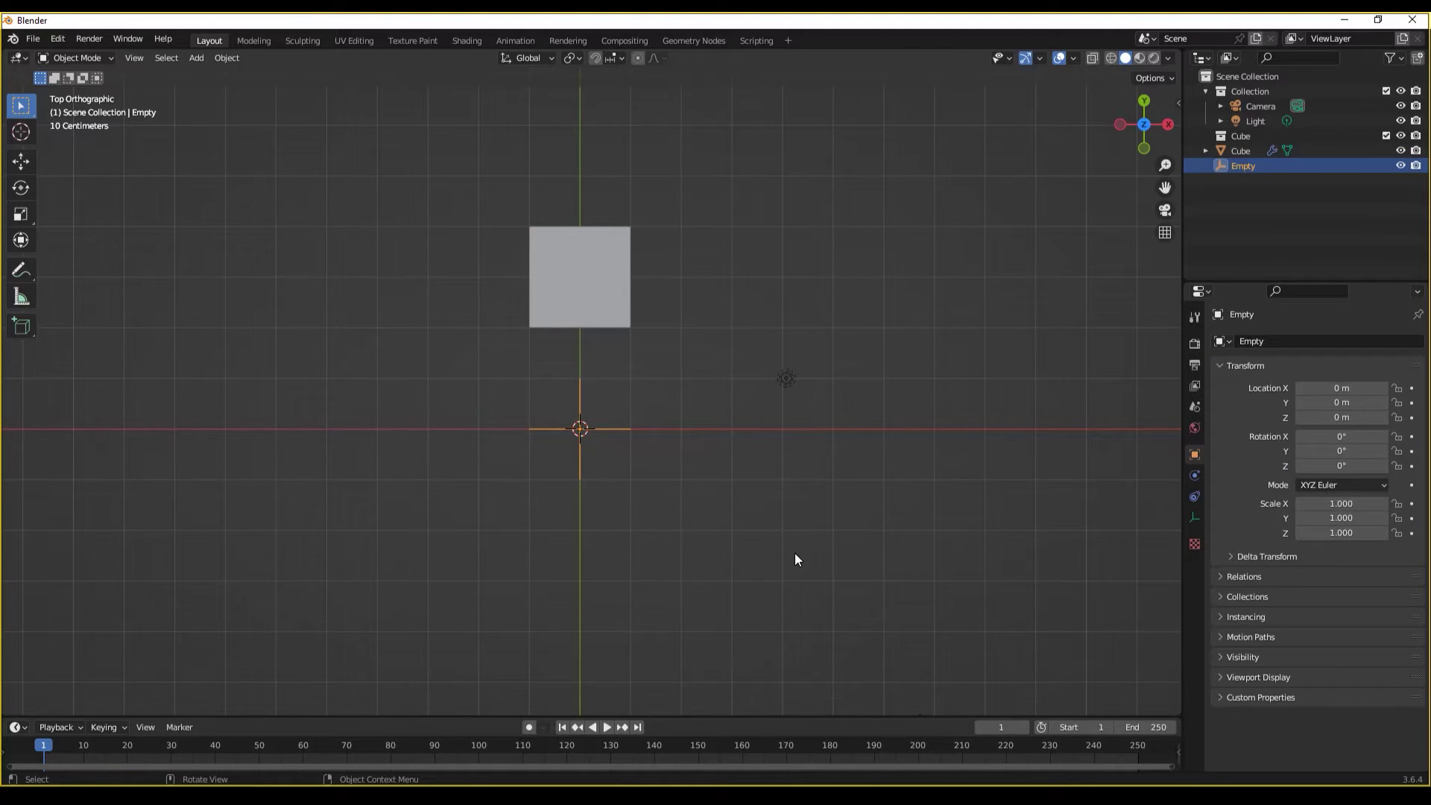
pyautogui.write('r72')
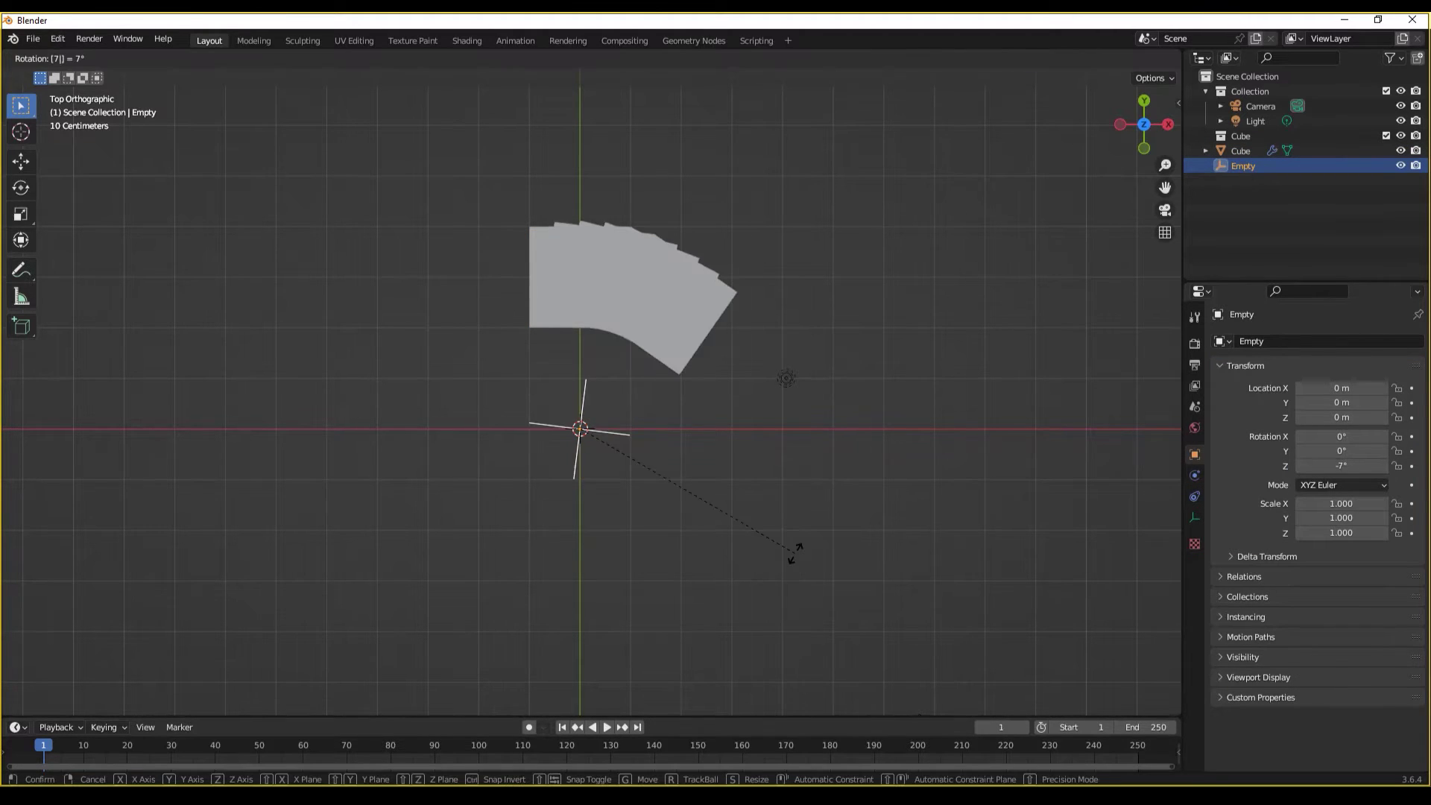
pyautogui.press('Return')
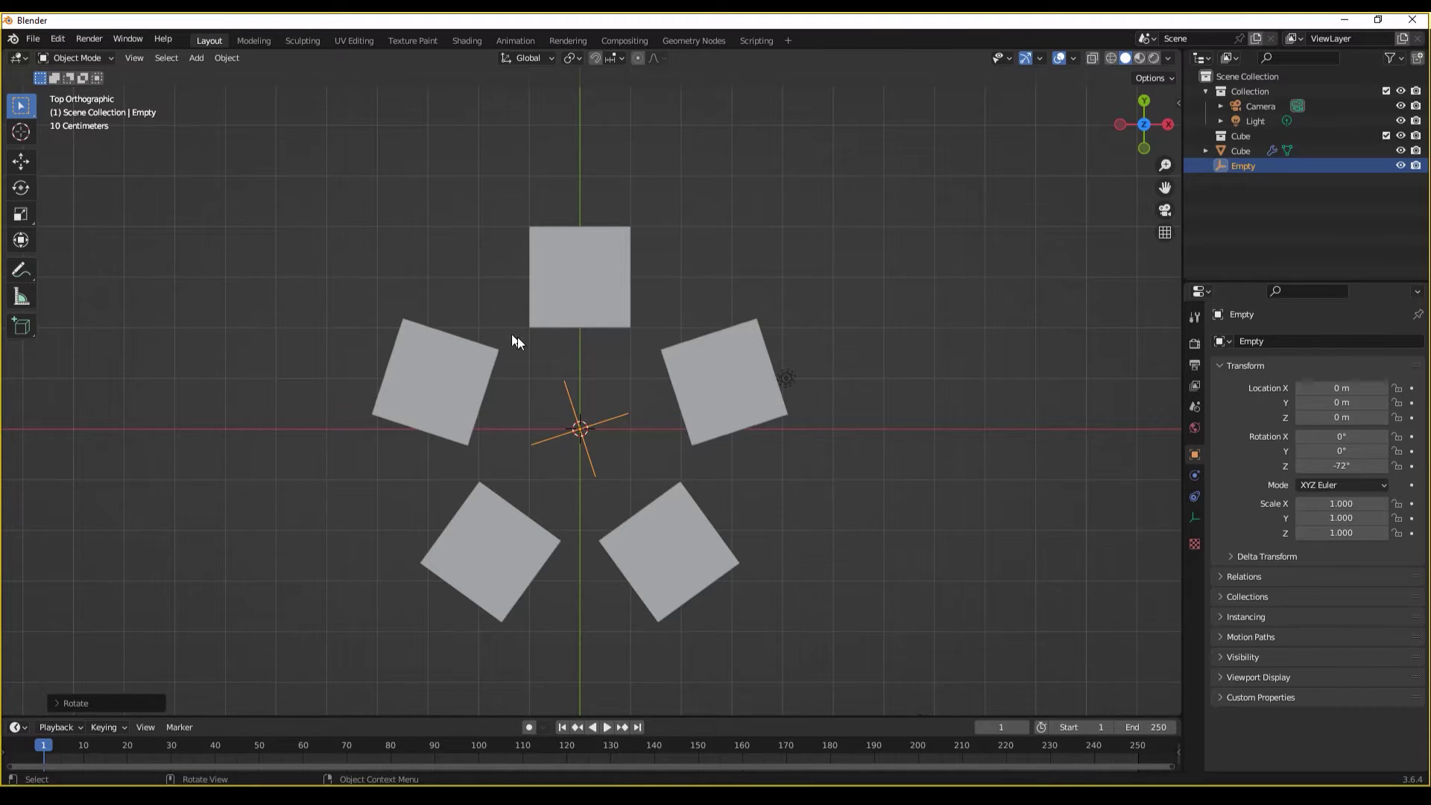
pyautogui.moveTo(579, 463); pyautogui.dragTo(565, 388, button='middle')
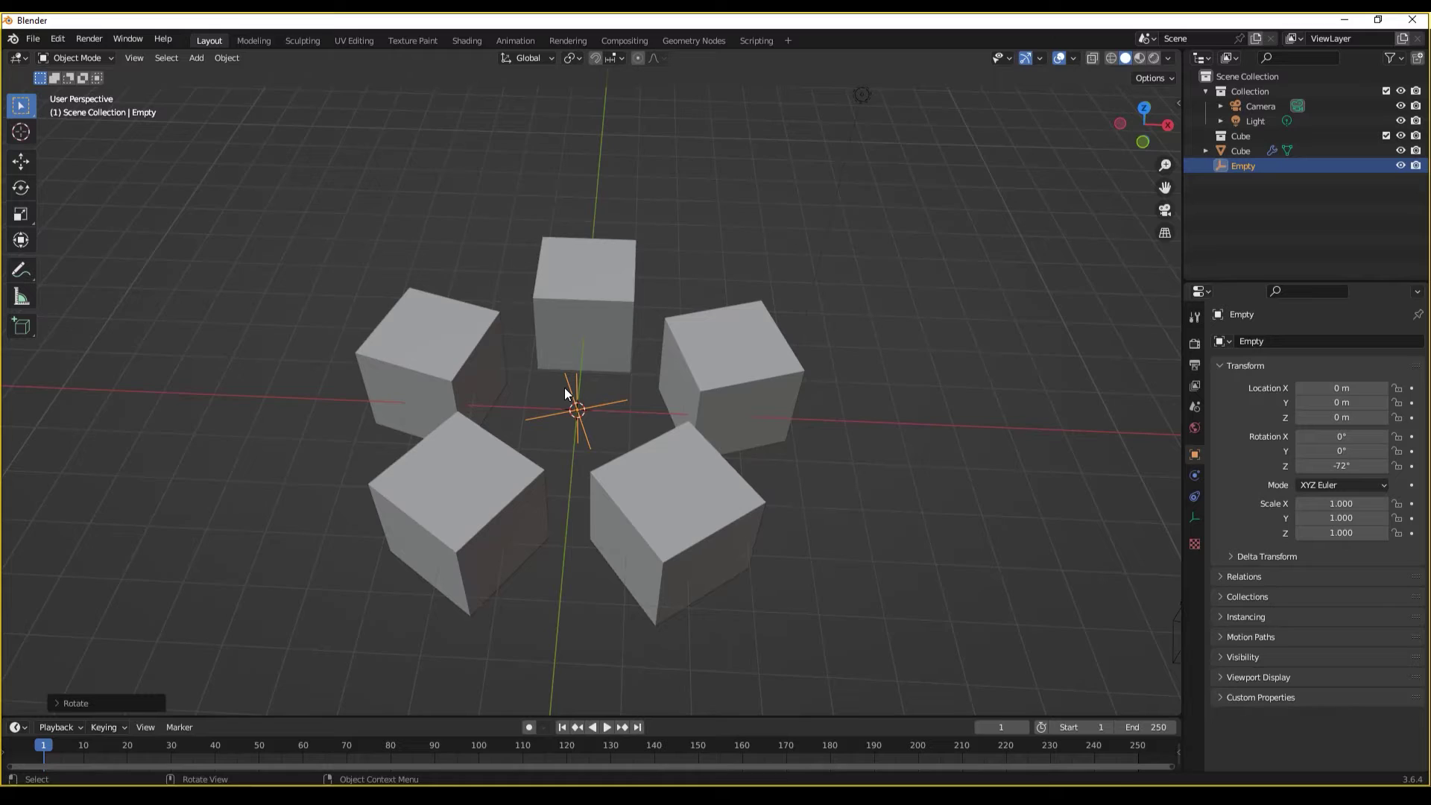
pyautogui.press('KP_7')
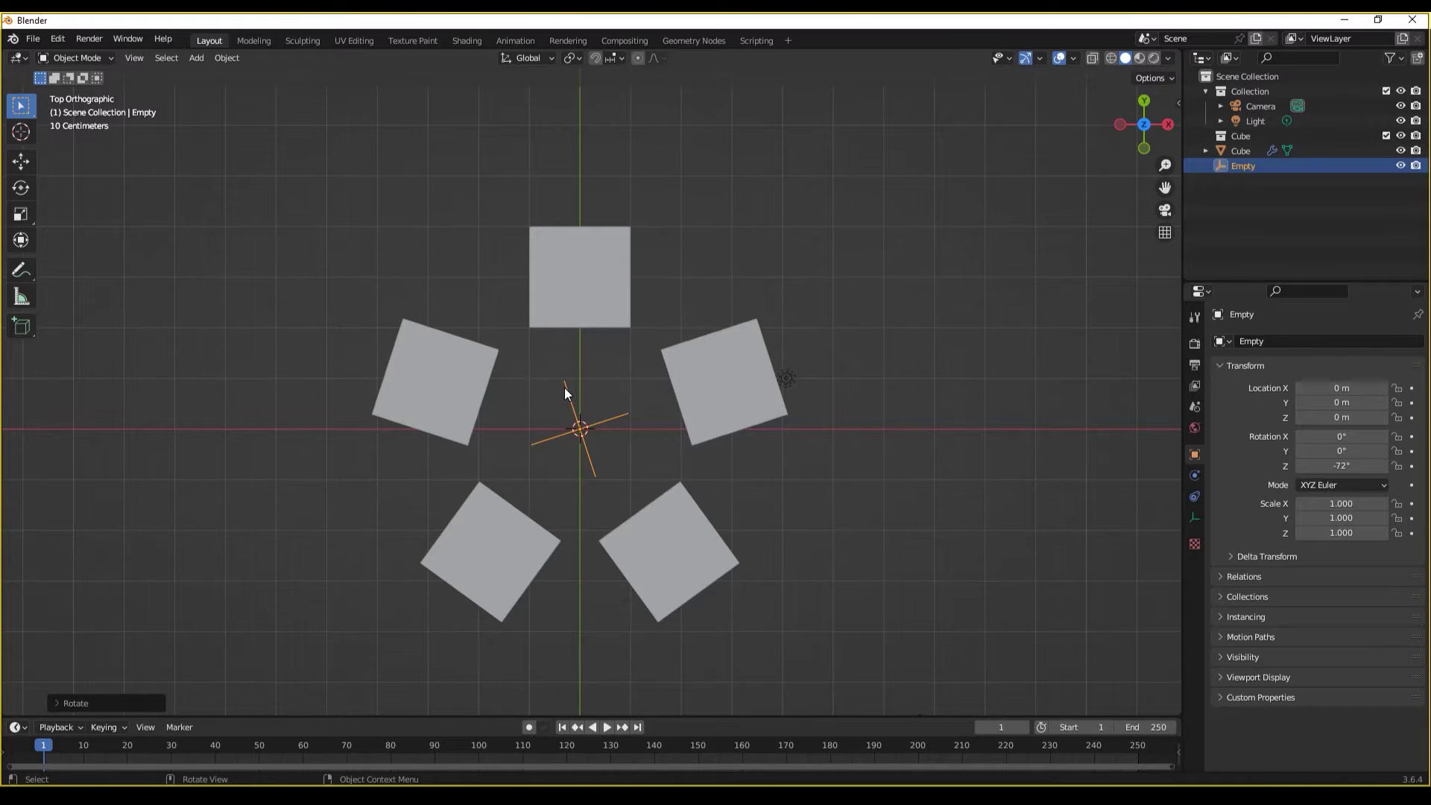
pyautogui.moveTo(623, 485); pyautogui.dragTo(753, 344, button='middle')
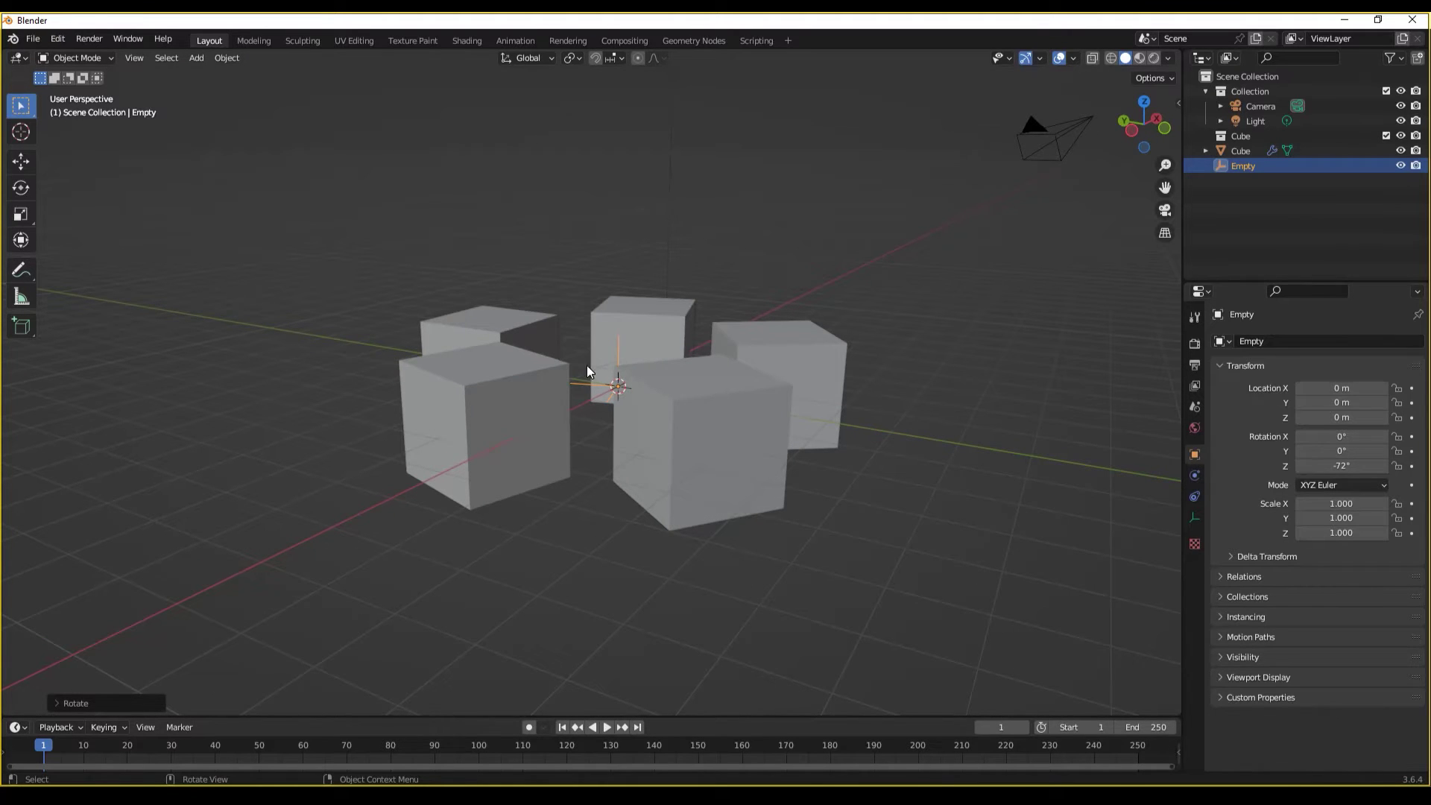
# - Select the arrayed cube to show its Array modifier: Count 6, Object Offset set to the Empty
pyautogui.click(499, 349)
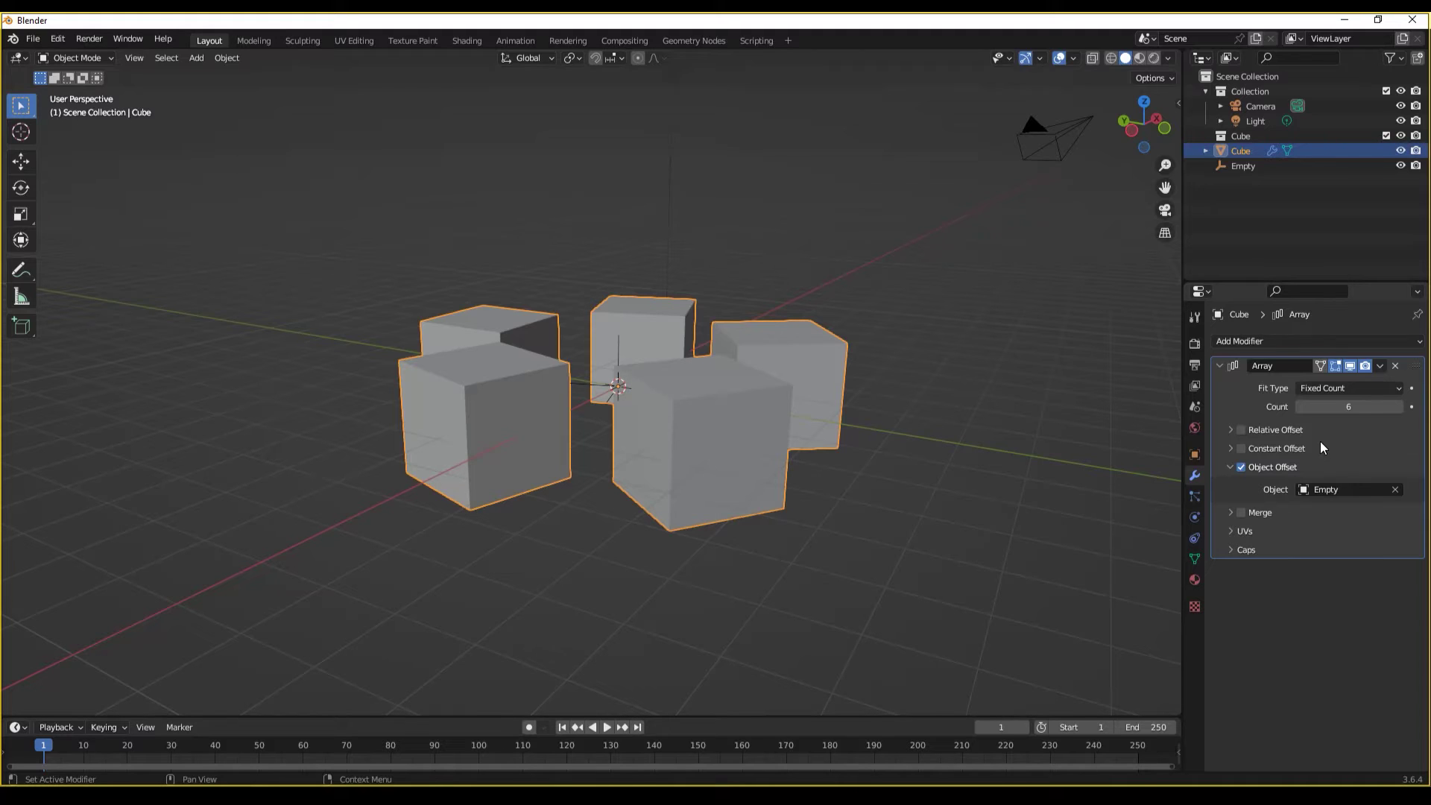
# - Clear away the cube ring and add a new cylinder mesh
pyautogui.moveTo(416, 219); pyautogui.dragTo(849, 576)
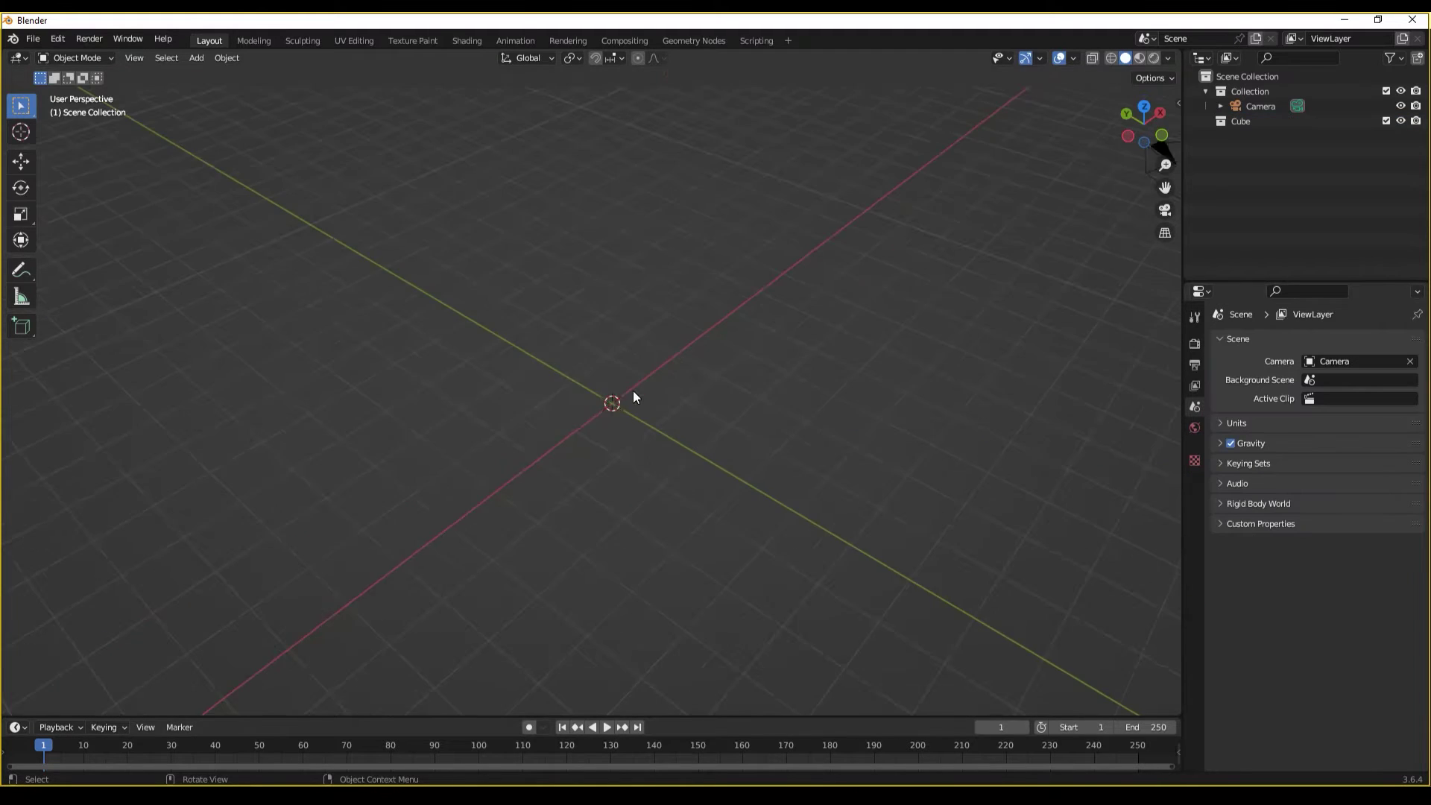
pyautogui.moveTo(633, 396); pyautogui.dragTo(611, 387, button='middle')
pyautogui.hotkey('shift', 'a')
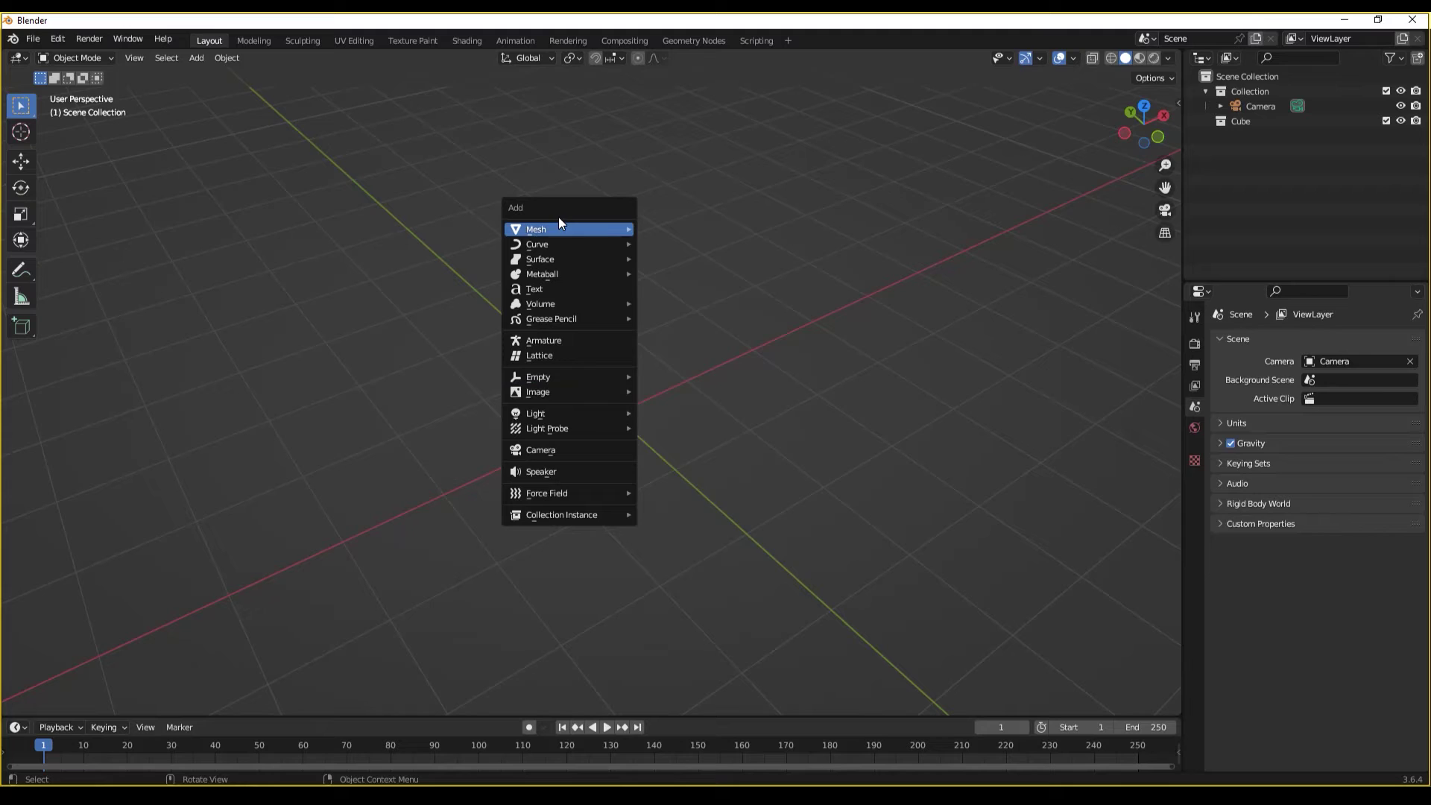
pyautogui.moveTo(566, 220)
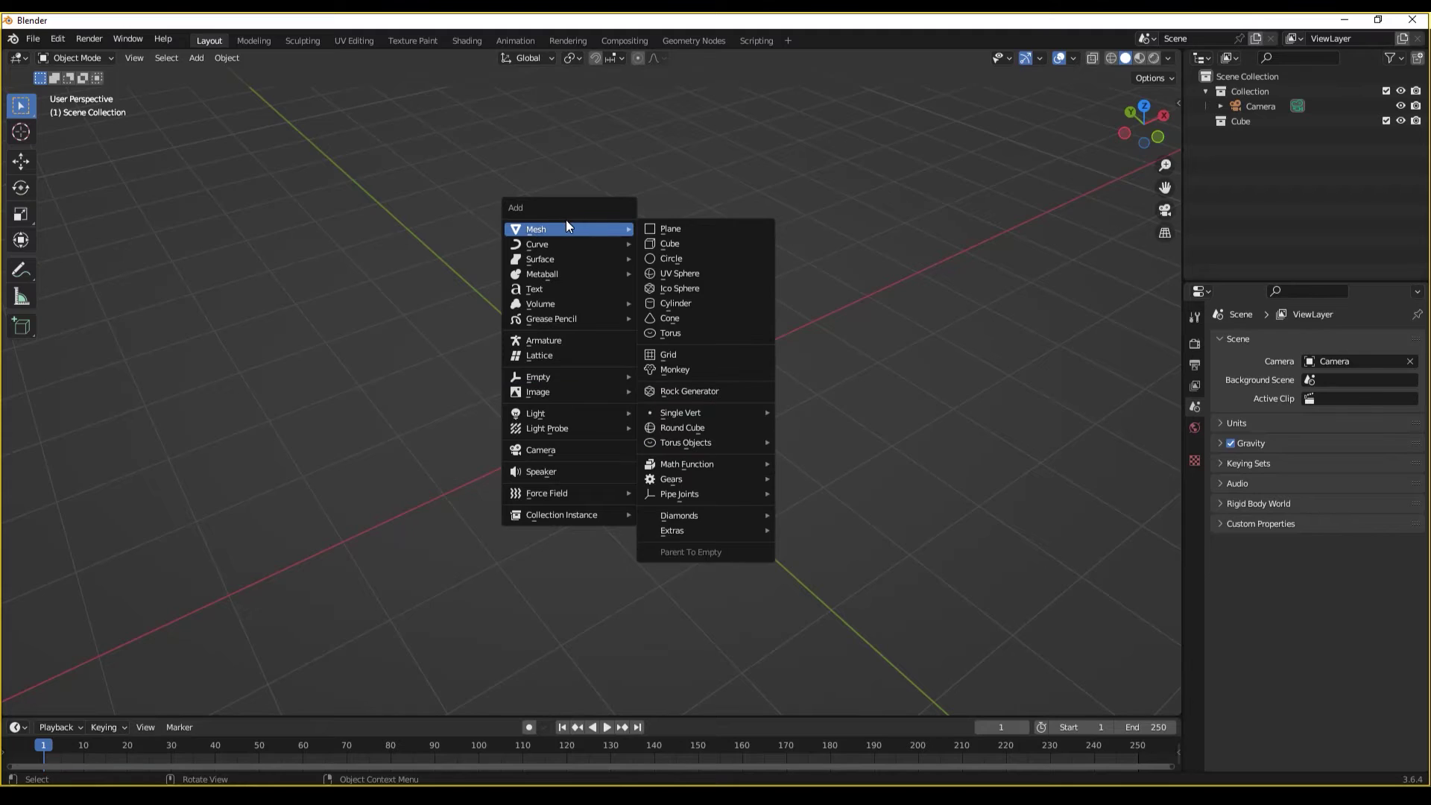
pyautogui.click(655, 307)
# - In Edit Mode, rotate the cylinder mesh 90° about X so it lies on its side
pyautogui.press('Tab')
pyautogui.write('r')
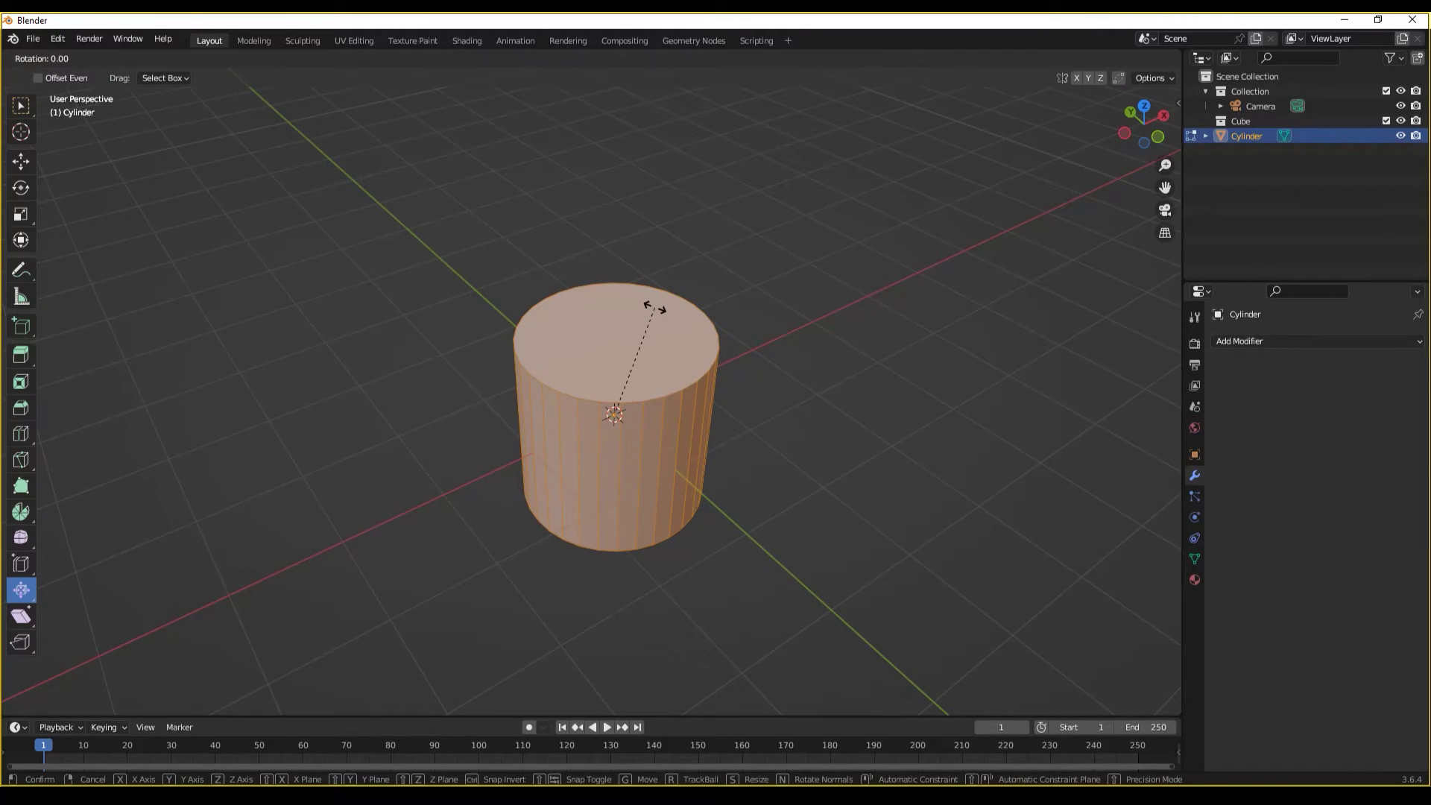
pyautogui.write('x')
pyautogui.write('90')
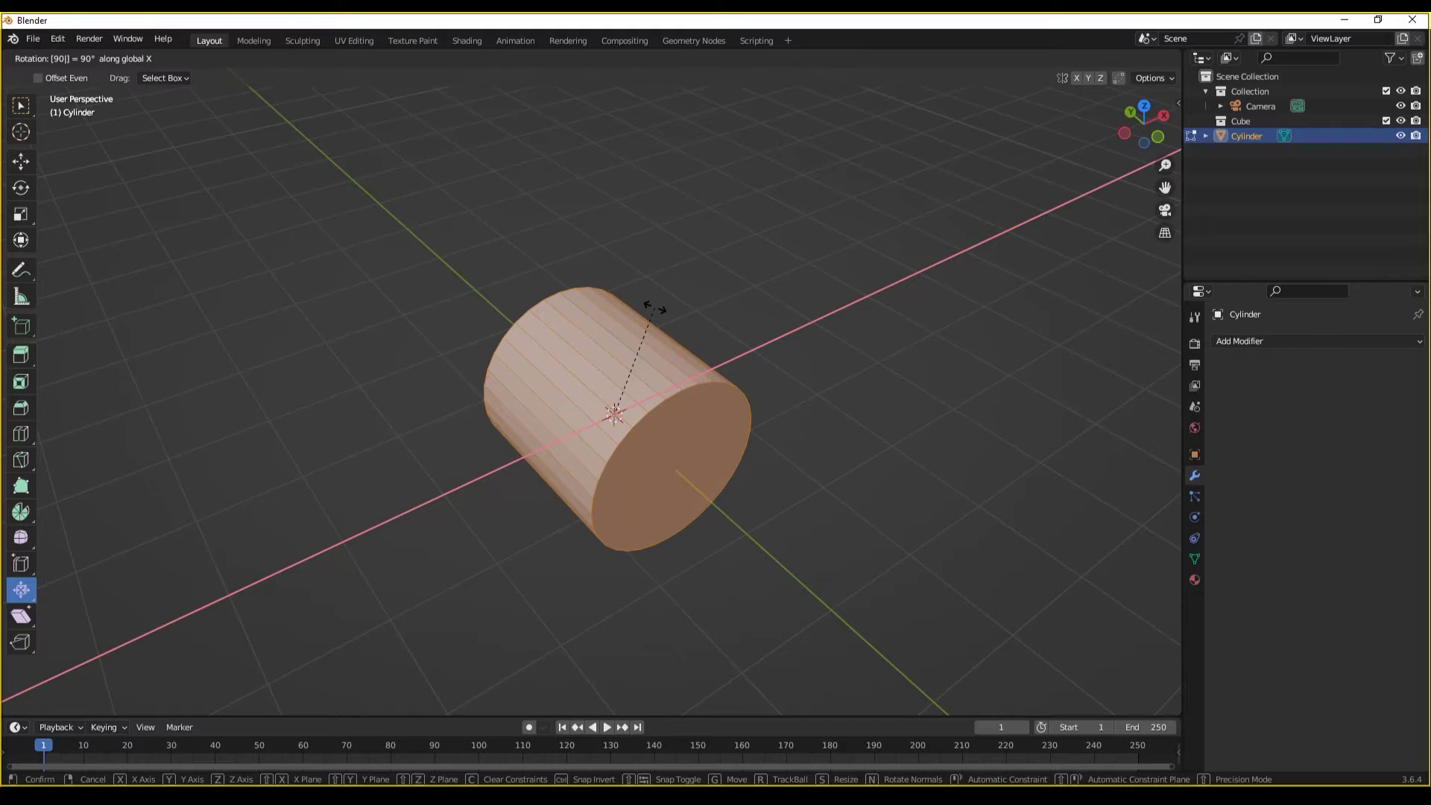
pyautogui.press('Return')
pyautogui.moveTo(574, 444); pyautogui.dragTo(560, 355, button='middle')
pyautogui.press('w')
pyautogui.press('KP_3')
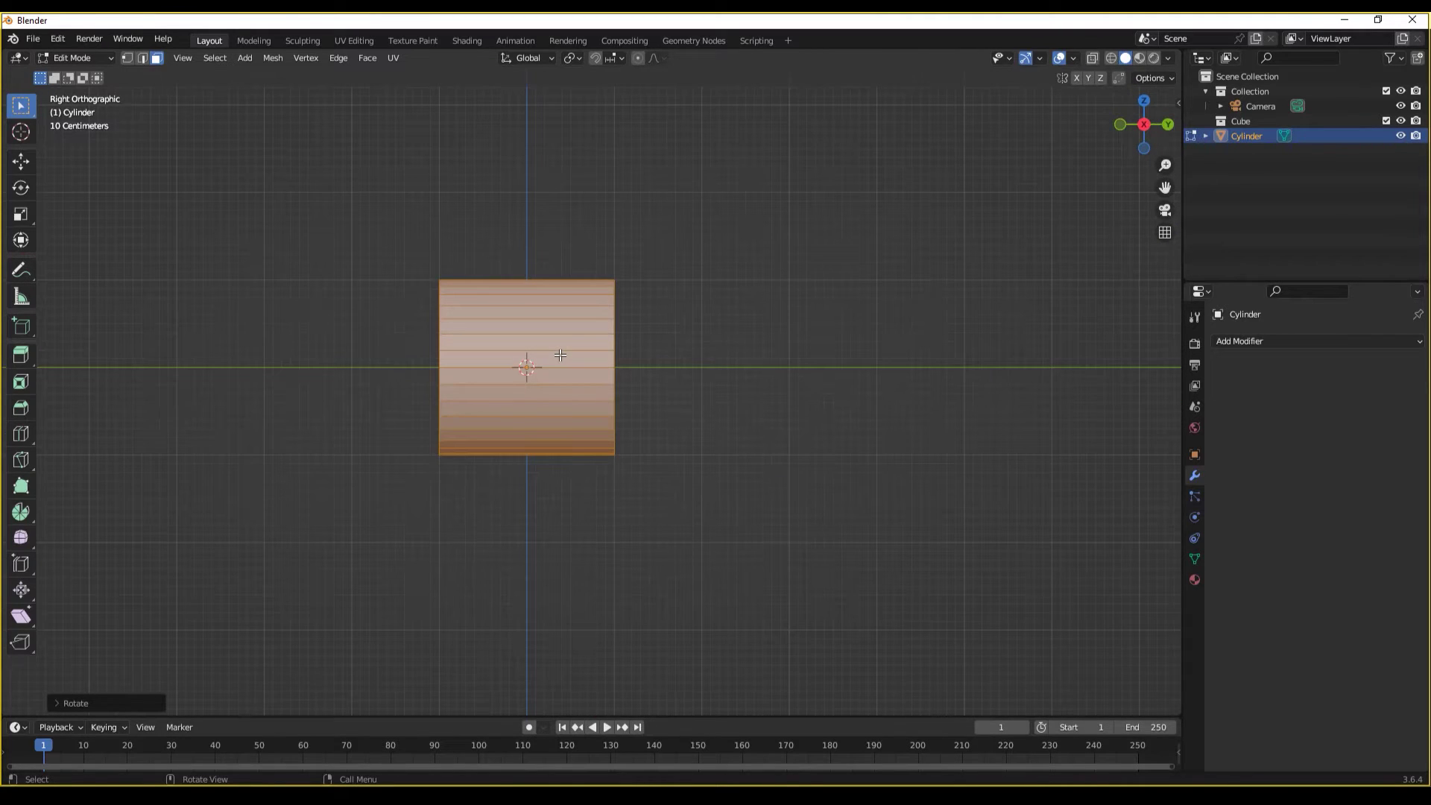
pyautogui.moveTo(475, 330); pyautogui.dragTo(716, 388, button='middle')
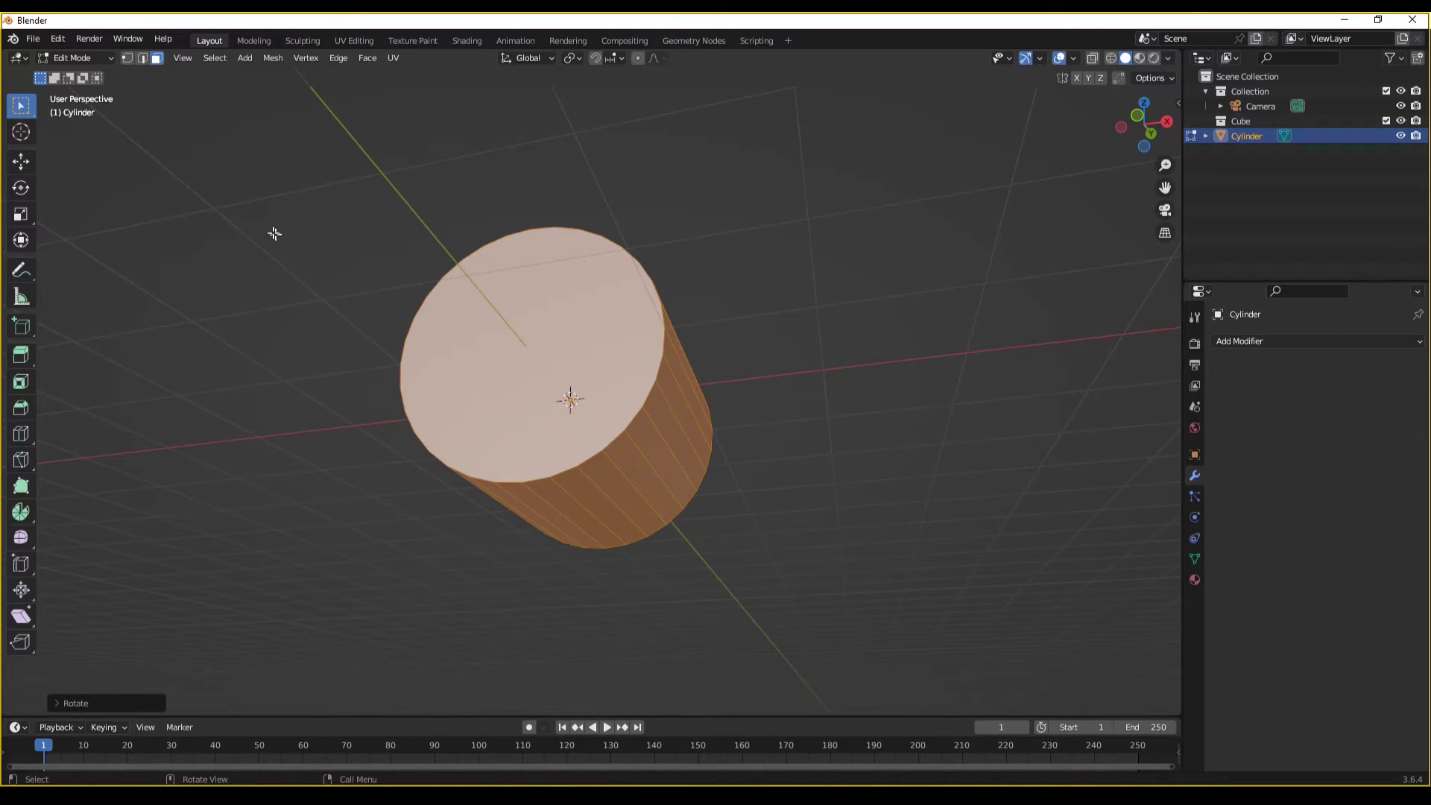
# - In edge select mode, select one long side edge of the cylinder
pyautogui.click(140, 58)
pyautogui.click(578, 517)
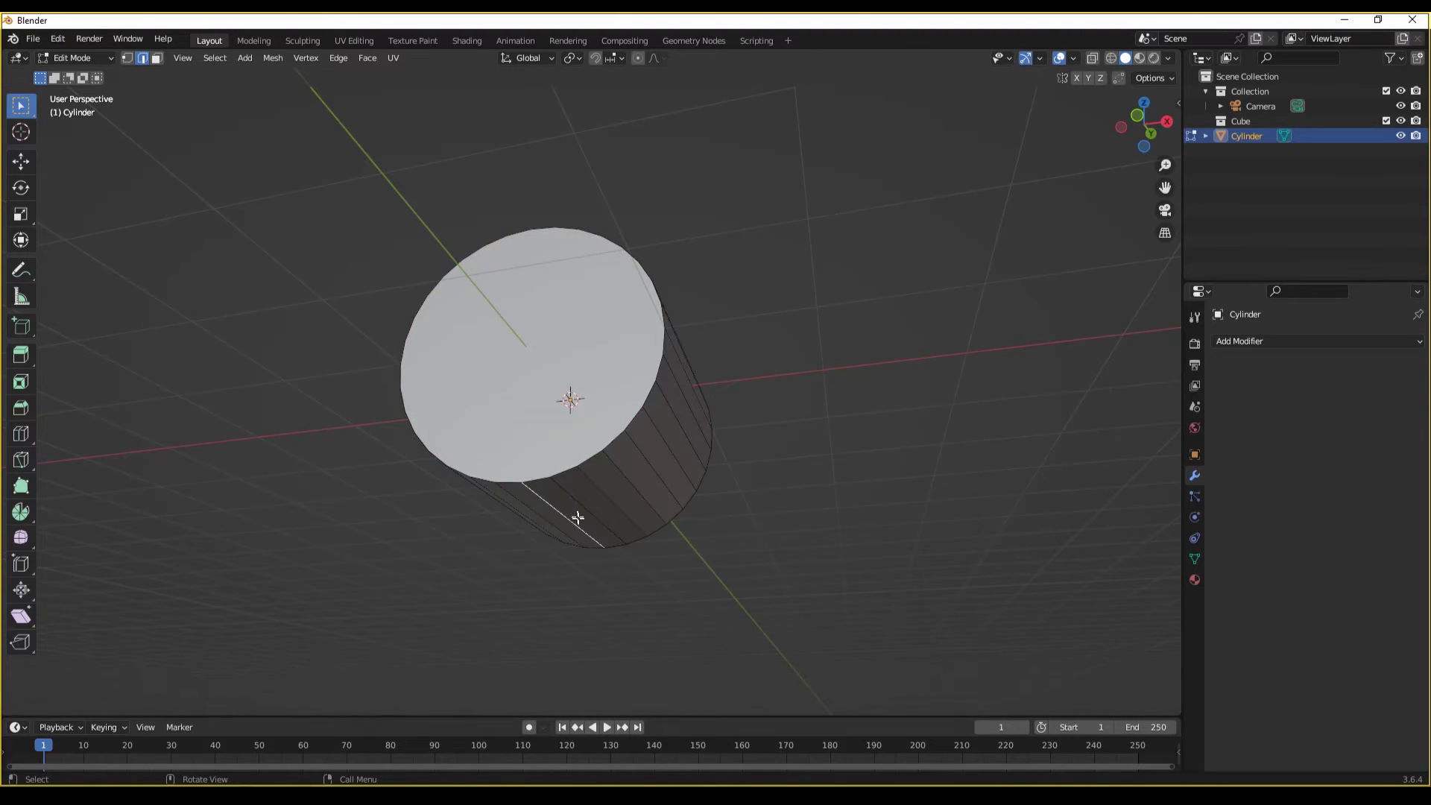
pyautogui.moveTo(577, 518); pyautogui.dragTo(601, 559, button='middle')
# - Proportionally move that edge up along Z into a D-shaped cross-section, then return to Object Mode
pyautogui.press('o')
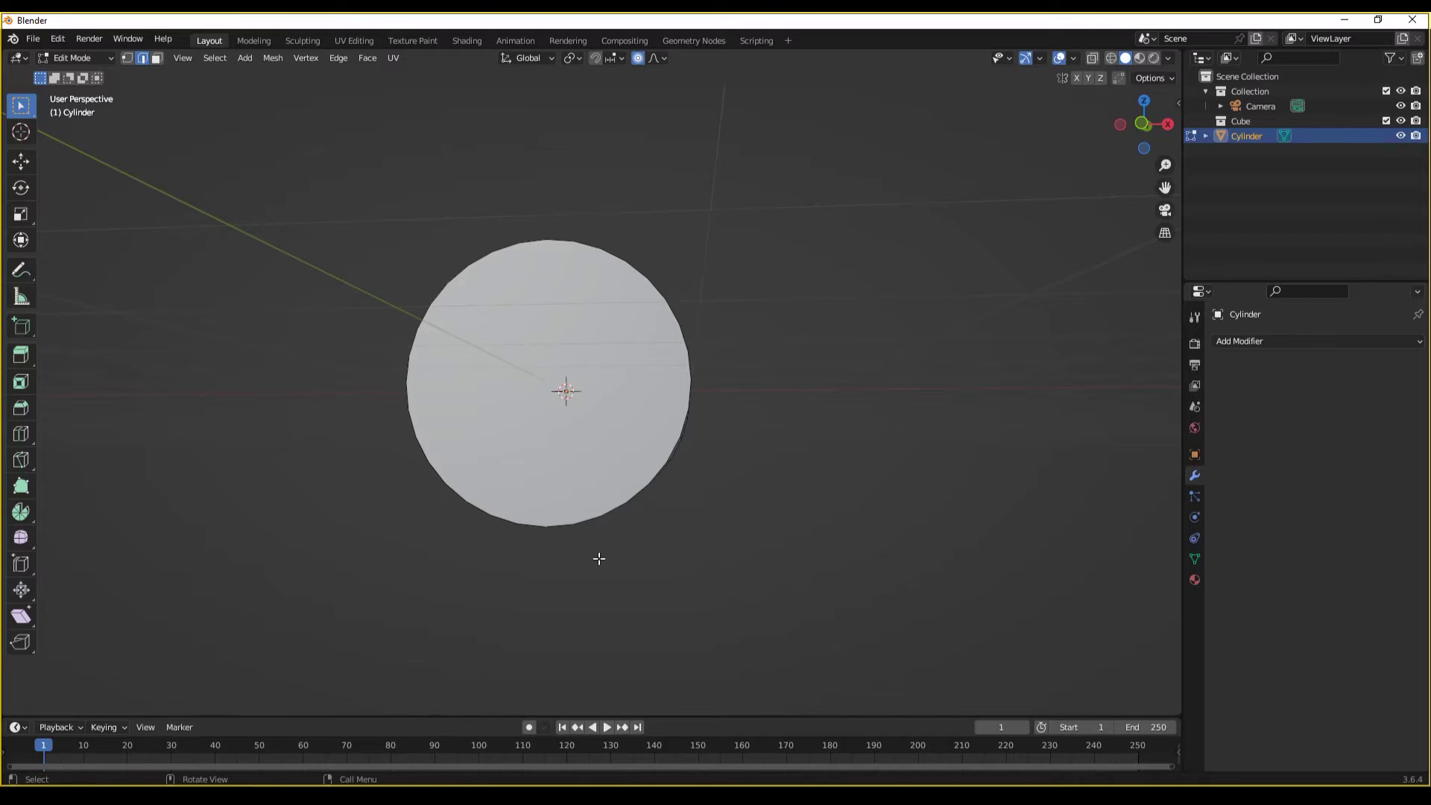
pyautogui.press('g')
pyautogui.press('z')
pyautogui.scroll(-3, 582, 512)
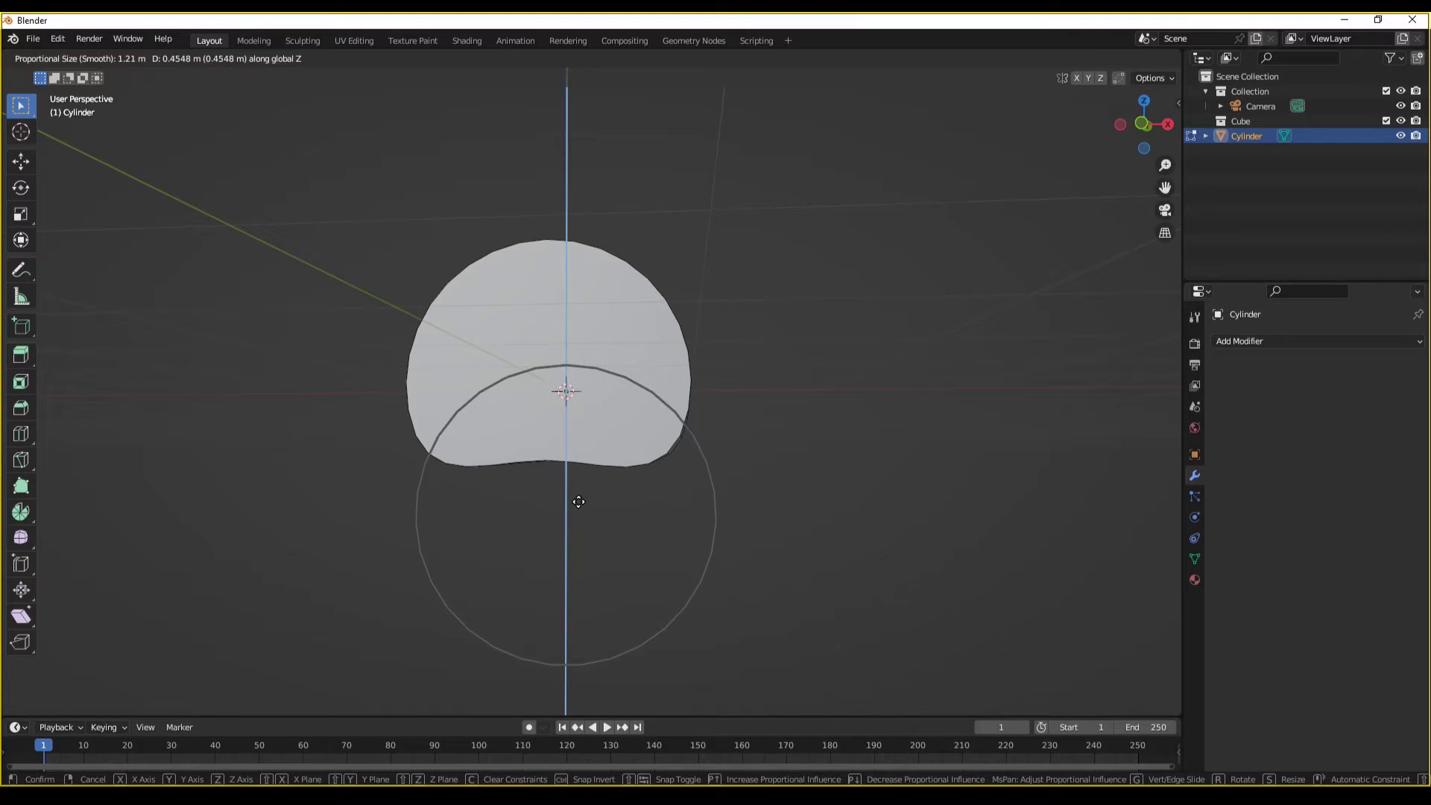
pyautogui.scroll(-3, 579, 498)
pyautogui.scroll(1, 580, 488)
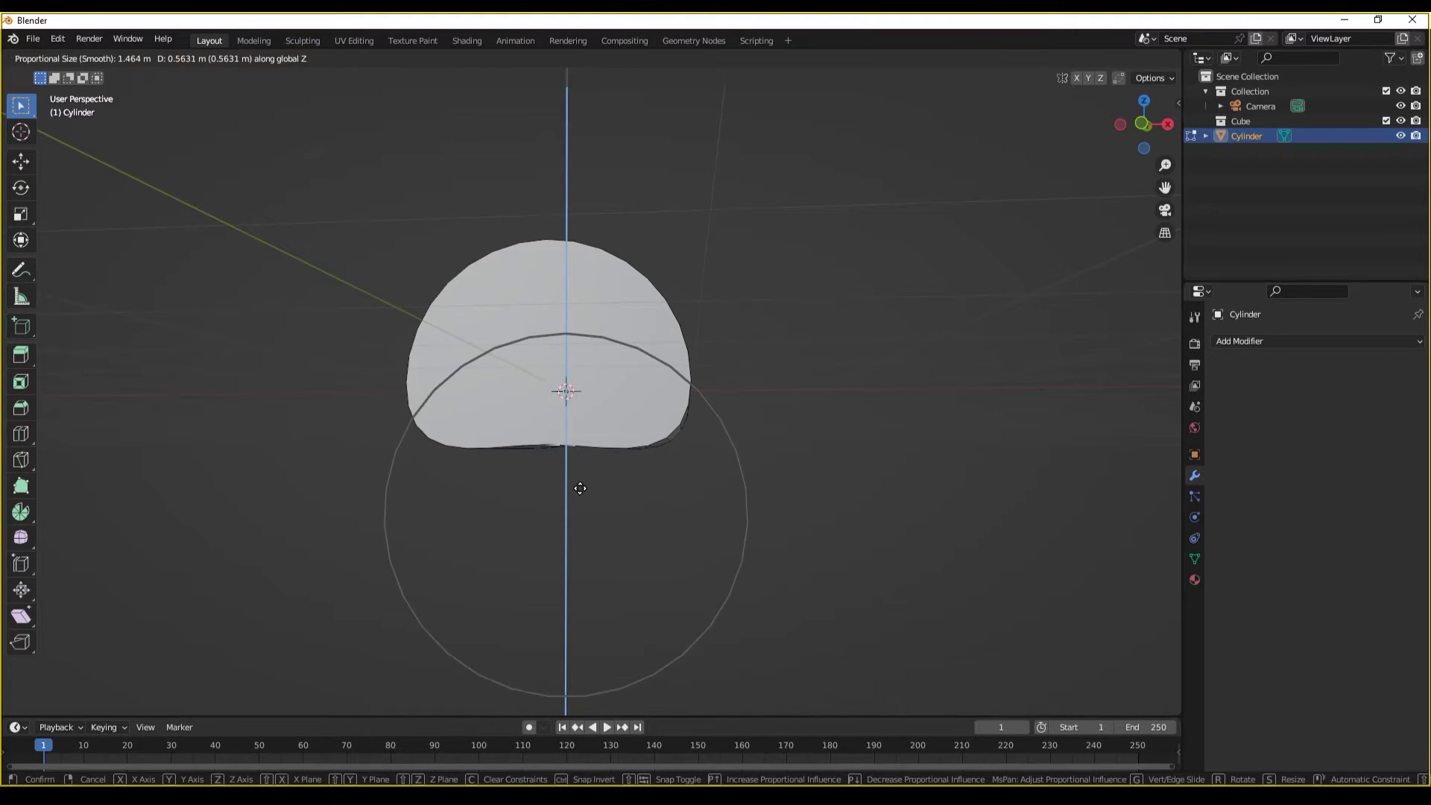
pyautogui.click(580, 489)
pyautogui.moveTo(580, 488); pyautogui.dragTo(607, 403, button='middle')
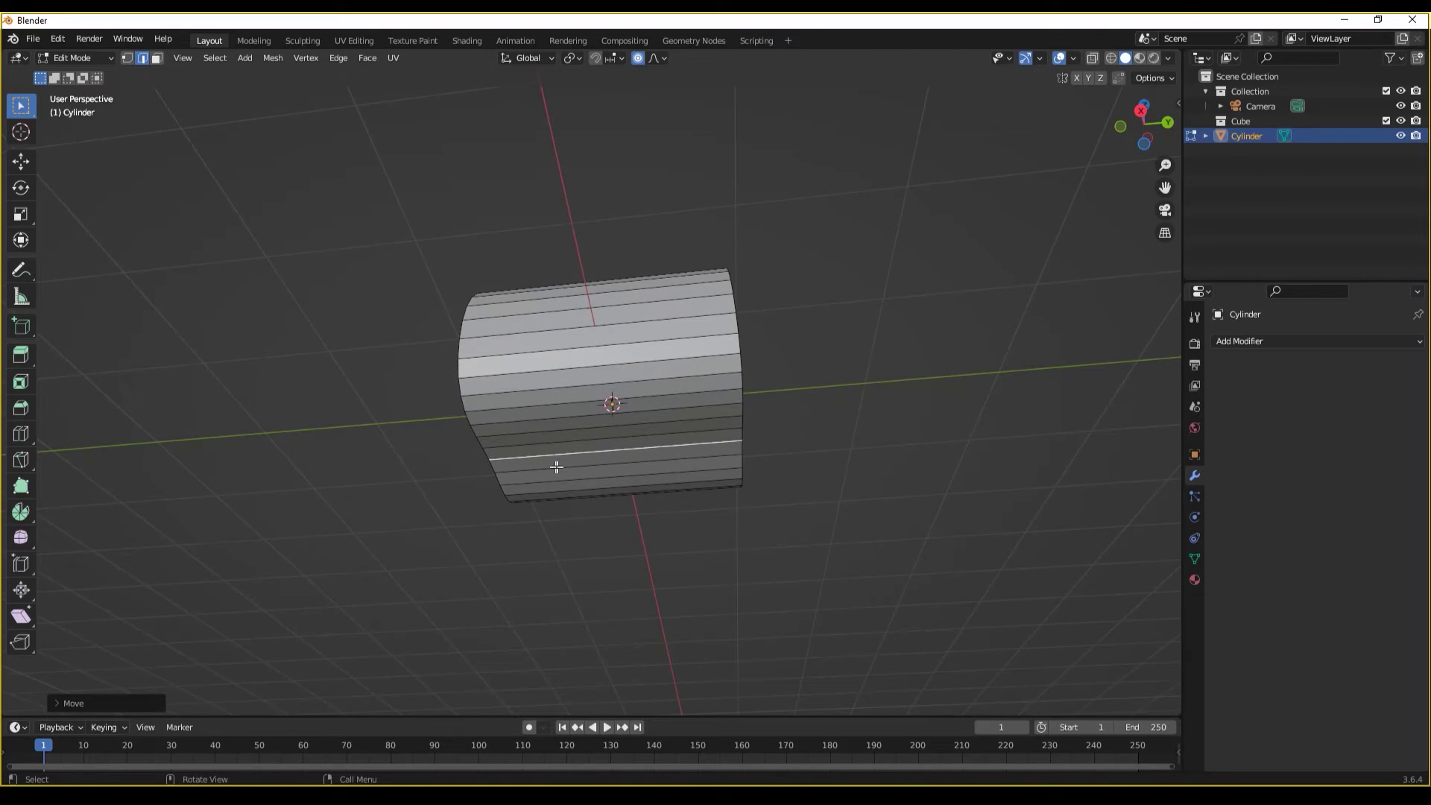
pyautogui.moveTo(556, 467); pyautogui.dragTo(730, 546, button='middle')
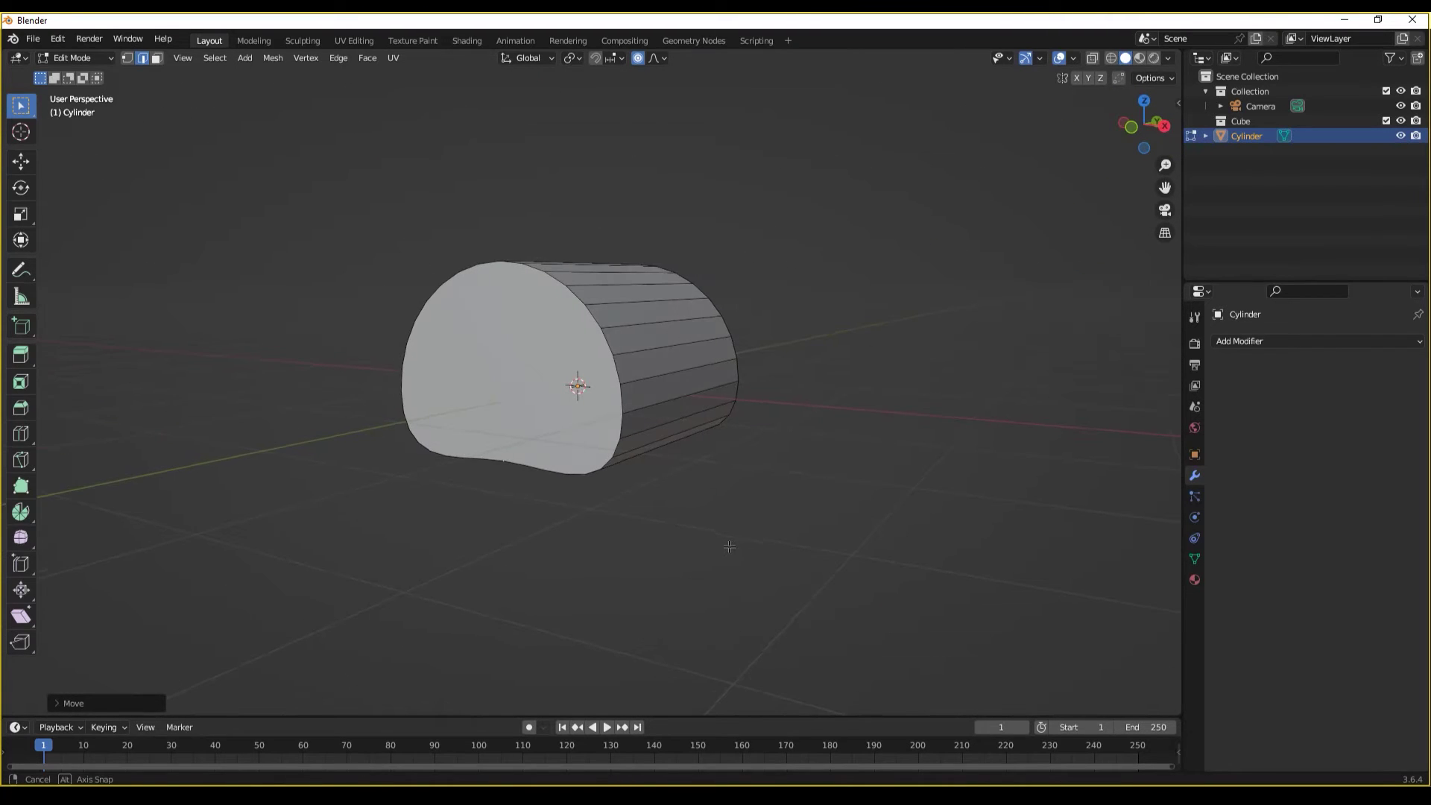
pyautogui.press('Tab')
pyautogui.moveTo(709, 472); pyautogui.dragTo(585, 355, button='middle')
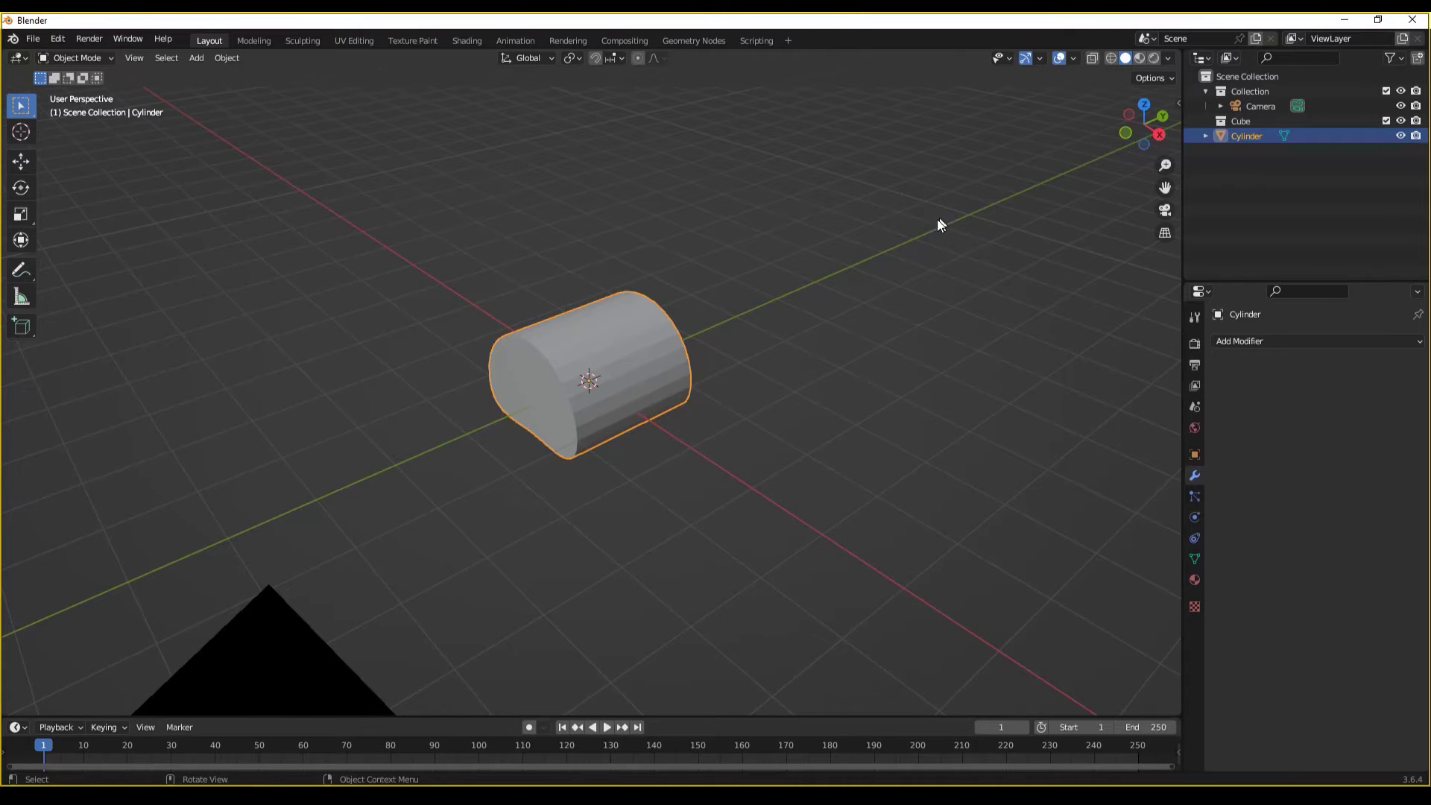
# - Add an Array modifier to the cylinder and move its relative offset from X to Y
pyautogui.moveTo(933, 353); pyautogui.dragTo(991, 351, button='middle')
pyautogui.click(1334, 341)
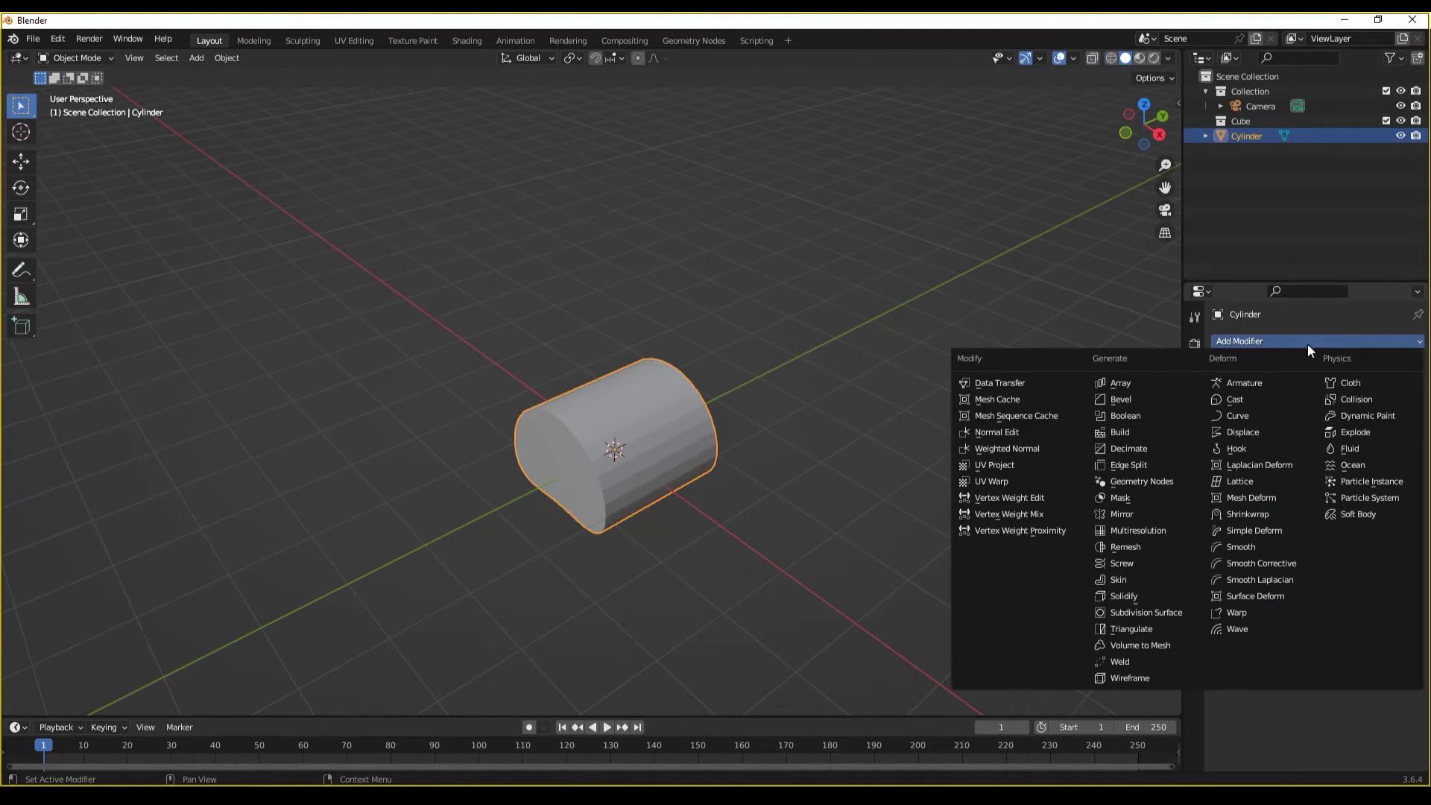
pyautogui.click(1108, 379)
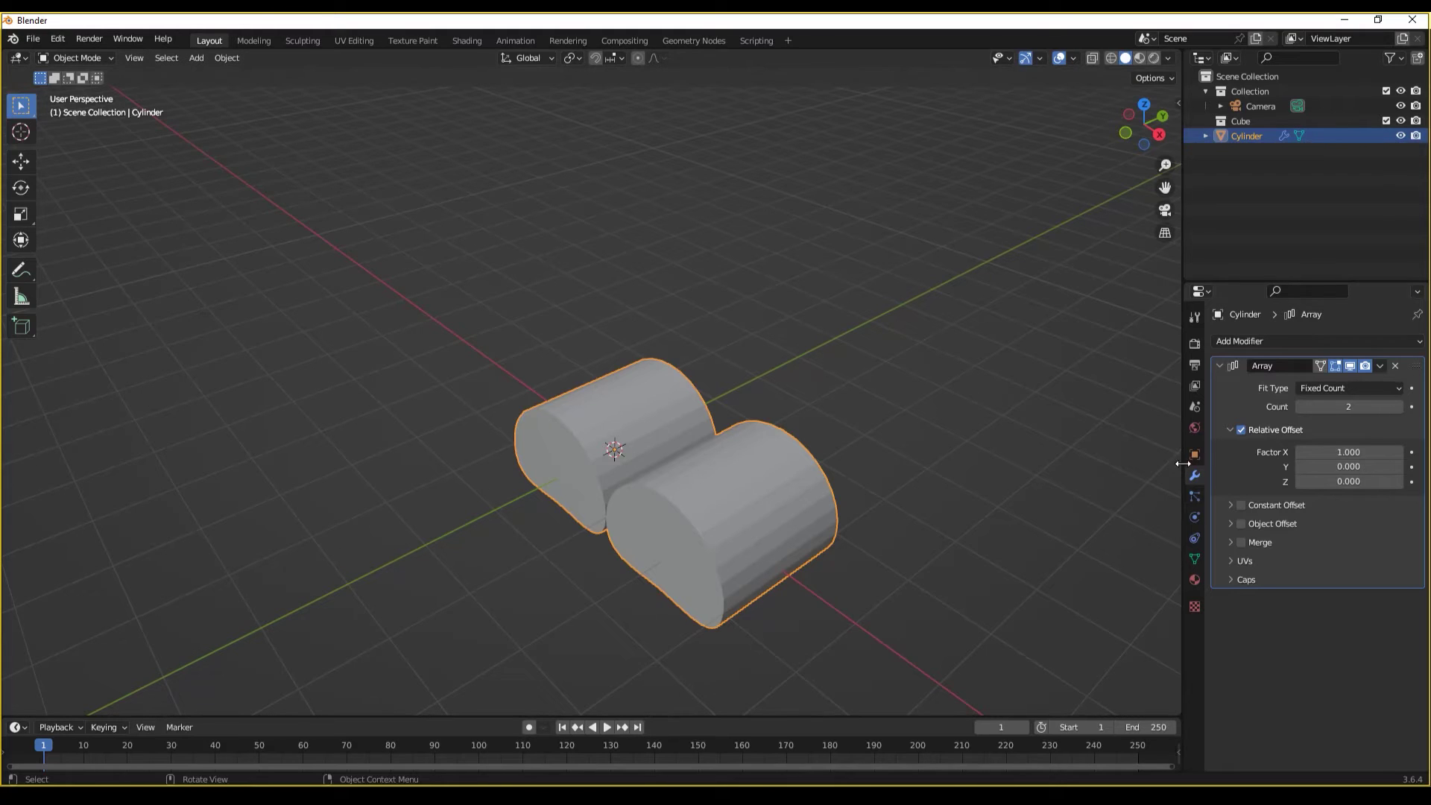
pyautogui.click(1336, 452)
pyautogui.write('0')
pyautogui.press('Tab')
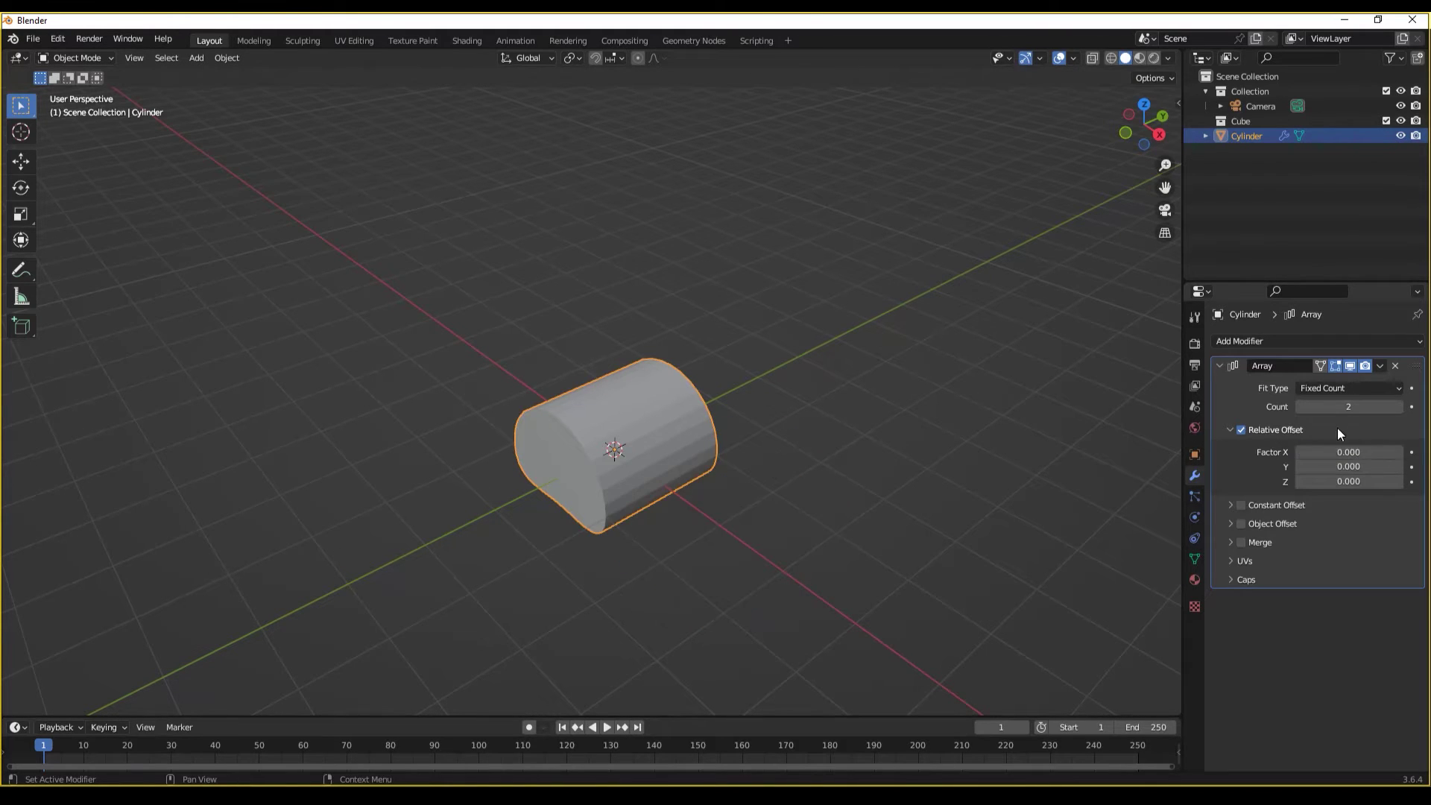
pyautogui.write('2')
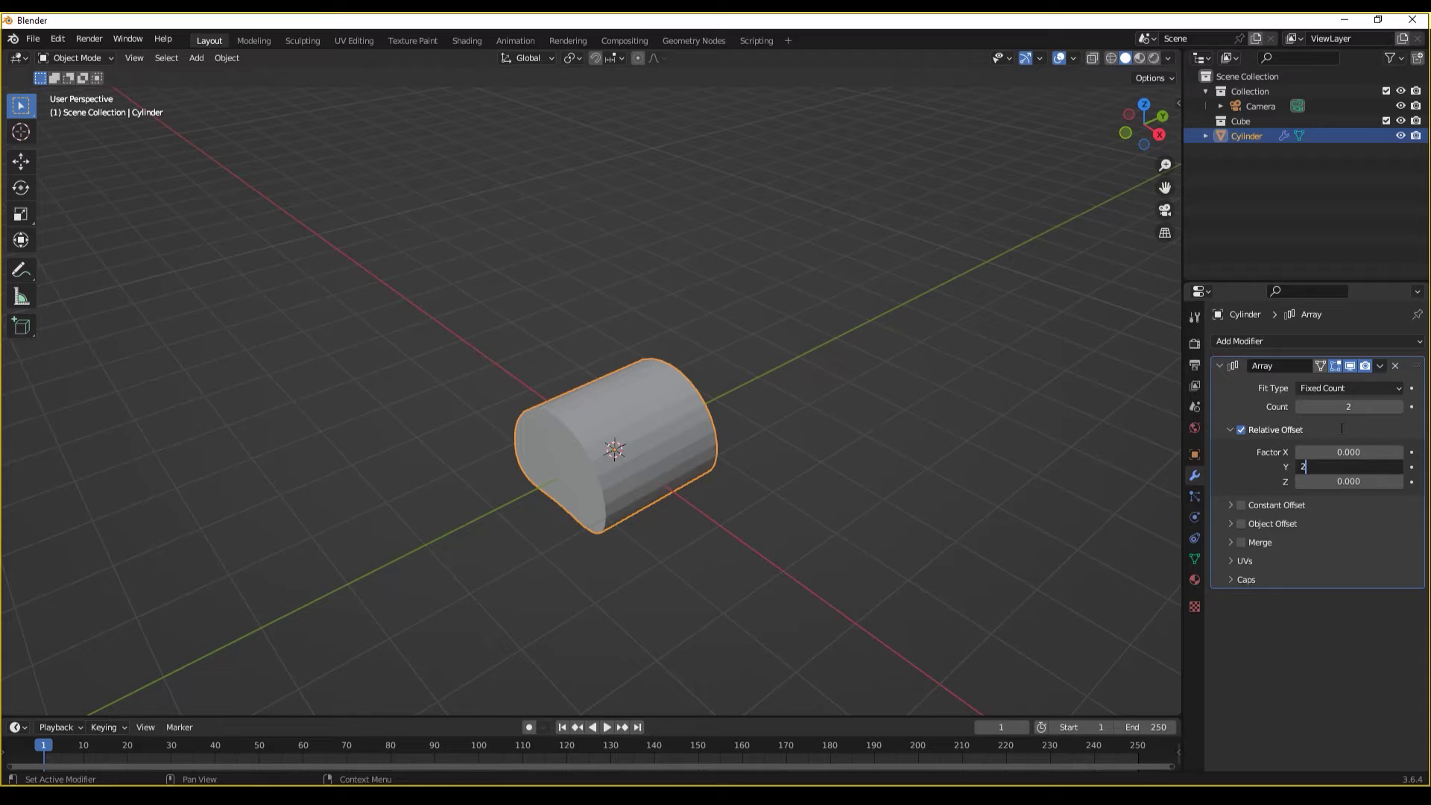
pyautogui.press('Return')
# - Raise the cylinder array's Count from 2 to 5
pyautogui.moveTo(966, 531); pyautogui.dragTo(647, 433, button='middle')
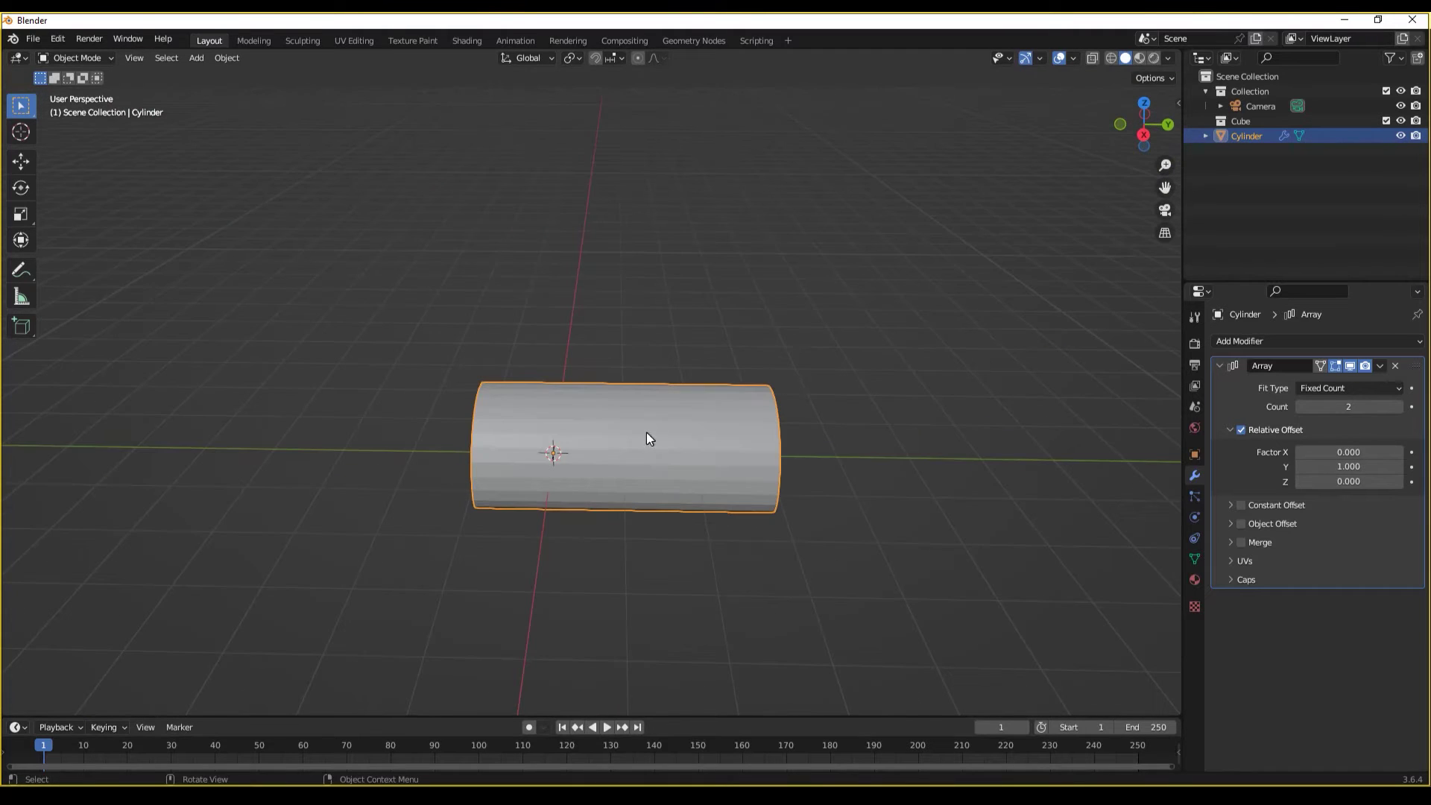
pyautogui.click(1408, 407)
pyautogui.click(1407, 406)
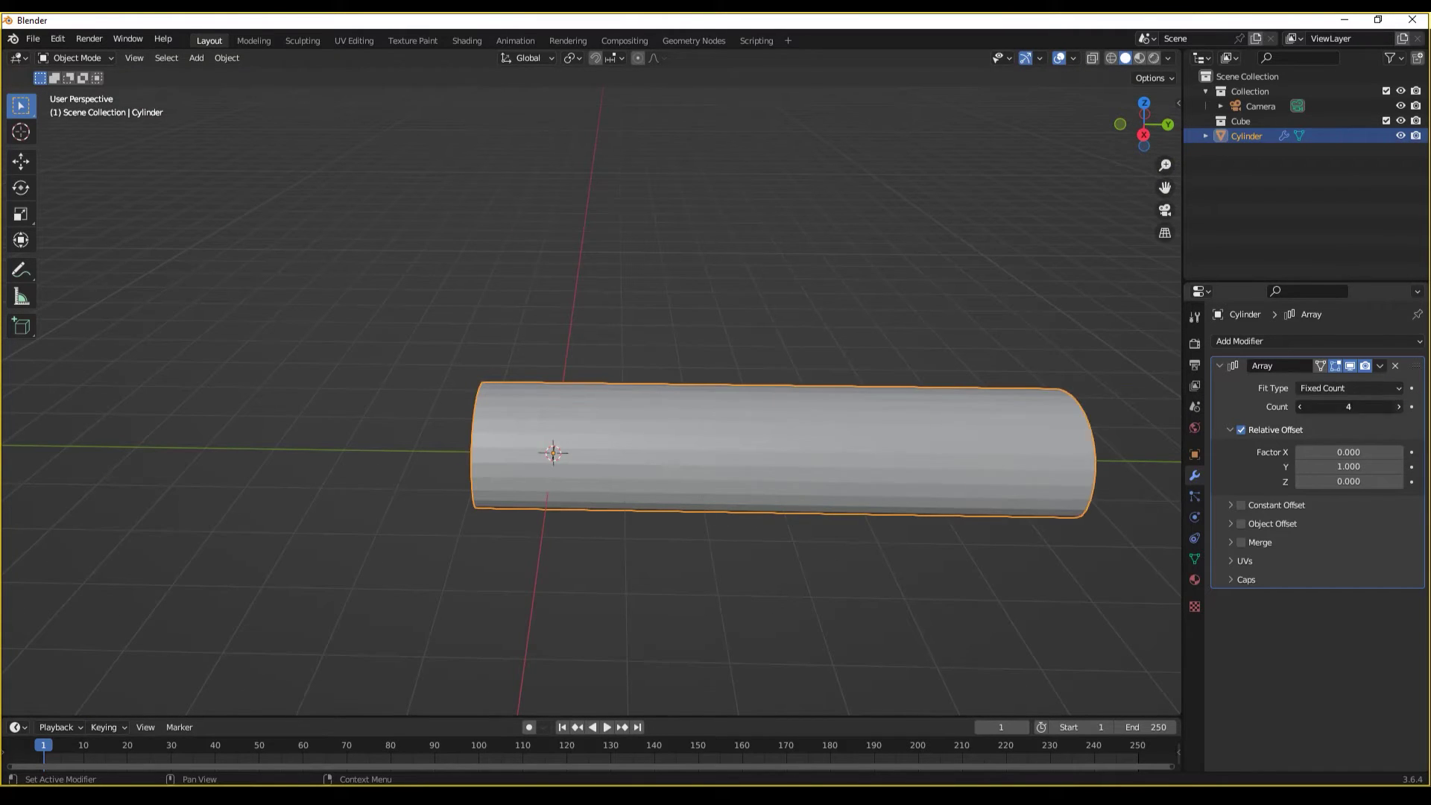
pyautogui.click(1408, 406)
pyautogui.moveTo(1031, 492)
pyautogui.mouseDown(button='middle')
pyautogui.moveTo(834, 495)
pyautogui.moveTo(677, 408)
pyautogui.moveTo(895, 457)
pyautogui.moveTo(866, 548)
pyautogui.moveTo(910, 549)
pyautogui.moveTo(662, 467)
pyautogui.moveTo(704, 524)
pyautogui.moveTo(759, 484)
pyautogui.mouseUp(button='middle')
pyautogui.scroll(-3, 842, 493)
# - Switch to wireframe shading and enter Edit Mode on the cylinder
pyautogui.press('z')
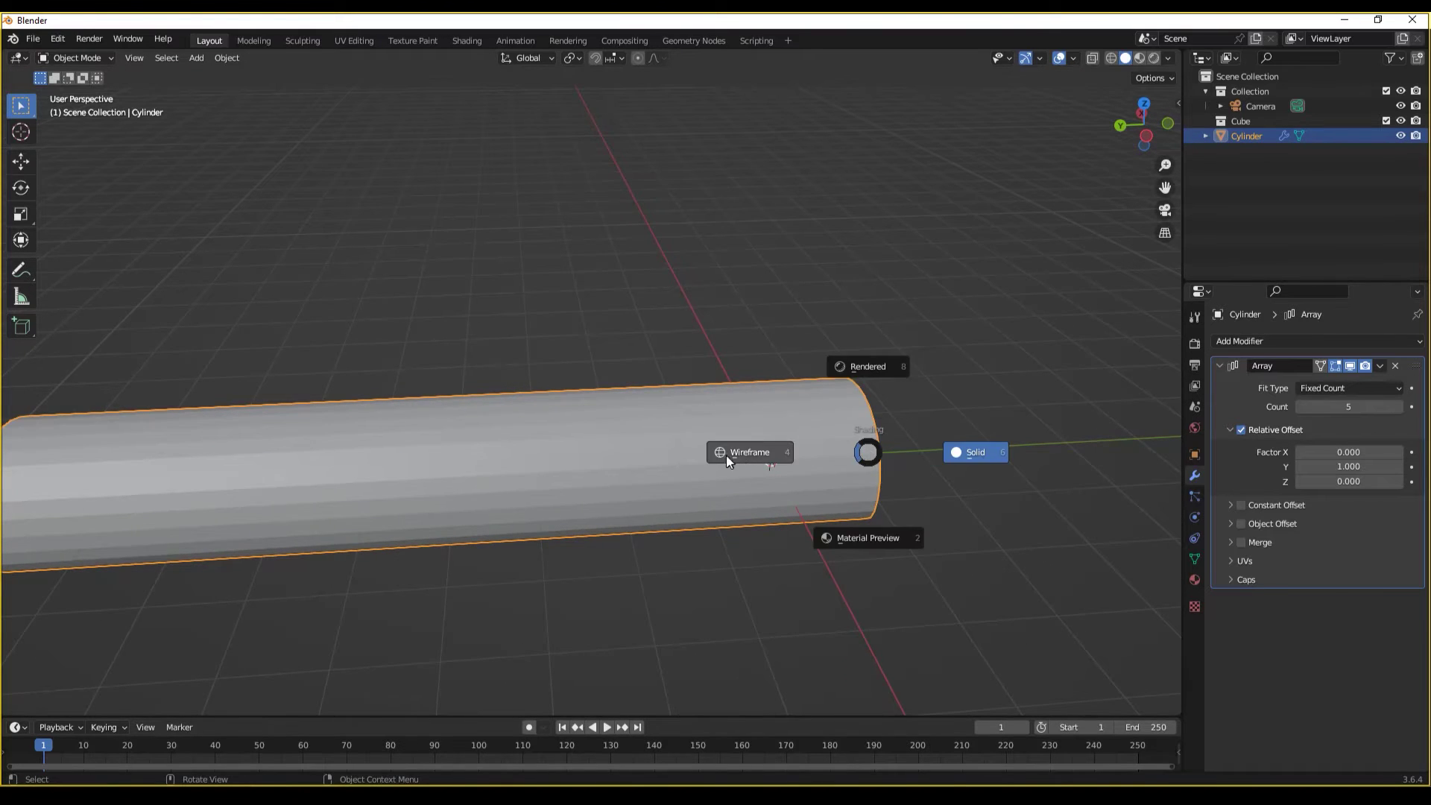
pyautogui.click(726, 455)
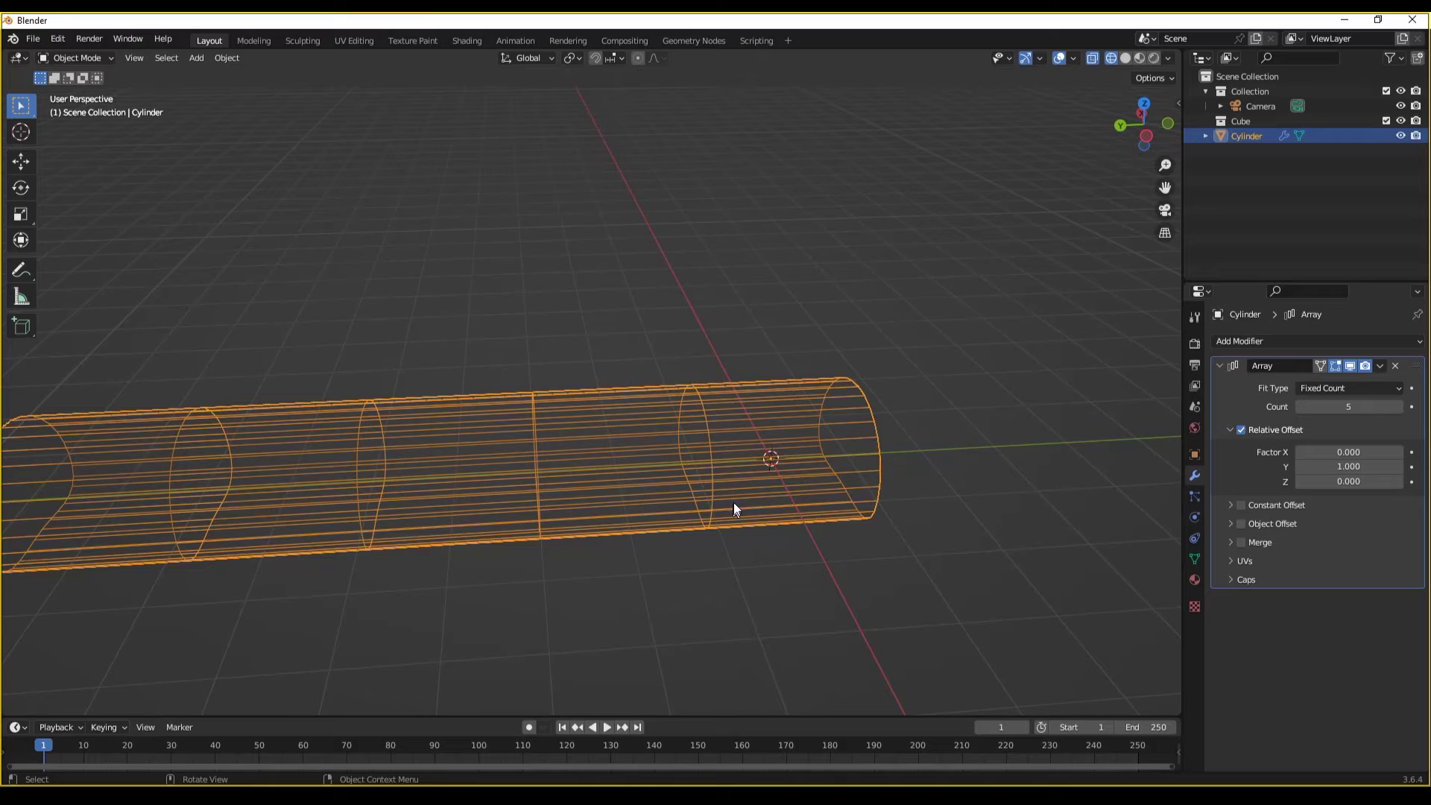
pyautogui.press('Tab')
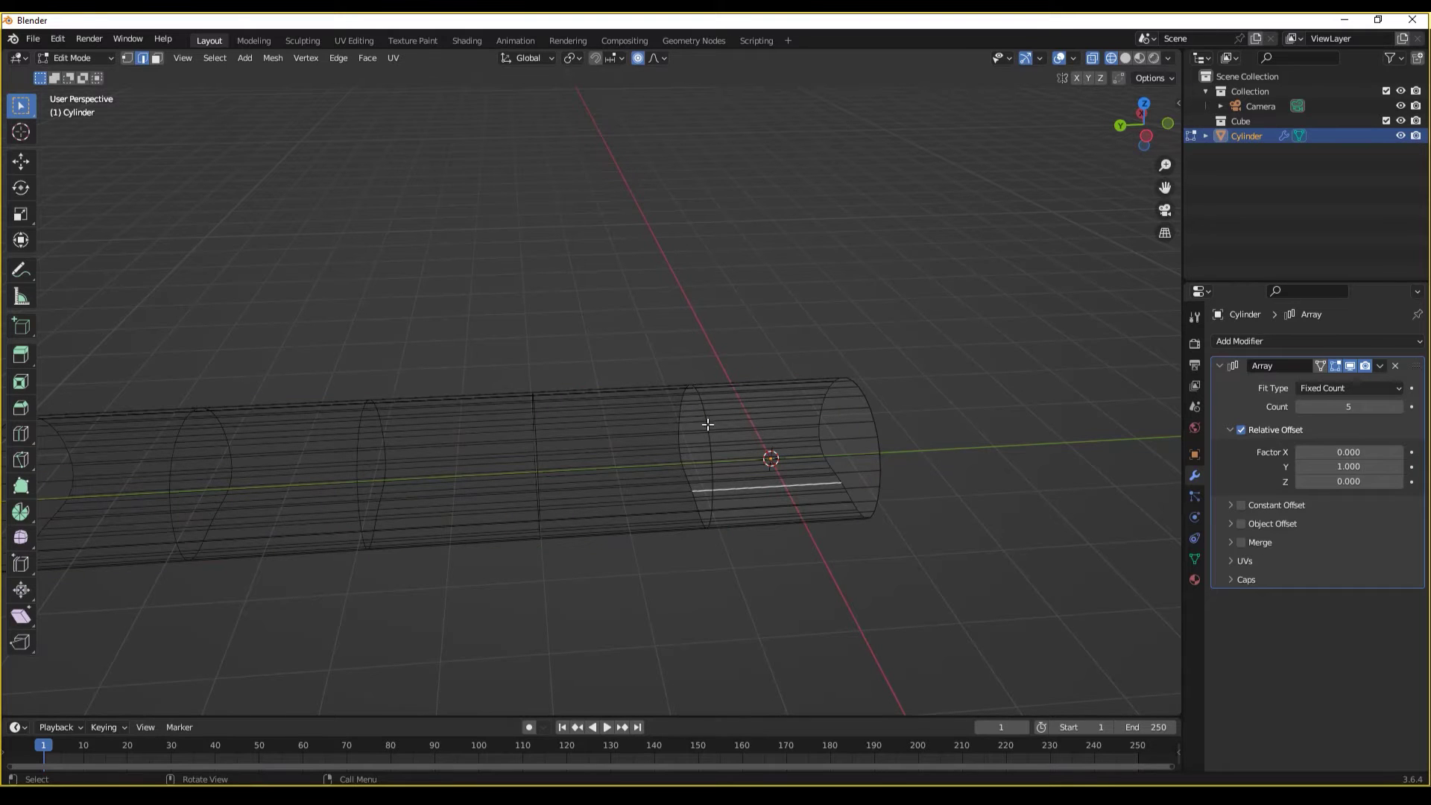
pyautogui.click(706, 490)
pyautogui.click(692, 452)
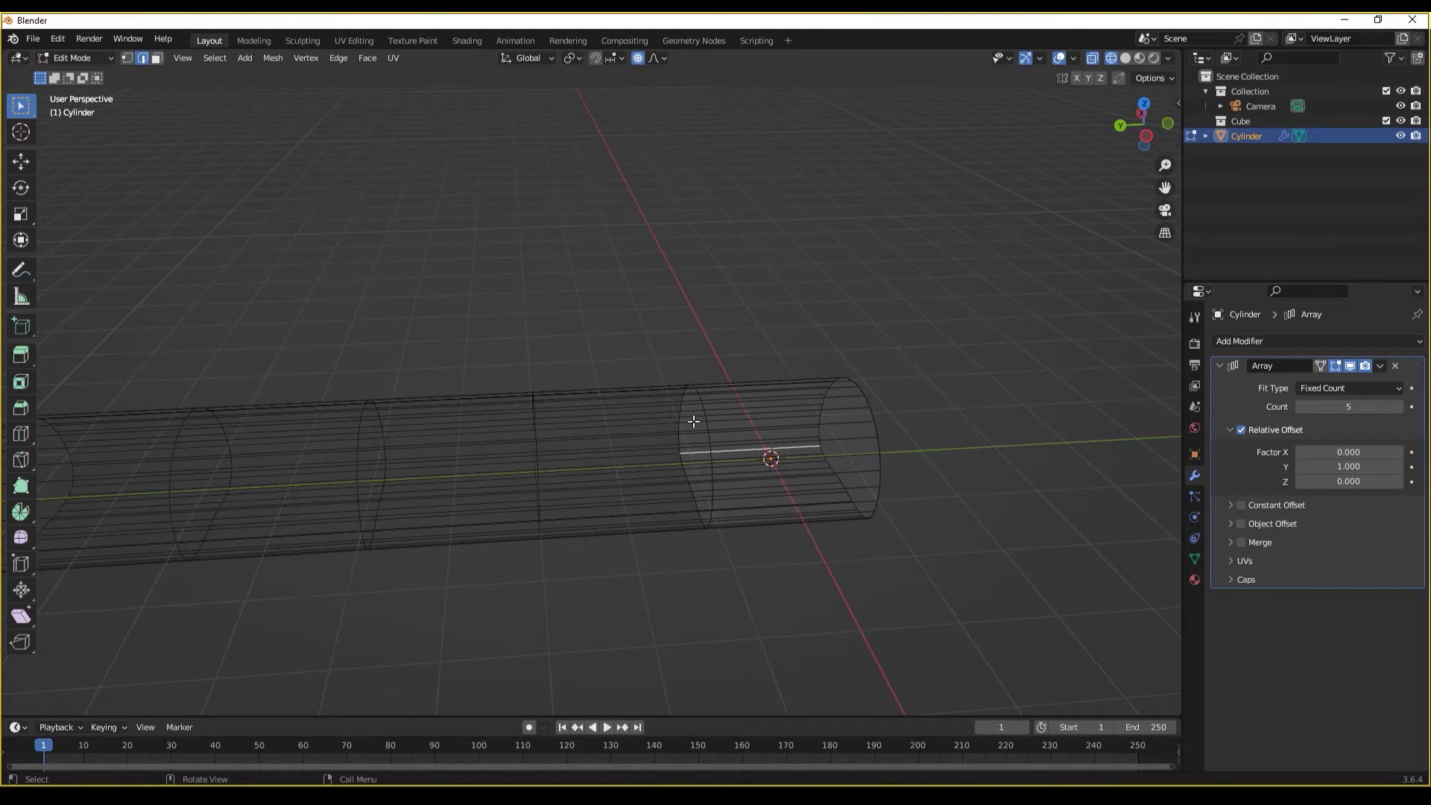
pyautogui.moveTo(454, 441); pyautogui.dragTo(473, 268, button='middle')
# - In face select and solid shading, select the cylinder's end faces and delete them
pyautogui.press('3')
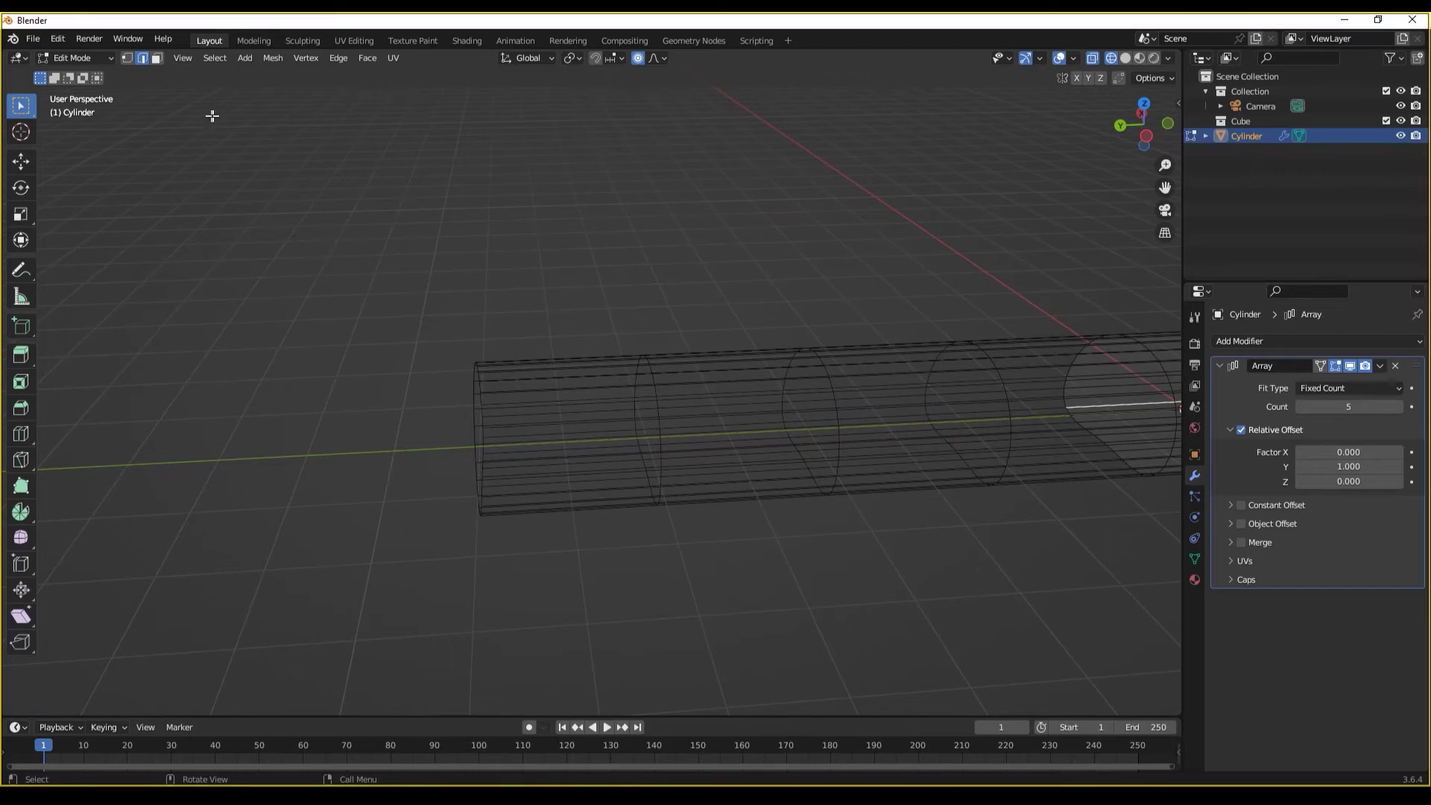
pyautogui.moveTo(214, 118); pyautogui.dragTo(714, 398, button='middle')
pyautogui.press('z')
pyautogui.click(779, 407)
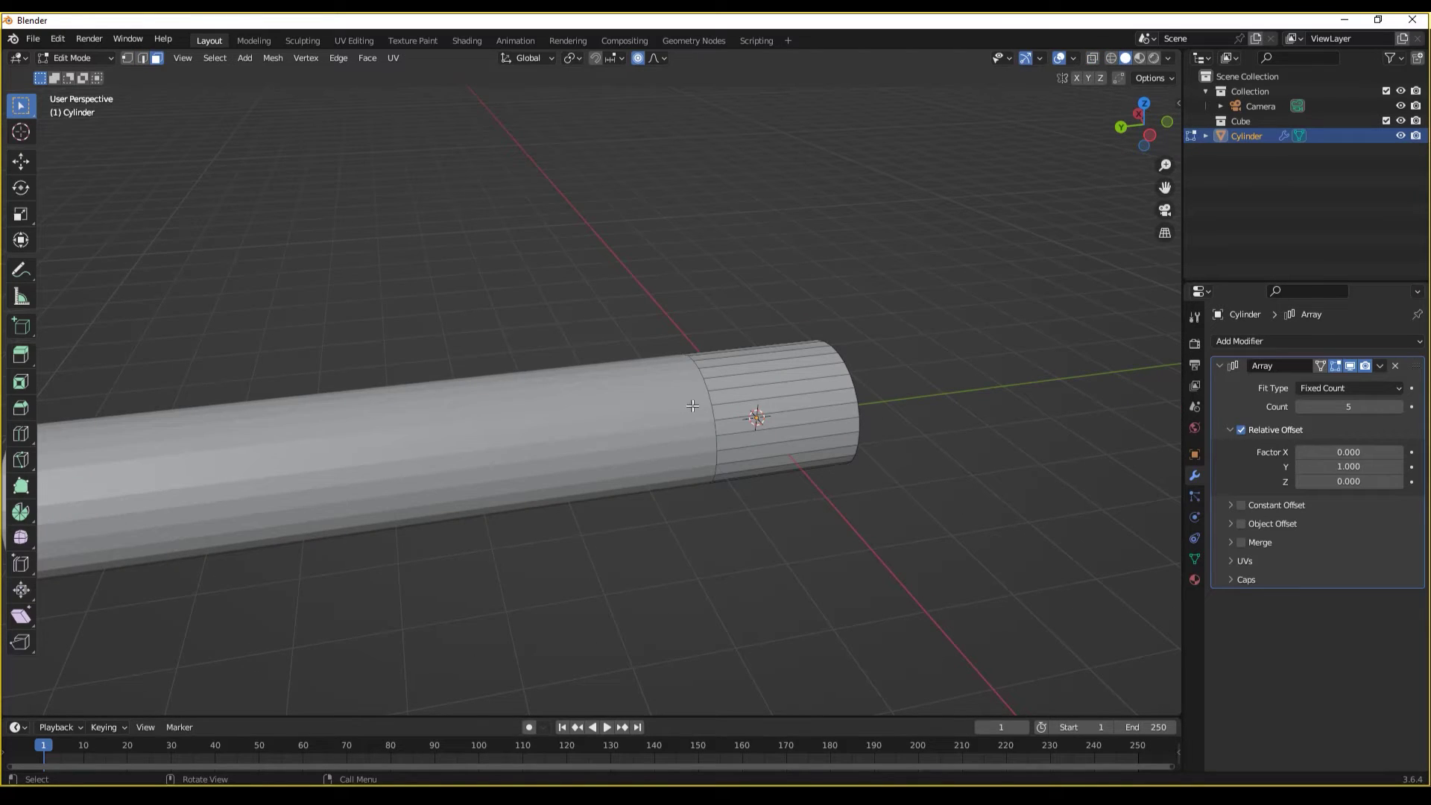
pyautogui.keyDown('alt'); pyautogui.click(692, 410); pyautogui.keyUp('alt')
pyautogui.press('x')
pyautogui.click(656, 440)
pyautogui.moveTo(667, 446); pyautogui.dragTo(633, 508, button='middle')
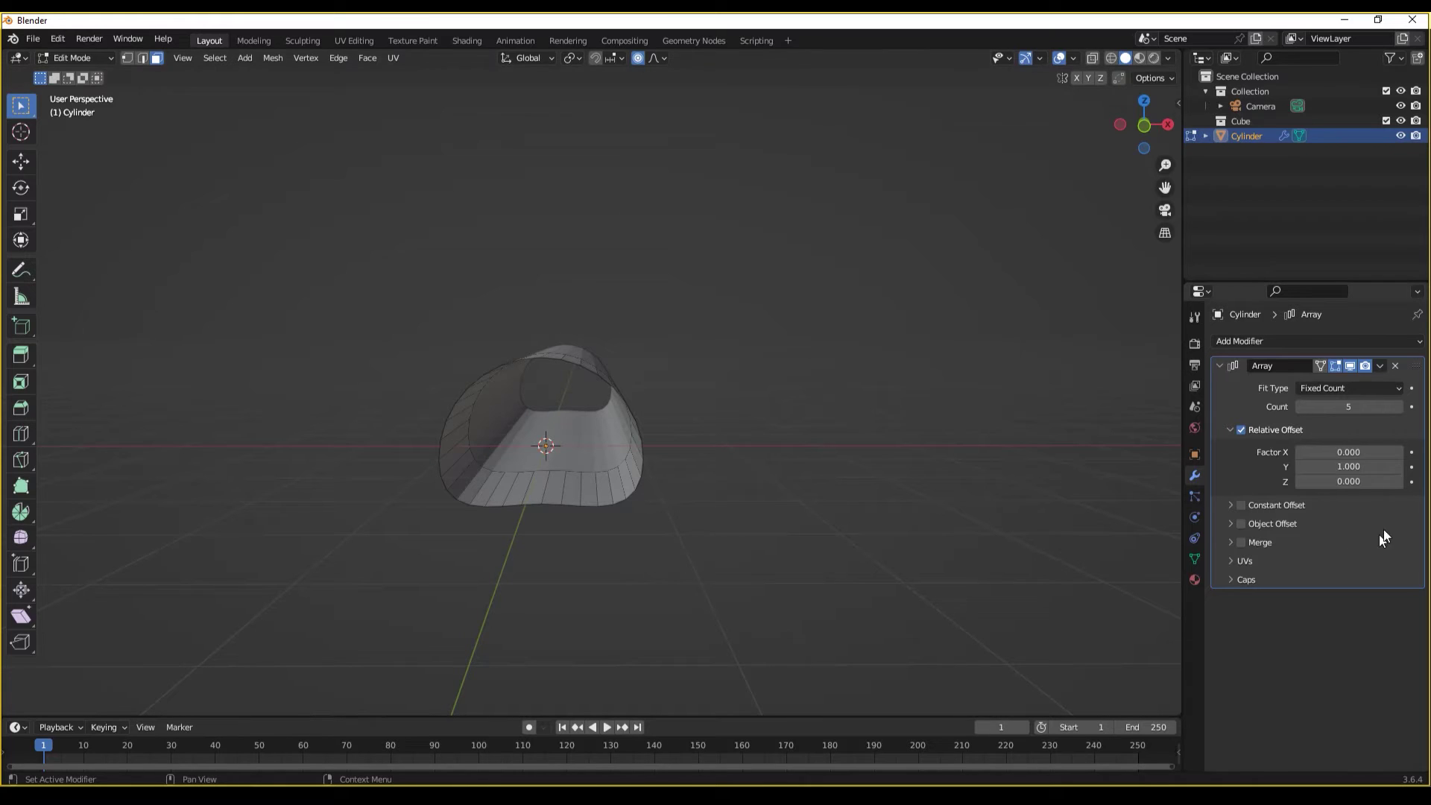
# - Enable Merge in the Array modifier's Merge subpanel with a 0.01 m distance
pyautogui.click(1231, 544)
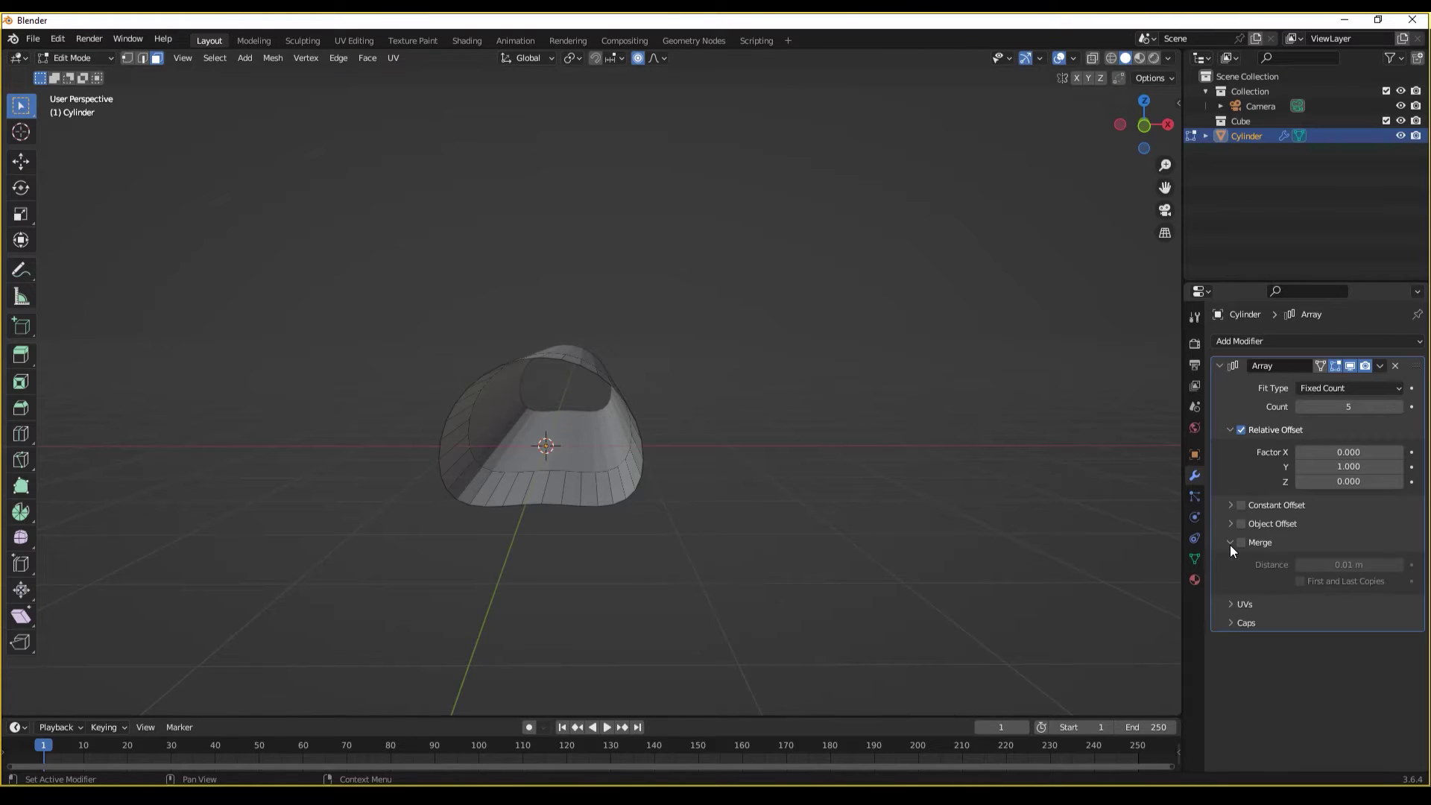
pyautogui.click(1242, 542)
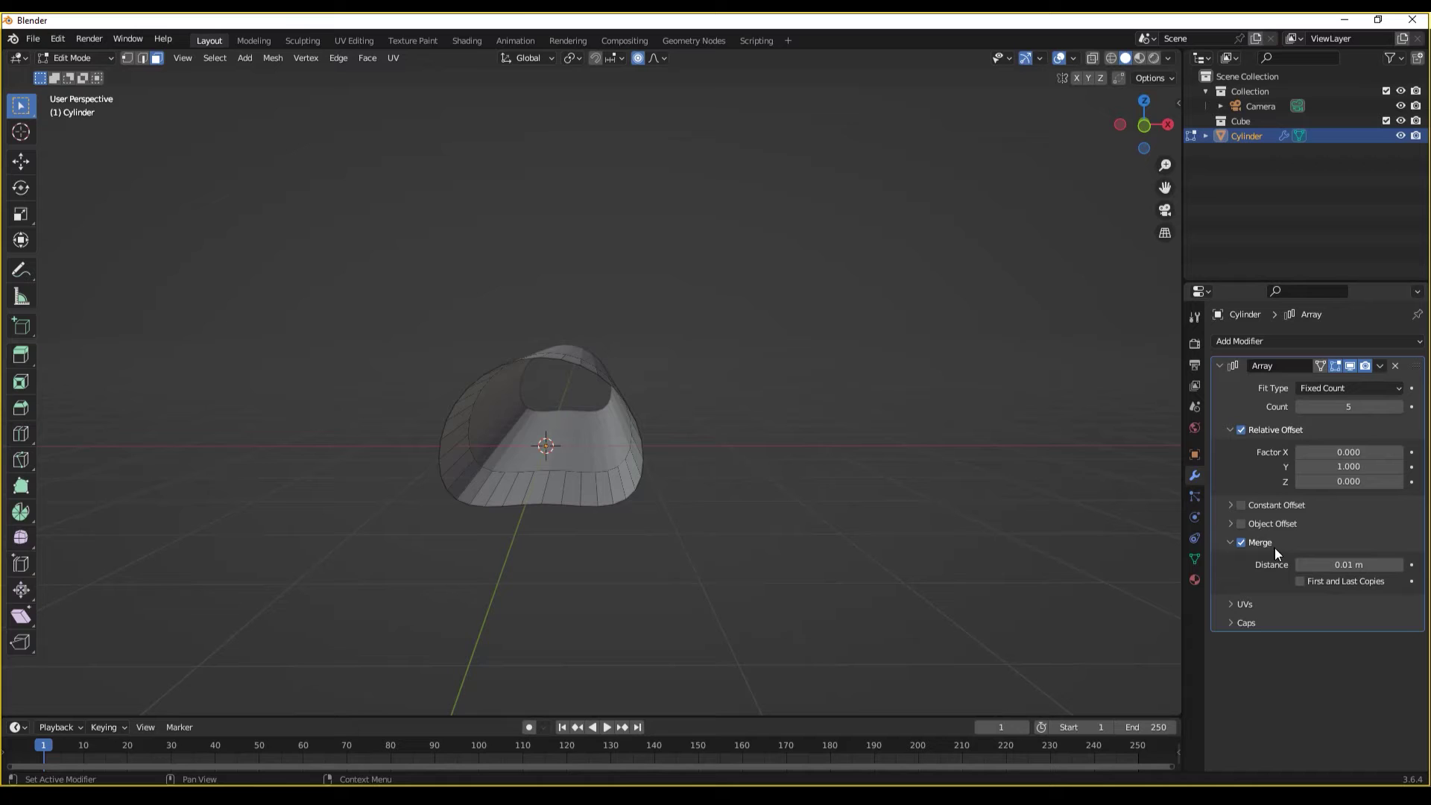
pyautogui.moveTo(1125, 538); pyautogui.dragTo(563, 484, button='middle')
# - Return to Object Mode and inspect the five-segment open hollow tube
pyautogui.press('Tab')
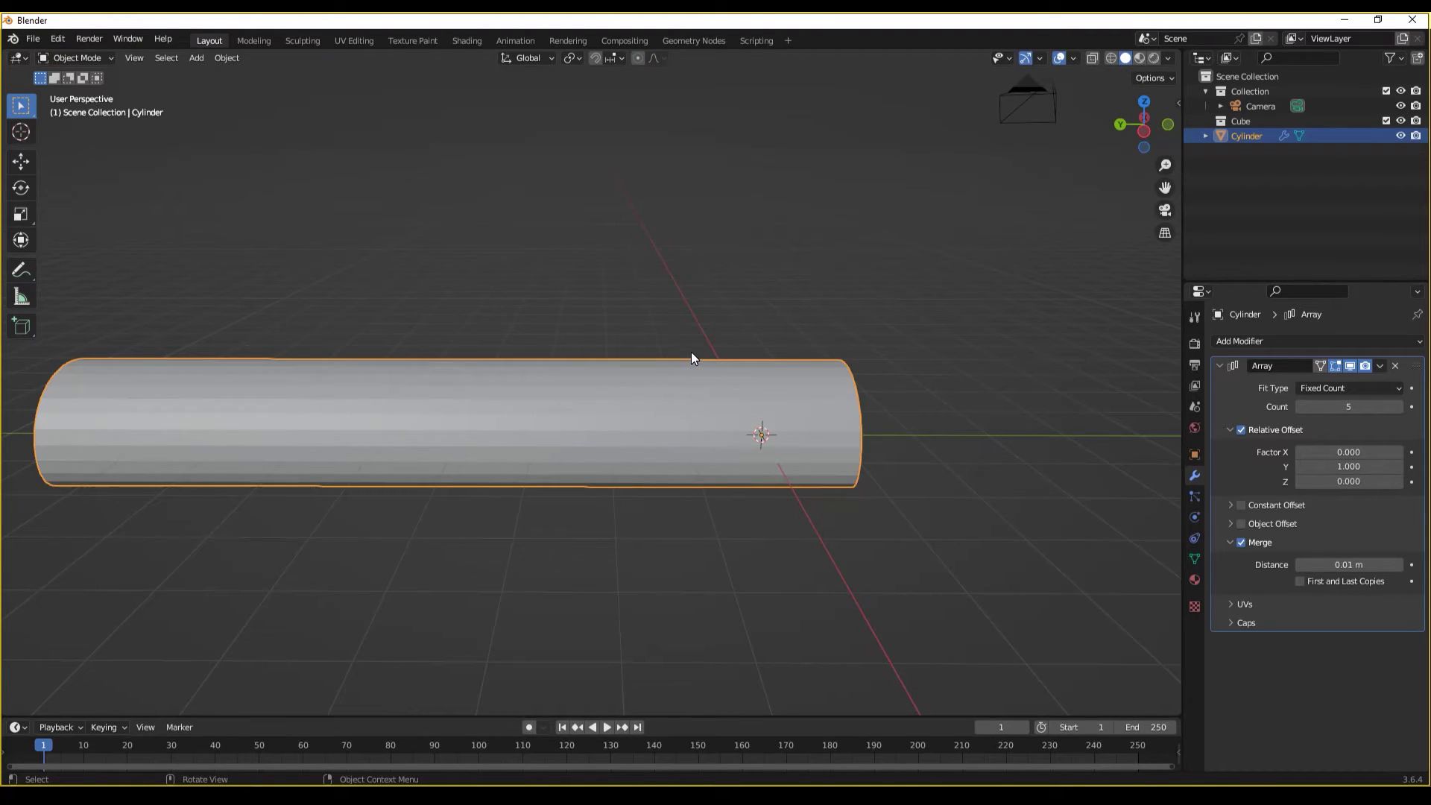
pyautogui.scroll(5, 709, 355)
pyautogui.scroll(-3, 816, 342)
pyautogui.scroll(3, 881, 315)
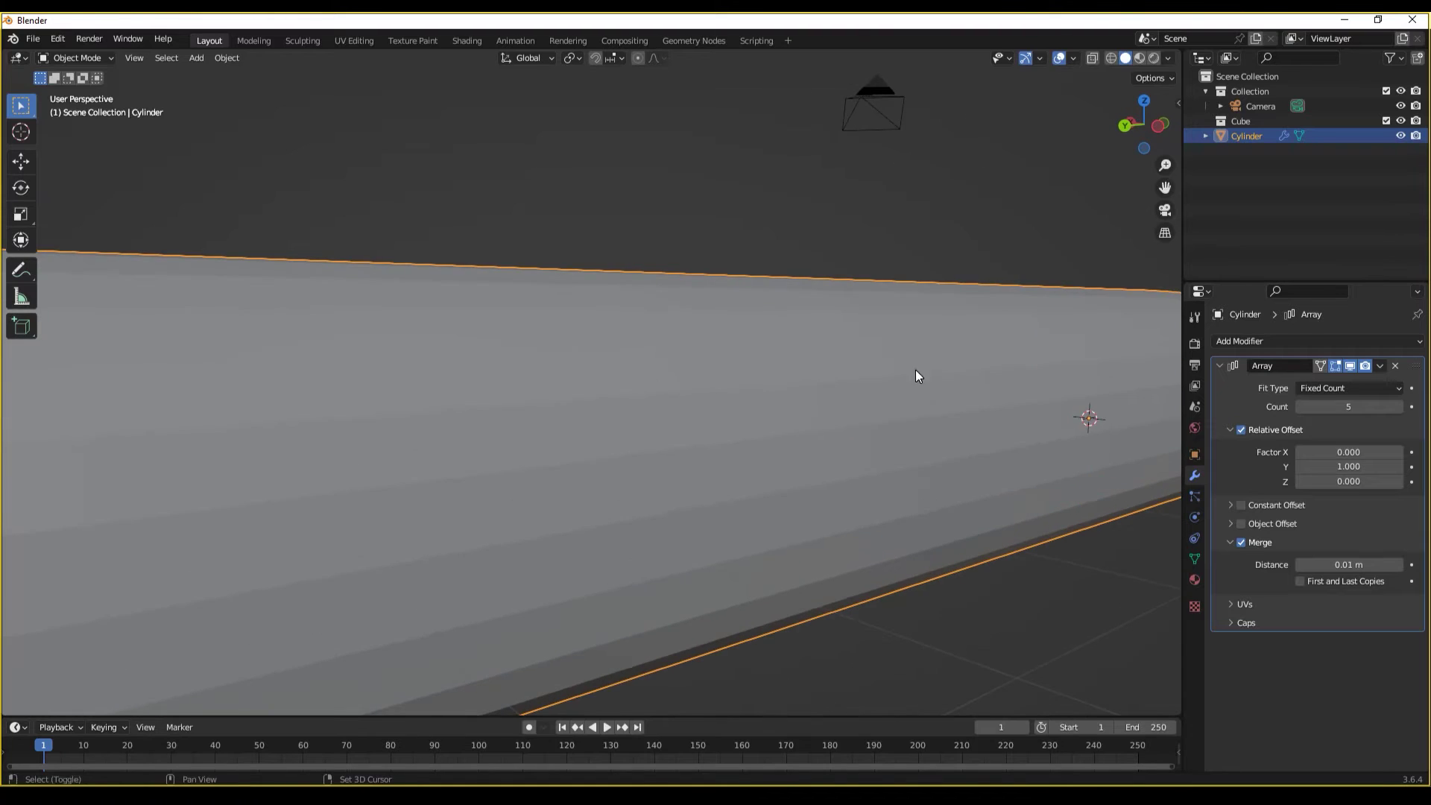
pyautogui.scroll(-5, 915, 370)
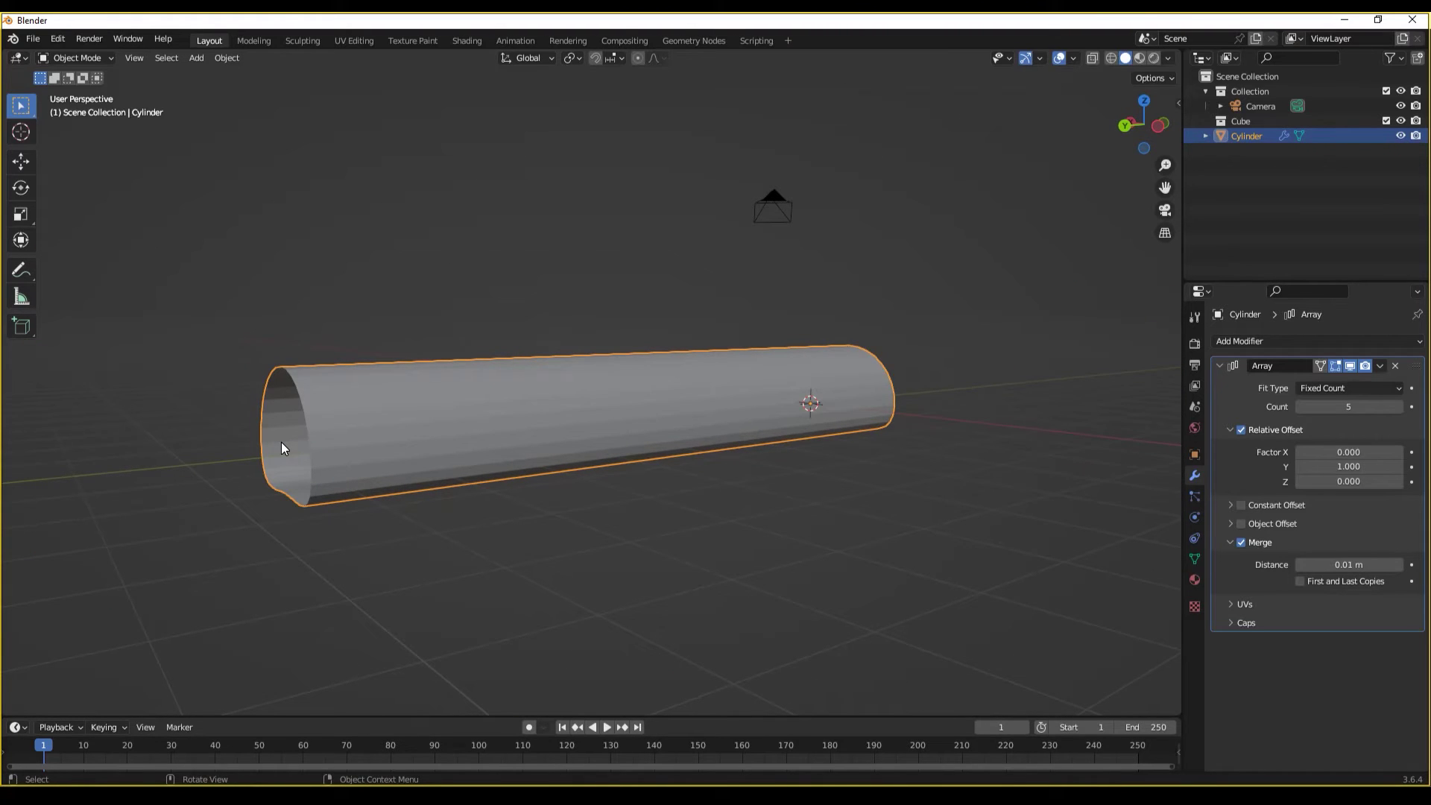
pyautogui.moveTo(373, 454); pyautogui.dragTo(765, 460, button='middle')
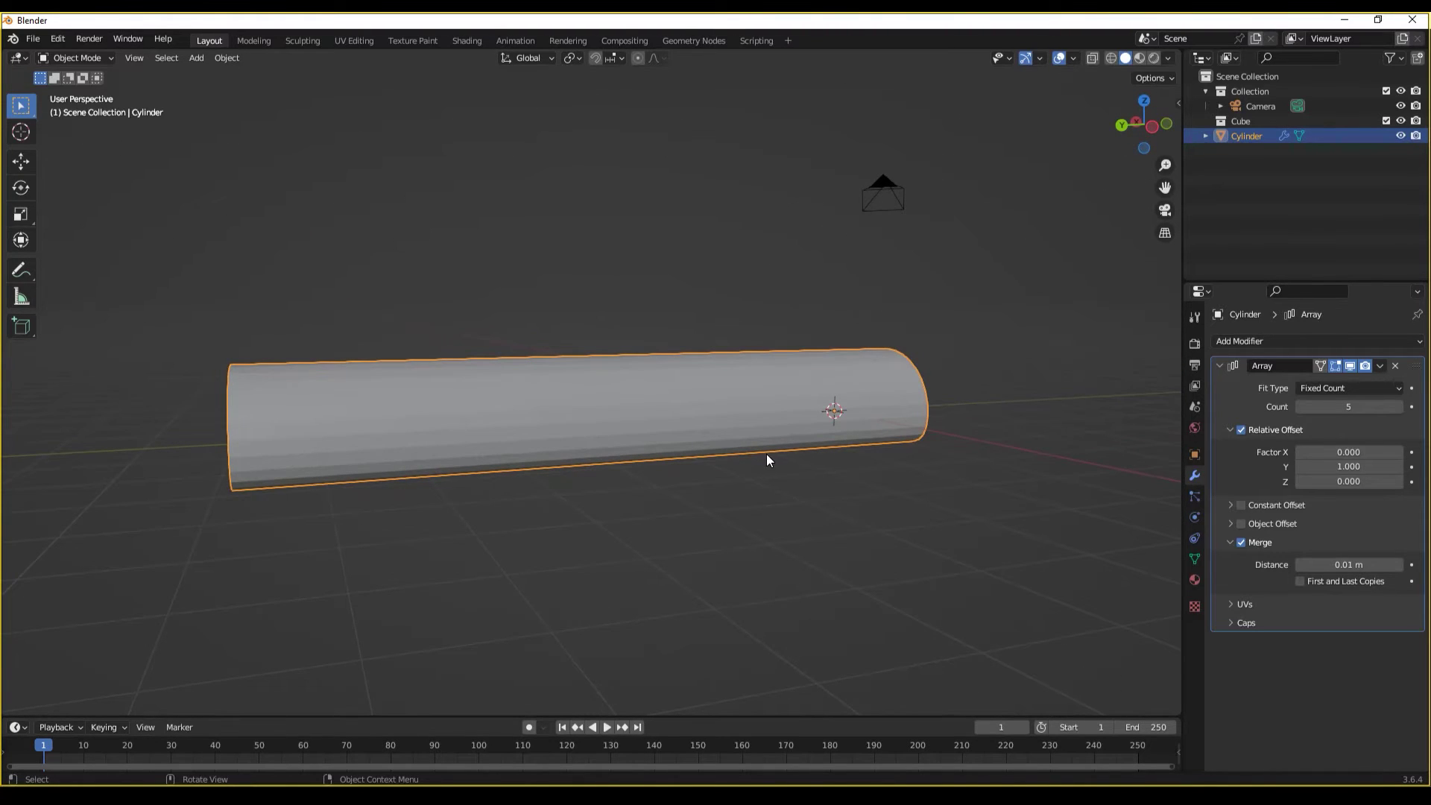
pyautogui.moveTo(920, 428); pyautogui.dragTo(678, 371, button='middle')
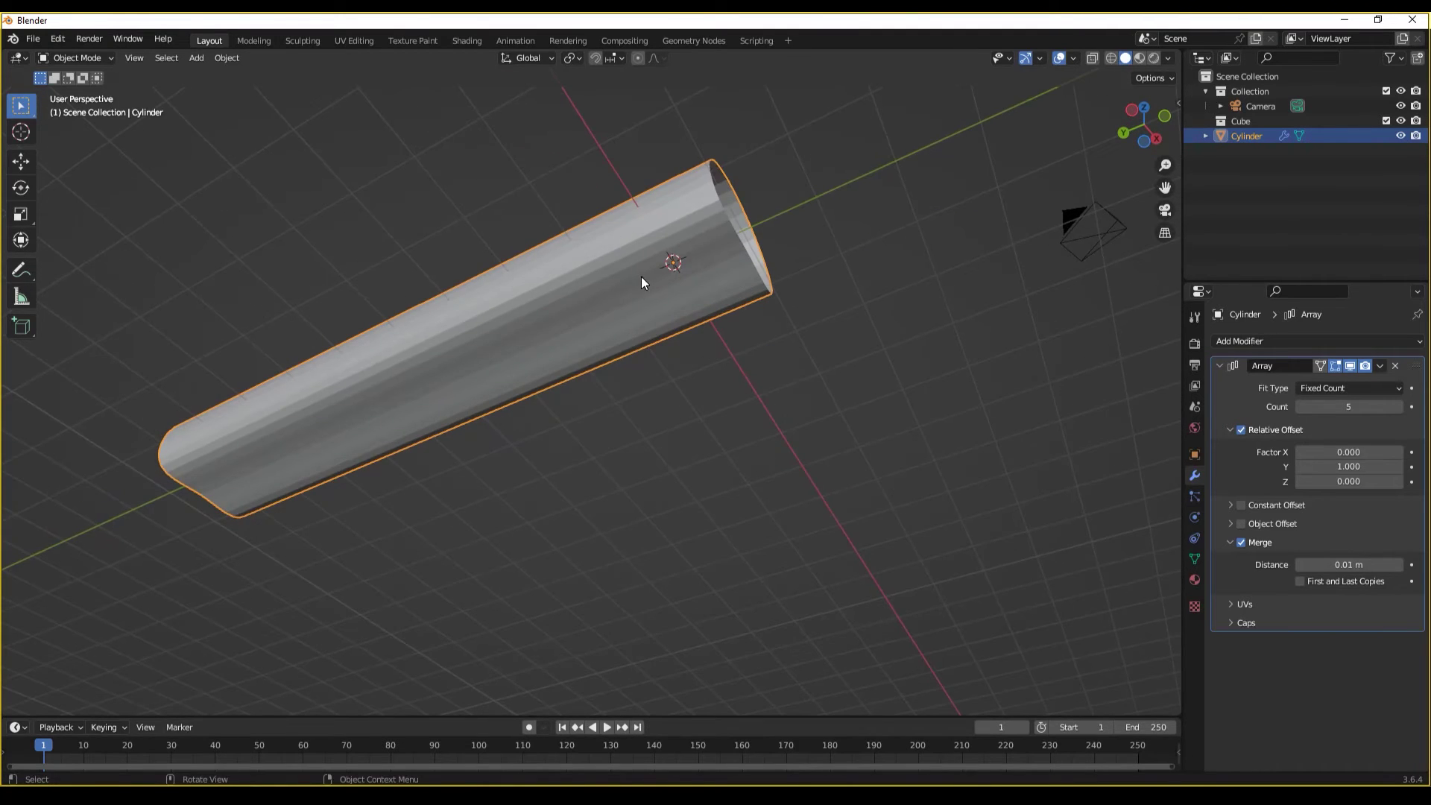
pyautogui.moveTo(638, 280); pyautogui.dragTo(701, 400, button='middle')
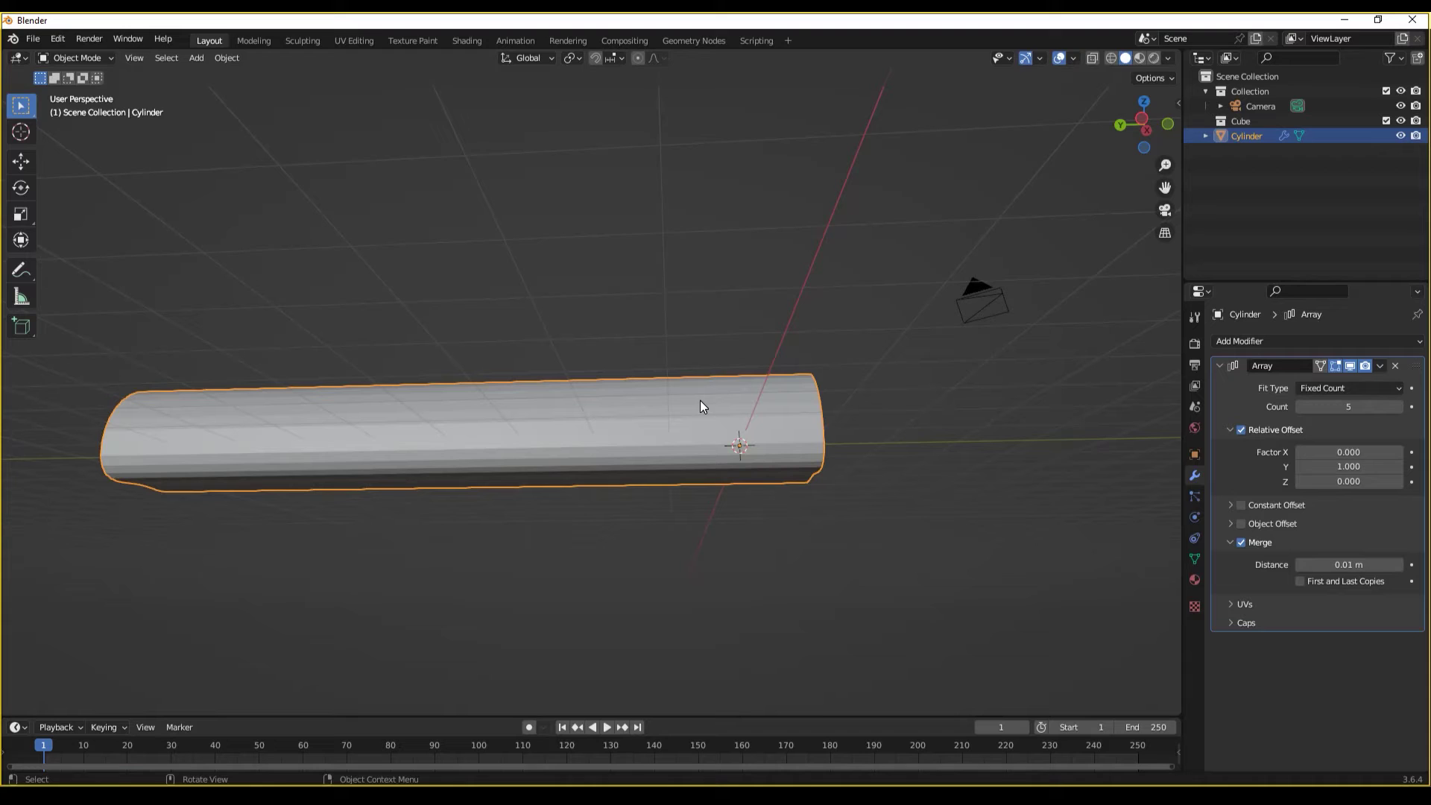
# - From top view, hide the Array modifier in the viewport and rename the cylinder 'Tent Seg'
pyautogui.press('KP_7')
pyautogui.scroll(-5, 700, 402)
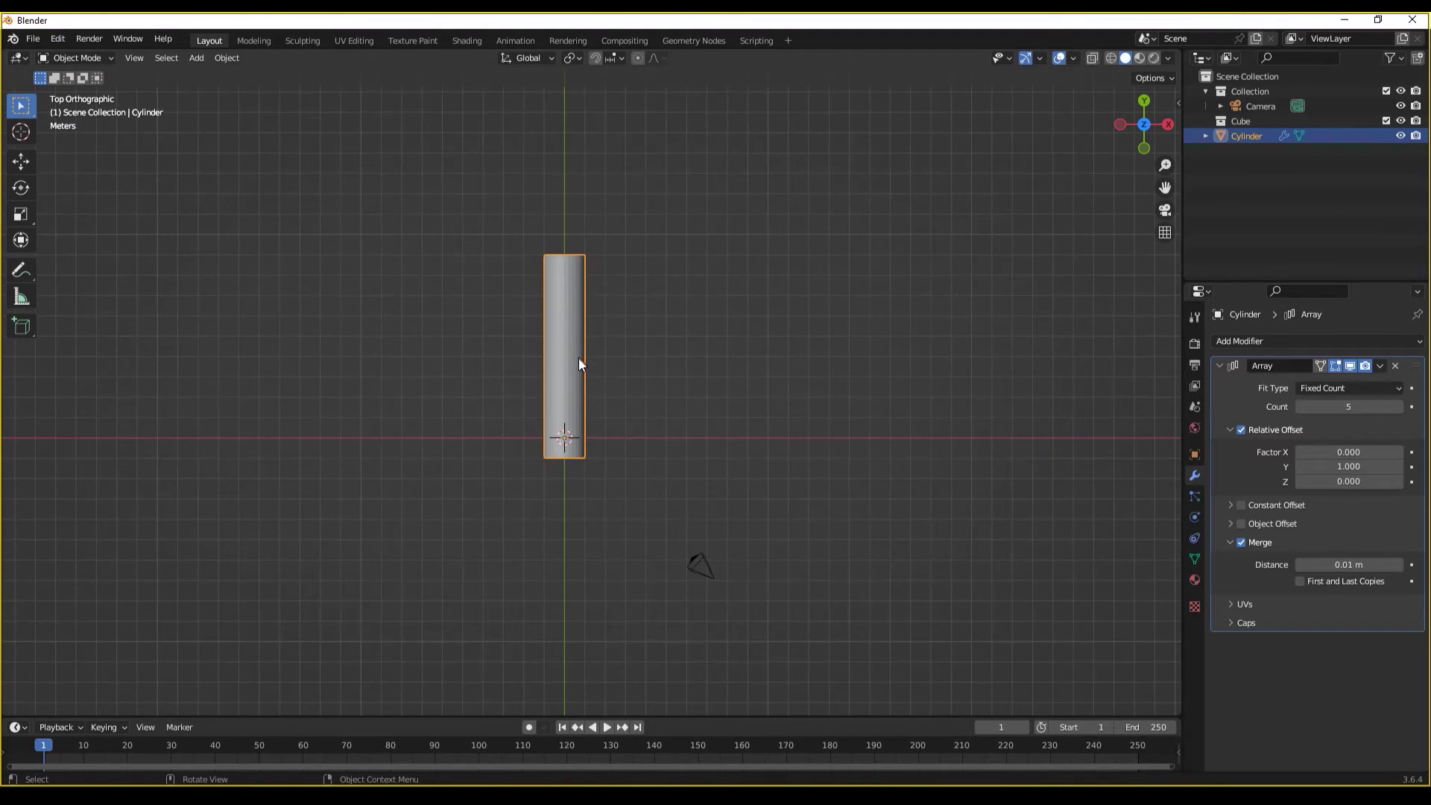
pyautogui.scroll(2, 593, 386)
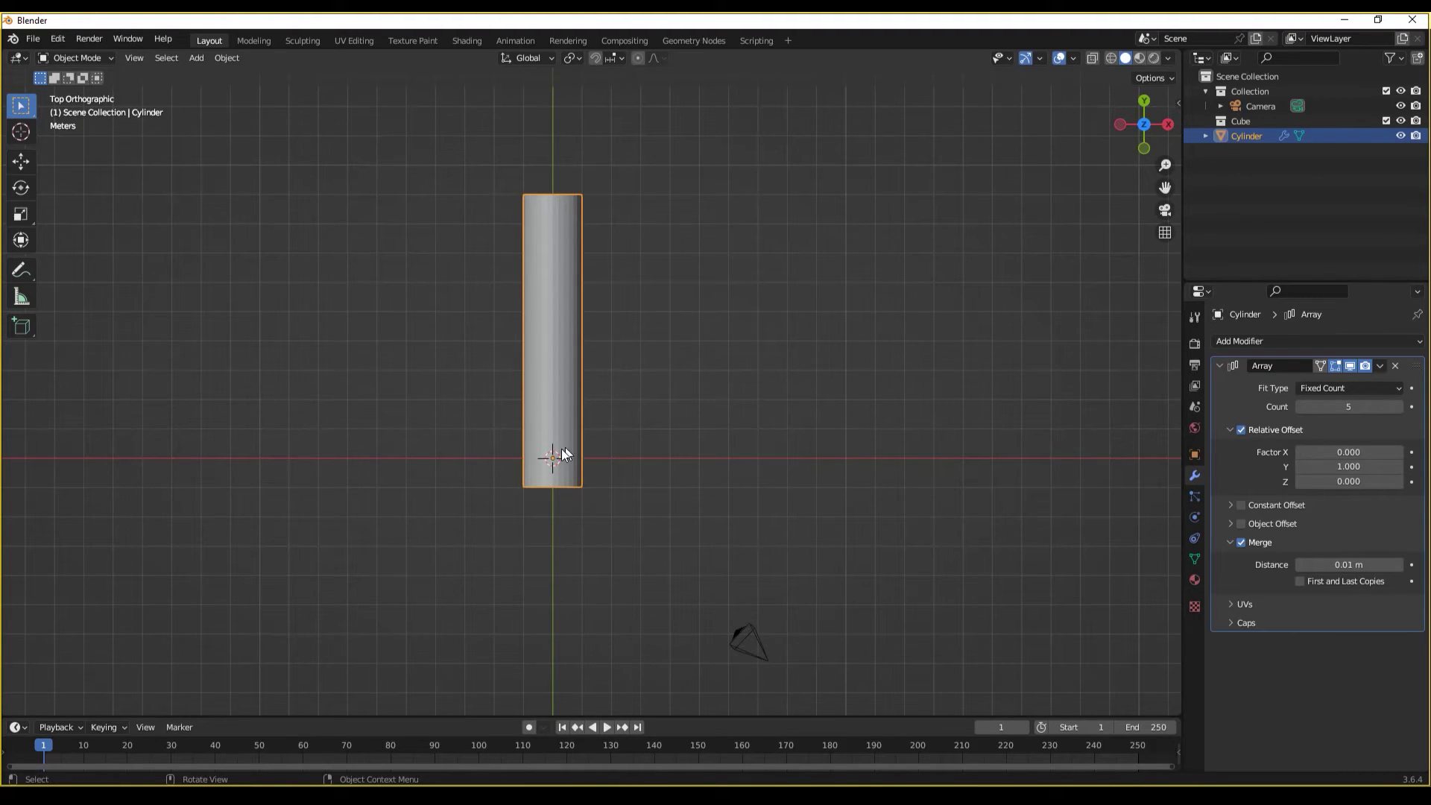
pyautogui.scroll(3, 565, 457)
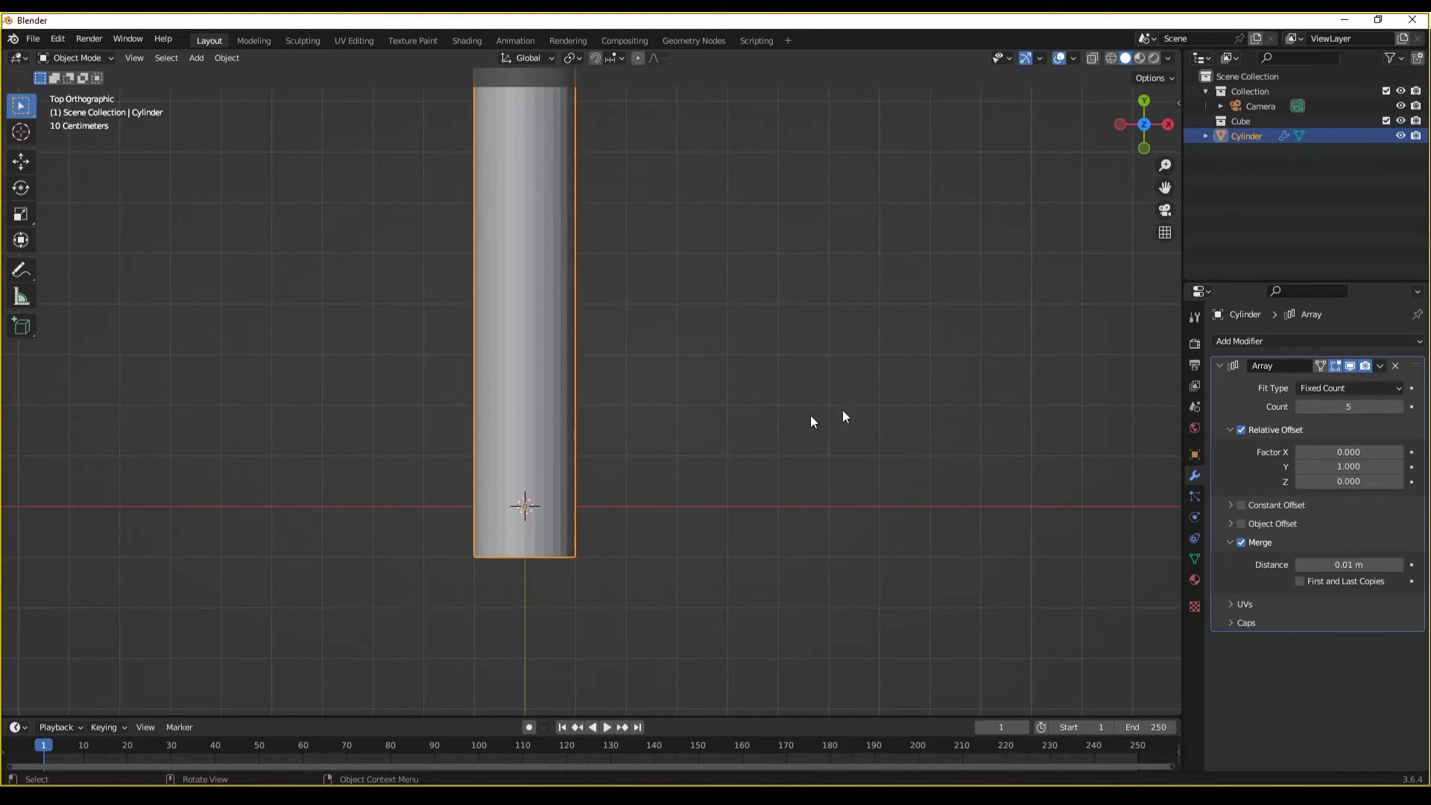
pyautogui.click(1351, 367)
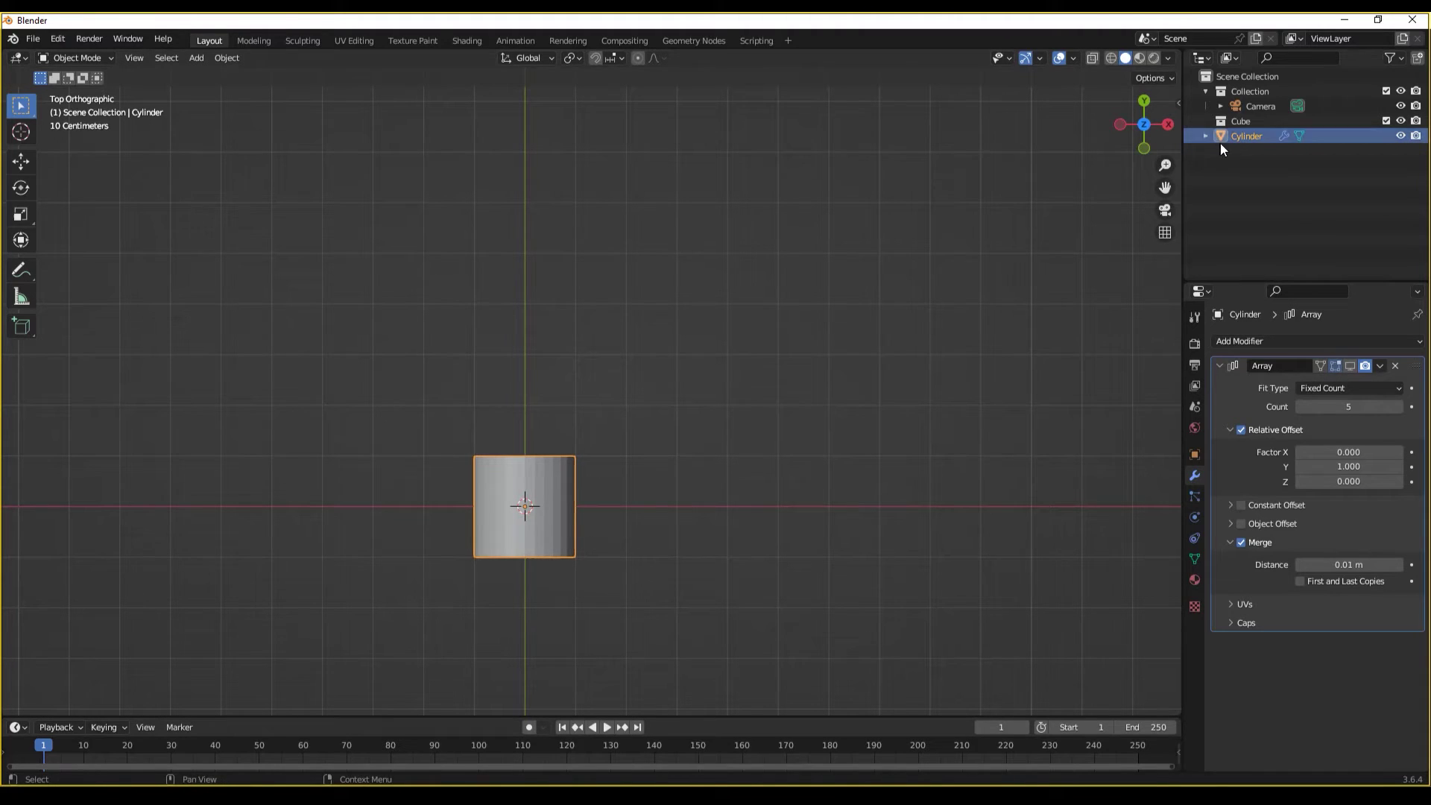
pyautogui.doubleClick(1241, 136)
pyautogui.write('T')
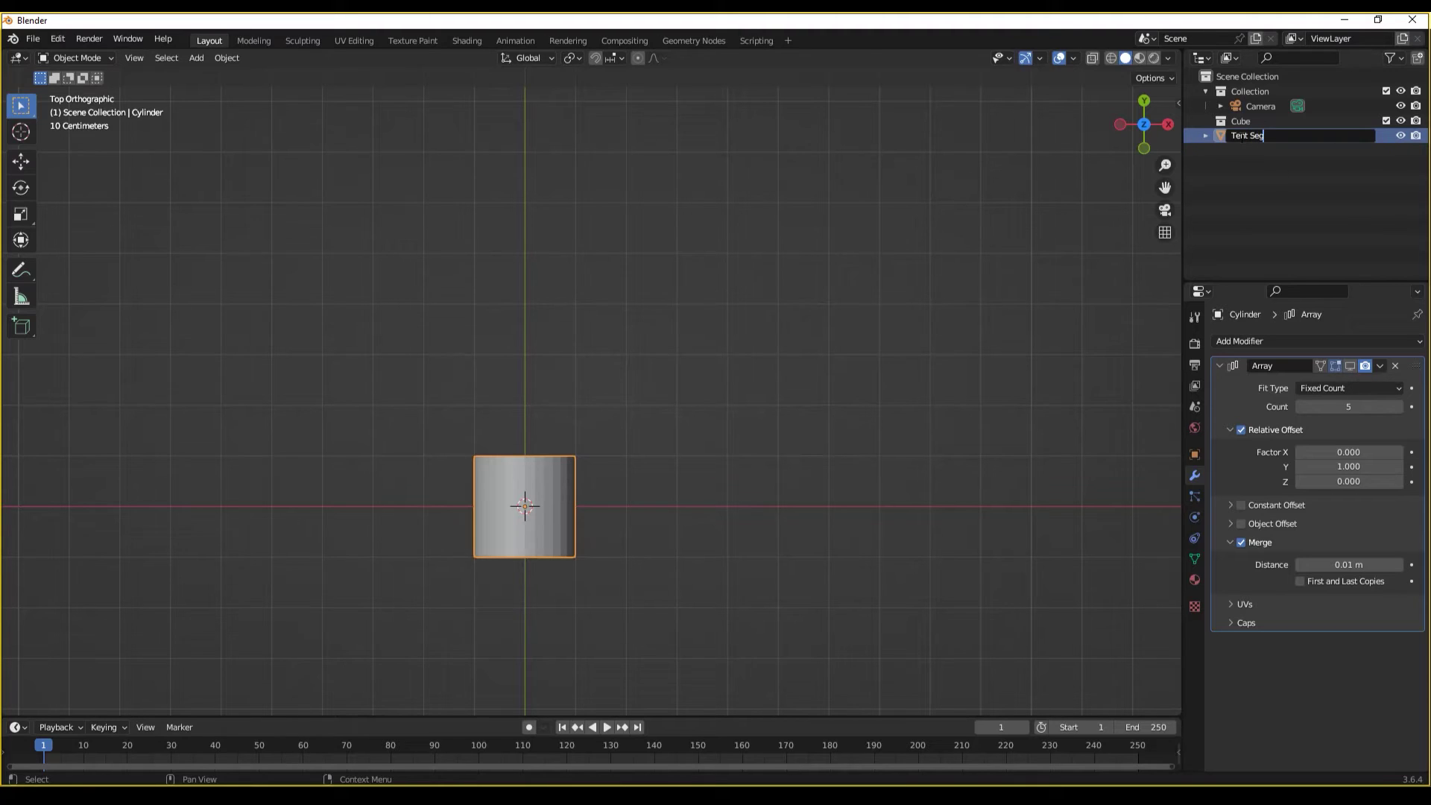
pyautogui.write('ent Seg')
pyautogui.press('Return')
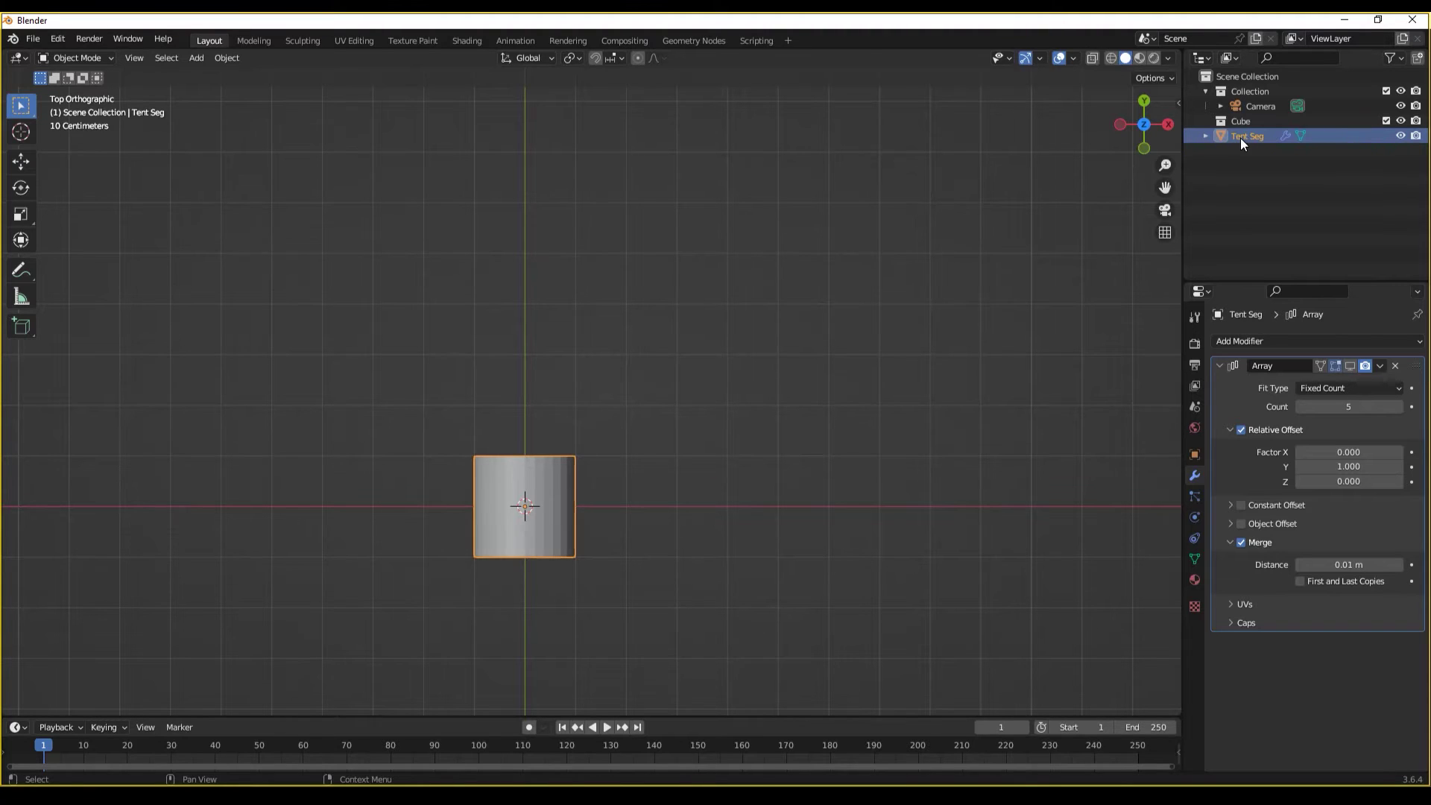
# - Duplicate Tent Seg in place and rename the copy 'Tent Cap'
pyautogui.hotkey('shift', 'd')
pyautogui.rightClick(523, 506)
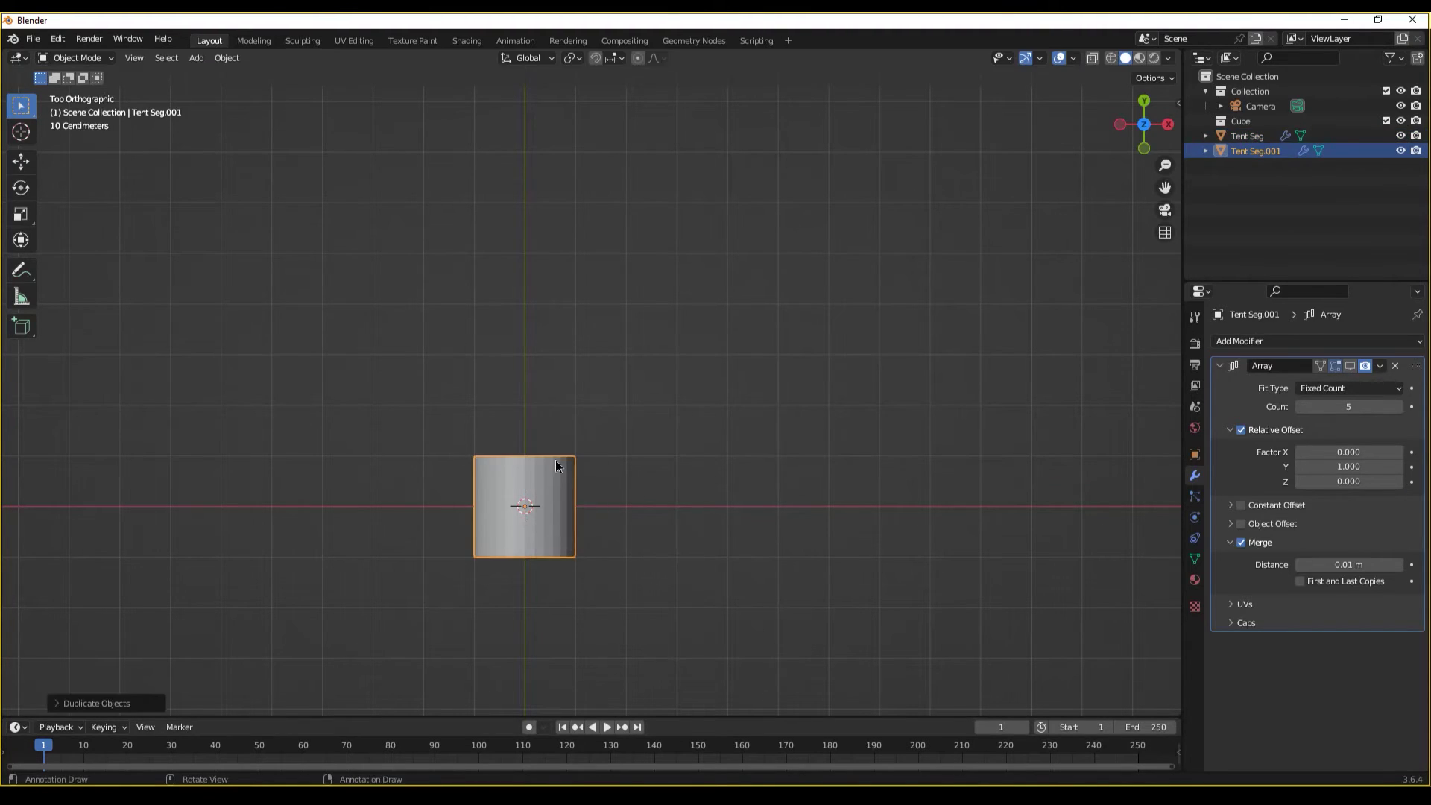
pyautogui.doubleClick(1286, 156)
pyautogui.click(1295, 153)
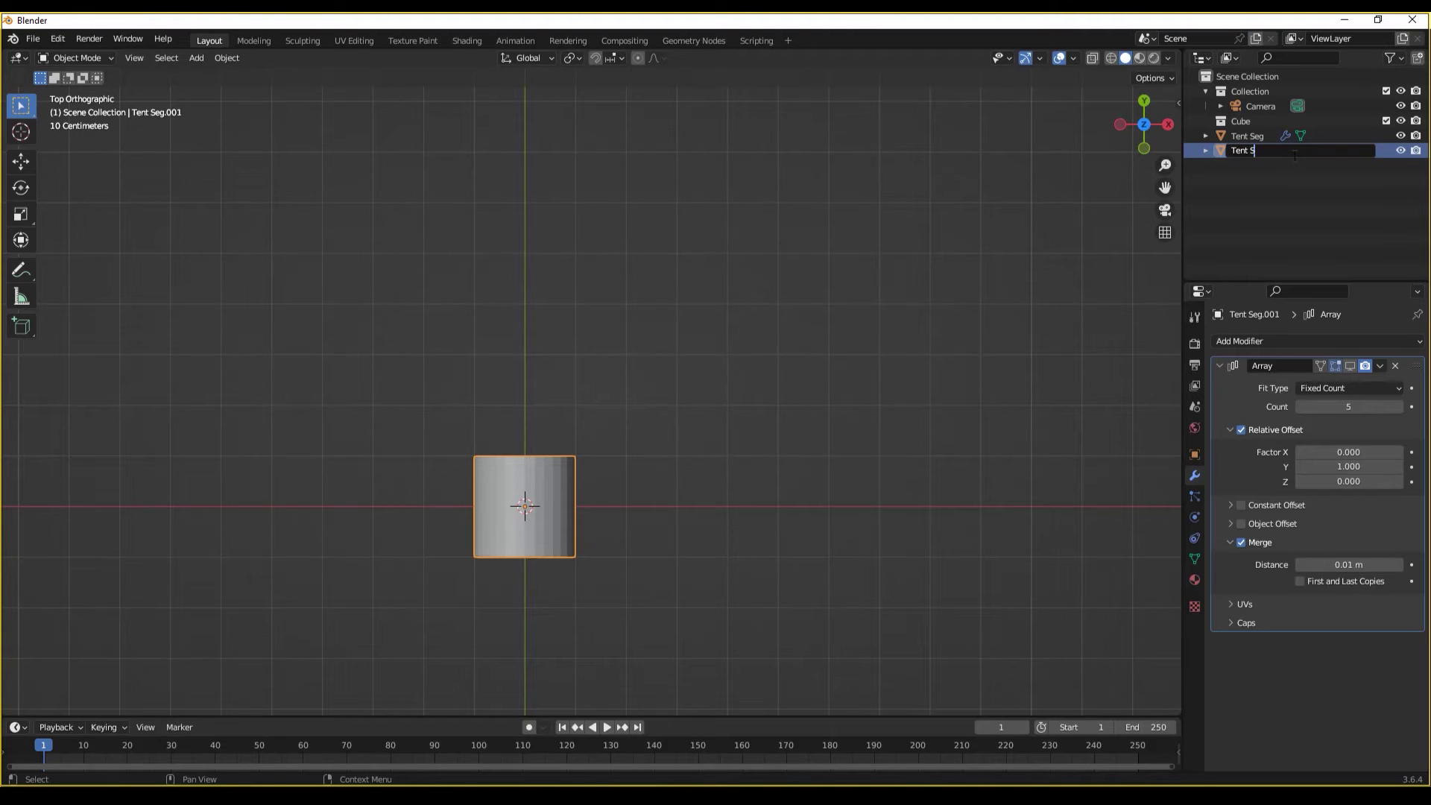
pyautogui.write('Cap')
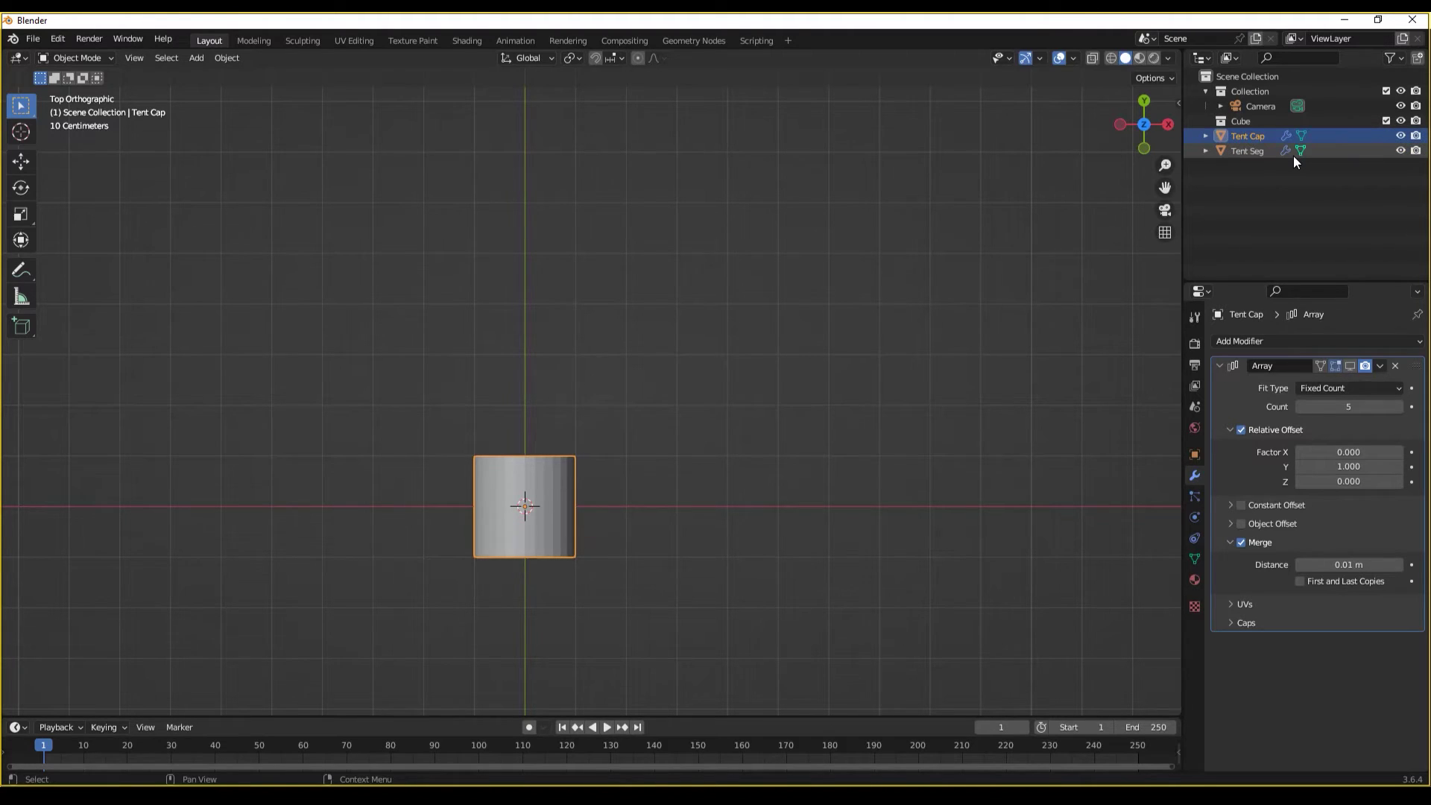
pyautogui.press('Return')
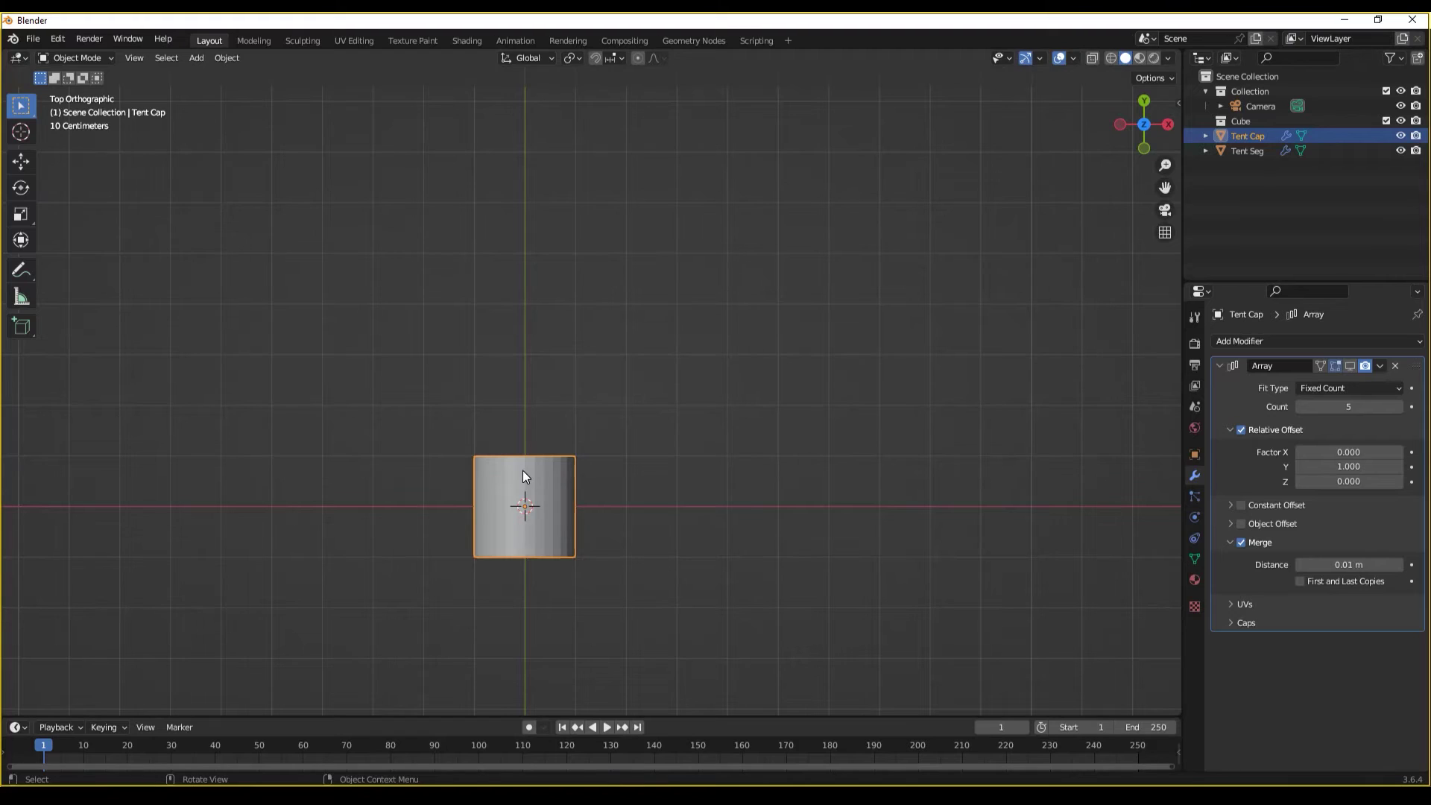
# - In Edit Mode, move Tent Cap's end vertex ring along Y and scale it down into a taper
pyautogui.press('Tab')
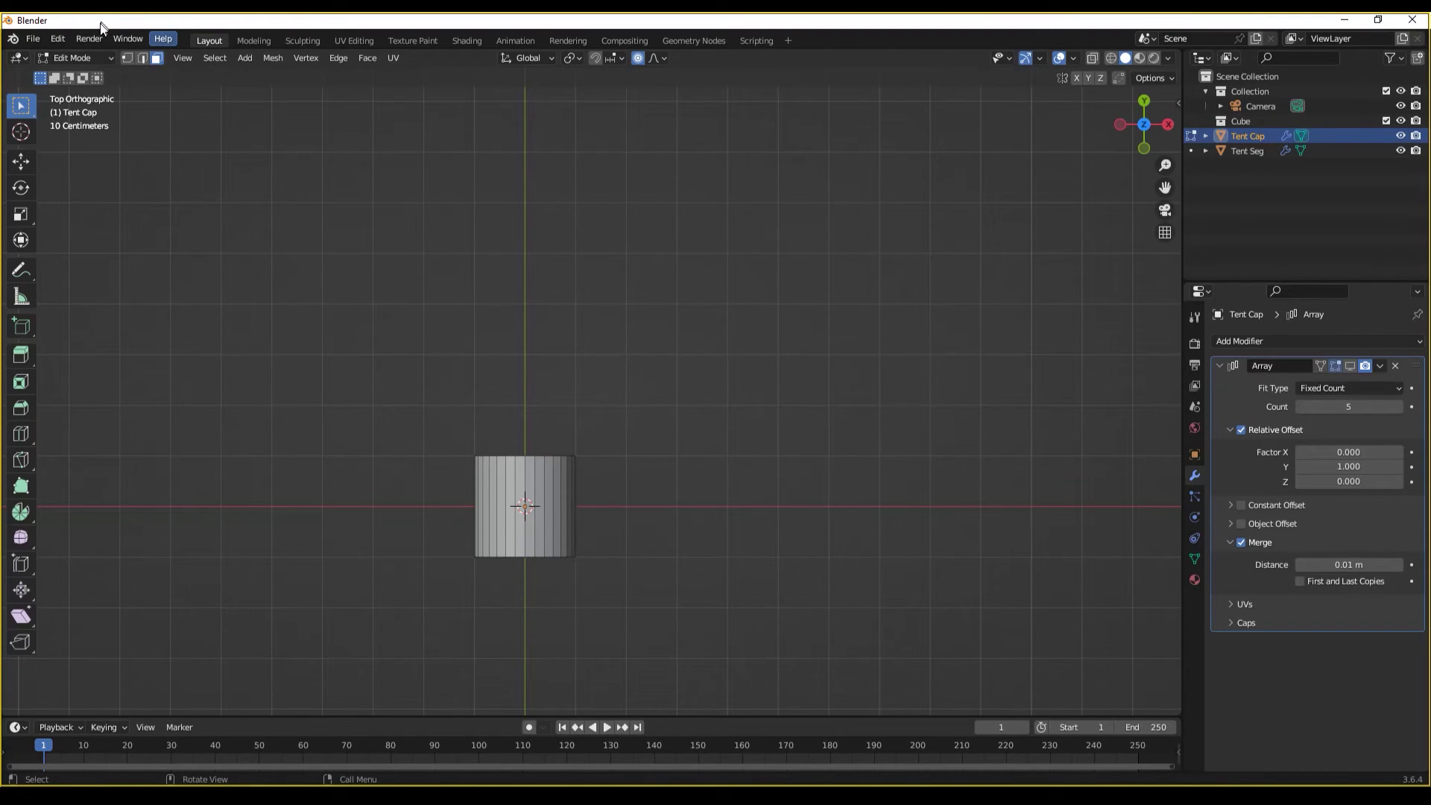
pyautogui.click(127, 58)
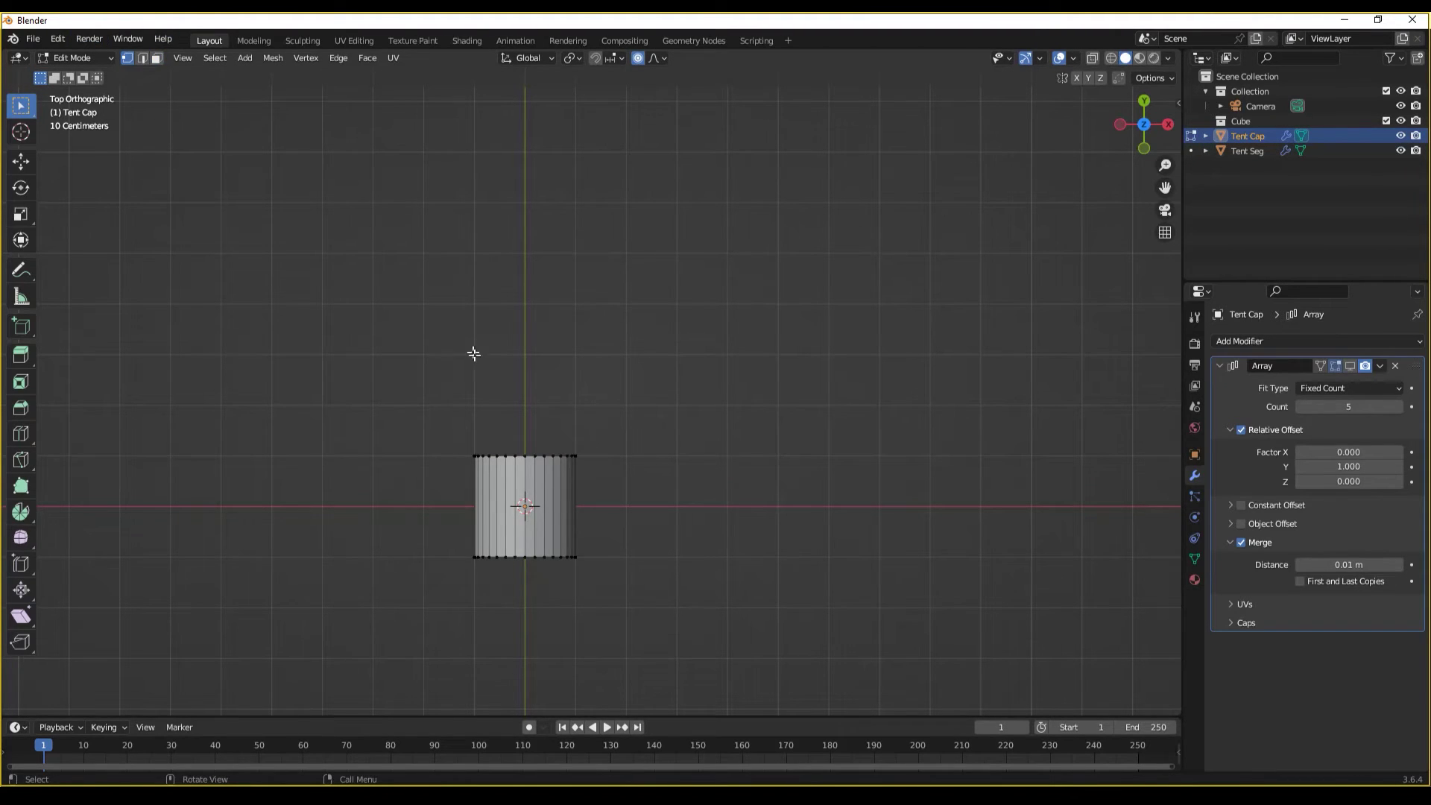
pyautogui.keyDown('alt'); pyautogui.click(508, 453); pyautogui.keyUp('alt')
pyautogui.moveTo(508, 453); pyautogui.dragTo(753, 436, button='middle')
pyautogui.press('g')
pyautogui.press('x')
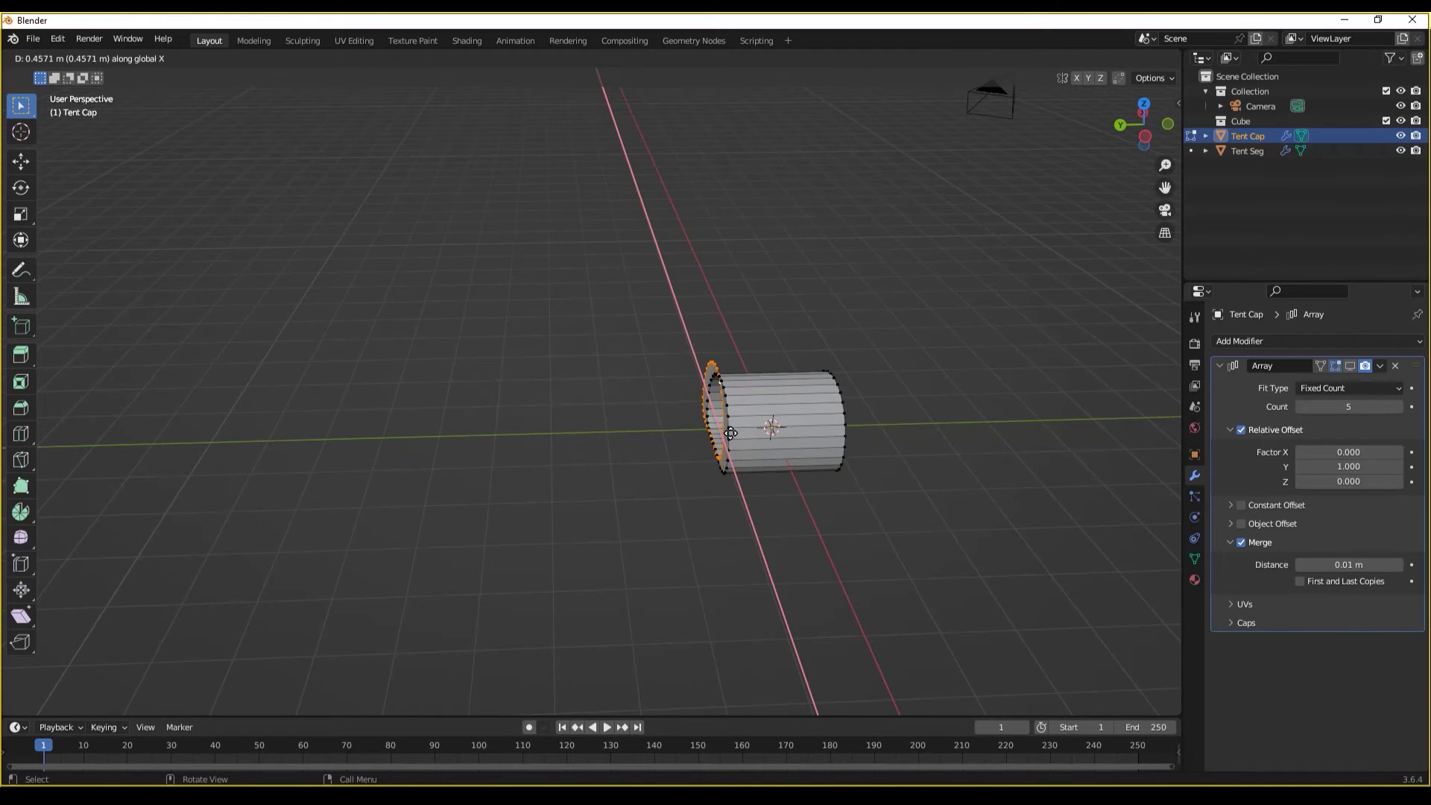
pyautogui.press('y')
pyautogui.click(675, 429)
pyautogui.moveTo(674, 428); pyautogui.dragTo(738, 392, button='middle')
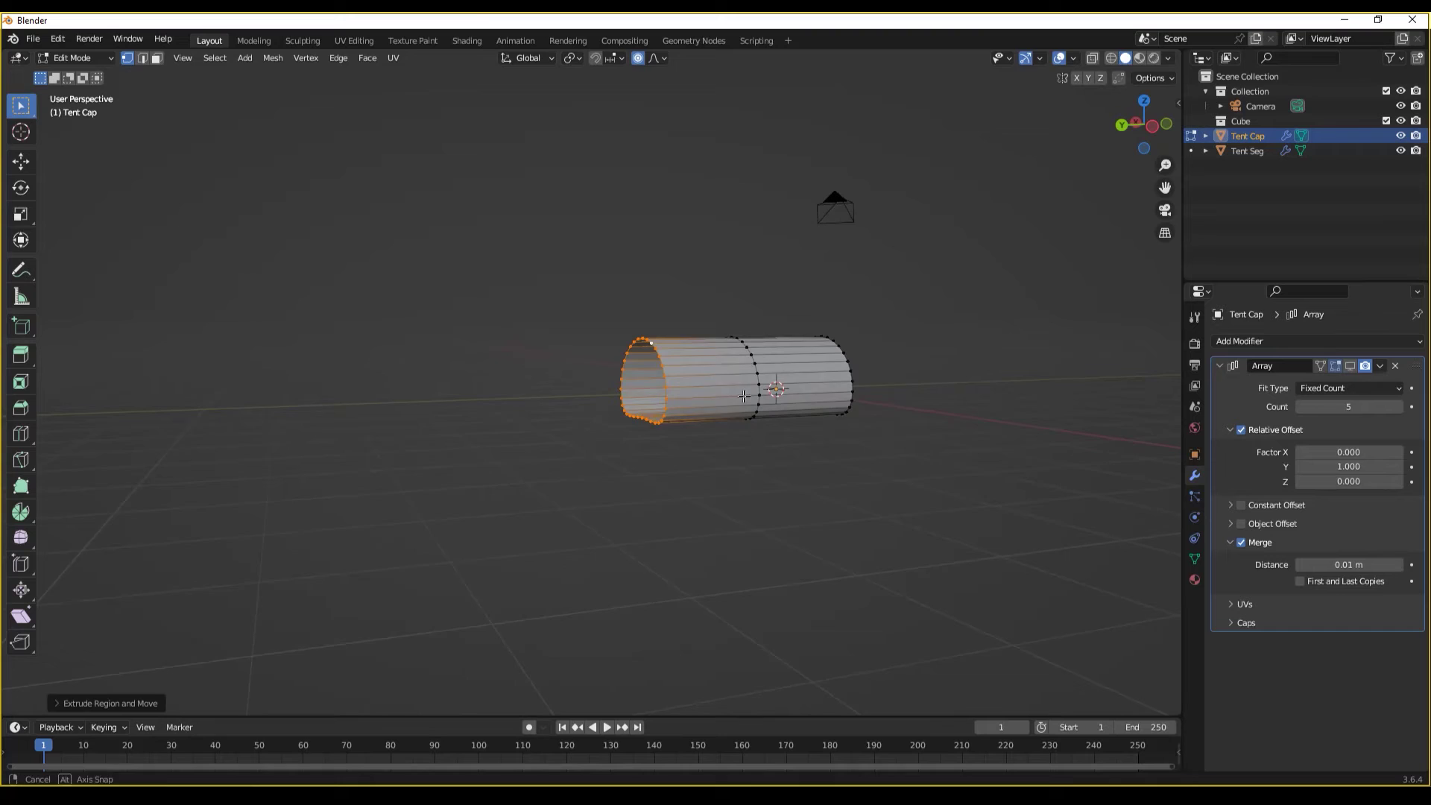
pyautogui.press('s')
pyautogui.click(727, 386)
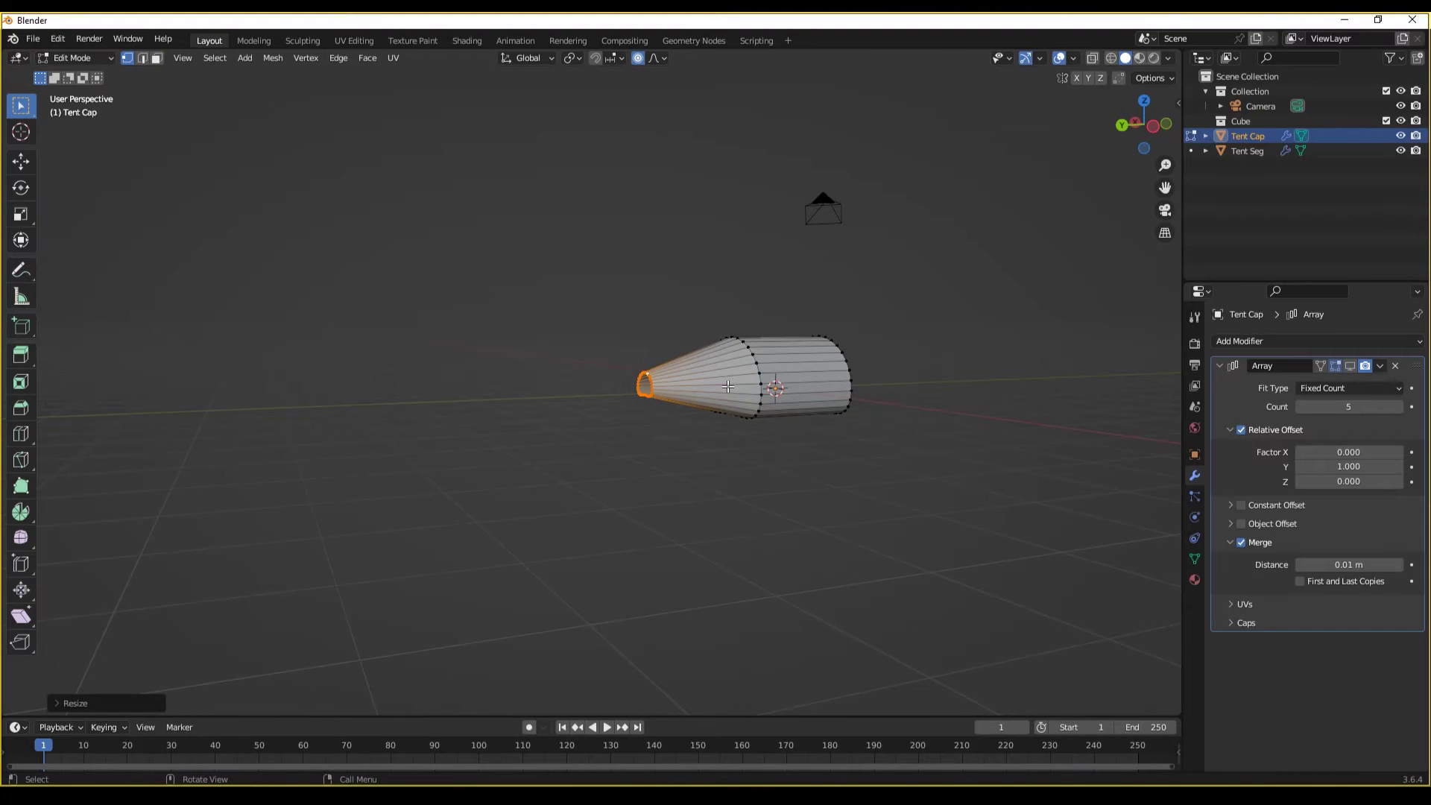
# - From the right side view, reposition the tapered end ring with proportional falloff
pyautogui.press('KP_3')
pyautogui.press('KP_1')
pyautogui.press('KP_3')
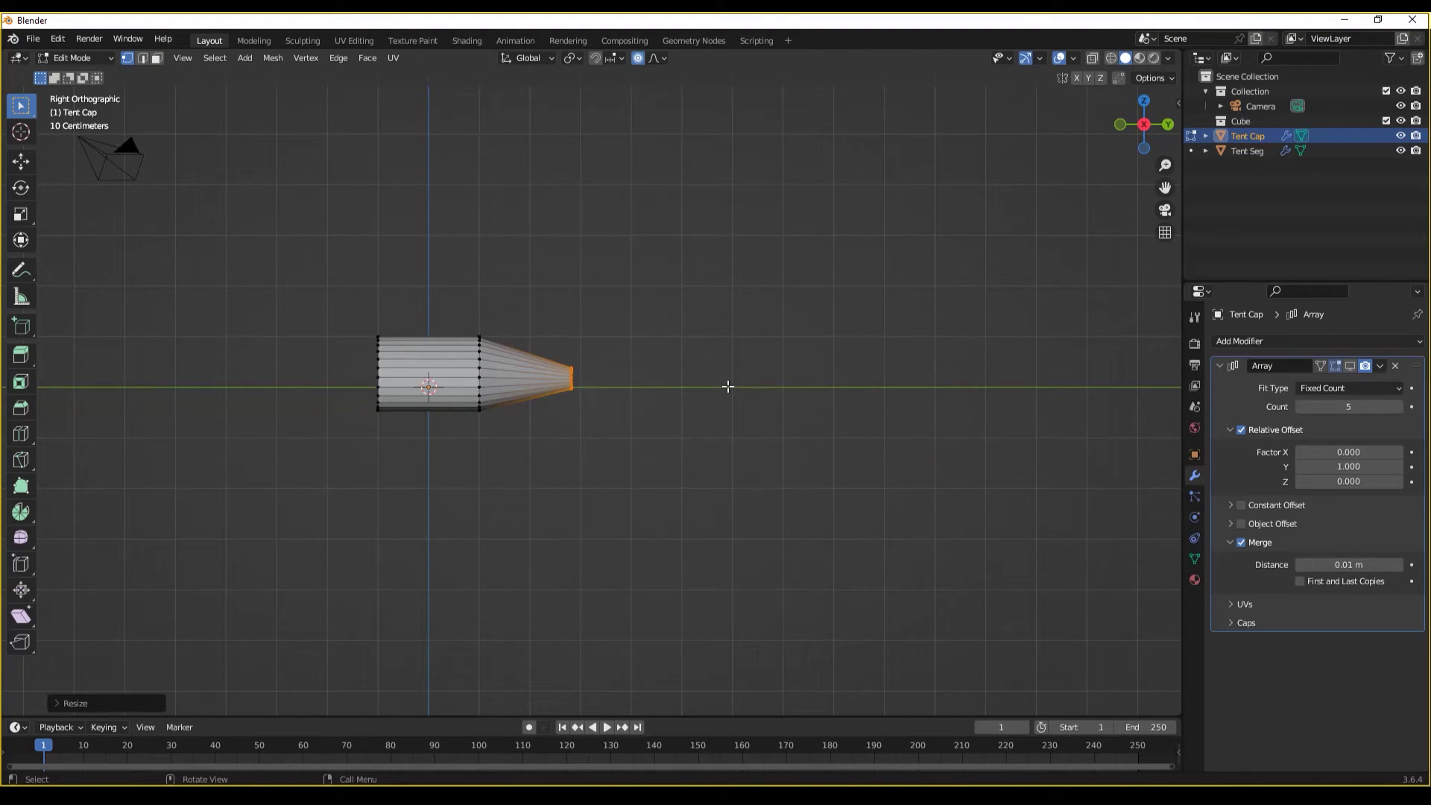
pyautogui.scroll(3, 728, 386)
pyautogui.press('g')
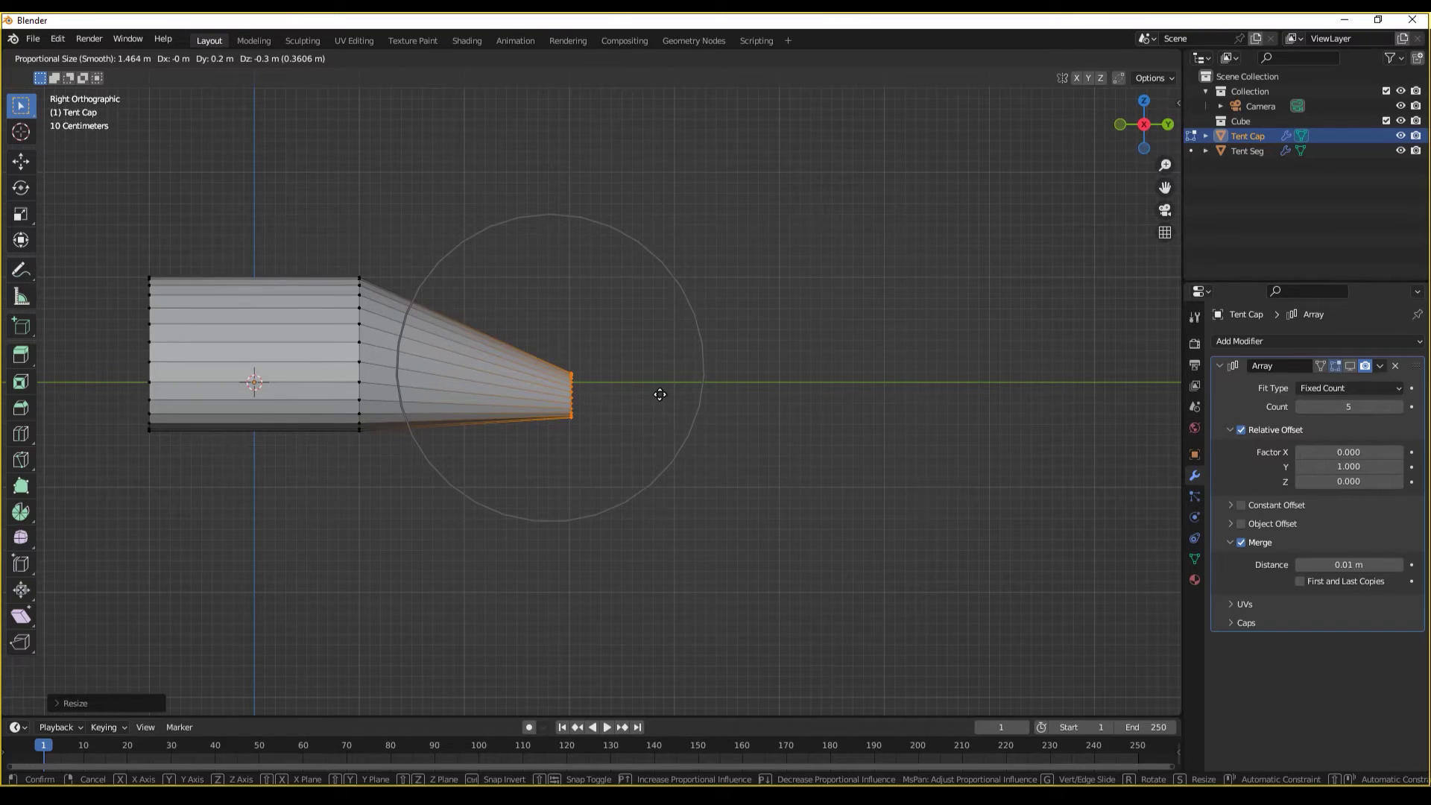
pyautogui.click(656, 395)
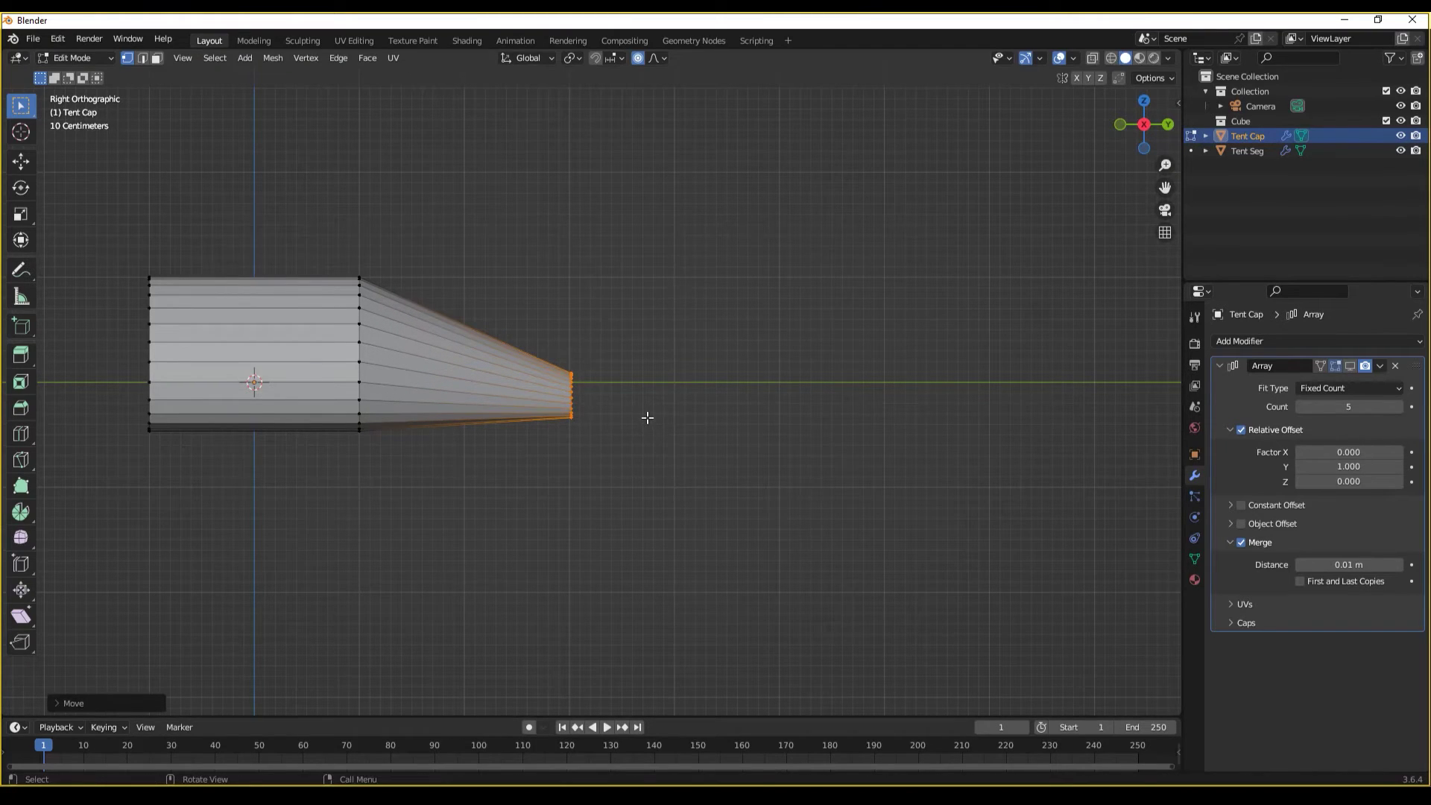
# - Extrude the end ring, turn off proportional editing, and shrink it into a narrow tip
pyautogui.press('g')
pyautogui.press('x')
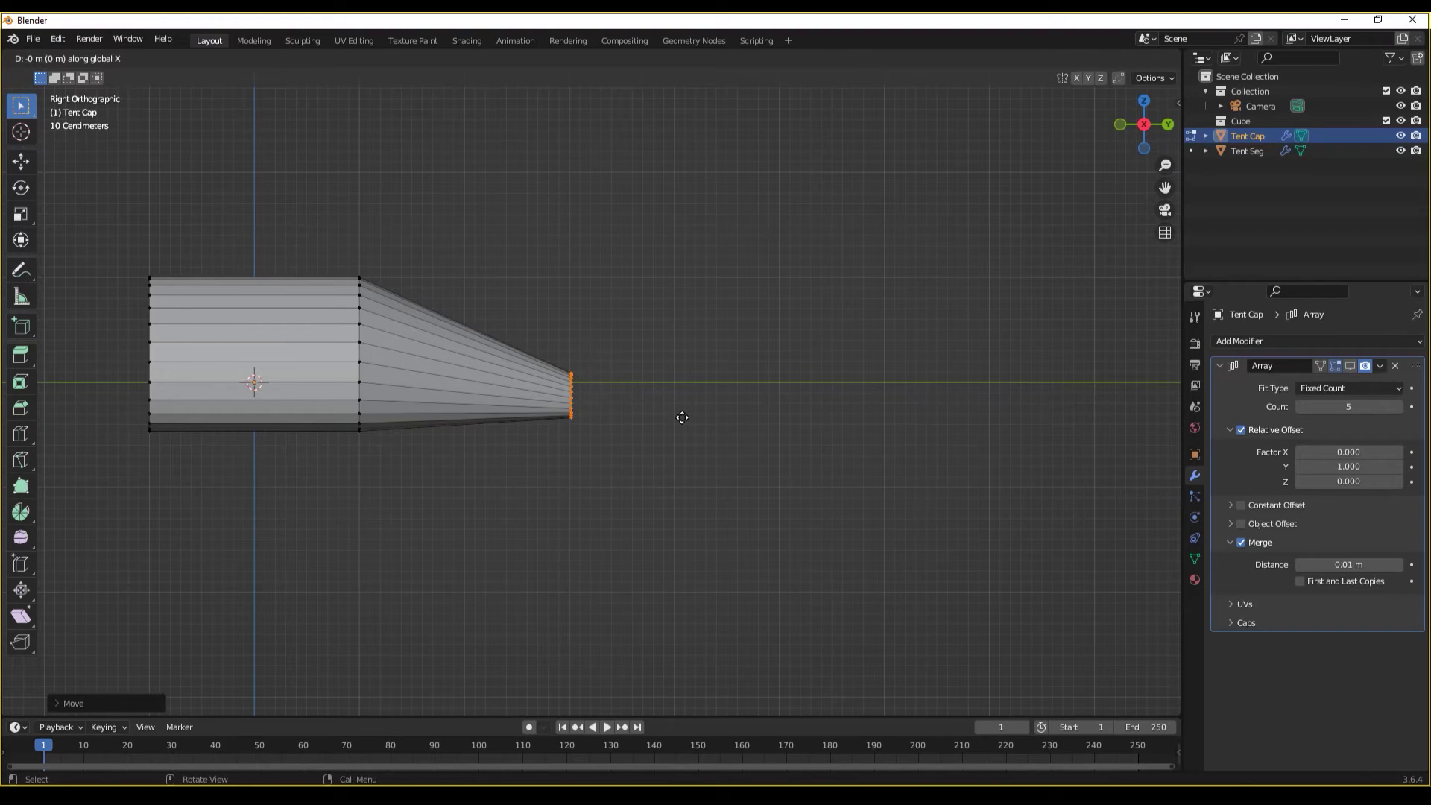
pyautogui.press('Escape')
pyautogui.press('e')
pyautogui.click(683, 415)
pyautogui.press('s')
pyautogui.press('Escape')
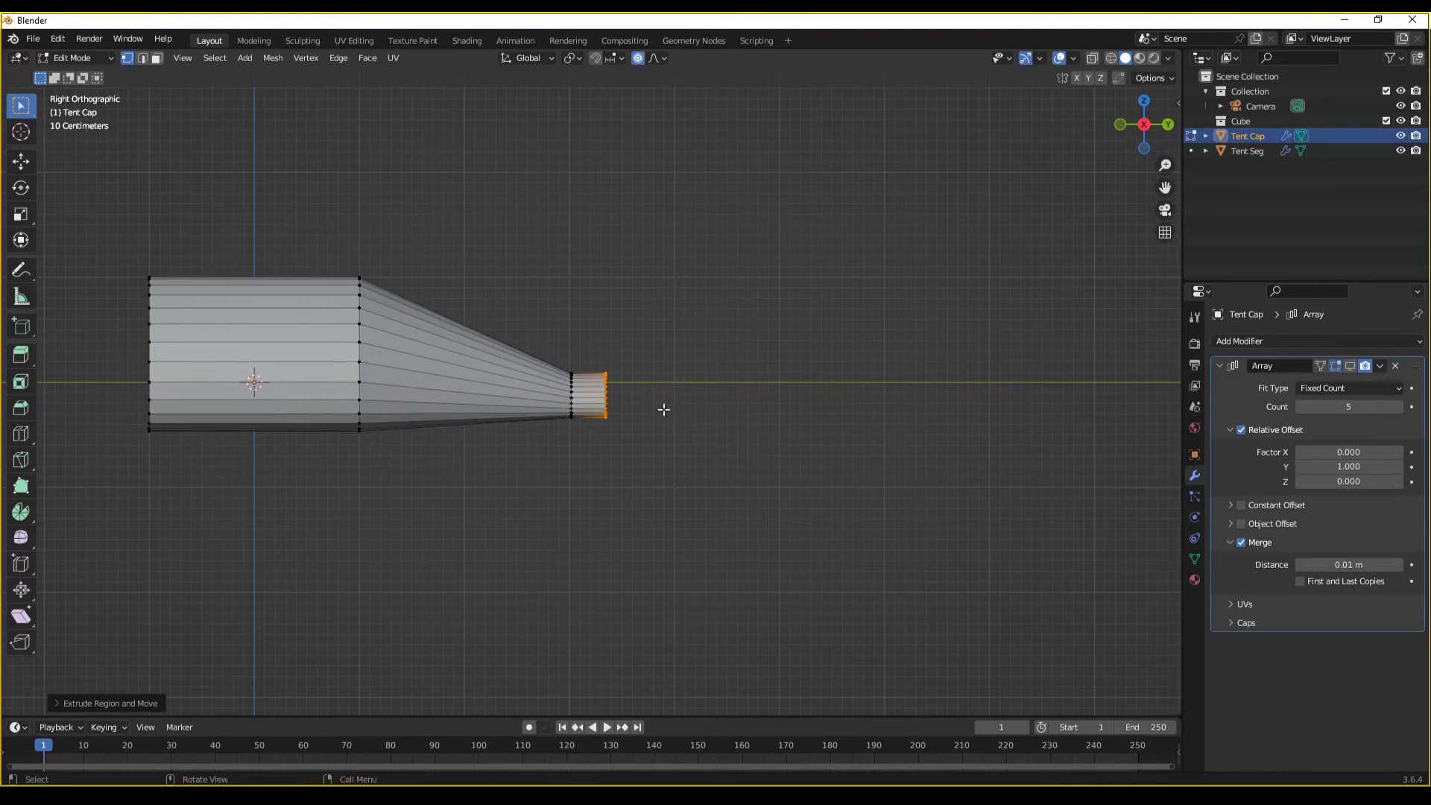
pyautogui.press('o')
pyautogui.press('s')
pyautogui.click(656, 389)
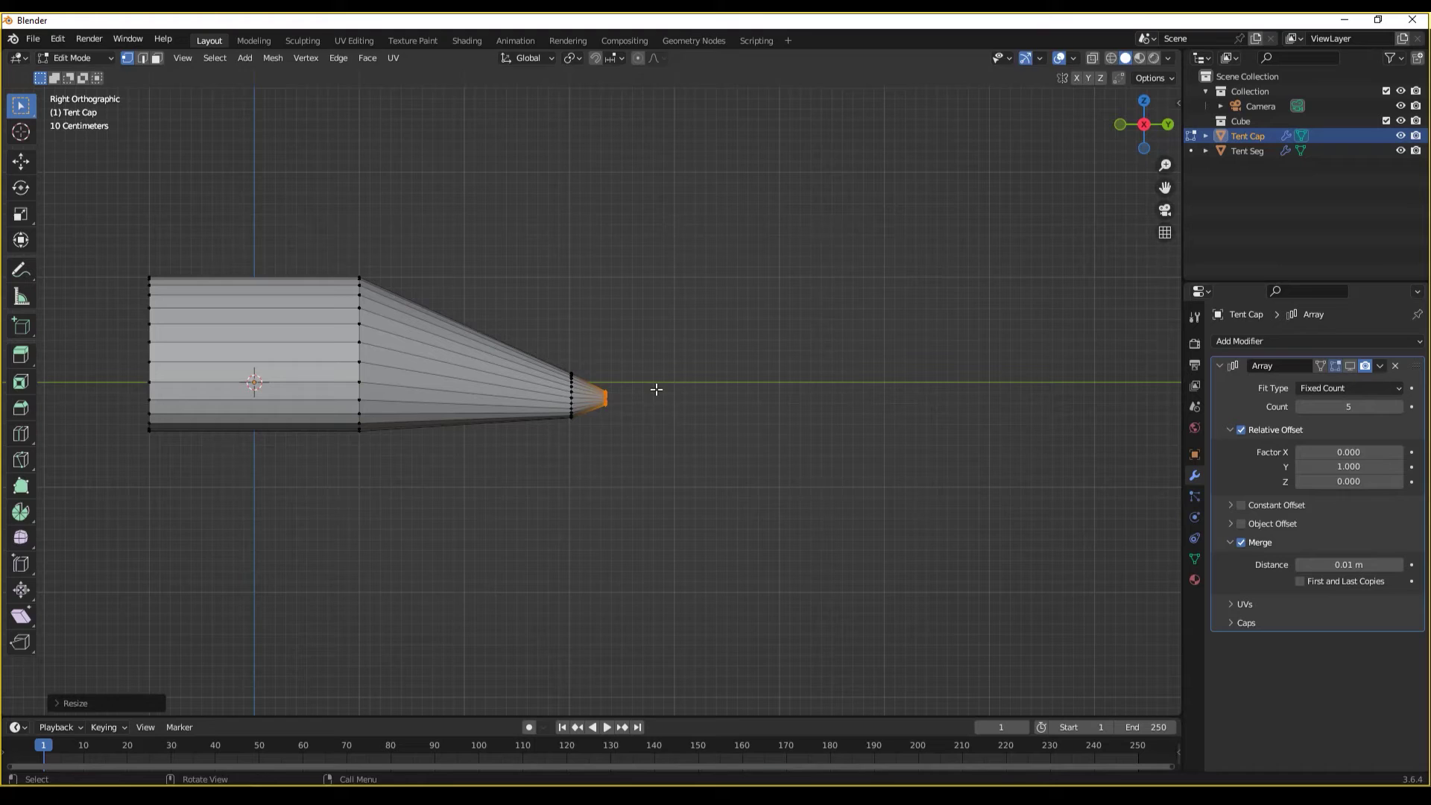
pyautogui.press('g')
pyautogui.click(639, 390)
pyautogui.moveTo(639, 390); pyautogui.dragTo(738, 425, button='middle')
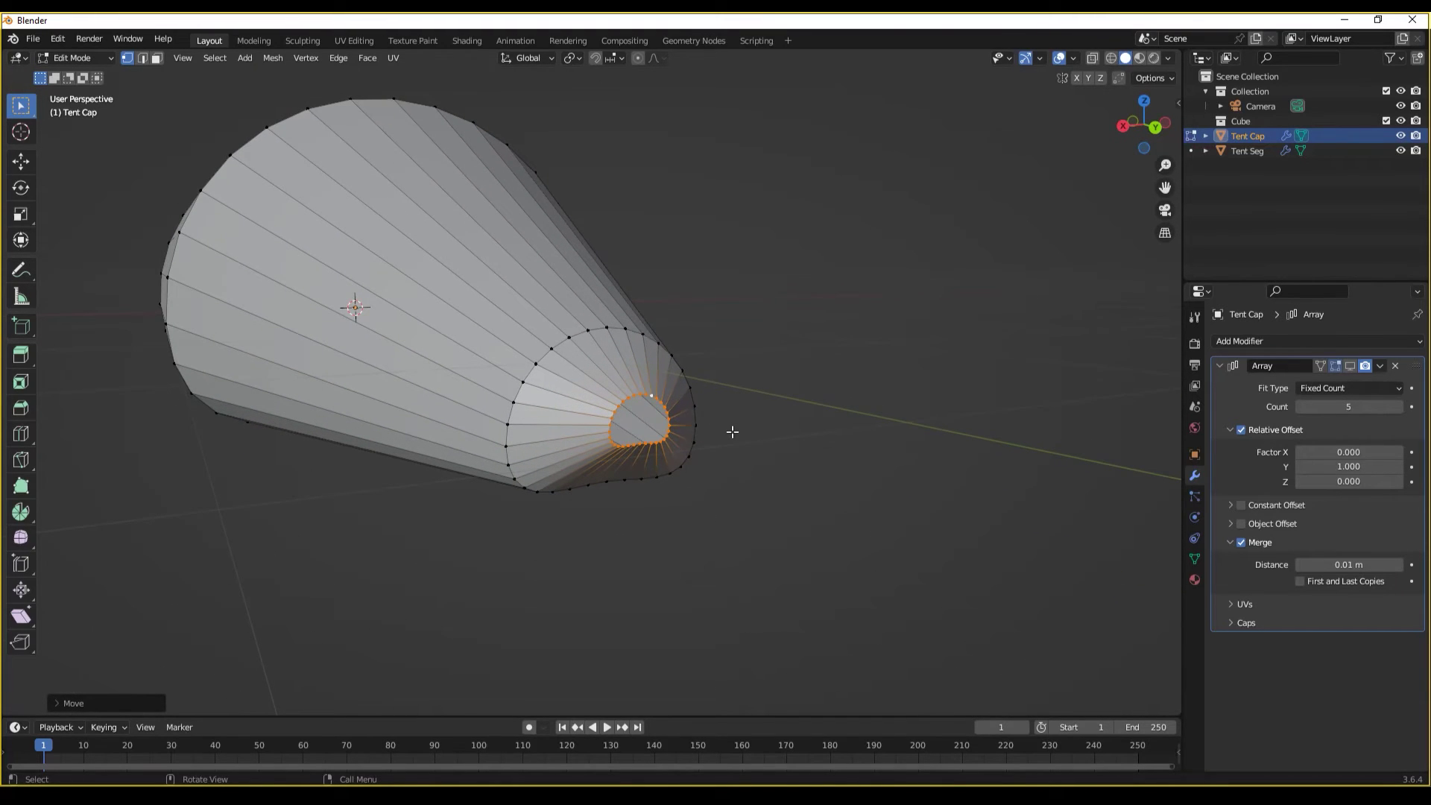
# - Merge the tip ring at center into a single point
pyautogui.press('m')
pyautogui.click(733, 432)
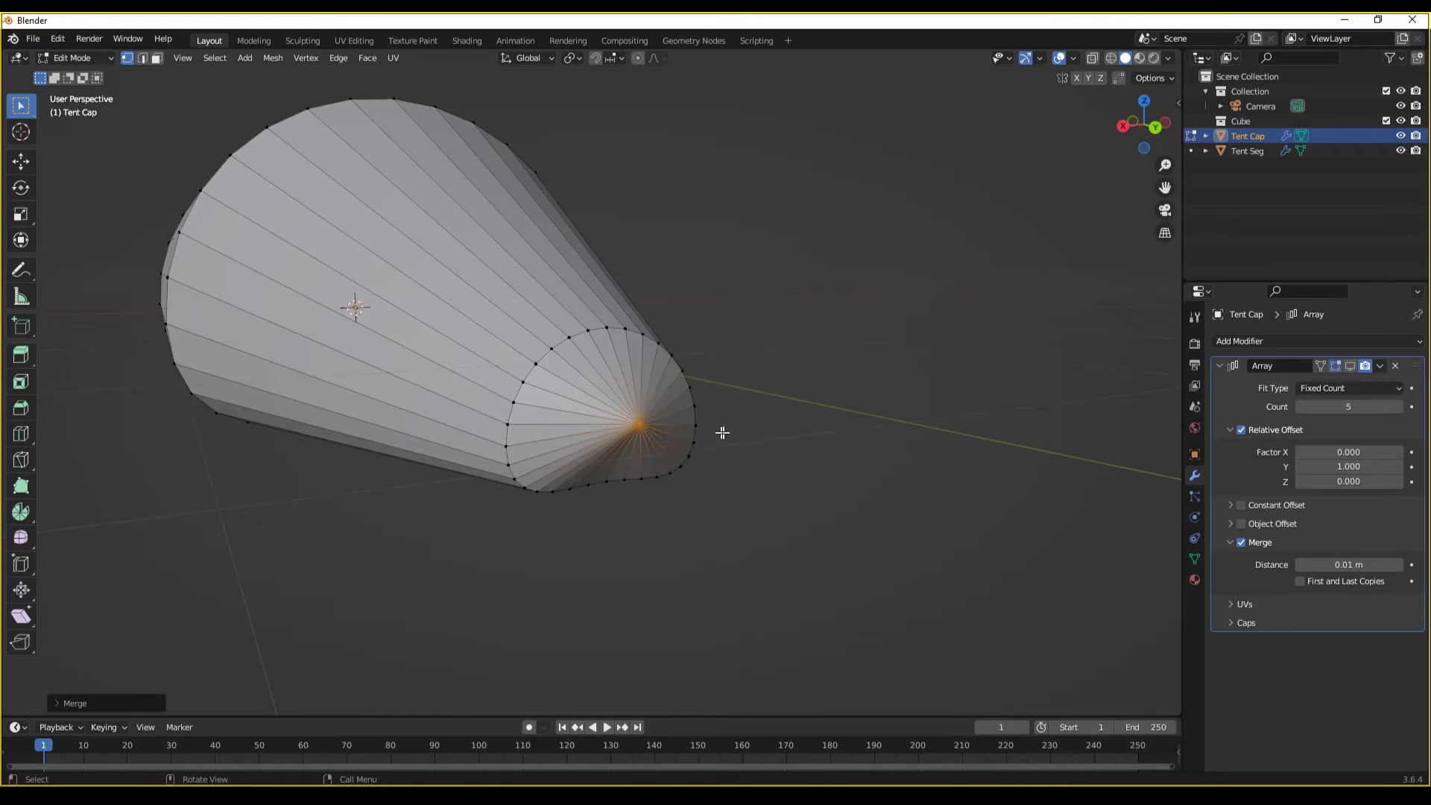
pyautogui.scroll(3, 722, 409)
pyautogui.moveTo(723, 409); pyautogui.dragTo(492, 378, button='middle')
# - Select the ring next to the tip, slide it back, and bevel it into 3 segments
pyautogui.keyDown('shift'); pyautogui.click(454, 370); pyautogui.keyUp('shift')
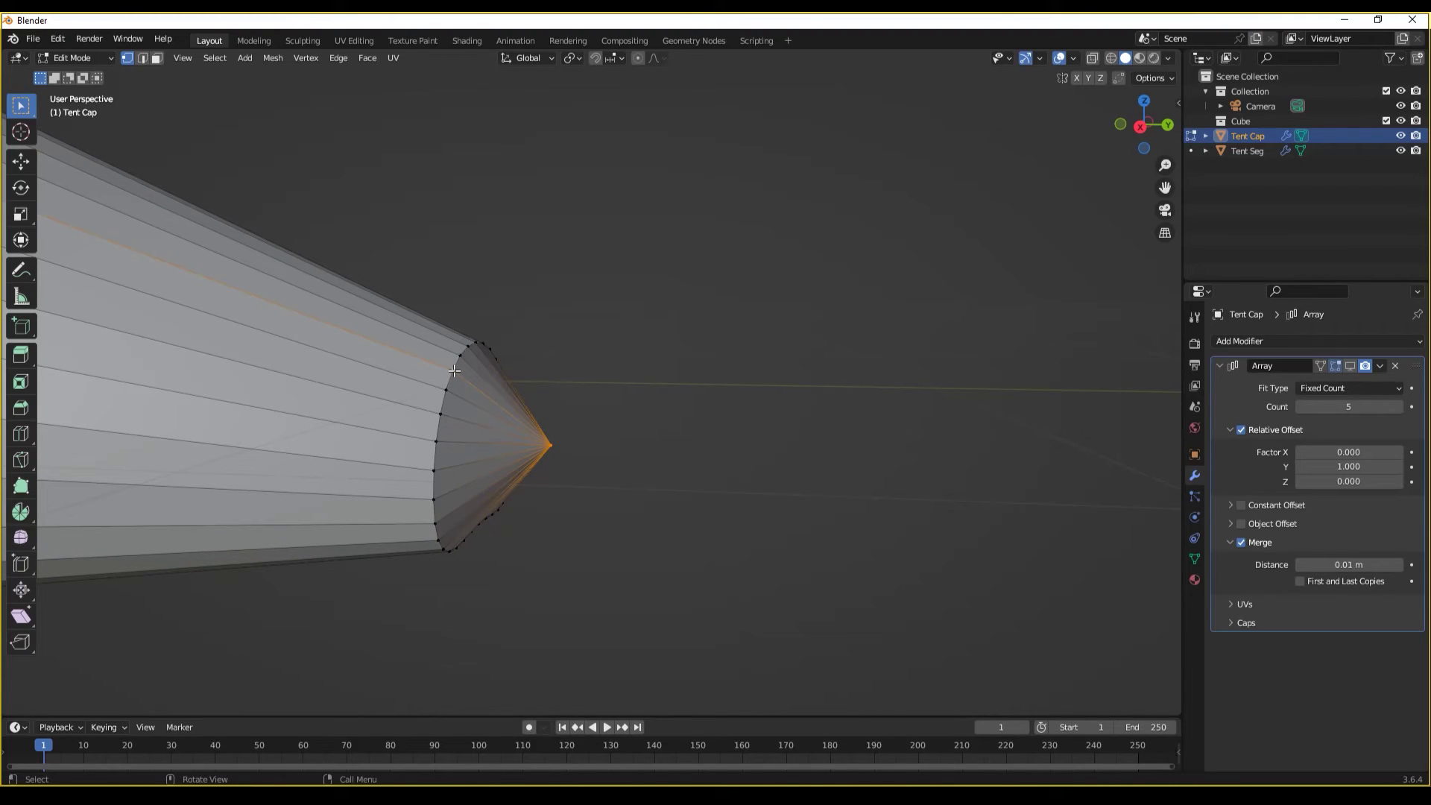
pyautogui.keyDown('alt'); pyautogui.click(453, 372); pyautogui.keyUp('alt')
pyautogui.scroll(-5, 477, 388)
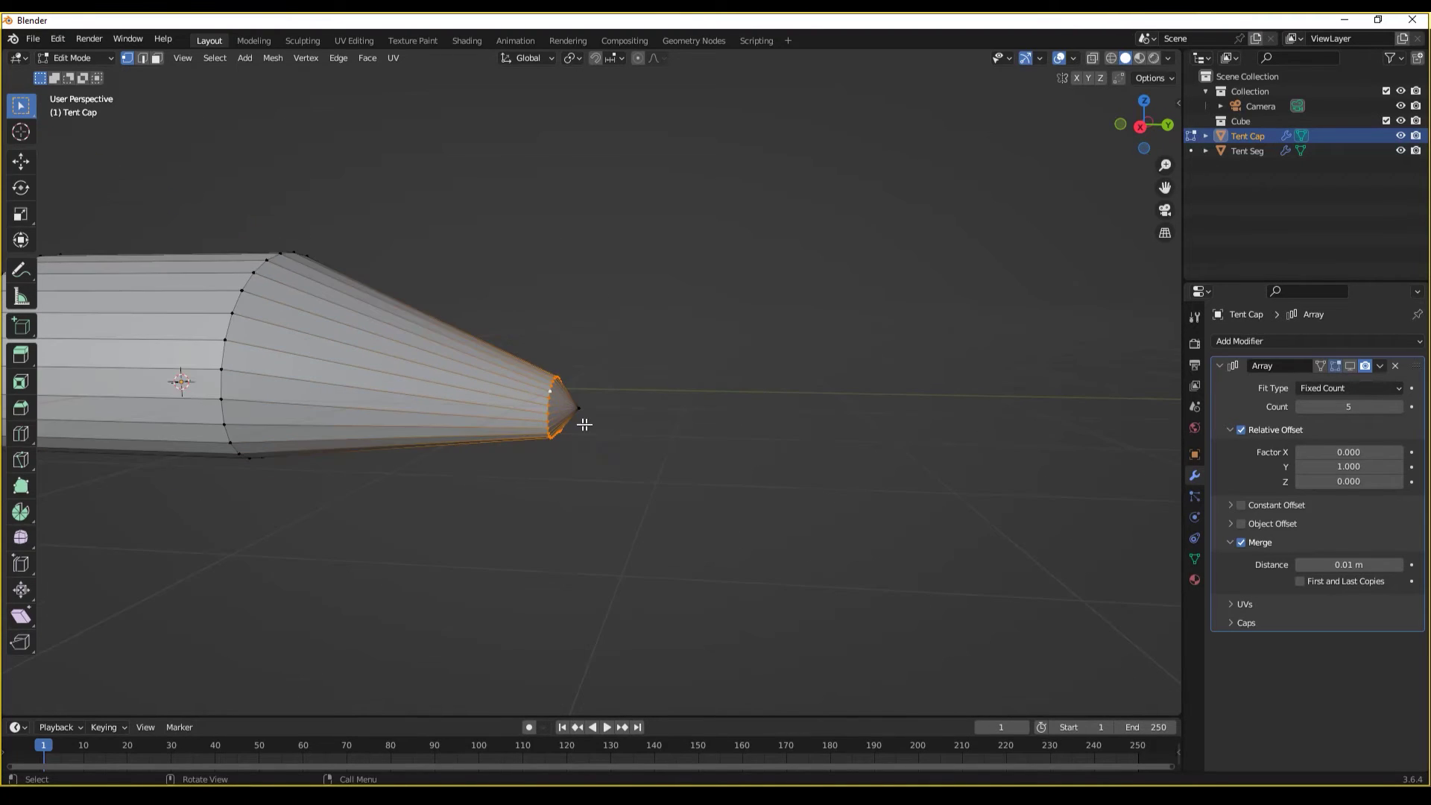
pyautogui.press('g')
pyautogui.press('g')
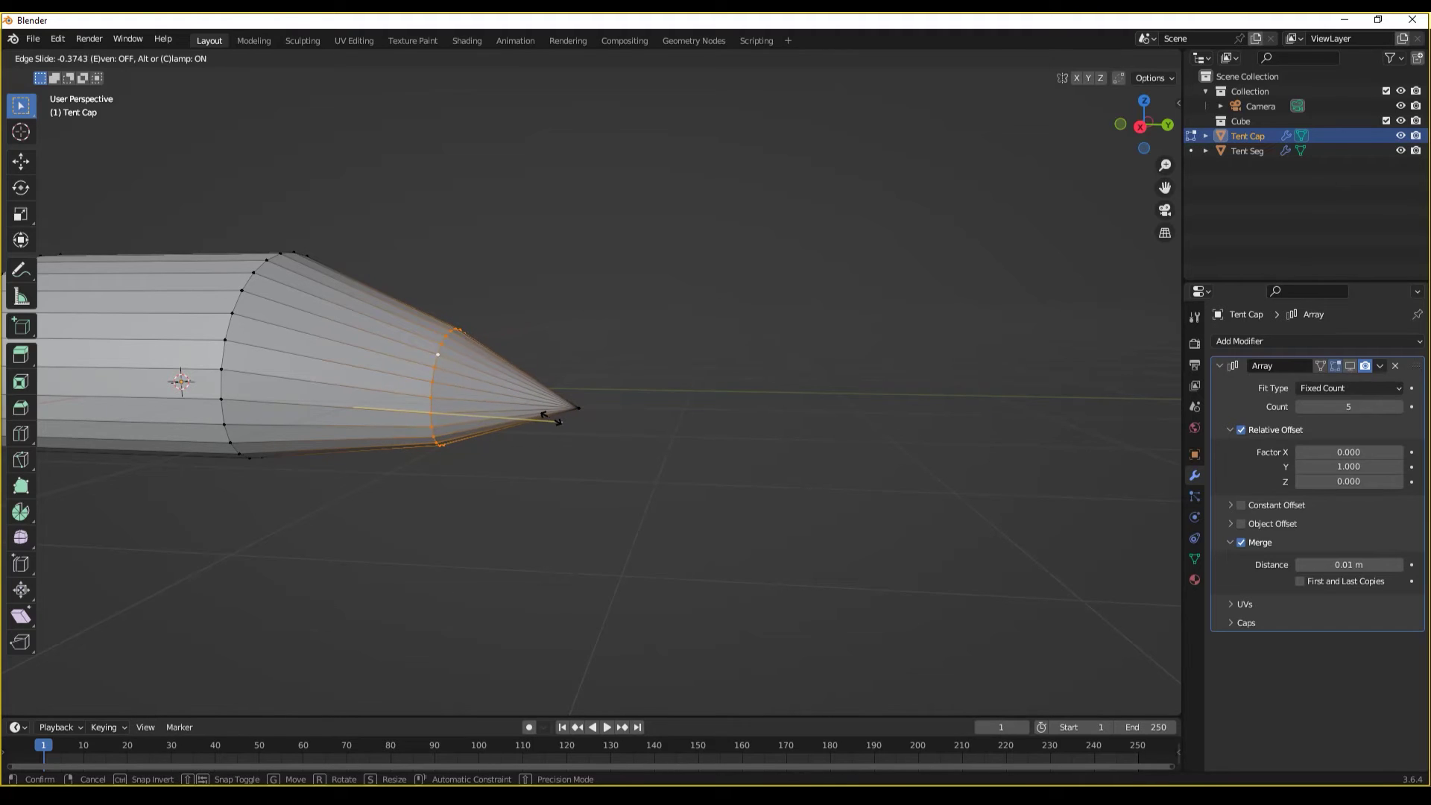
pyautogui.click(537, 419)
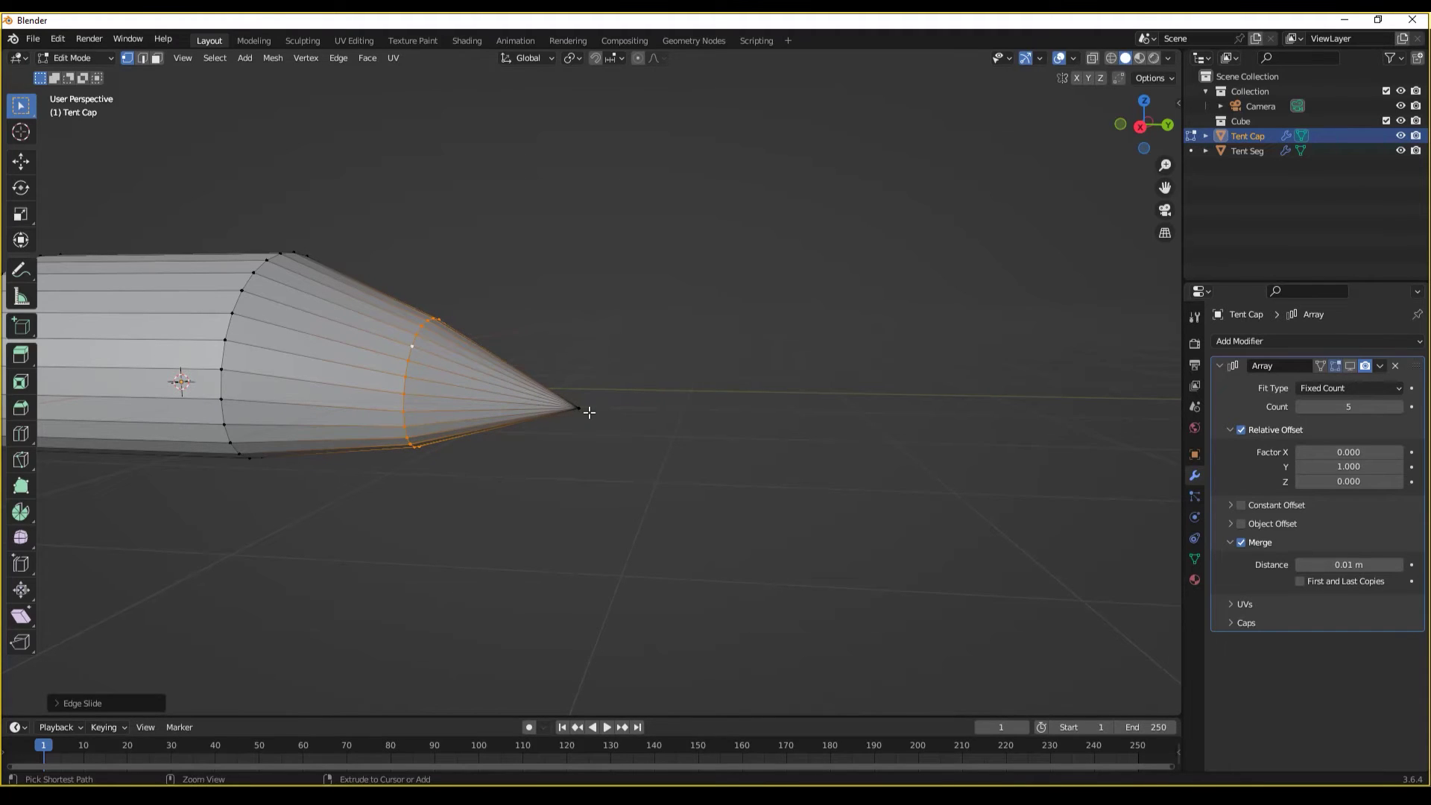
pyautogui.hotkey('ctrl', 'b')
pyautogui.scroll(2, 660, 416)
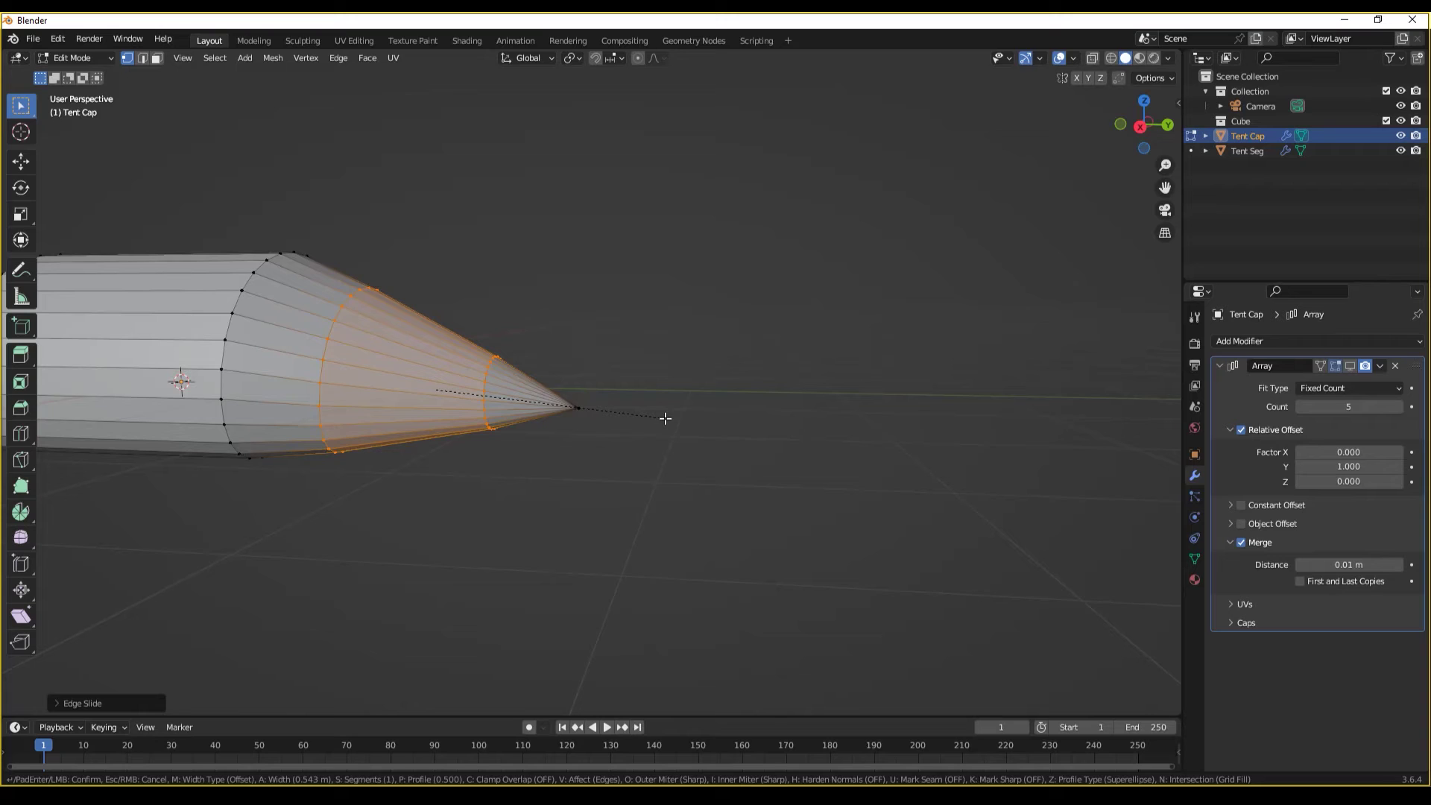
pyautogui.click(664, 418)
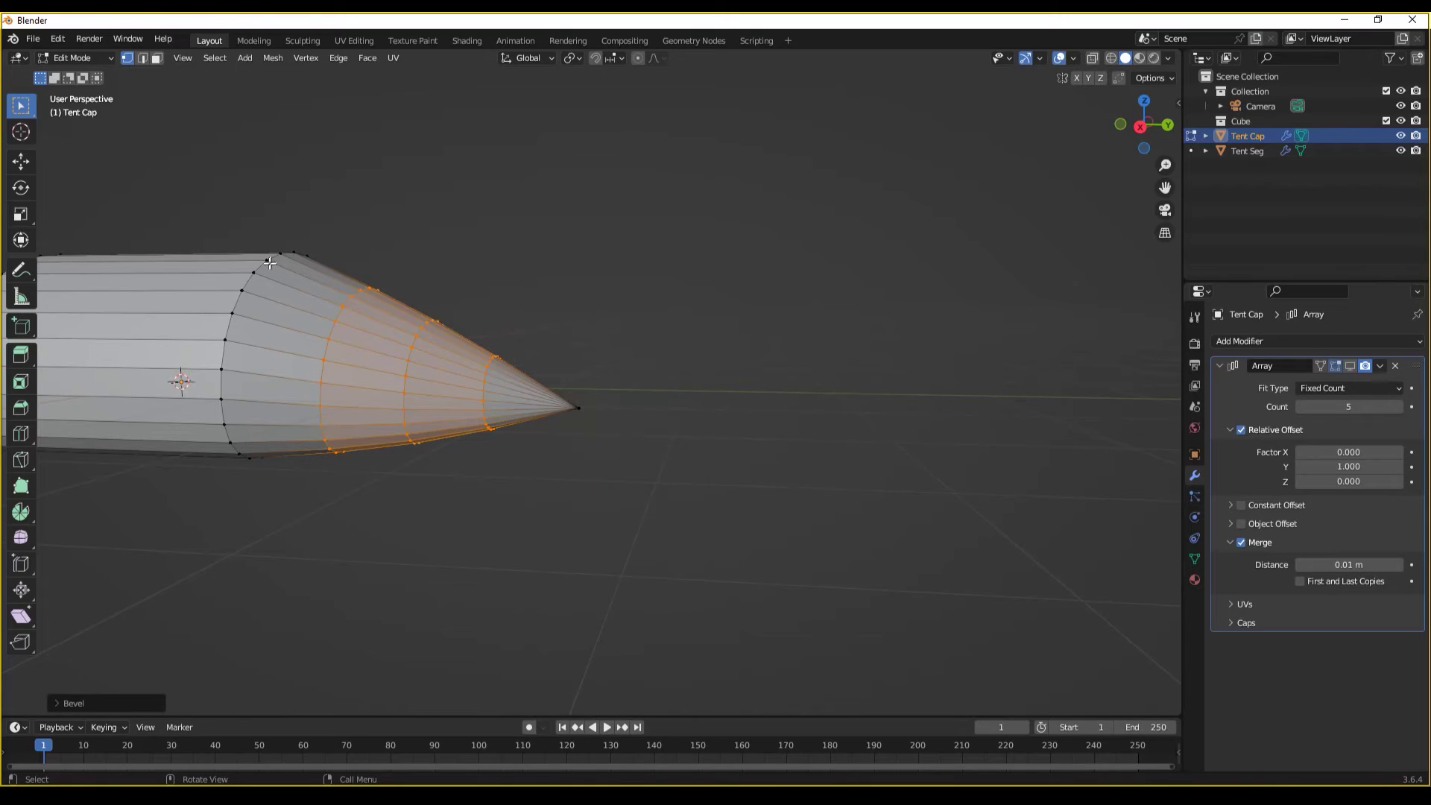
pyautogui.keyDown('alt'); pyautogui.click(261, 266); pyautogui.keyUp('alt')
# - Bevel the shoulder edge ring where the cylinder meets the cone
pyautogui.keyDown('shift'); pyautogui.moveTo(336, 274); pyautogui.dragTo(618, 330, button='middle'); pyautogui.keyUp('shift')
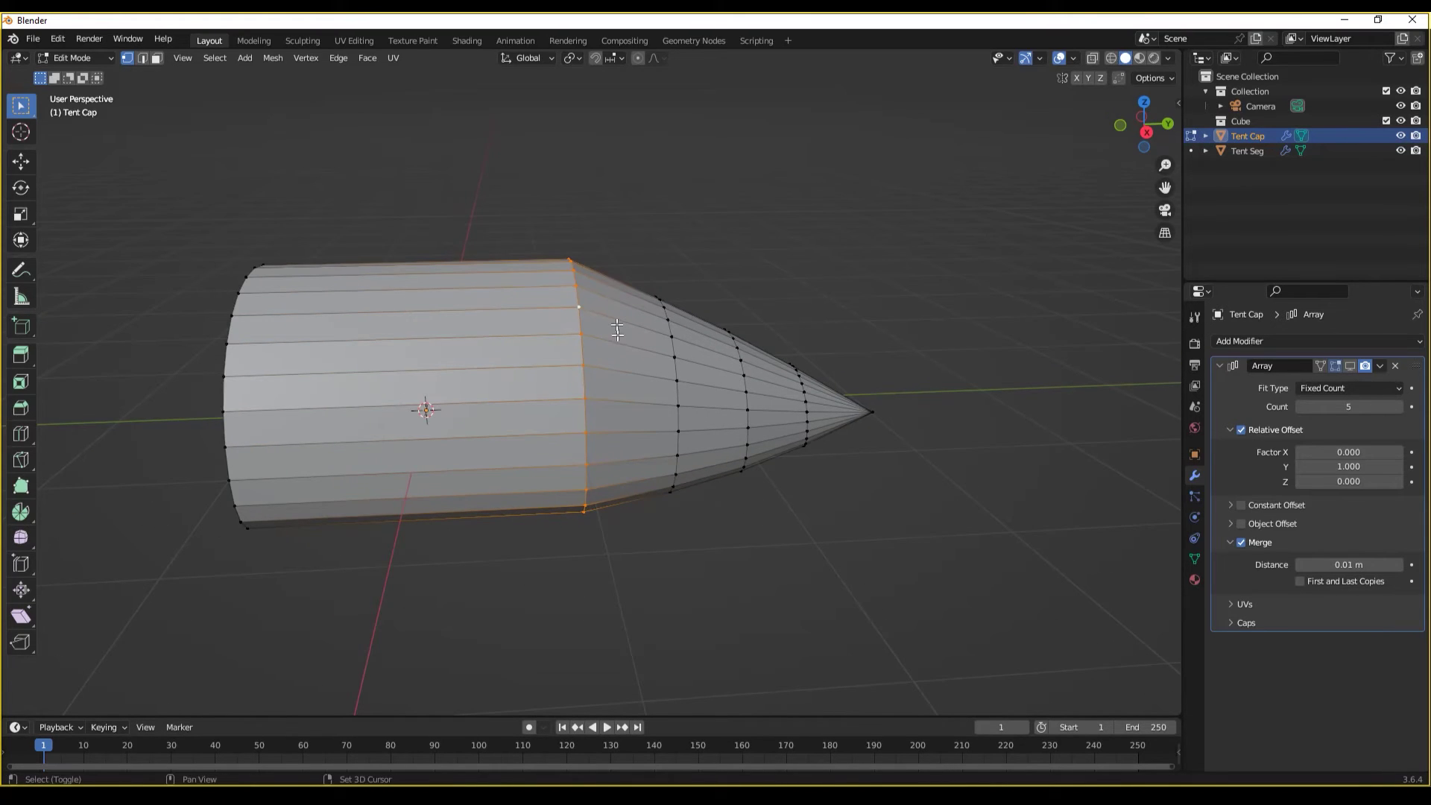
pyautogui.scroll(-3, 597, 264)
pyautogui.moveTo(596, 264); pyautogui.dragTo(574, 329, button='middle')
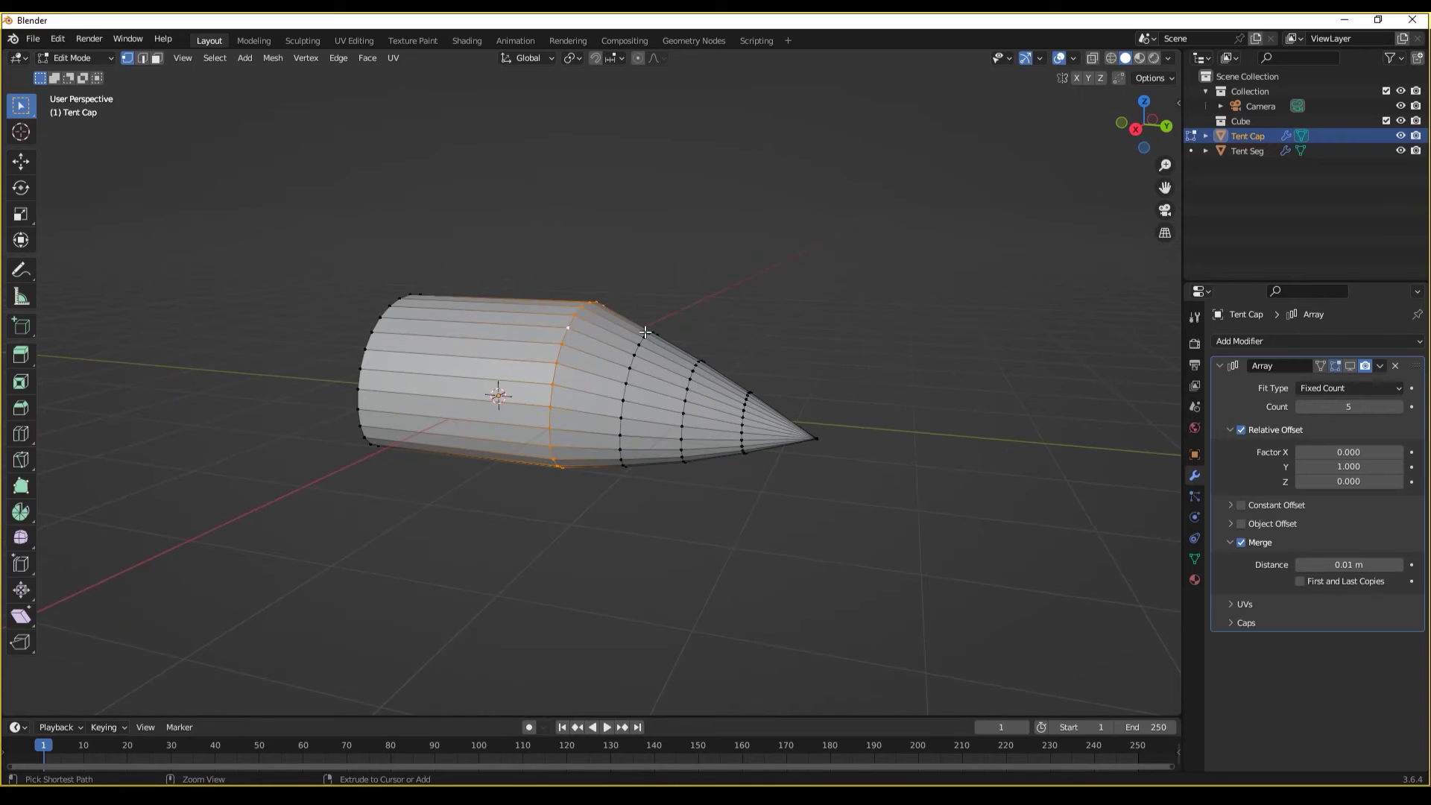
pyautogui.hotkey('ctrl', 'b')
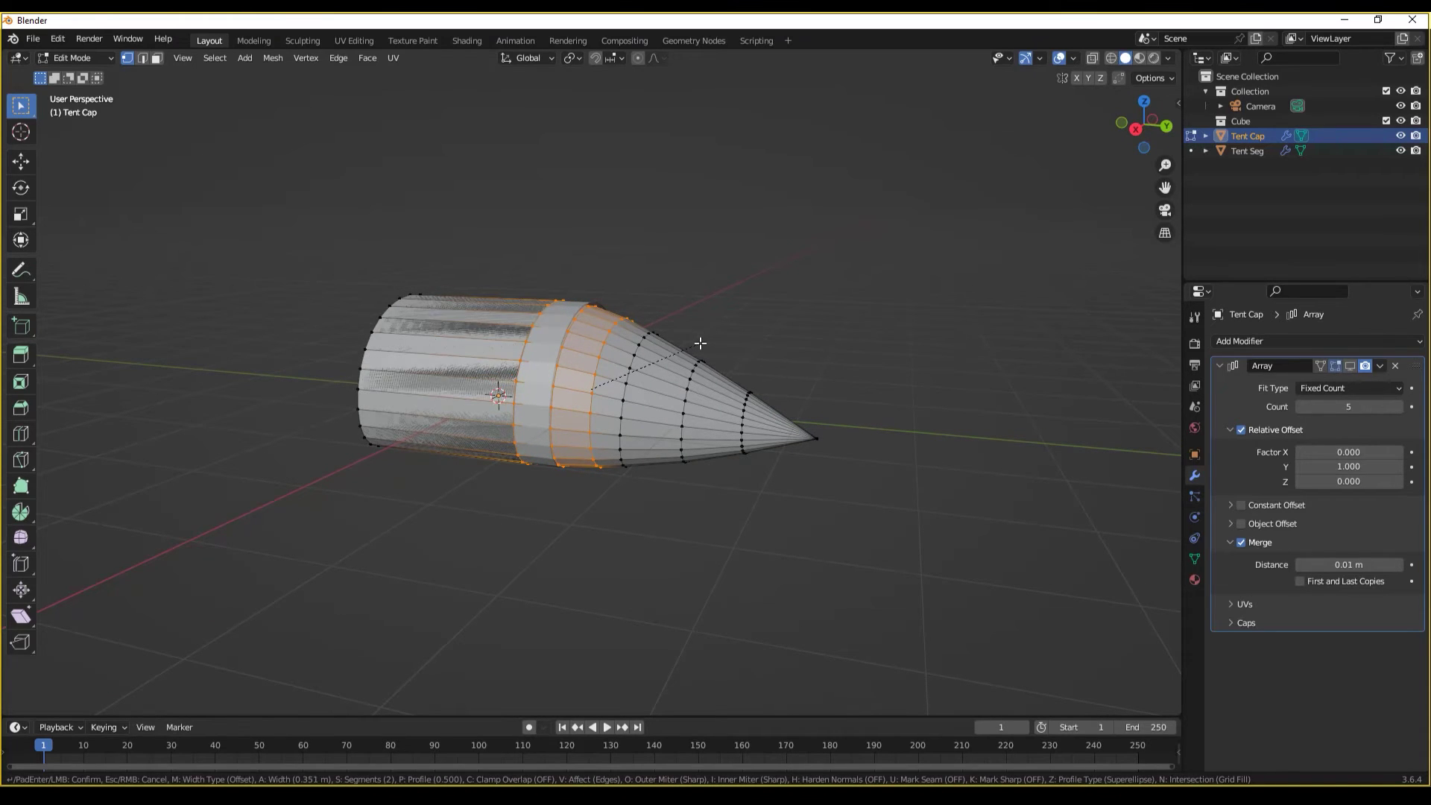
pyautogui.click(694, 342)
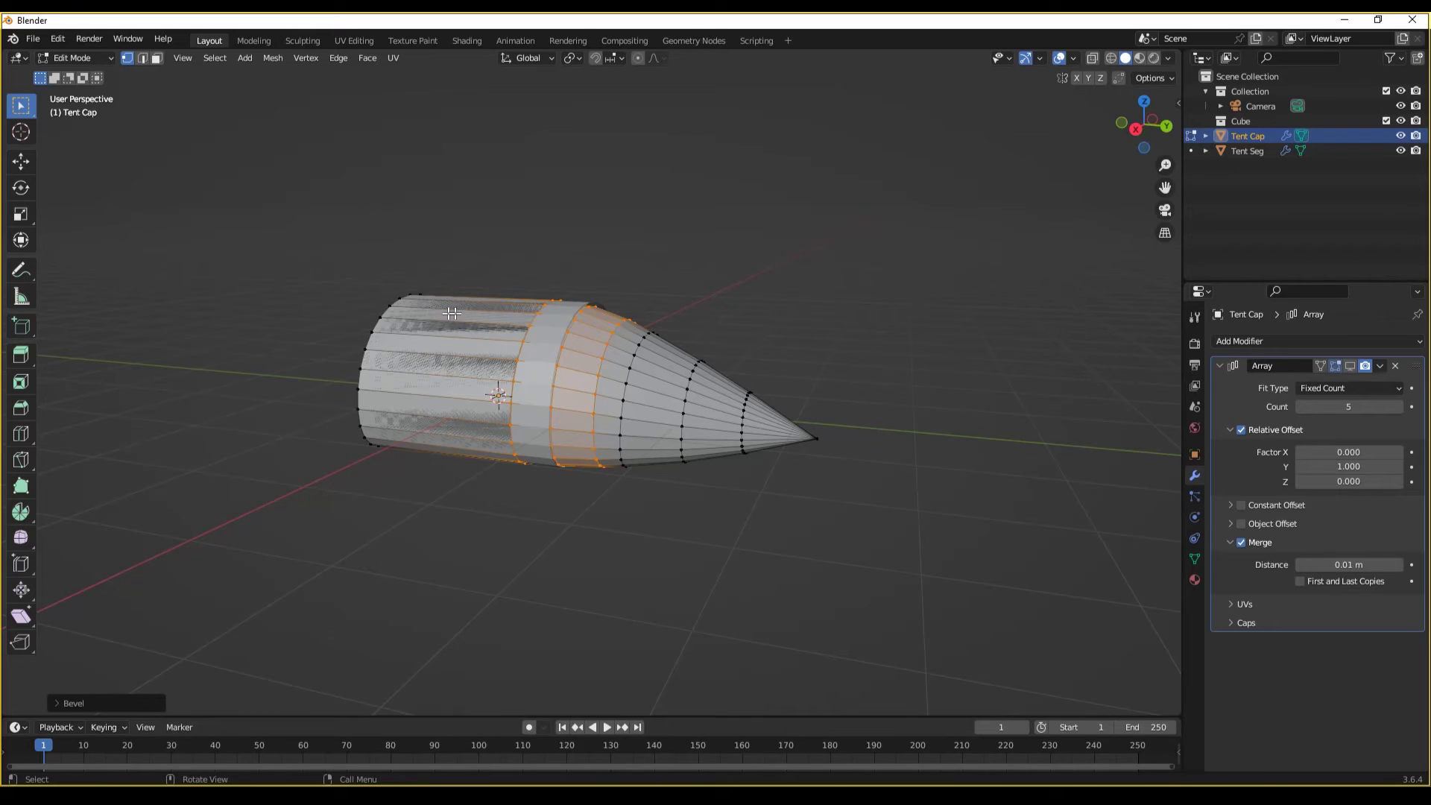
# - Hide Tent Seg after comparing the fit, and return Tent Cap to Object Mode
pyautogui.click(1401, 151)
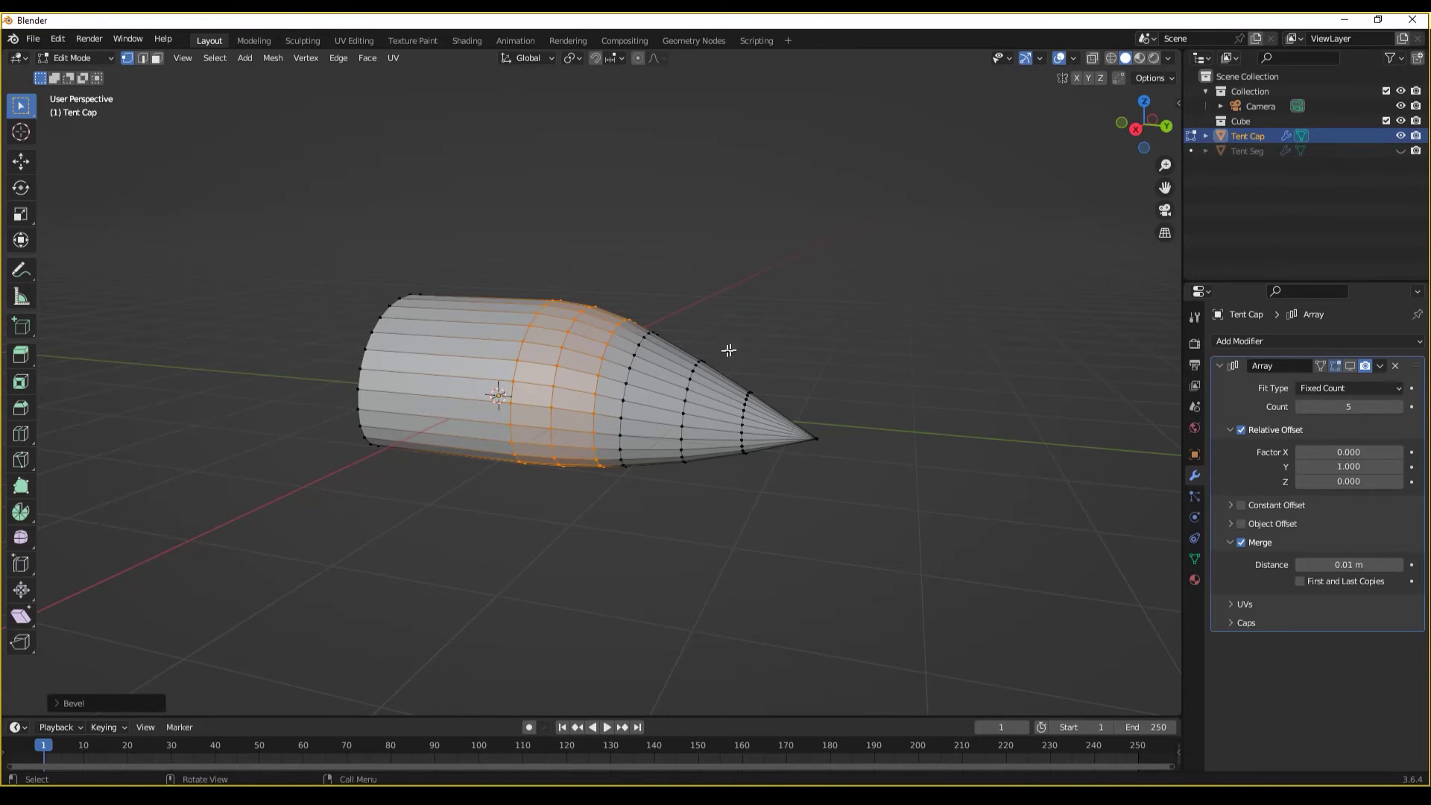
pyautogui.moveTo(728, 350); pyautogui.dragTo(537, 339, button='middle')
pyautogui.press('Tab')
pyautogui.press('Tab')
pyautogui.click(1401, 150)
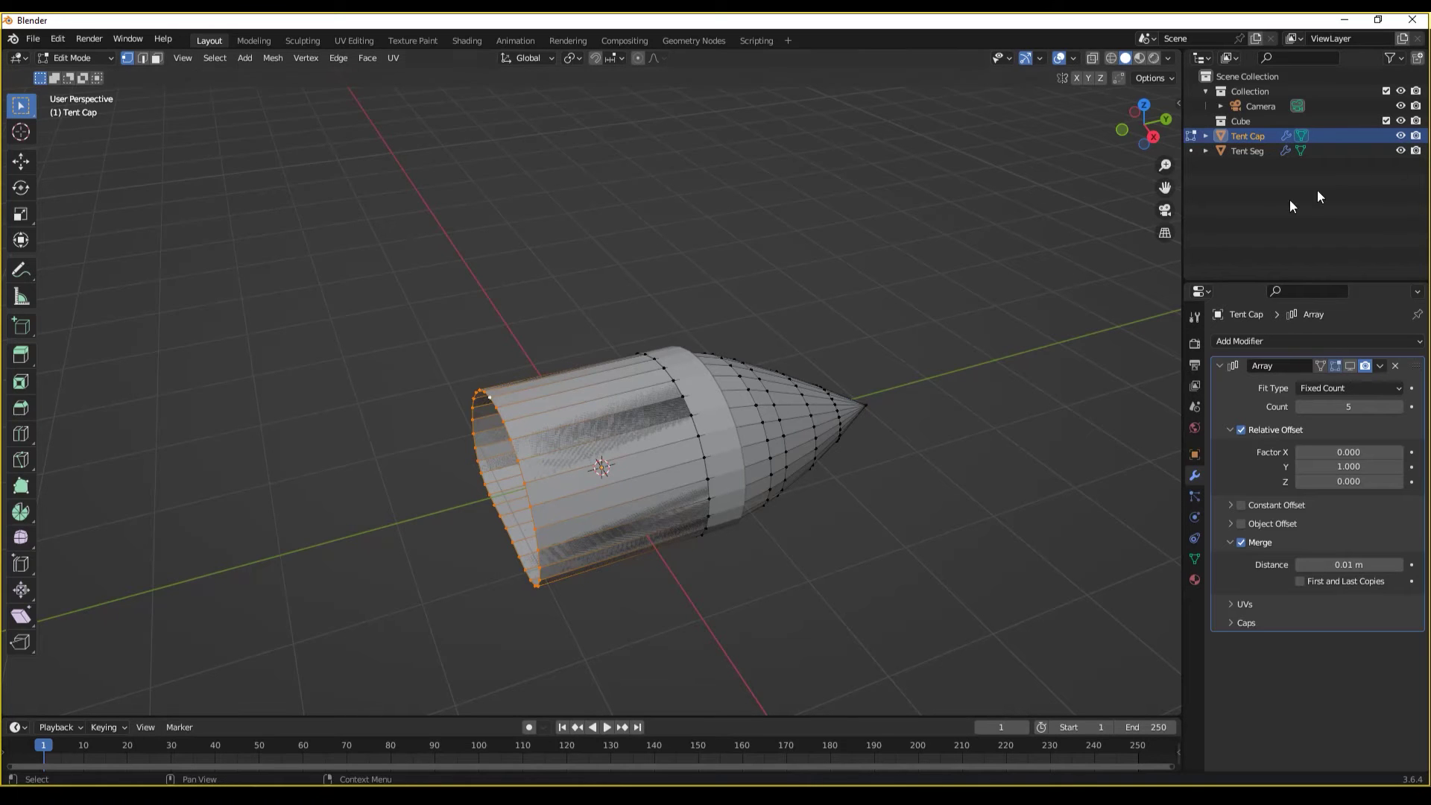
pyautogui.click(1401, 150)
pyautogui.press('Tab')
pyautogui.moveTo(707, 472); pyautogui.dragTo(819, 473, button='middle')
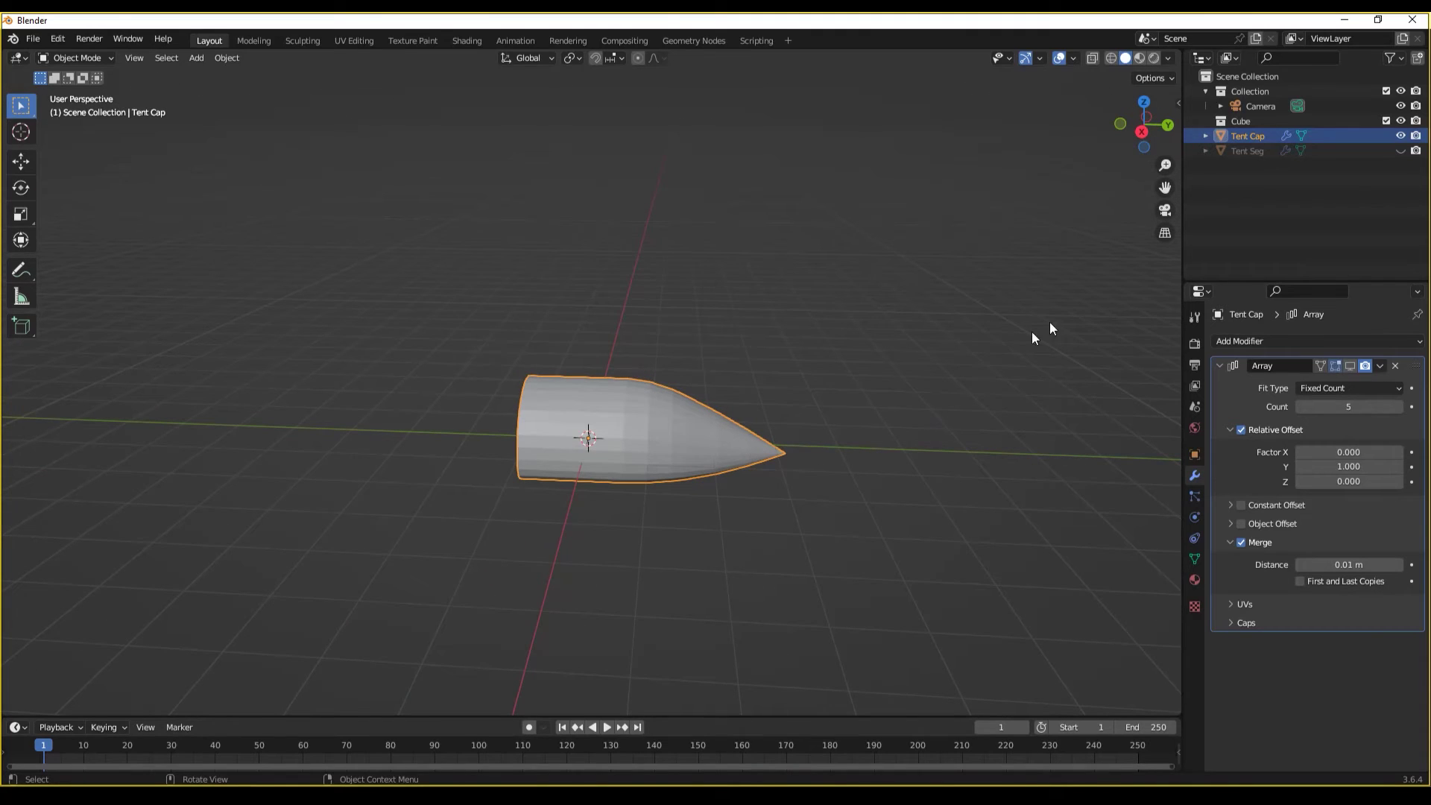
# - Hide Tent Cap, then unhide and select Tent Seg
pyautogui.click(1401, 135)
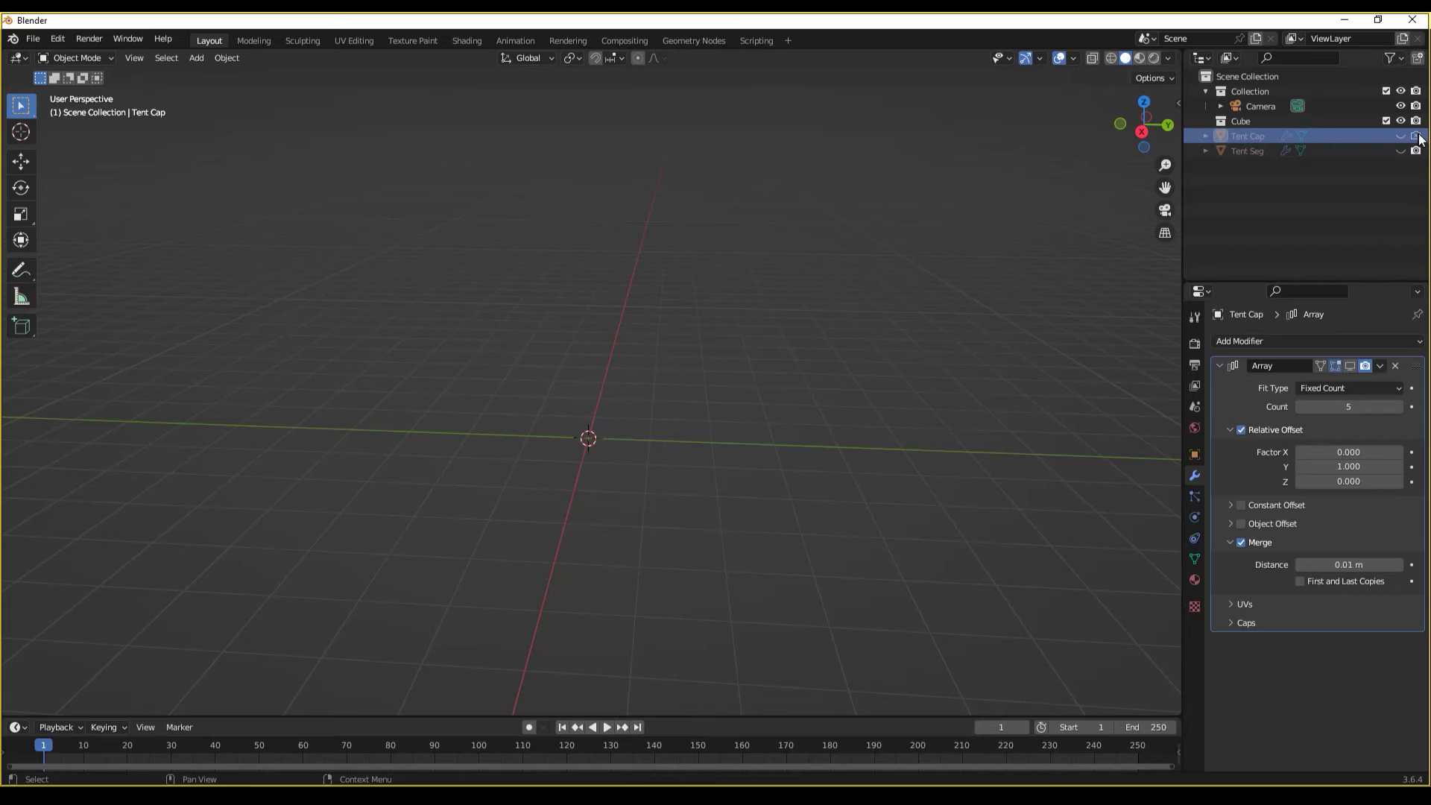
pyautogui.click(1402, 151)
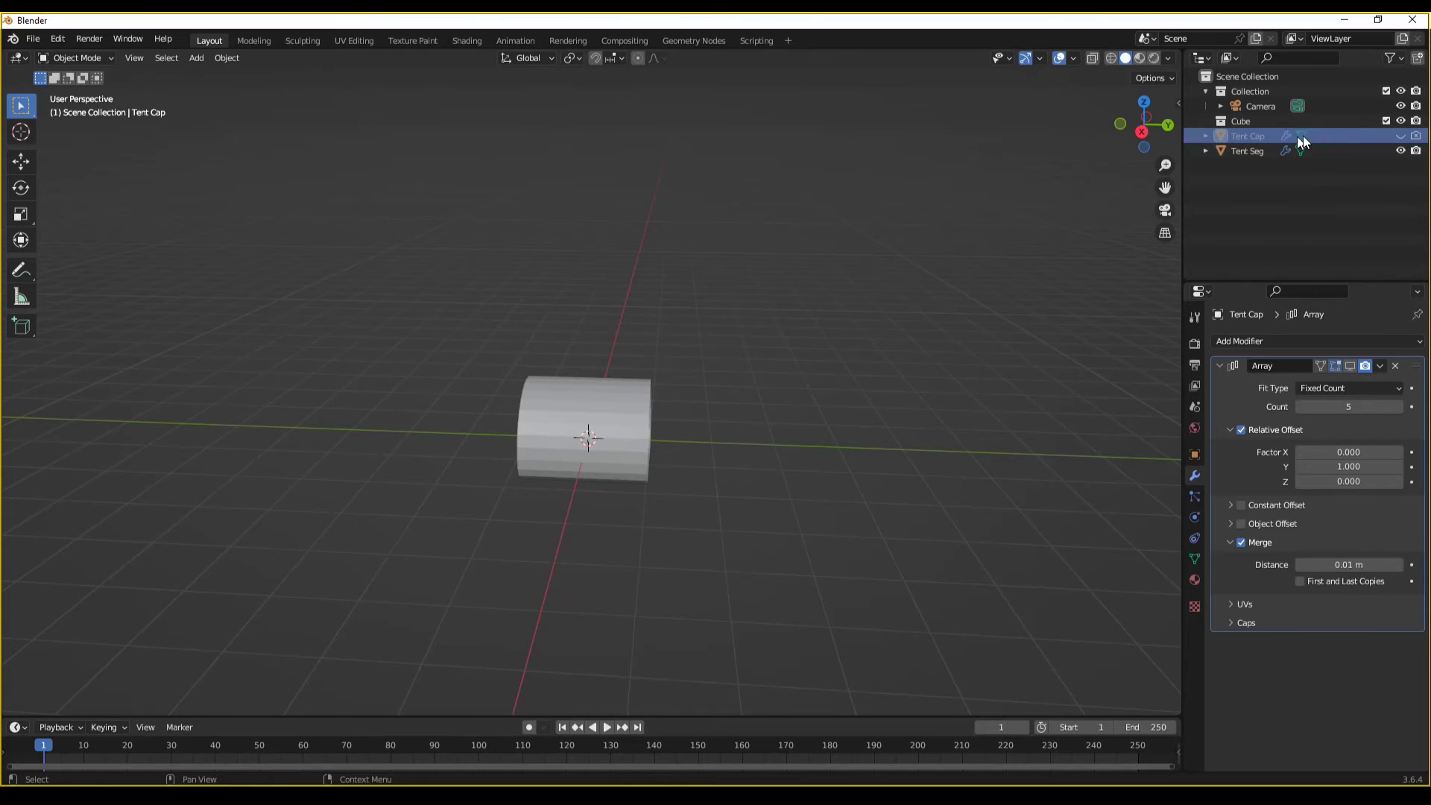
pyautogui.moveTo(686, 422); pyautogui.dragTo(620, 454, button='middle')
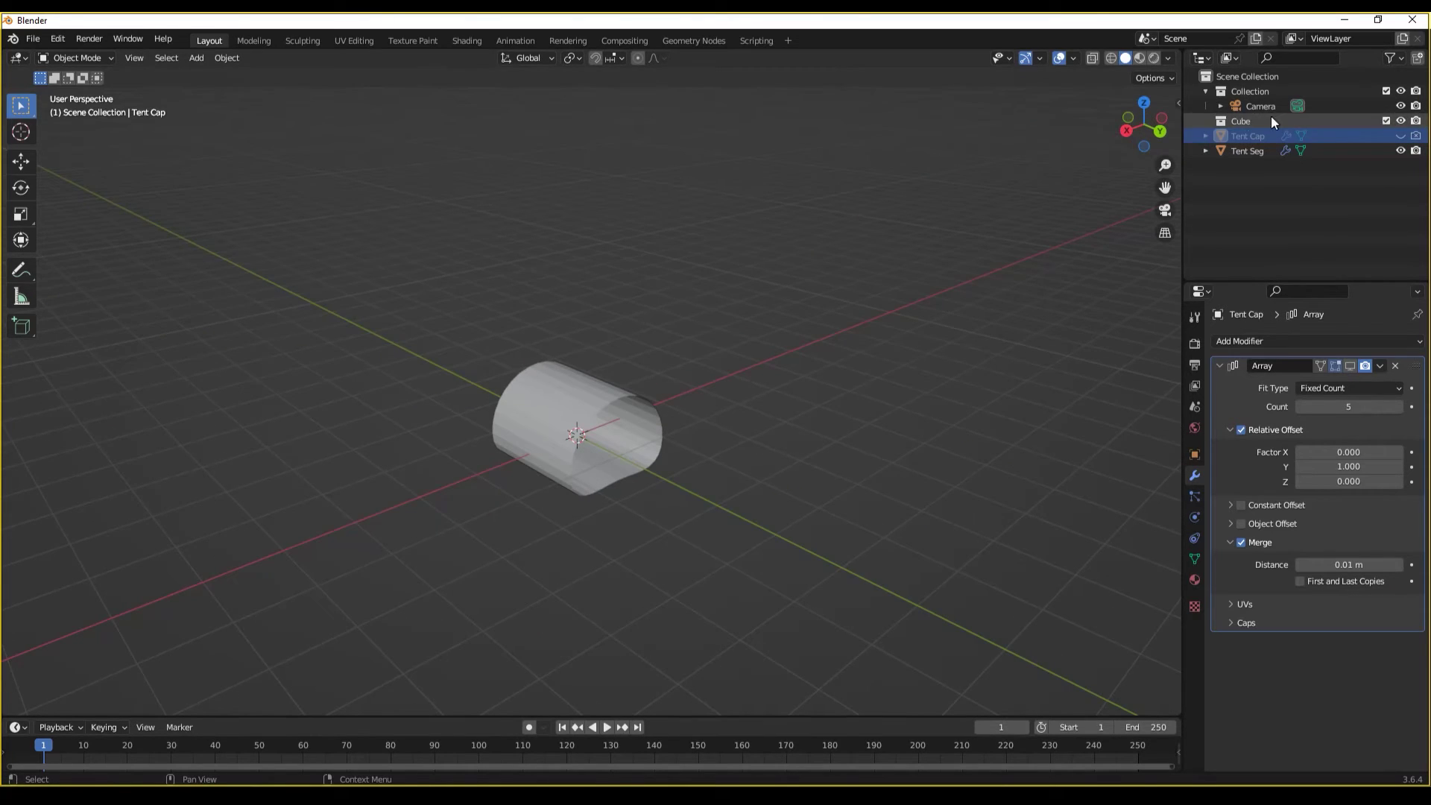
pyautogui.scroll(3, 678, 422)
pyautogui.click(694, 470)
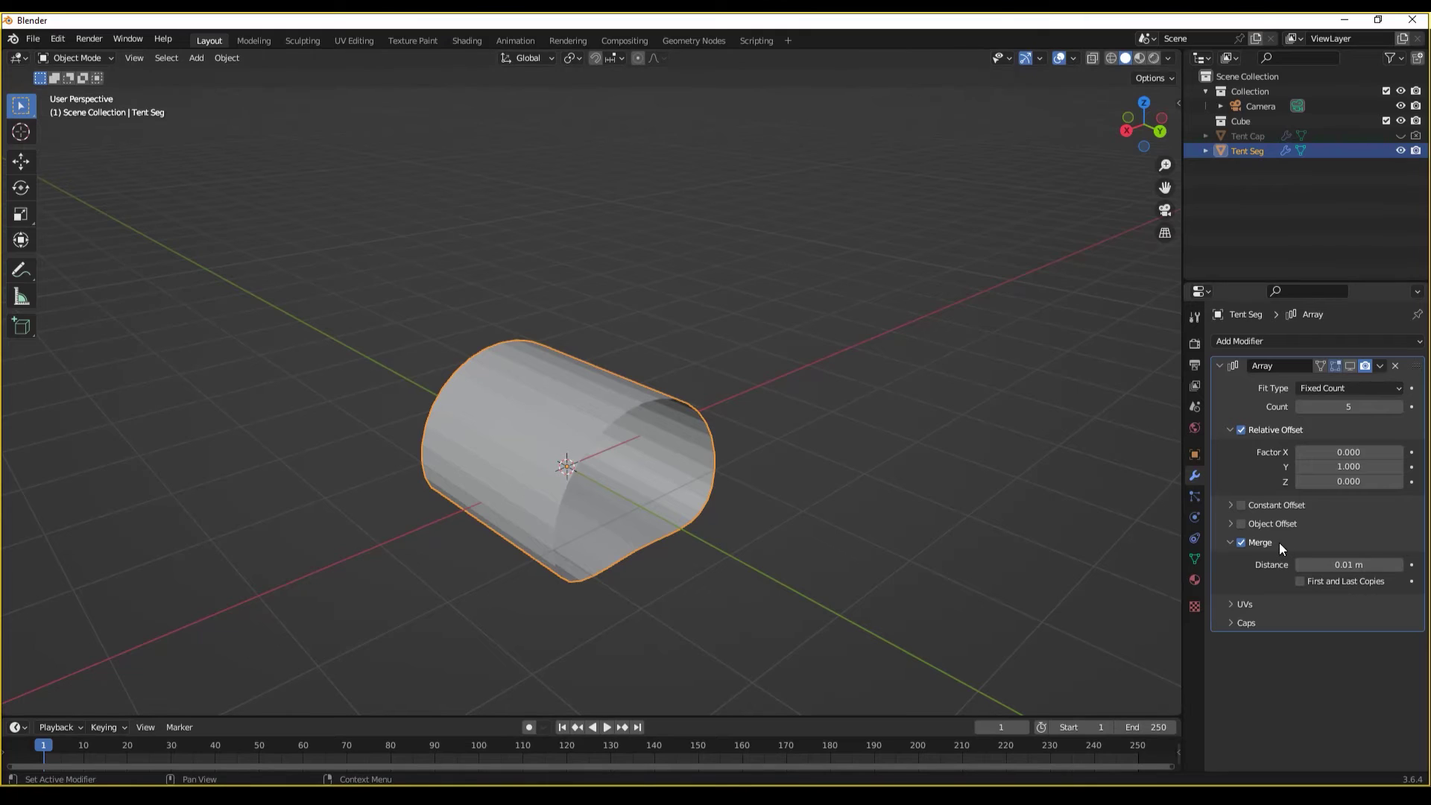
# - Set the Array's End cap to Tent Cap and show the modifier in the viewport
pyautogui.click(1238, 623)
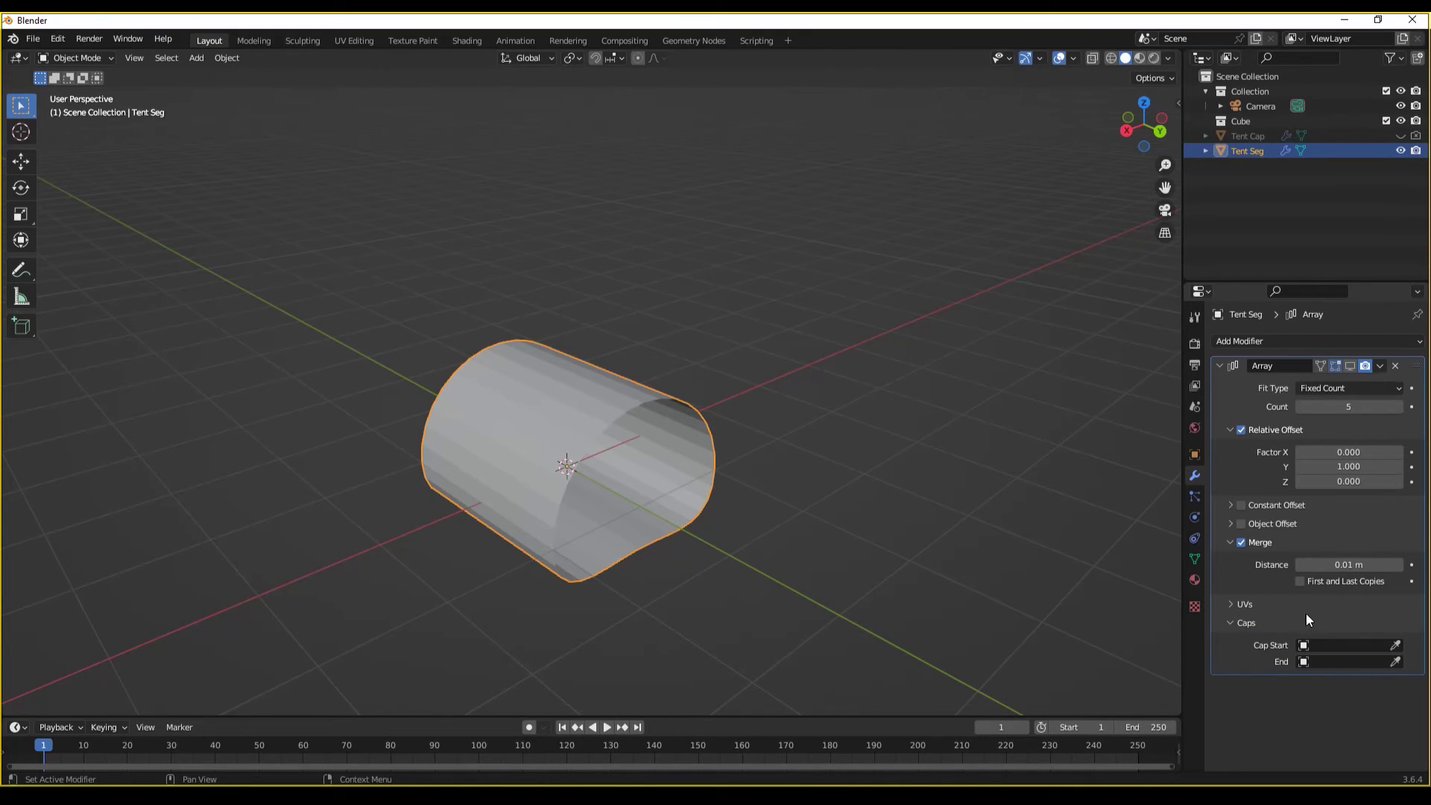
pyautogui.click(1345, 660)
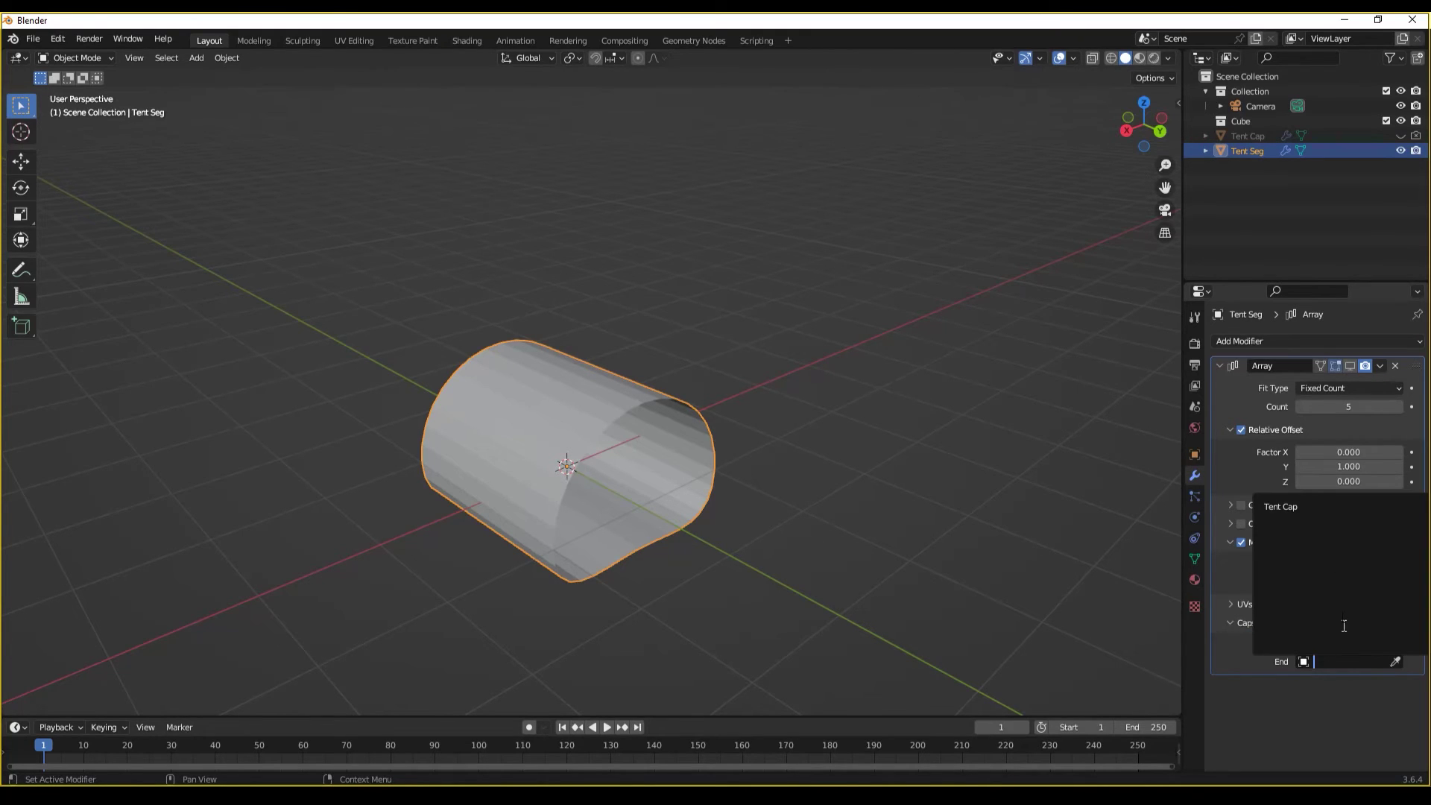
pyautogui.click(1304, 507)
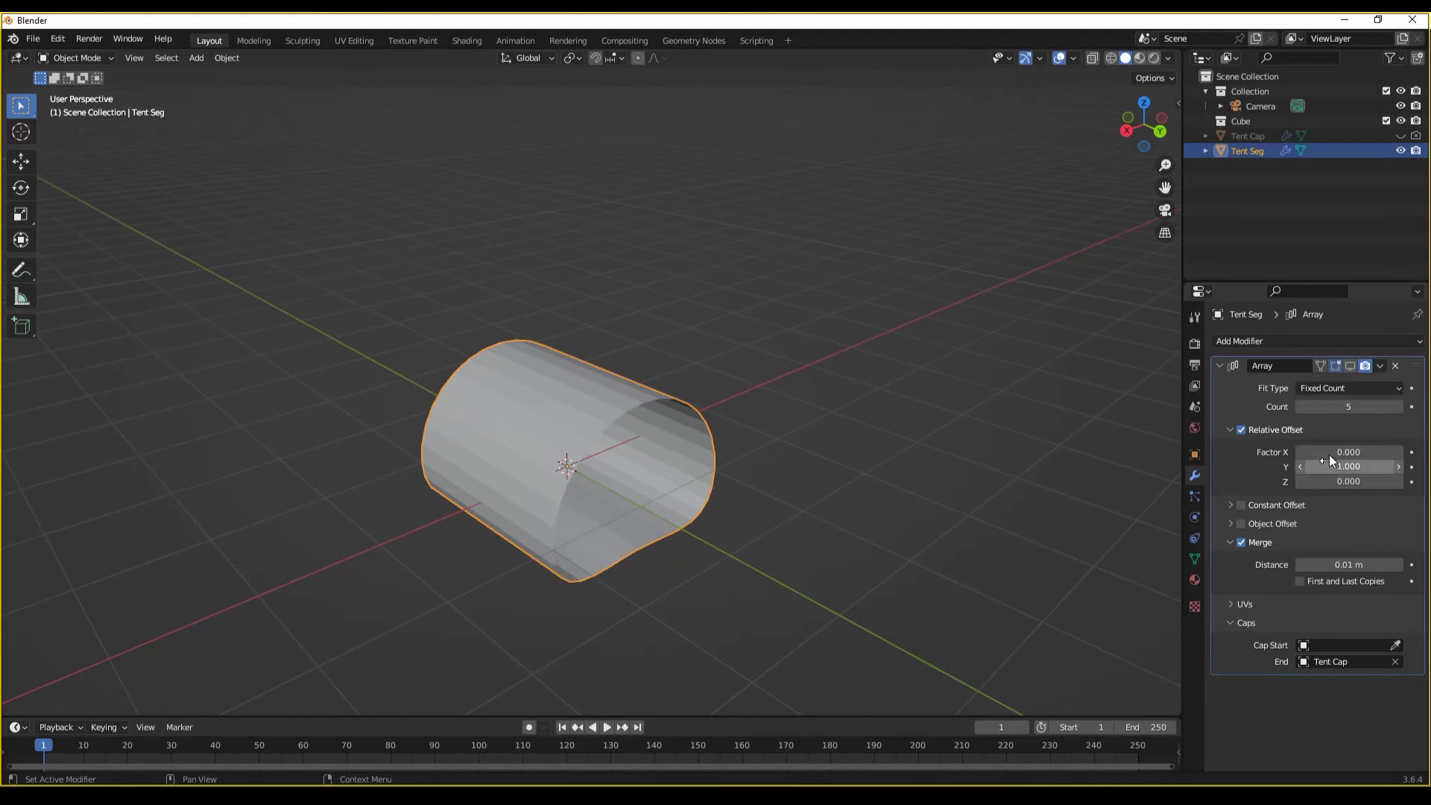
pyautogui.click(1354, 369)
pyautogui.scroll(-5, 768, 507)
pyautogui.moveTo(768, 507)
pyautogui.mouseDown(button='middle')
pyautogui.moveTo(735, 485)
pyautogui.moveTo(573, 462)
pyautogui.moveTo(483, 407)
pyautogui.moveTo(495, 332)
pyautogui.moveTo(648, 295)
pyautogui.moveTo(834, 393)
pyautogui.moveTo(834, 437)
pyautogui.moveTo(745, 399)
pyautogui.moveTo(761, 308)
pyautogui.moveTo(709, 448)
pyautogui.moveTo(794, 437)
pyautogui.moveTo(749, 495)
pyautogui.mouseUp(button='middle')
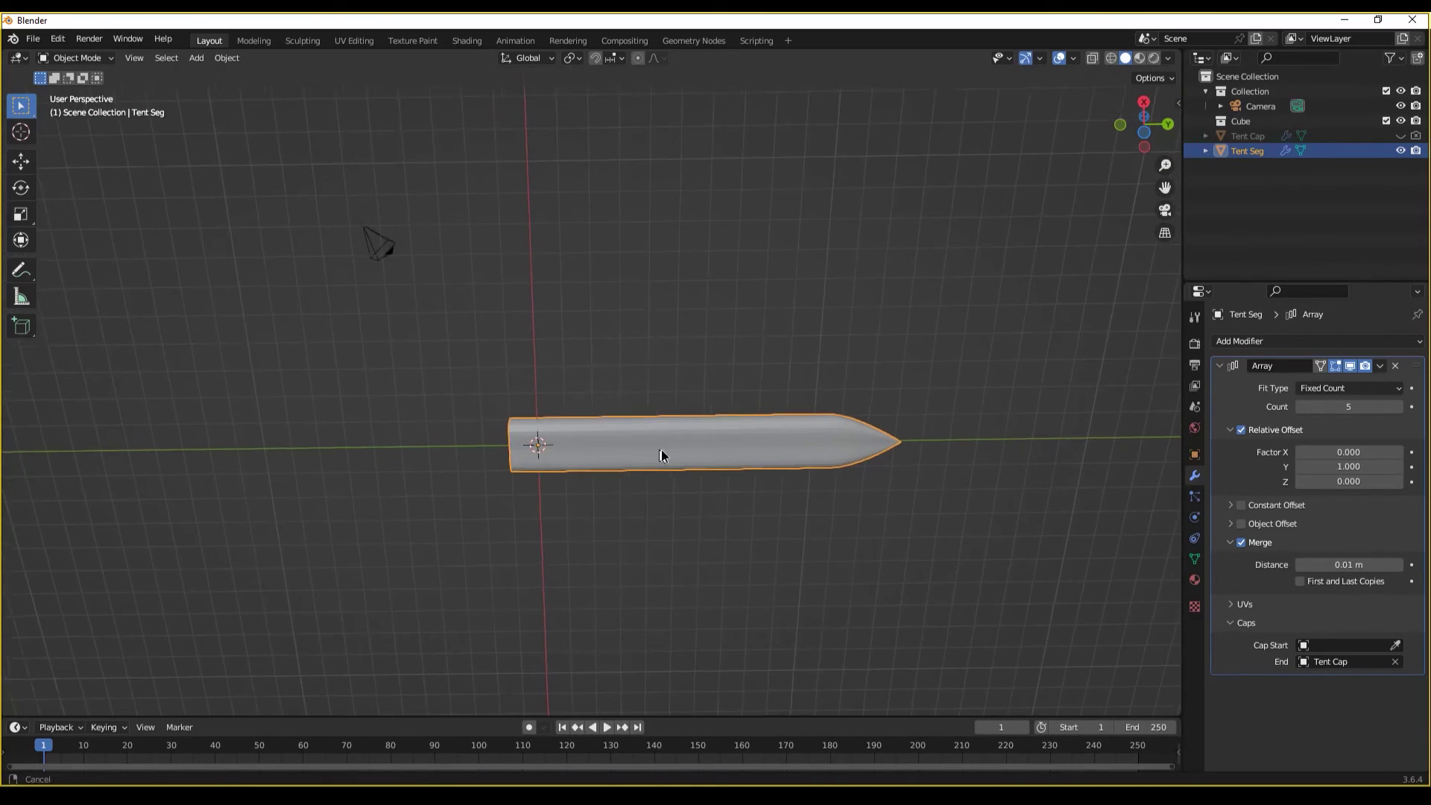
# - In Tent Seg's Edit Mode, add a cylinder and scale it down
pyautogui.scroll(4, 639, 440)
pyautogui.press('Tab')
pyautogui.moveTo(535, 497); pyautogui.dragTo(643, 440, button='middle')
pyautogui.hotkey('shift', 'a')
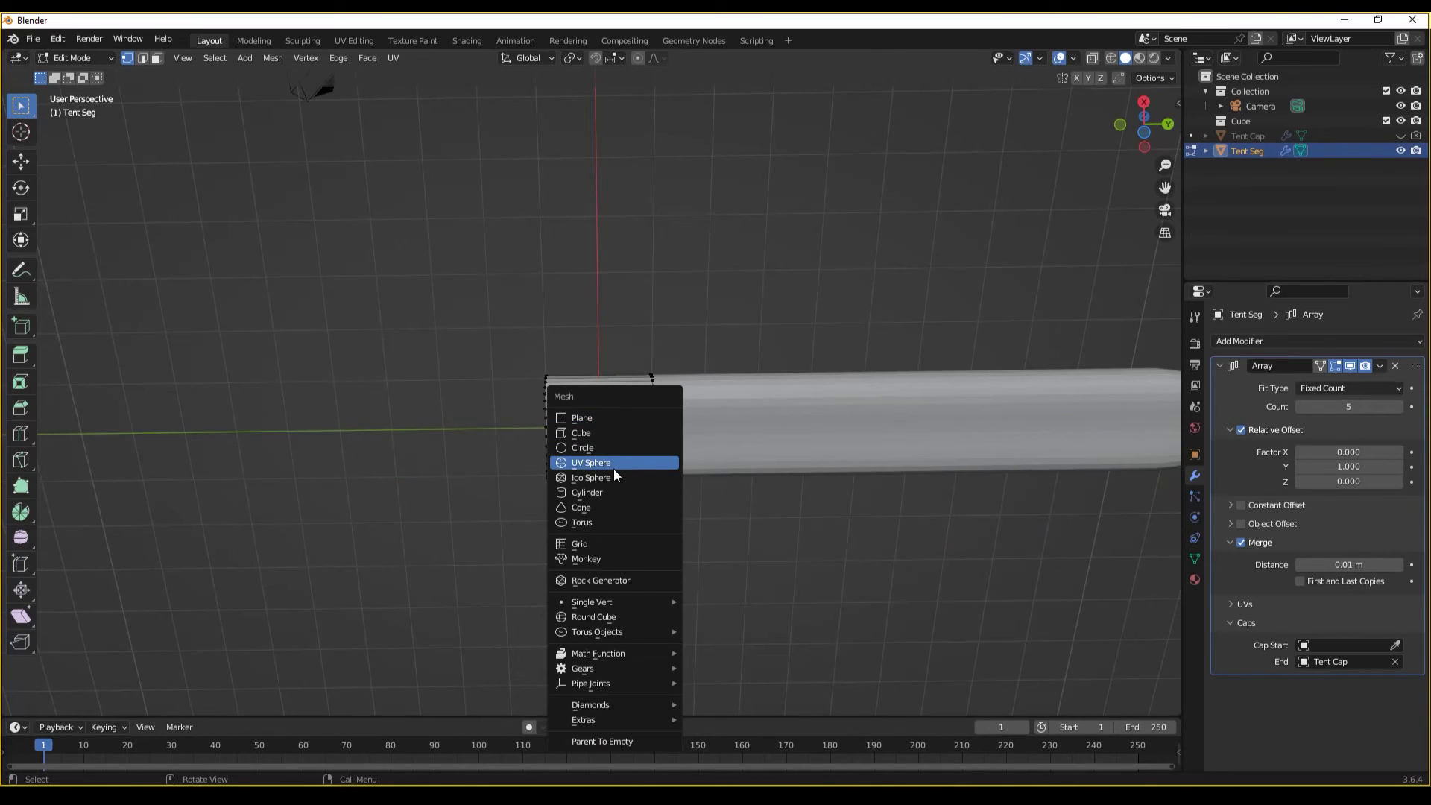
pyautogui.click(604, 493)
pyautogui.moveTo(602, 488); pyautogui.dragTo(671, 537, button='middle')
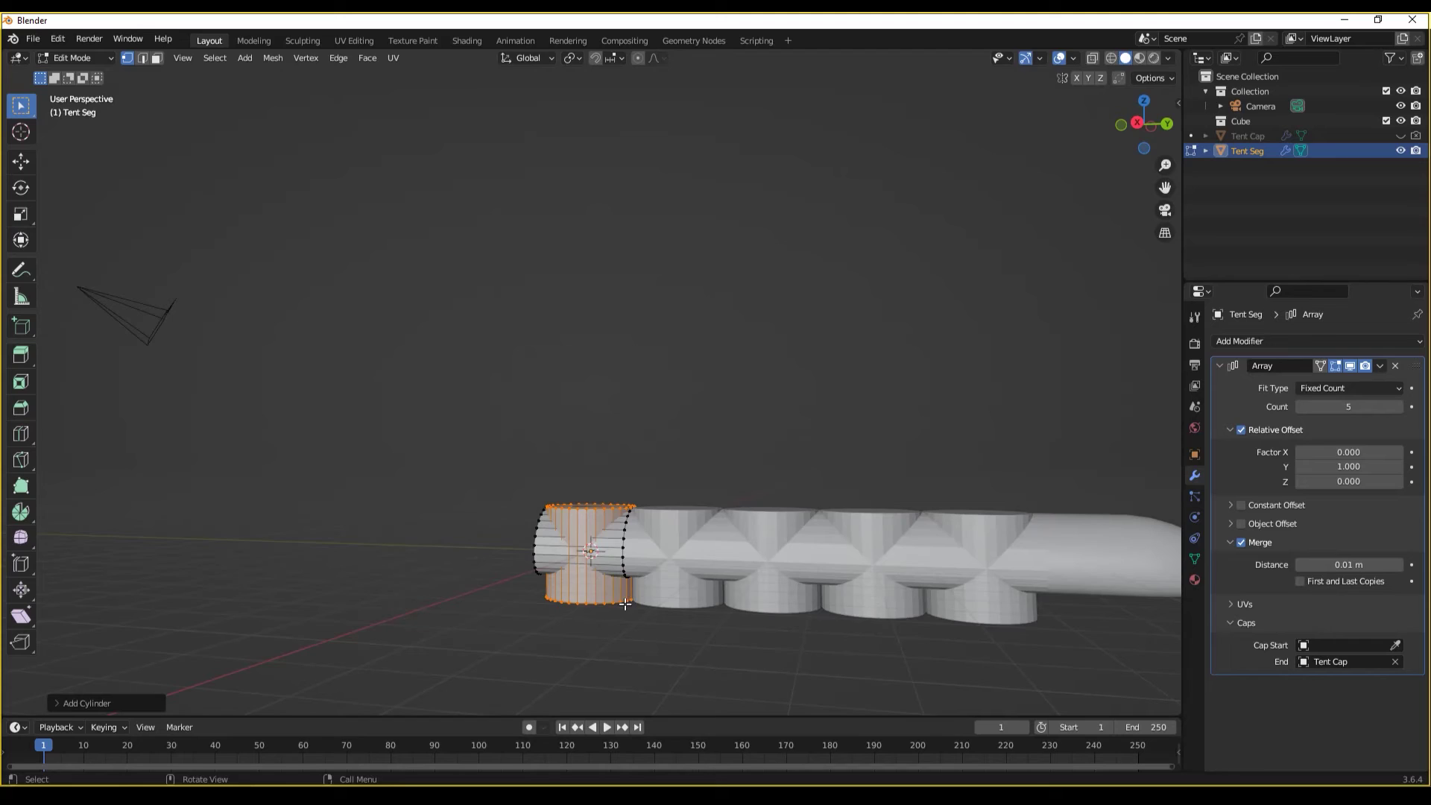
pyautogui.press('s')
pyautogui.click(727, 577)
# - Move the new cylinder along Z and shrink it to peg size
pyautogui.scroll(2, 705, 579)
pyautogui.press('g')
pyautogui.press('z')
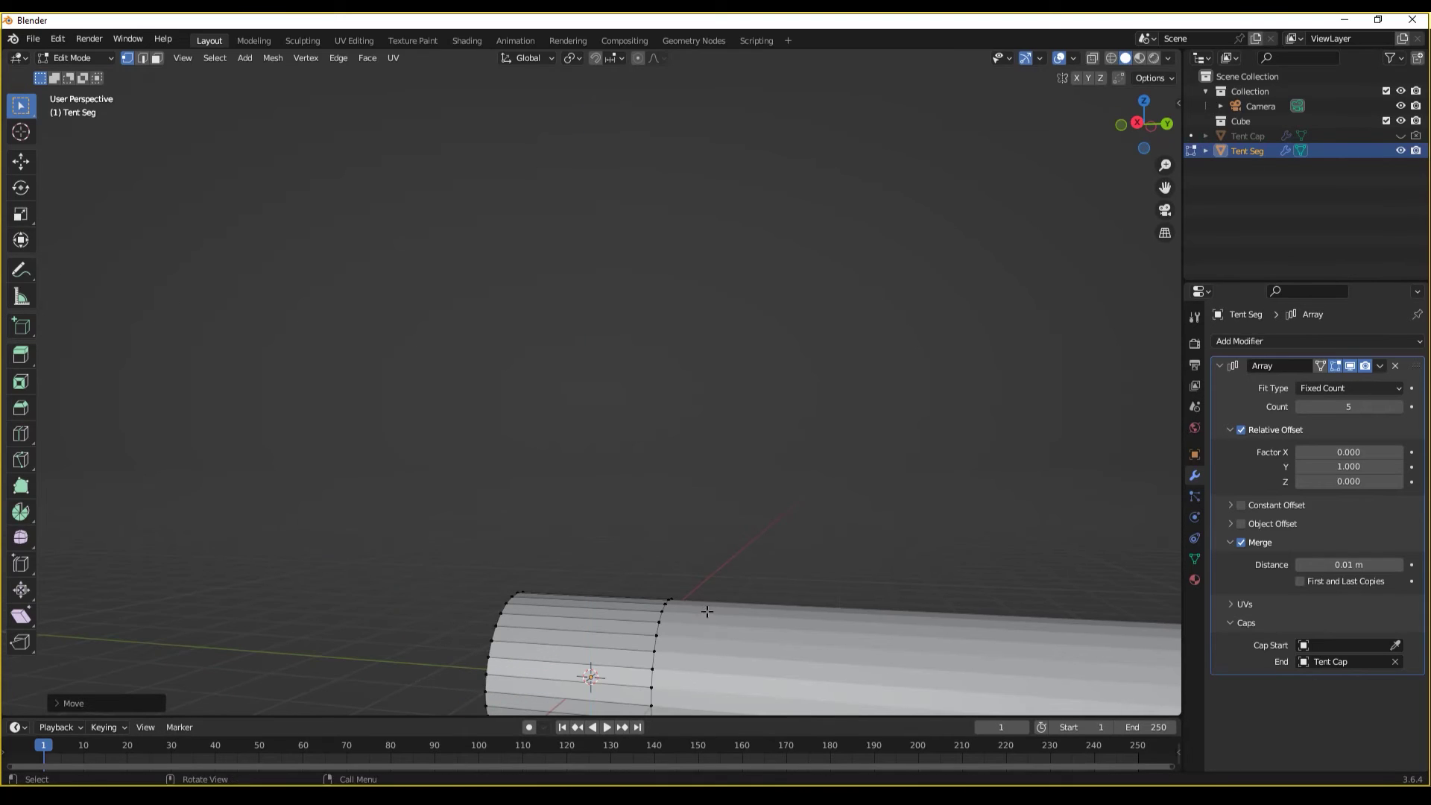
pyautogui.click(706, 589)
pyautogui.moveTo(706, 589); pyautogui.dragTo(708, 463, button='middle')
pyautogui.press('s')
pyautogui.click(720, 421)
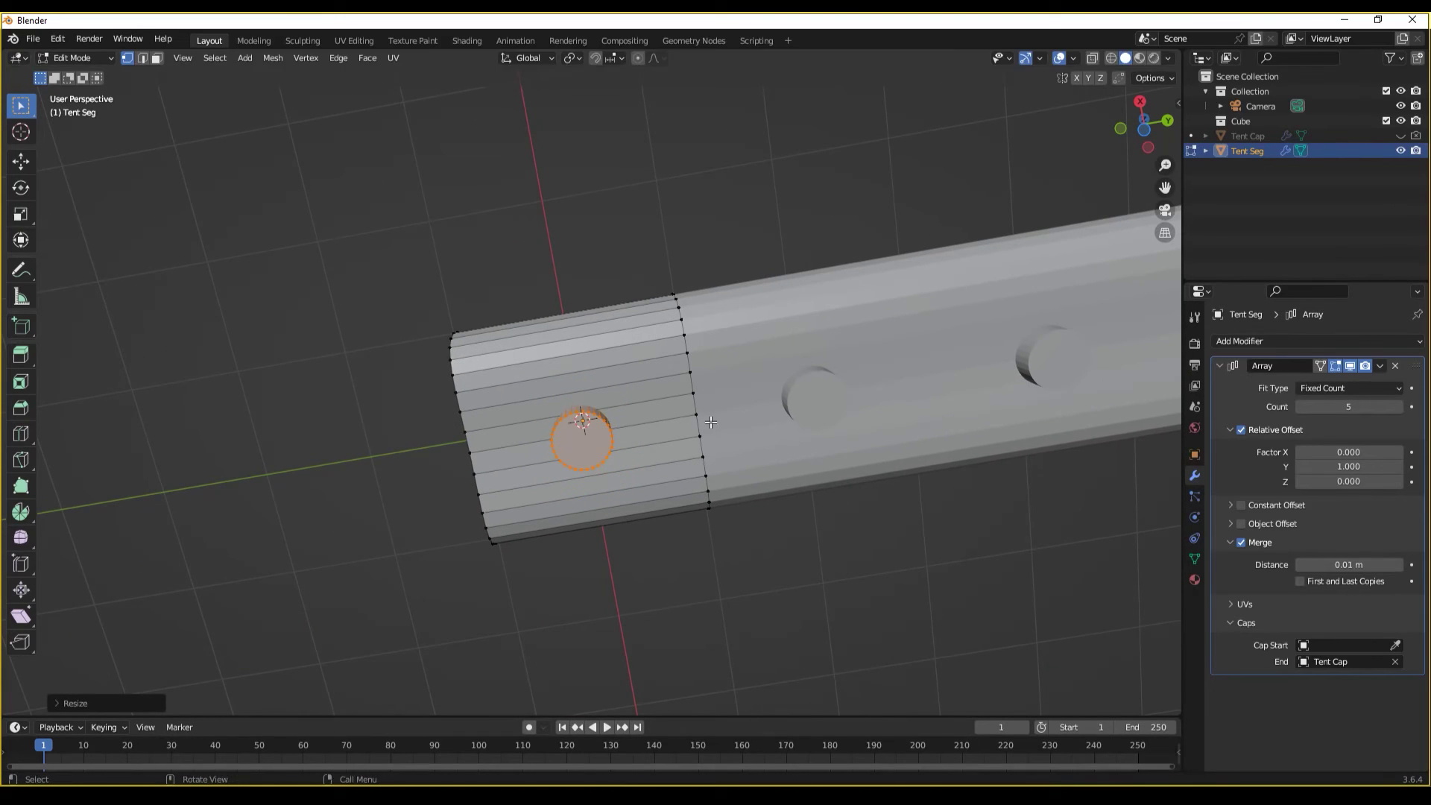
# - Position the peg on the tube's underside with axis-constrained moves
pyautogui.press('g')
pyautogui.press('y')
pyautogui.press('x')
pyautogui.press('x')
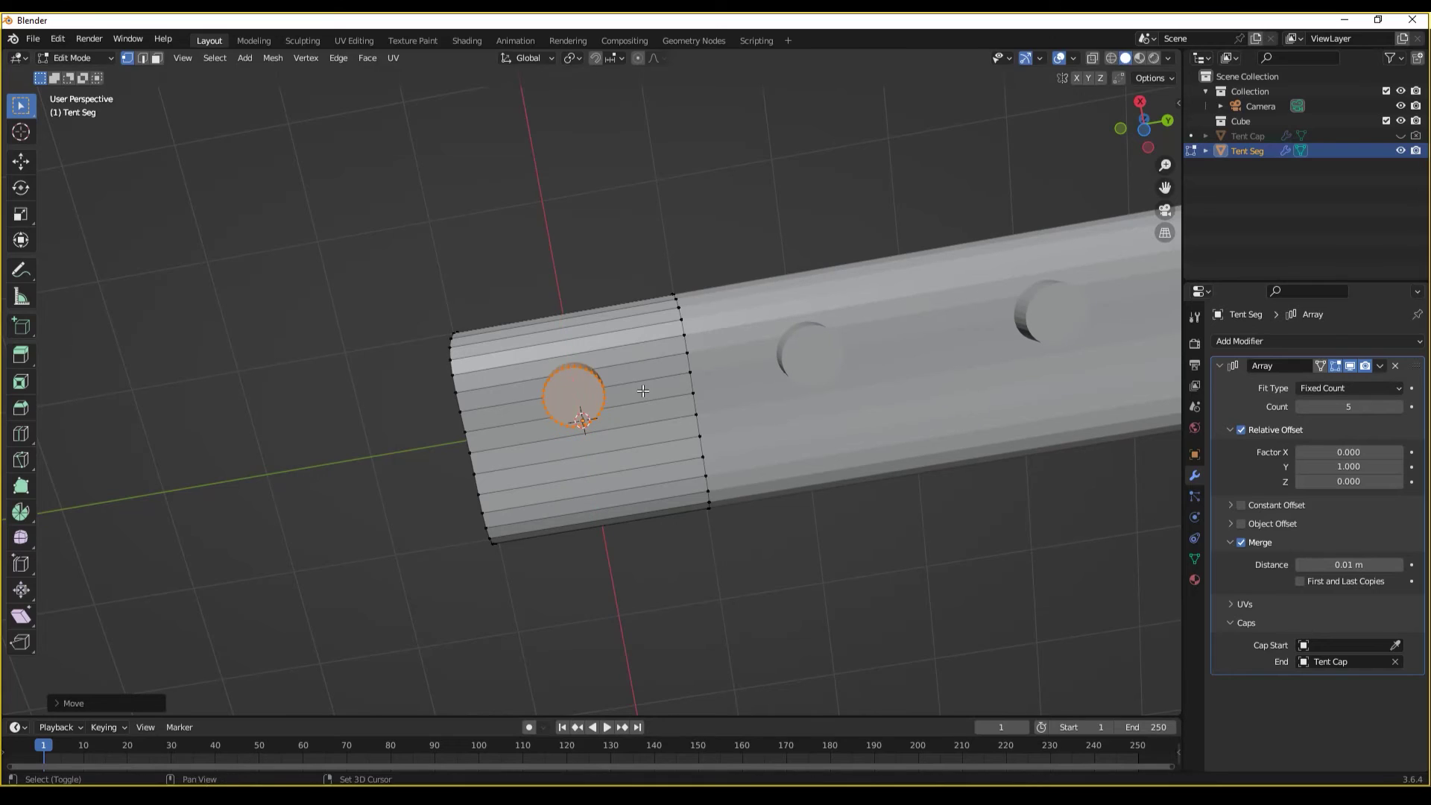
pyautogui.press('z')
pyautogui.press('y')
pyautogui.click(675, 453)
pyautogui.press('x')
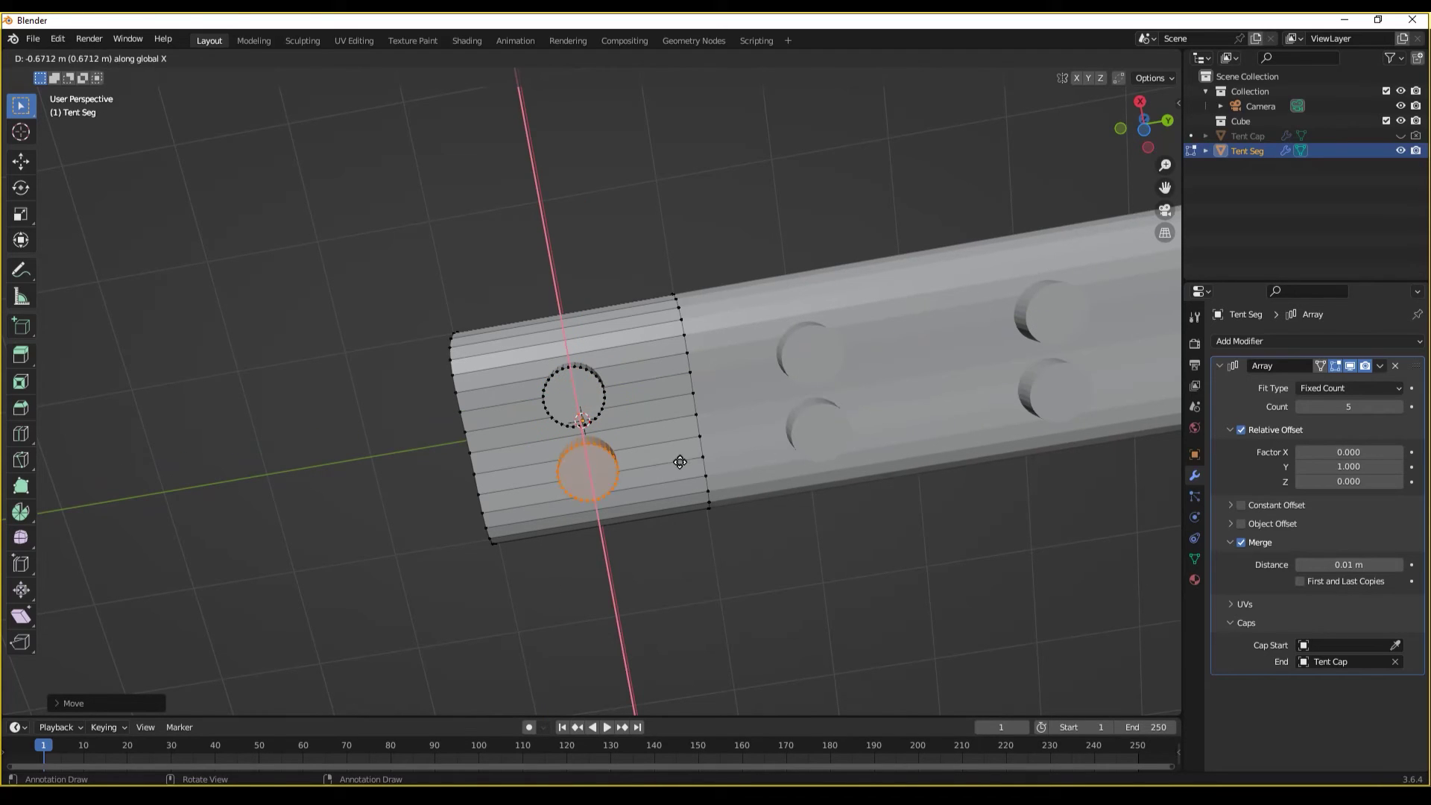
pyautogui.click(682, 472)
# - Duplicate the peg along Y and stagger the two pegs along the tube
pyautogui.hotkey('shift', 'd')
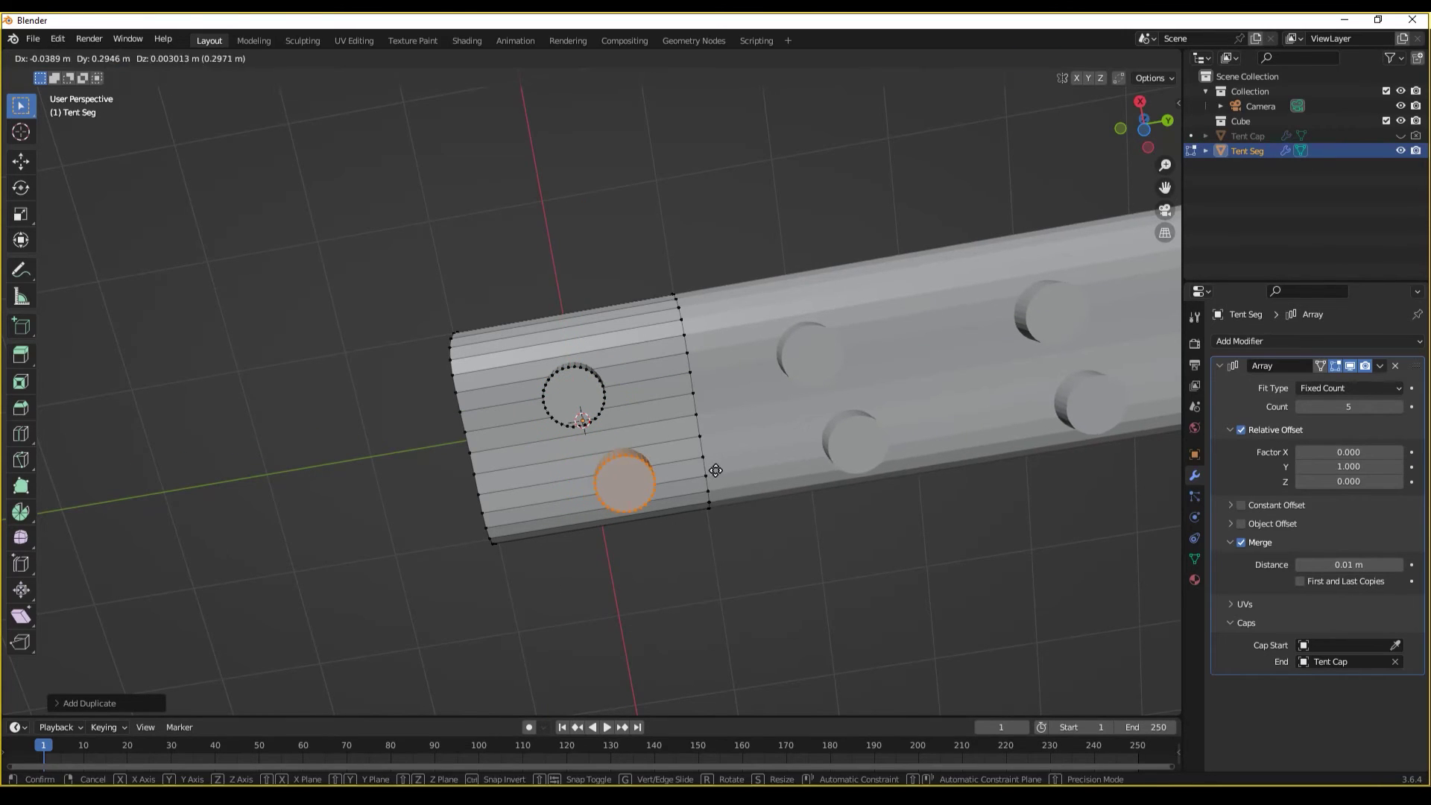
pyautogui.press('x')
pyautogui.press('y')
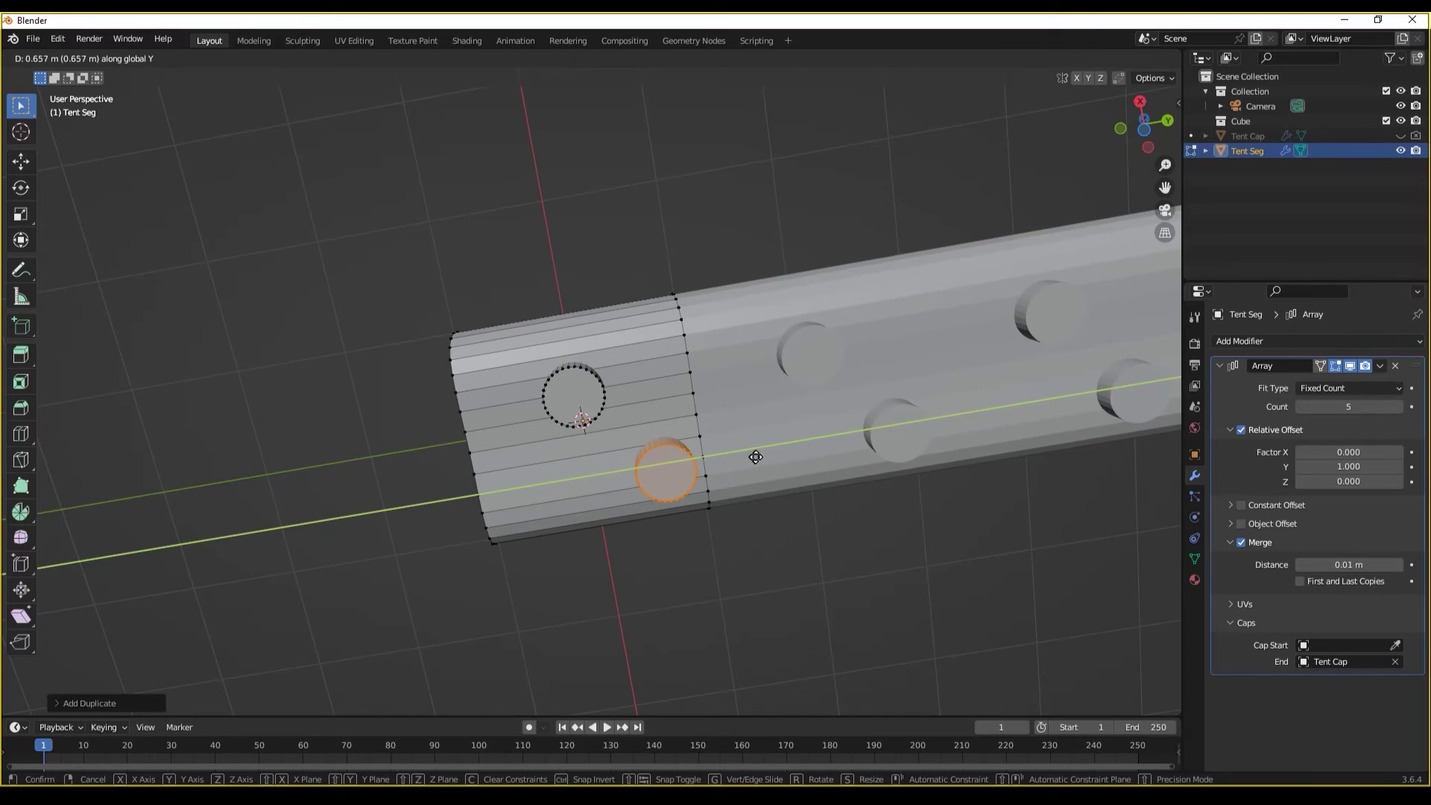
pyautogui.click(762, 456)
pyautogui.click(594, 382)
pyautogui.press('l')
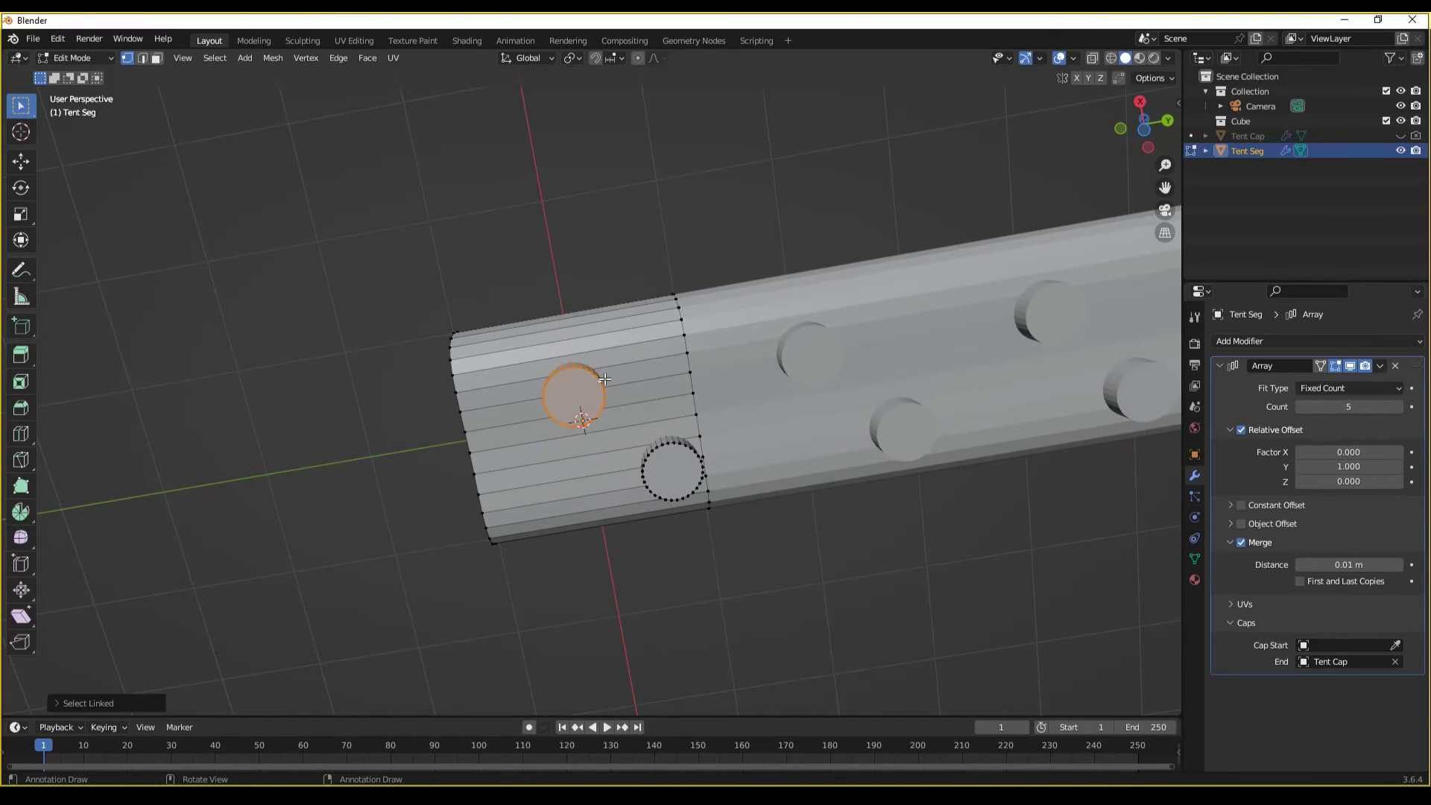
pyautogui.press('g')
pyautogui.press('x')
pyautogui.press('y')
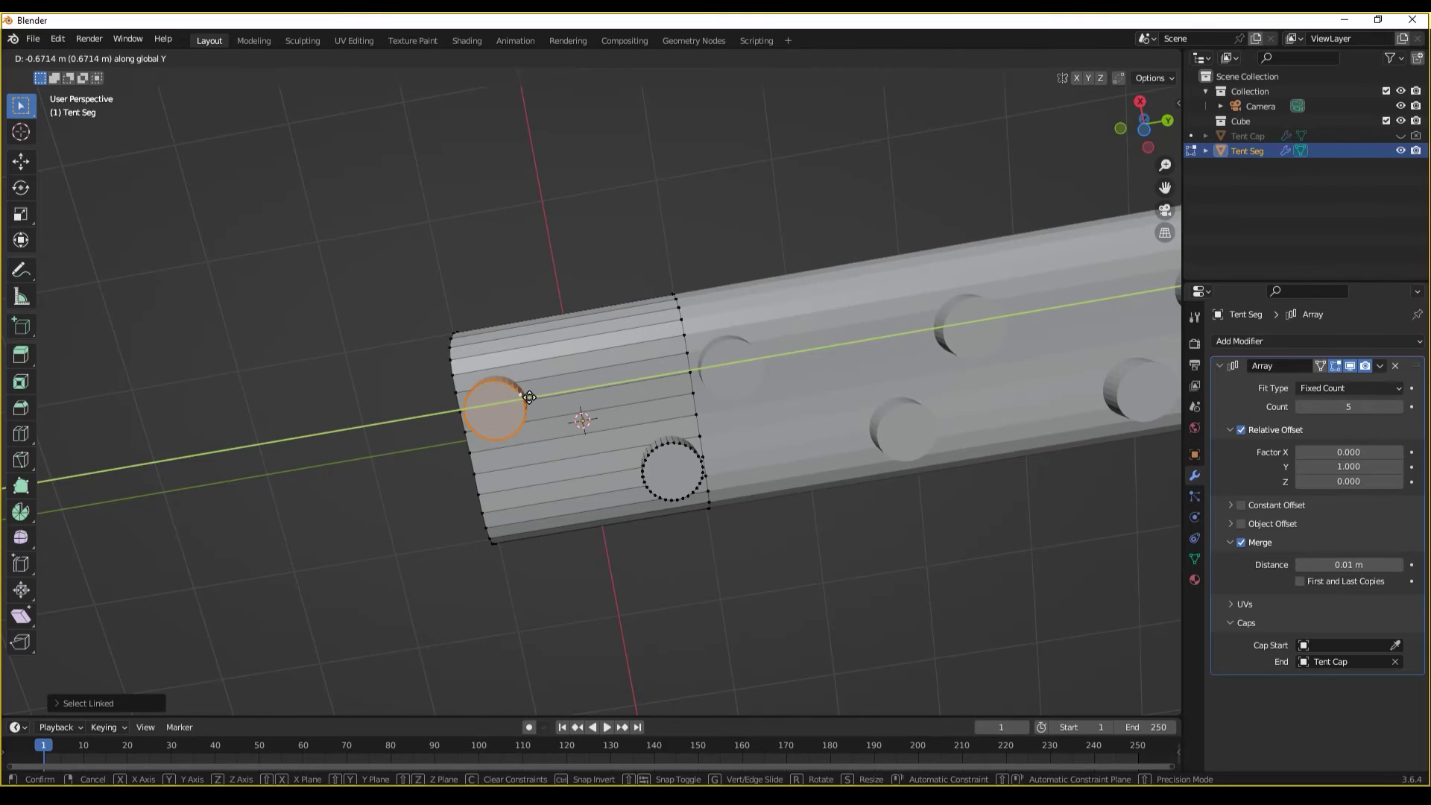
pyautogui.click(530, 397)
pyautogui.moveTo(531, 399); pyautogui.dragTo(696, 328, button='middle')
# - Reselect the tentacle segment, return to Edit Mode, and orbit to the tube end's pegs
pyautogui.press('Tab')
pyautogui.click(709, 375)
pyautogui.scroll(5, 696, 329)
pyautogui.click(666, 283)
pyautogui.press('Tab')
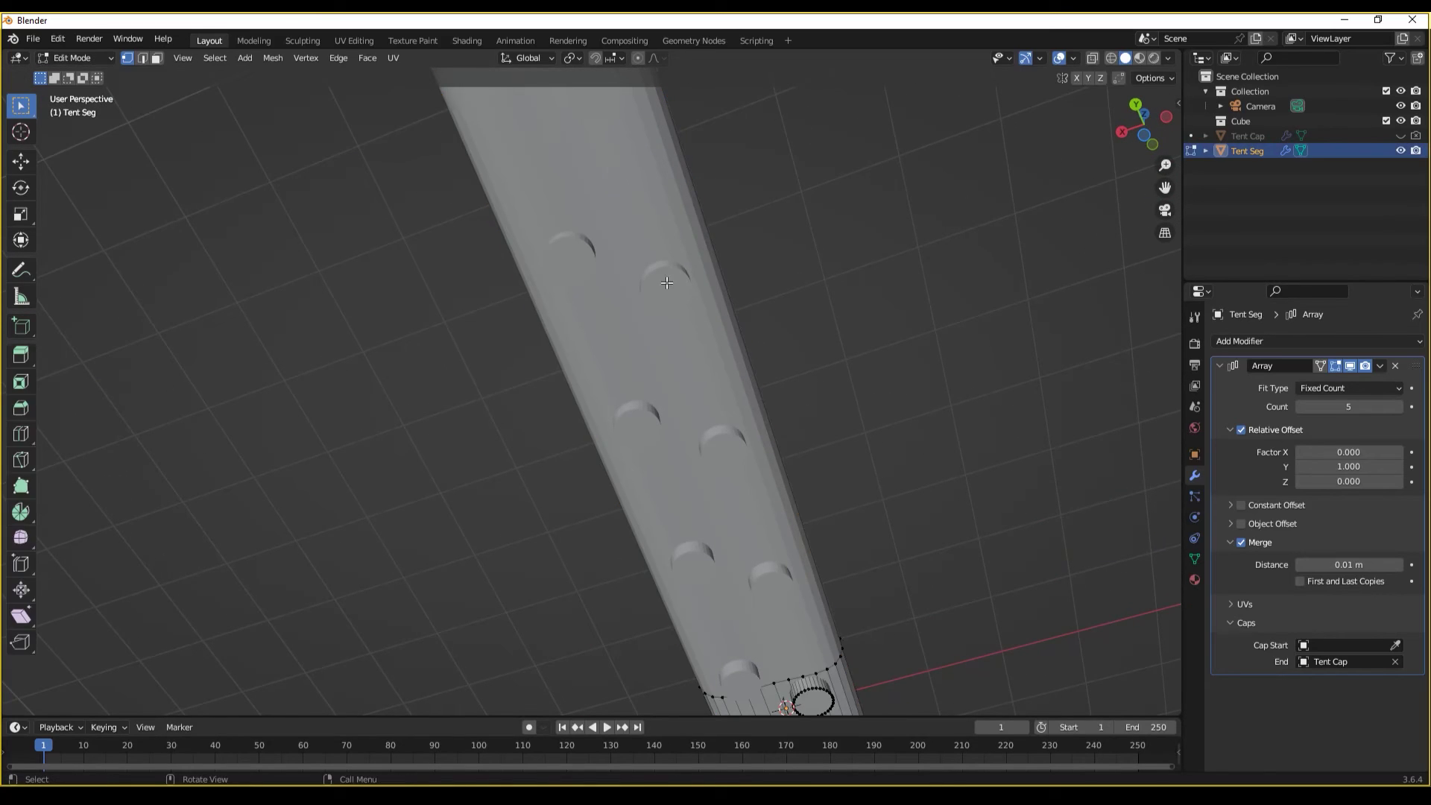
pyautogui.scroll(-3, 840, 322)
pyautogui.moveTo(840, 322); pyautogui.dragTo(687, 432, button='middle')
pyautogui.scroll(3, 686, 432)
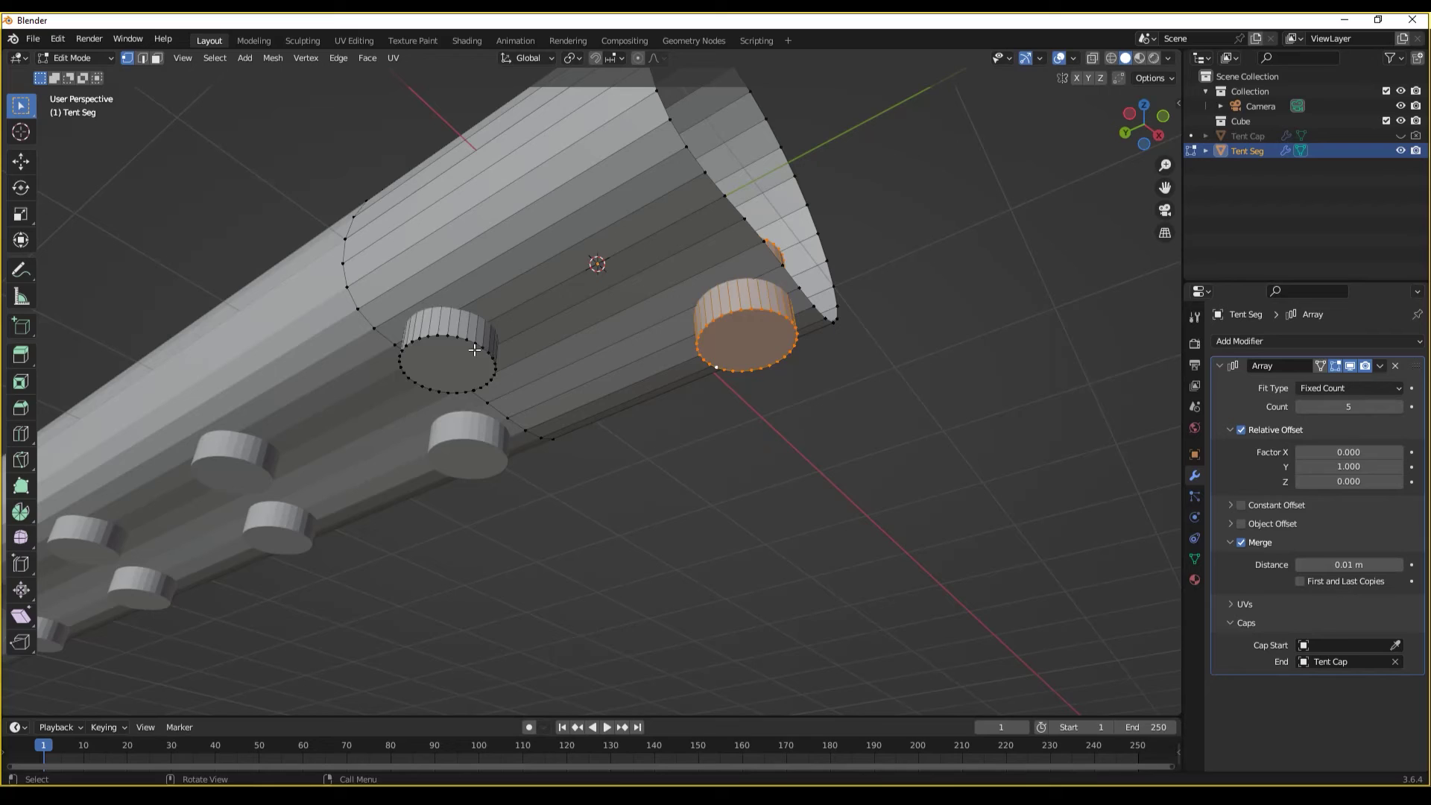
# - Bevel the bottom rims of both pegs to round them off
pyautogui.keyDown('alt'); pyautogui.click(475, 349); pyautogui.keyUp('alt')
pyautogui.keyDown('alt'); pyautogui.keyDown('shift'); pyautogui.click(762, 313); pyautogui.keyUp('shift'); pyautogui.keyUp('alt')
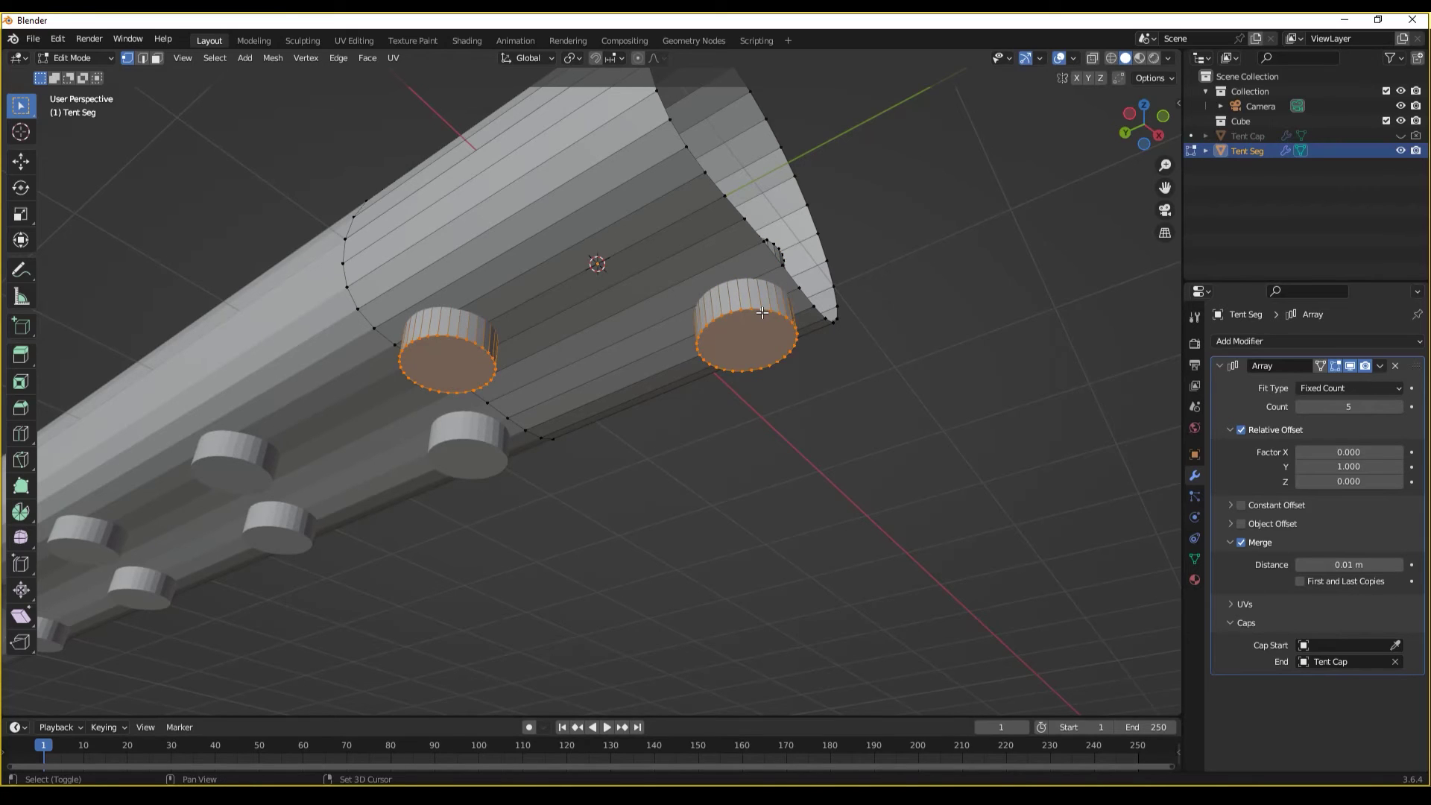
pyautogui.hotkey('ctrl', 'b')
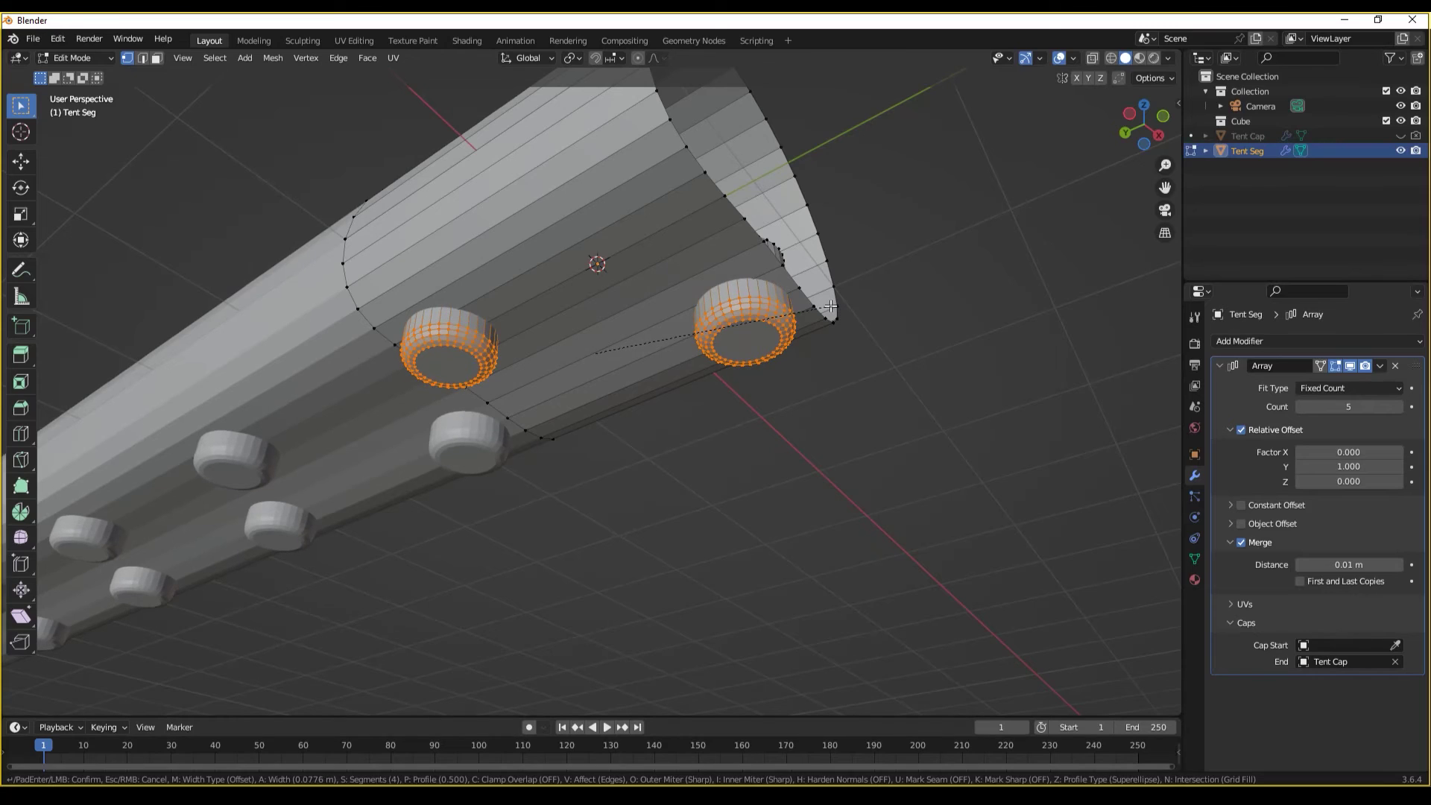
pyautogui.click(694, 285)
# - In face mode, inset the peg caps and extrude them inward to form hollows
pyautogui.click(158, 58)
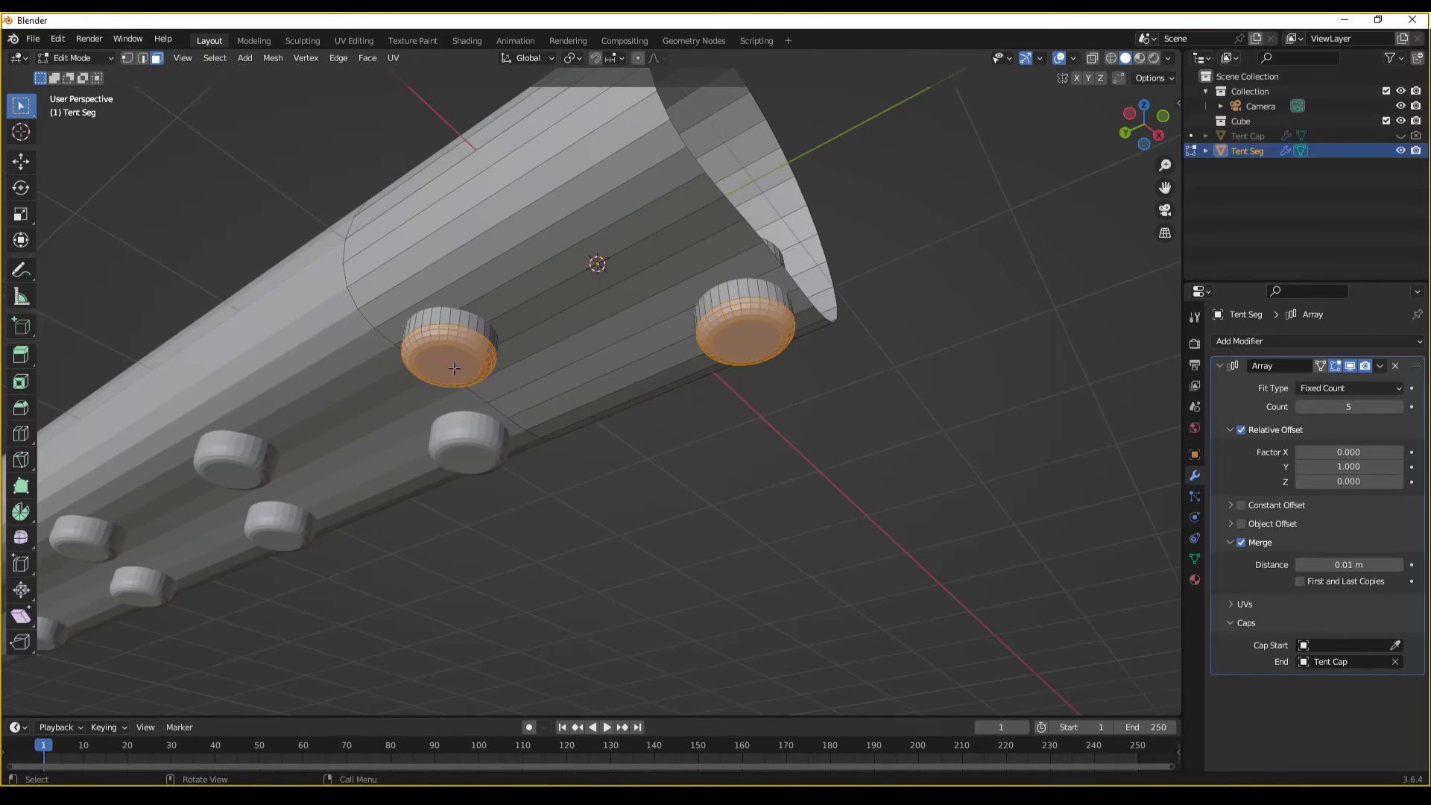
pyautogui.press('i')
pyautogui.click(968, 341)
pyautogui.press('e')
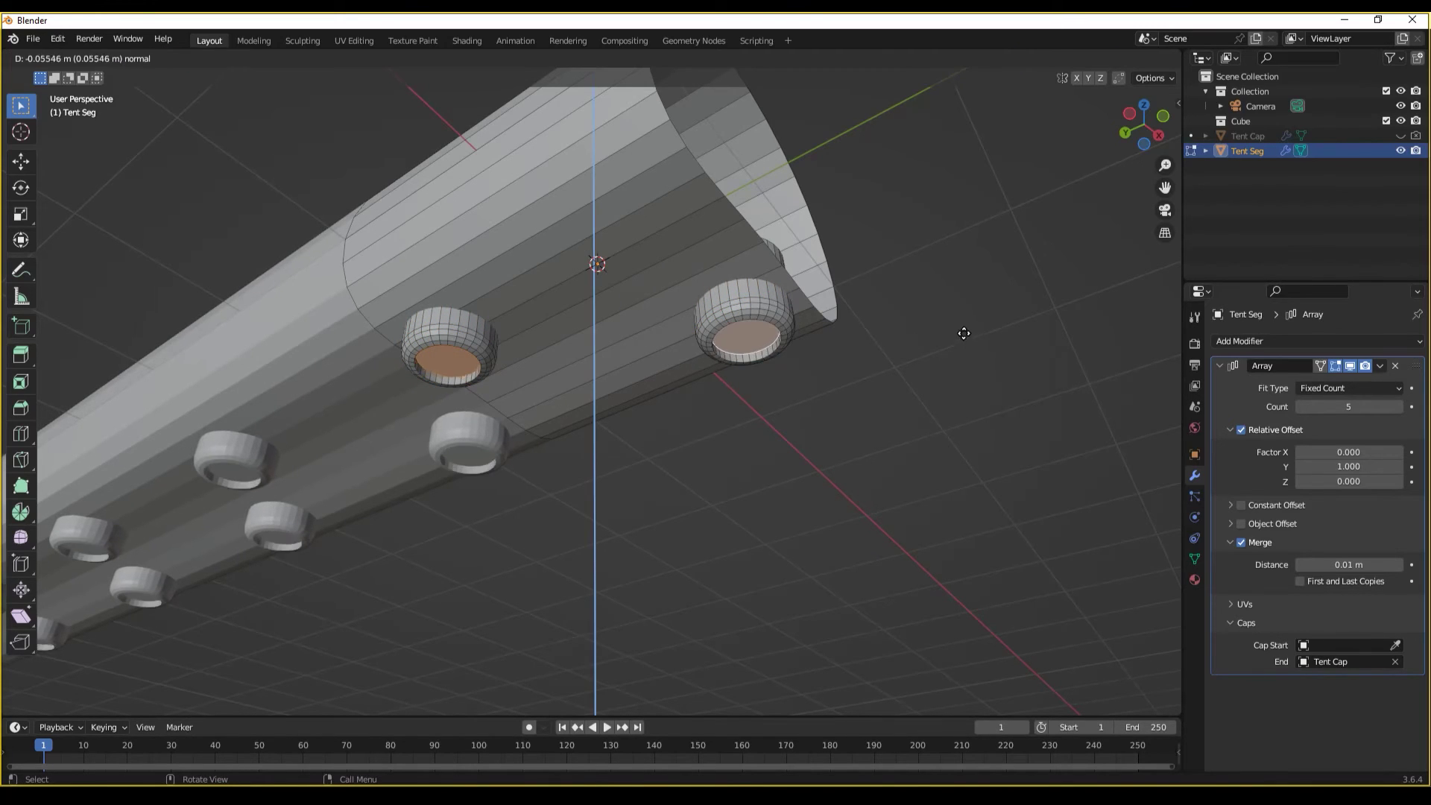
pyautogui.click(1029, 332)
# - Shrink the hollow bottoms about Individual Origins and bevel the hollow edges
pyautogui.click(575, 56)
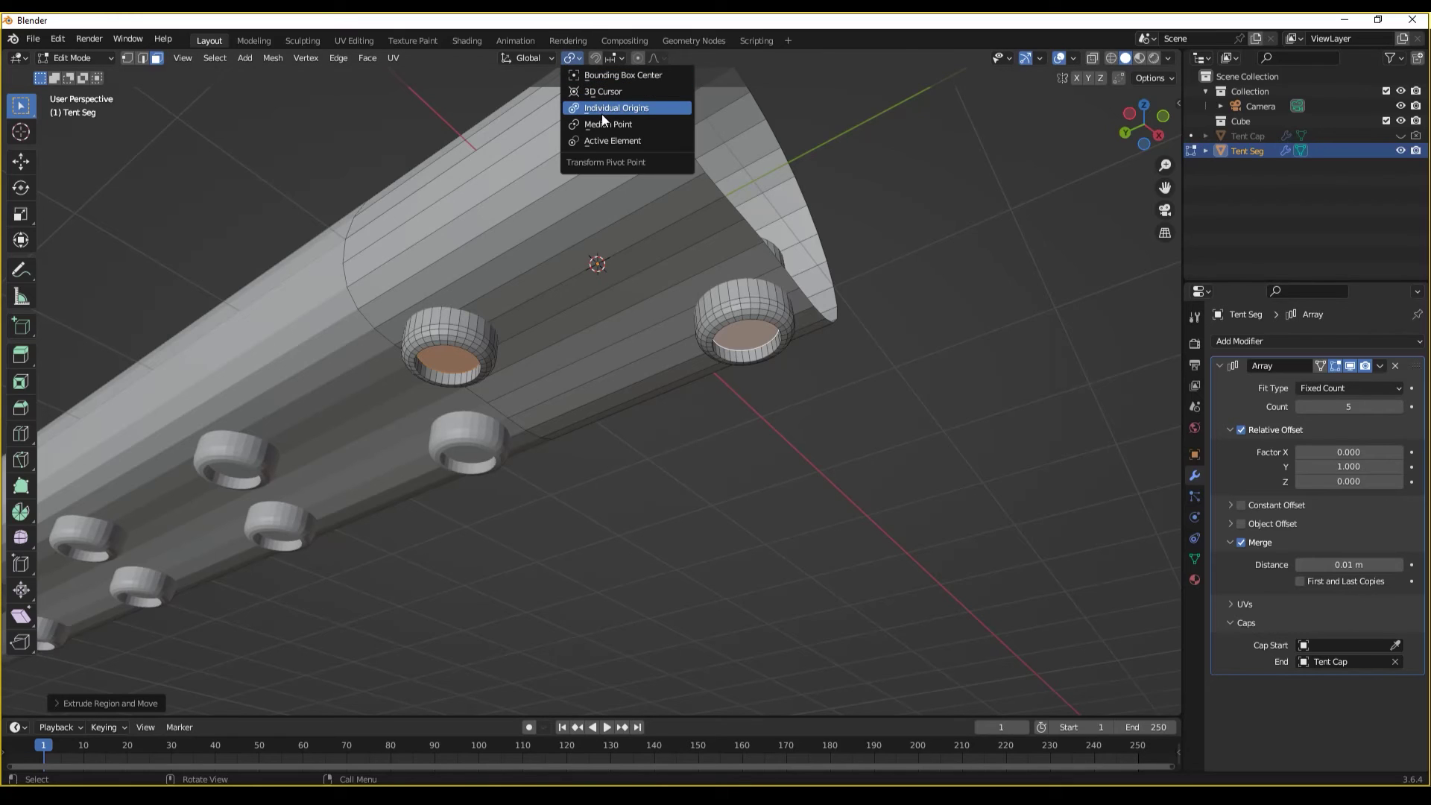
pyautogui.click(606, 111)
pyautogui.press('s')
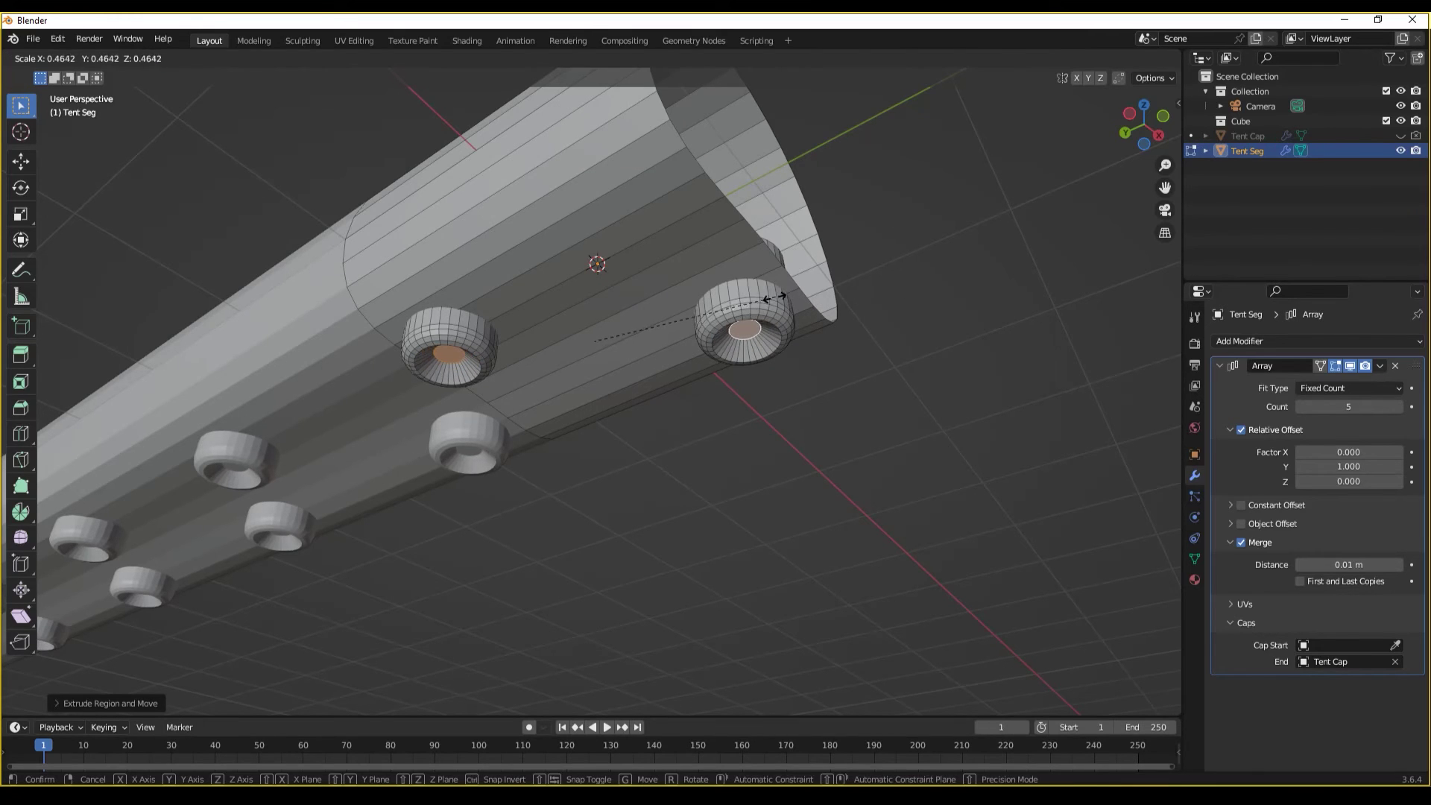
pyautogui.click(848, 302)
pyautogui.hotkey('ctrl', 'b')
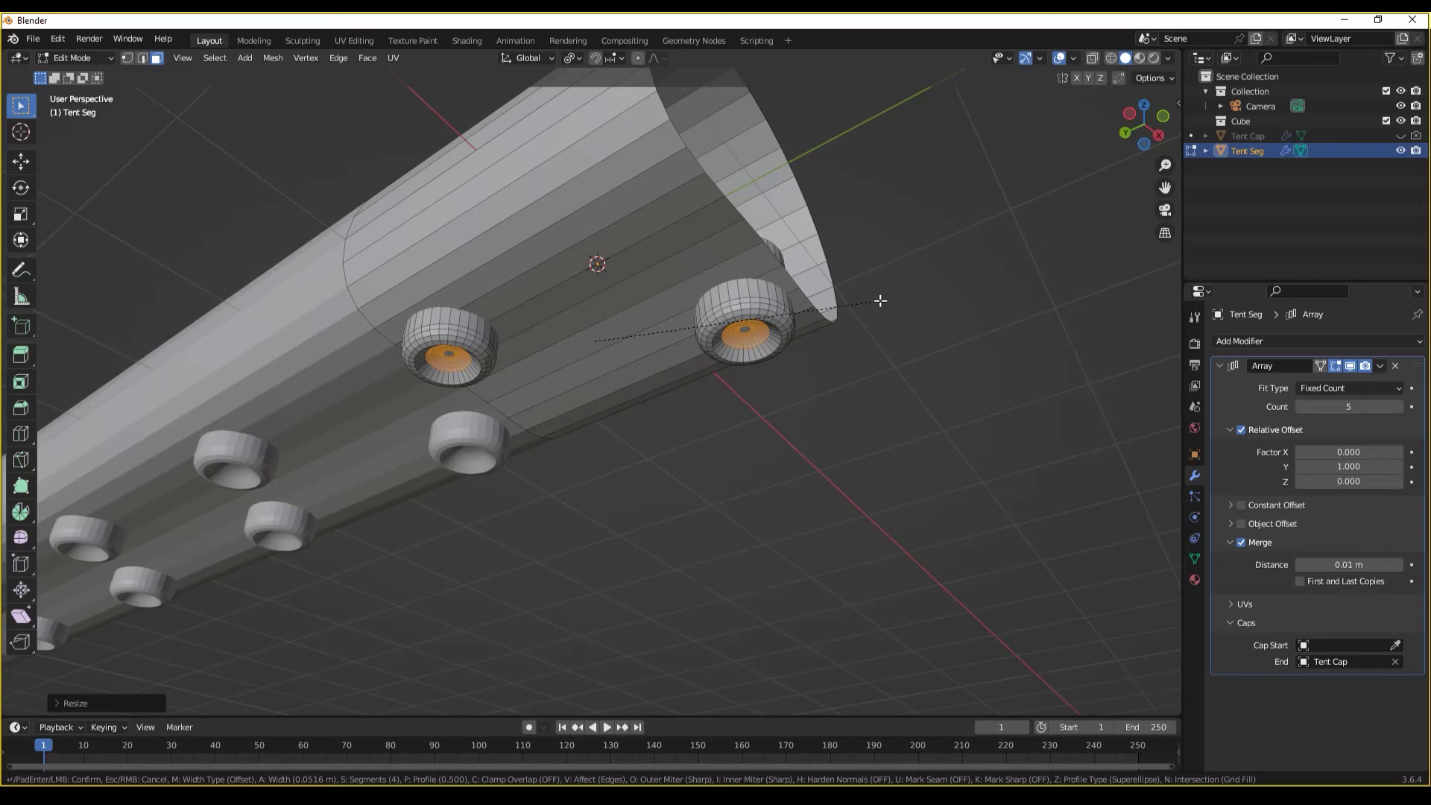
pyautogui.click(880, 301)
# - Return to Object Mode, deselect, and orbit out to view the whole segment
pyautogui.press('Tab')
pyautogui.click(828, 333)
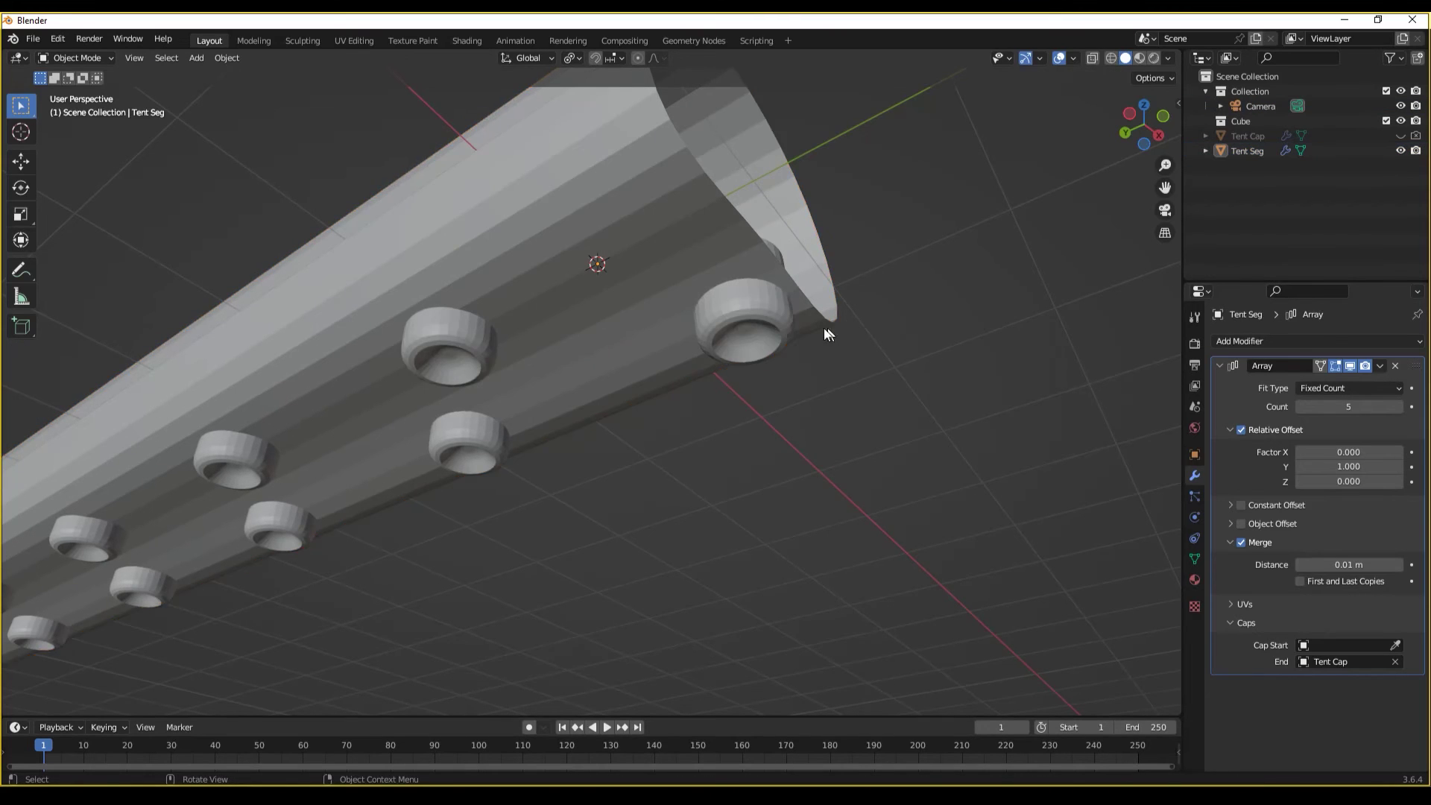
pyautogui.moveTo(827, 333); pyautogui.dragTo(741, 480, button='middle')
# - Add a Bezier curve and switch the viewport to wireframe shading
pyautogui.hotkey('shift', 'a')
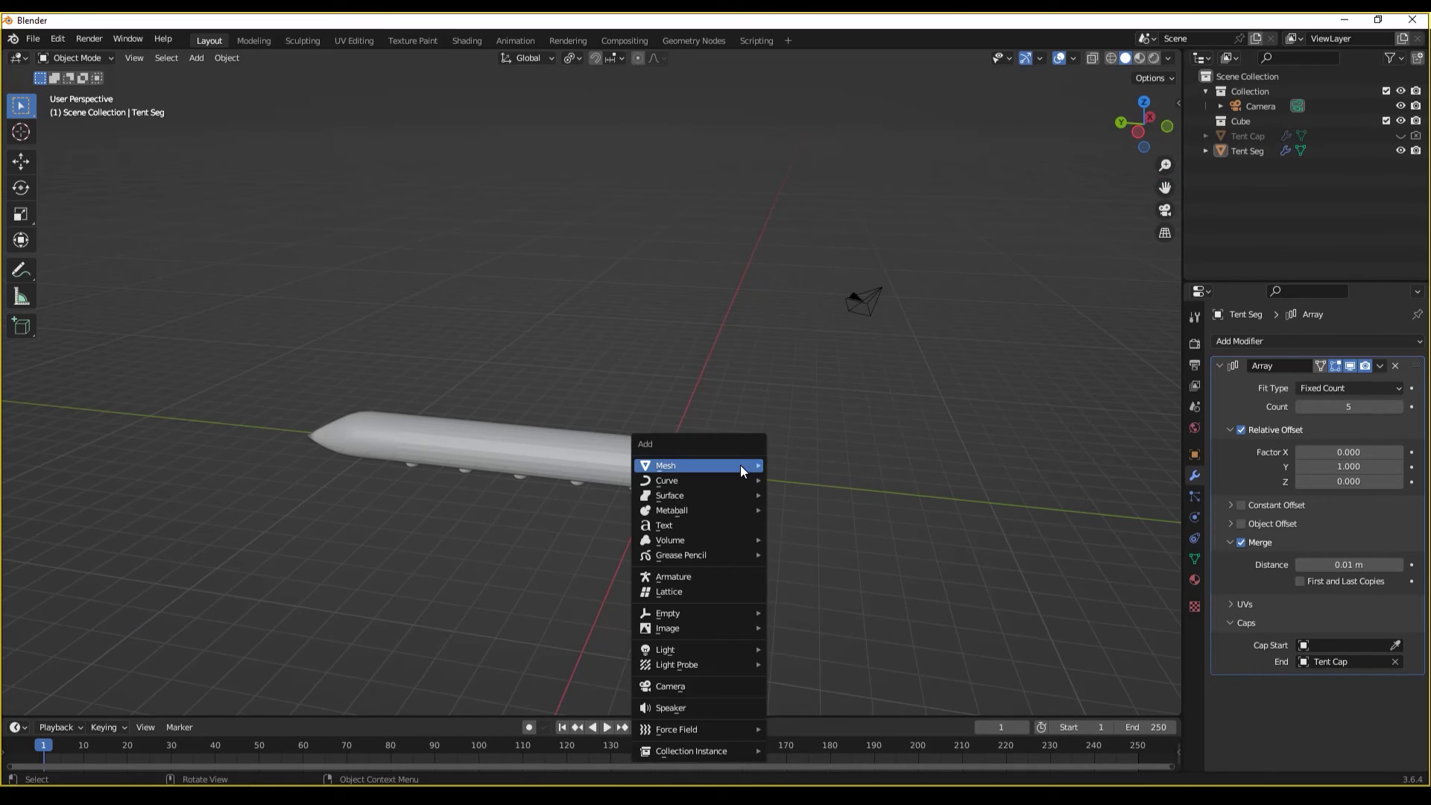
pyautogui.moveTo(713, 480)
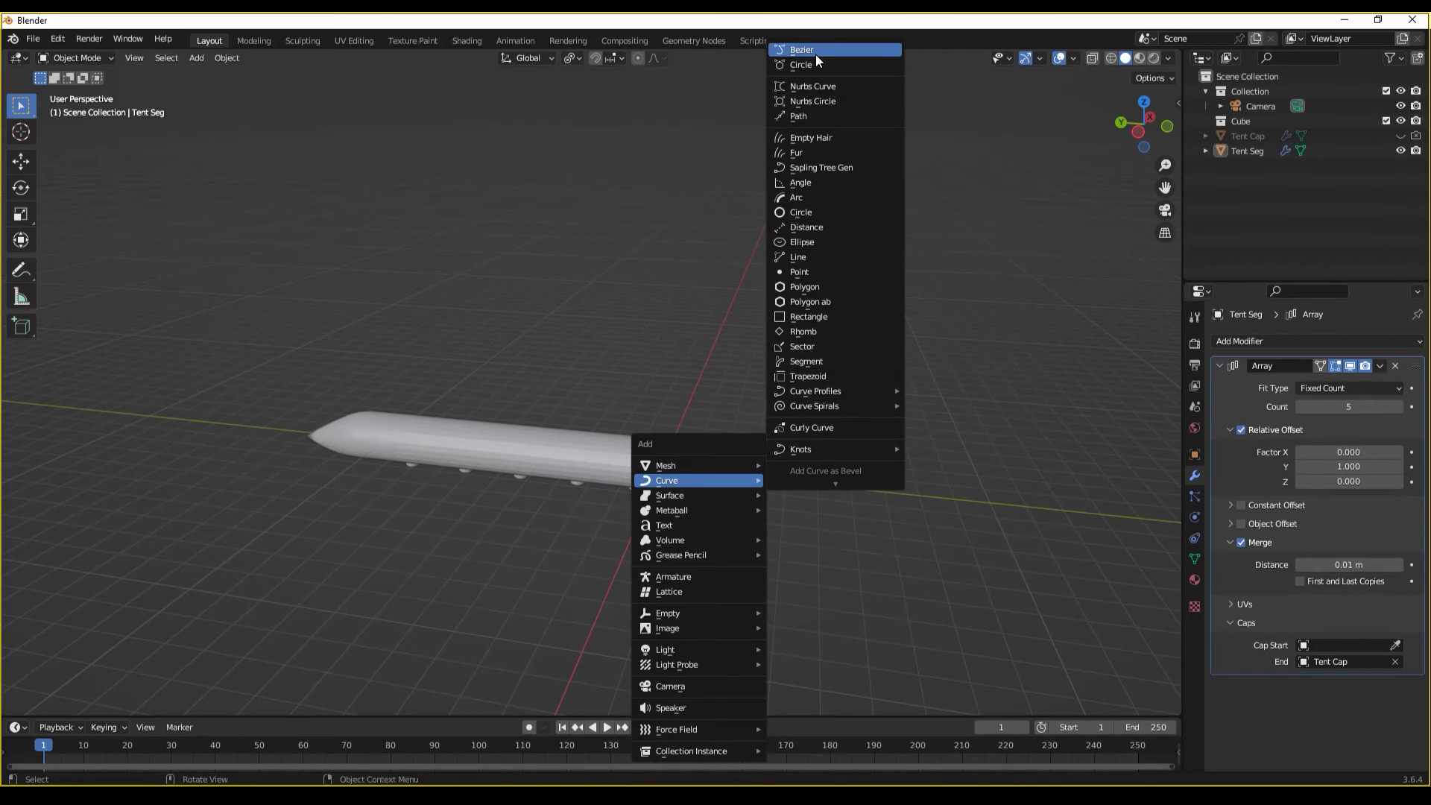
pyautogui.click(817, 50)
pyautogui.press('z')
pyautogui.click(684, 389)
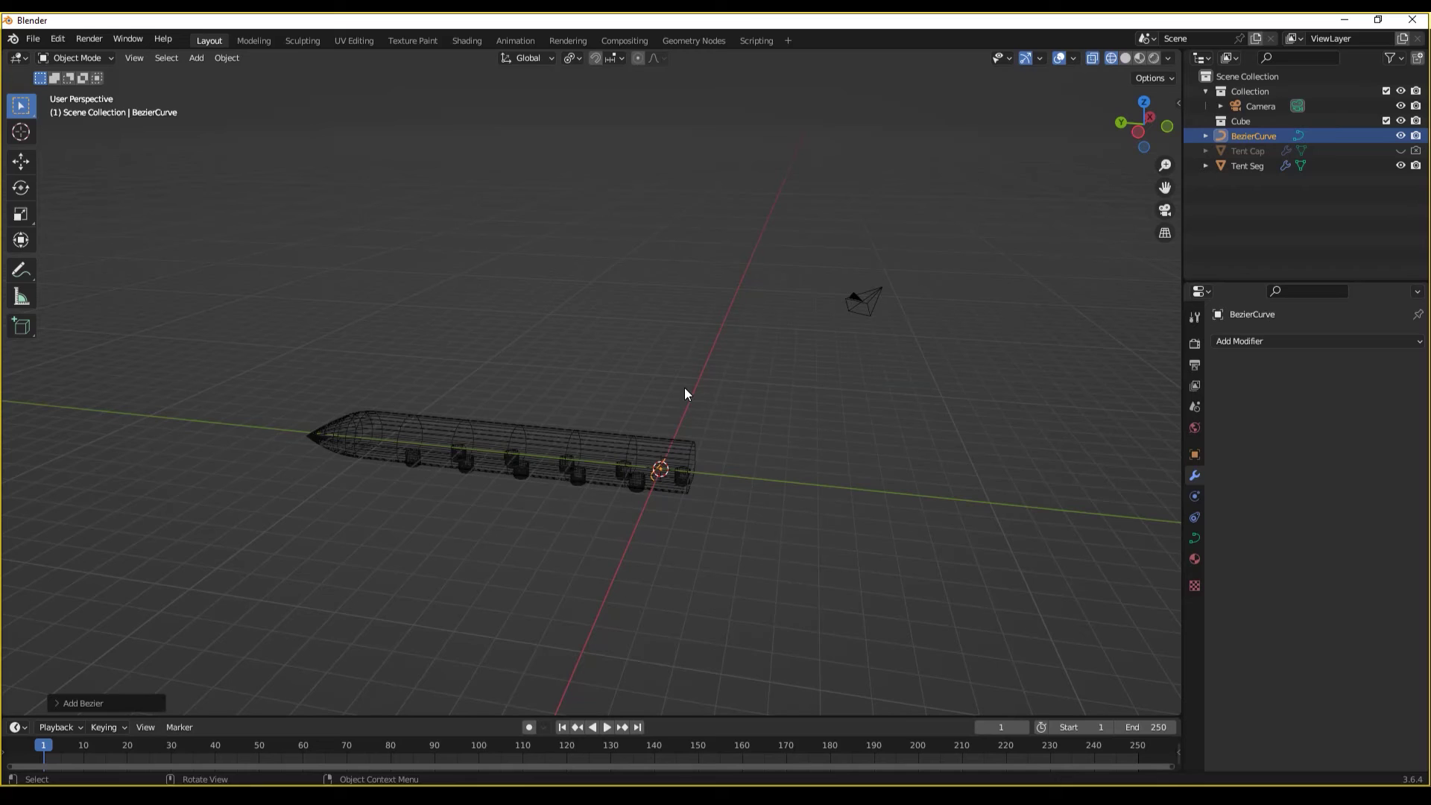
# - In Edit Mode, scale the curve up, then lengthen its handles by scaling about the set pivot
pyautogui.press('Tab')
pyautogui.press('s')
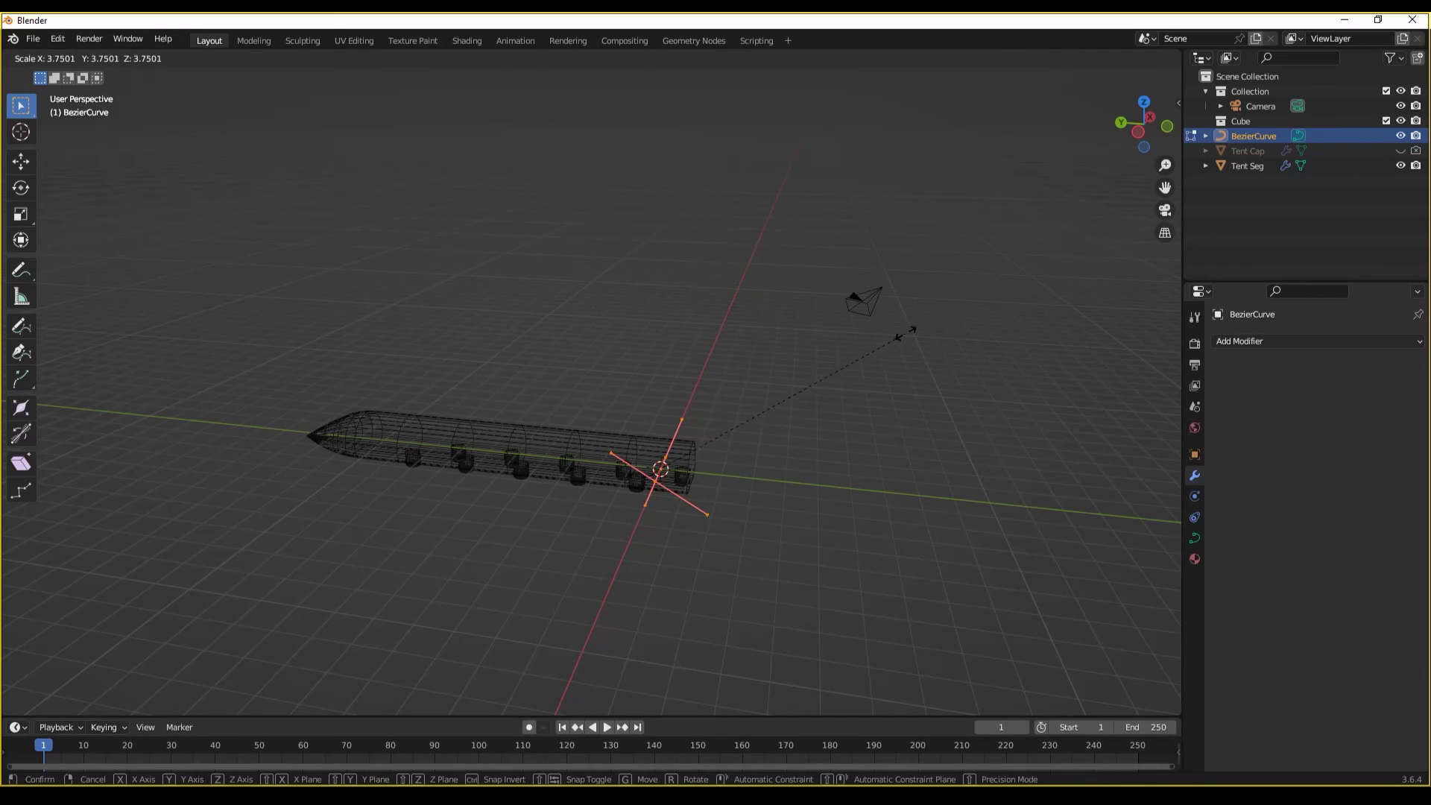
pyautogui.click(906, 333)
pyautogui.moveTo(905, 333); pyautogui.dragTo(661, 315, button='middle')
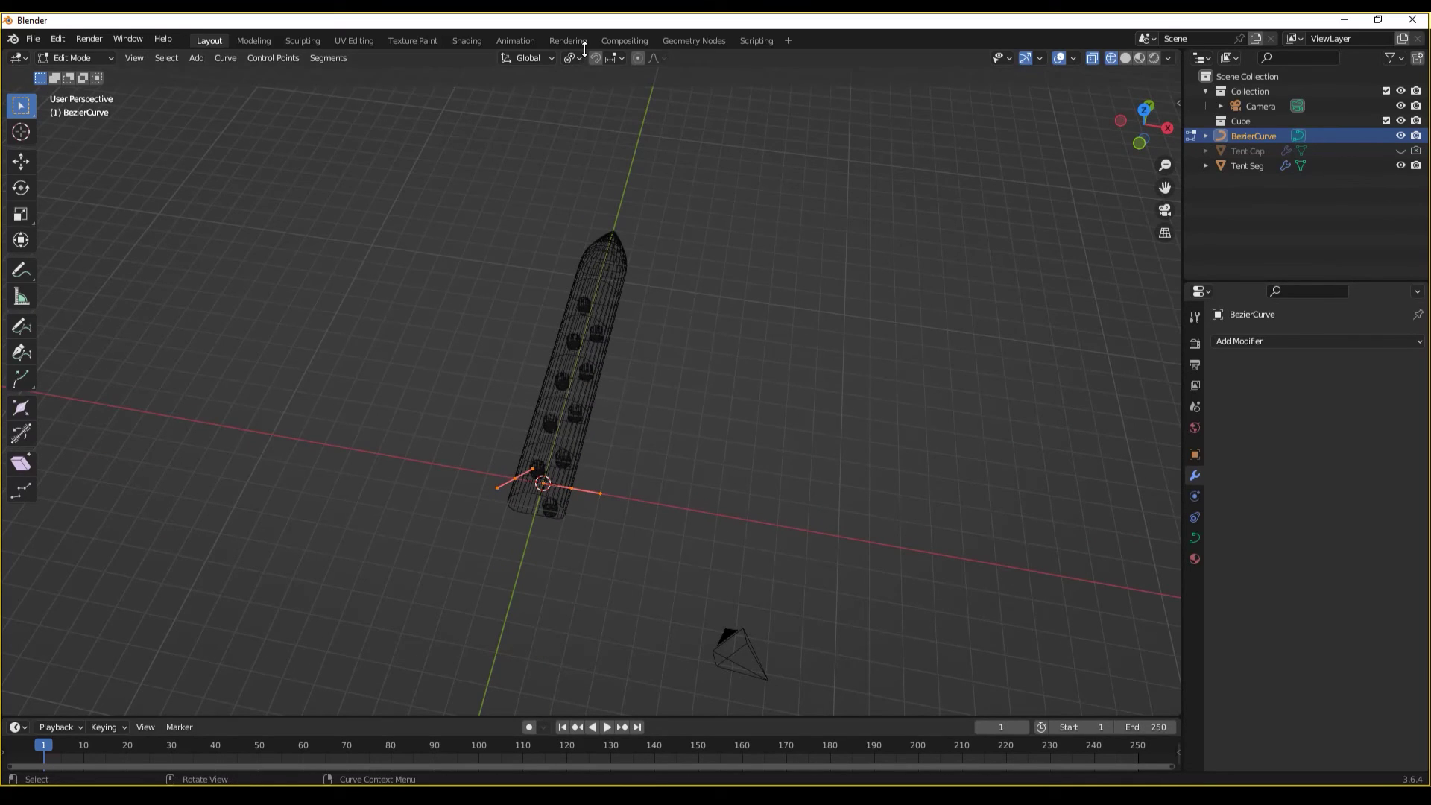
pyautogui.click(574, 57)
pyautogui.click(600, 123)
pyautogui.press('s')
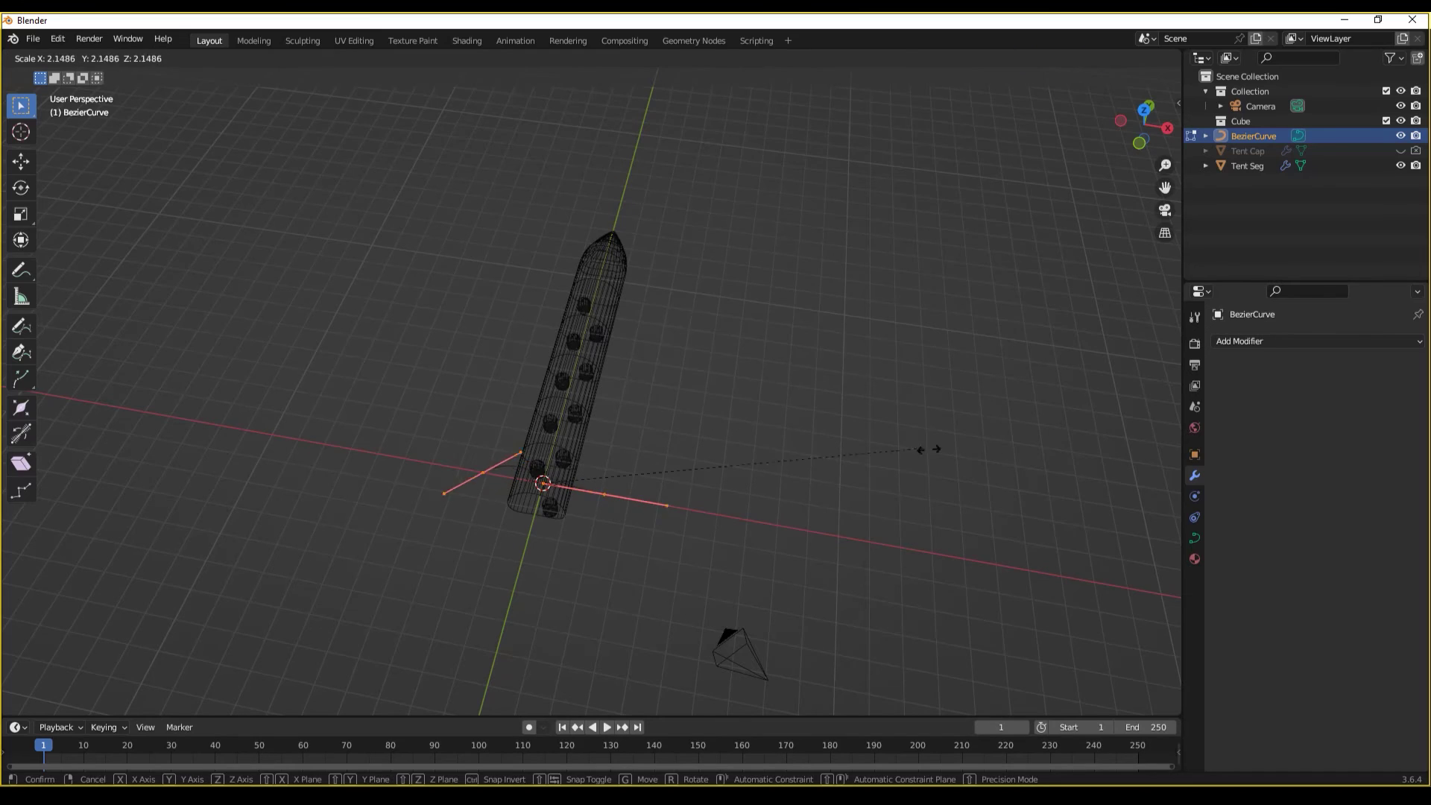
pyautogui.click(969, 549)
# - From top view, rotate the curve handles and move the curve point to the origin
pyautogui.press('KP_7')
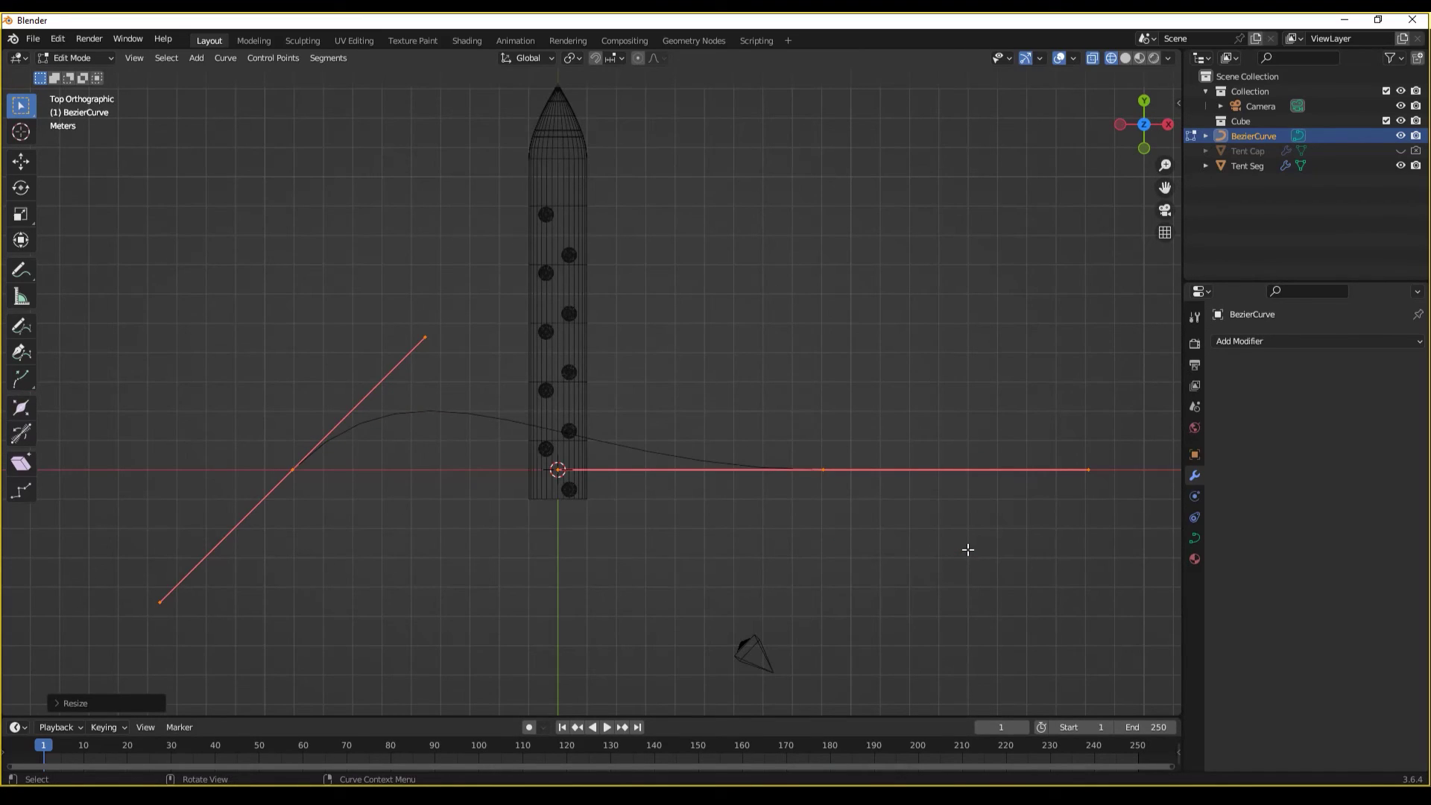
pyautogui.press('r')
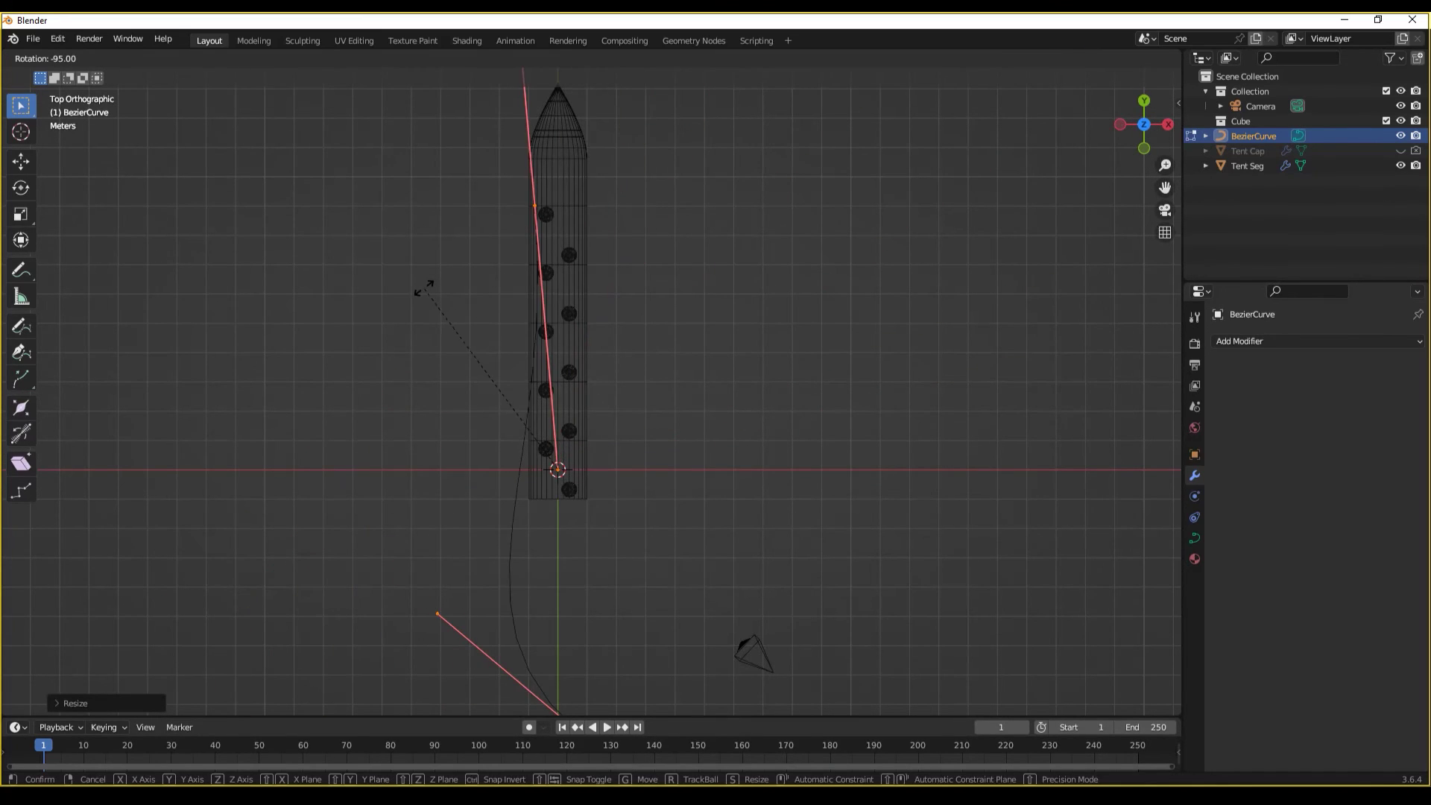
pyautogui.click(431, 287)
pyautogui.scroll(-3, 527, 410)
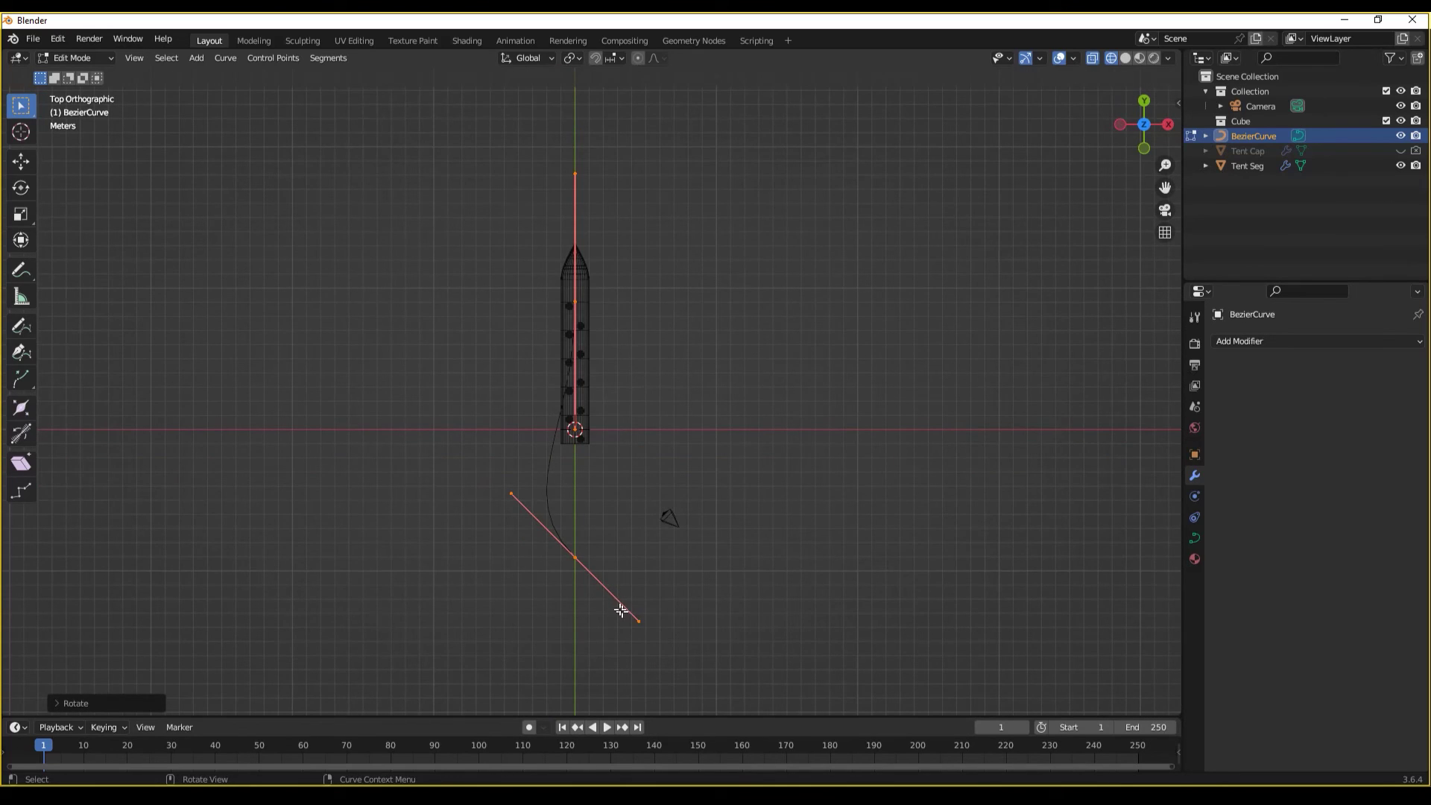
pyautogui.press('g')
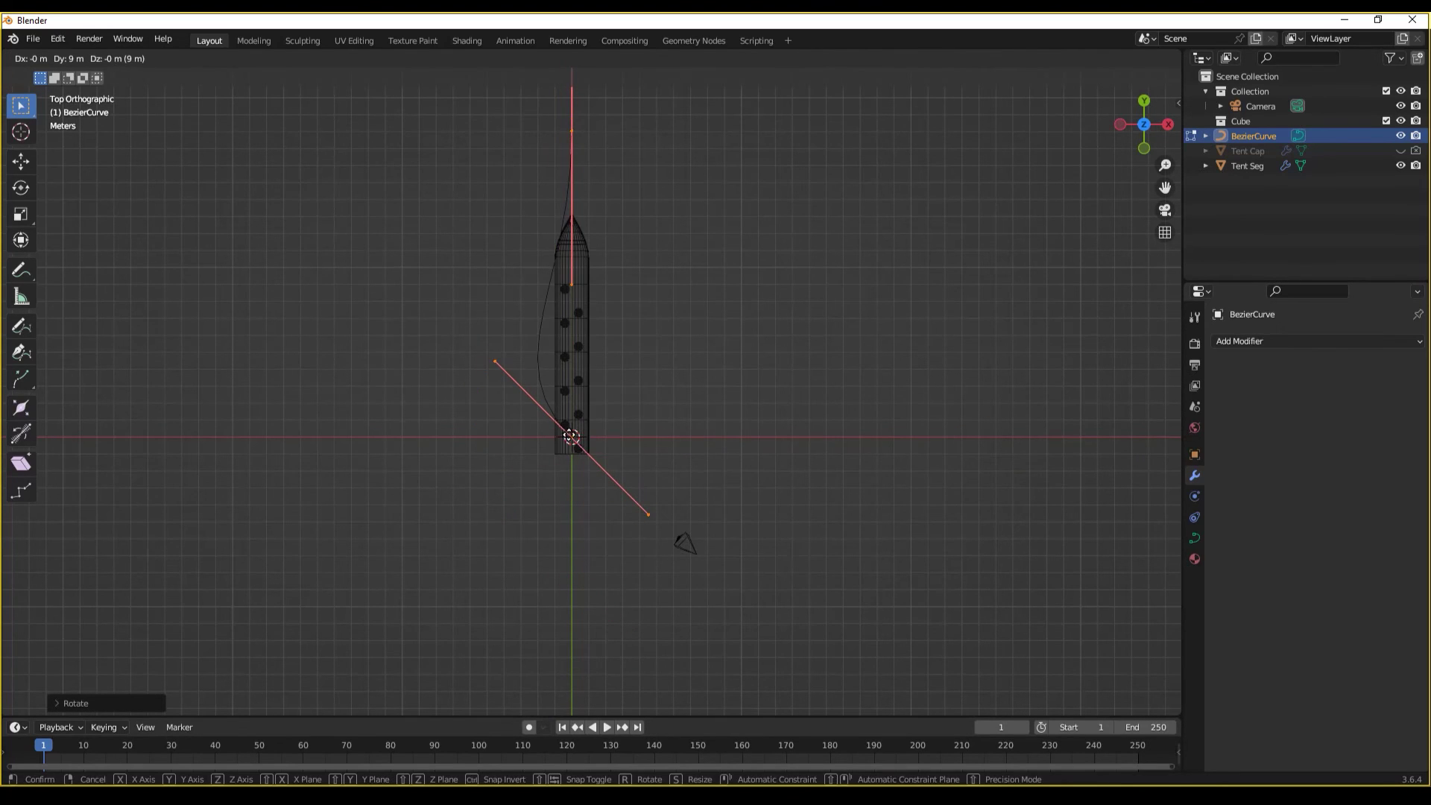
pyautogui.click(573, 440)
pyautogui.scroll(5, 575, 441)
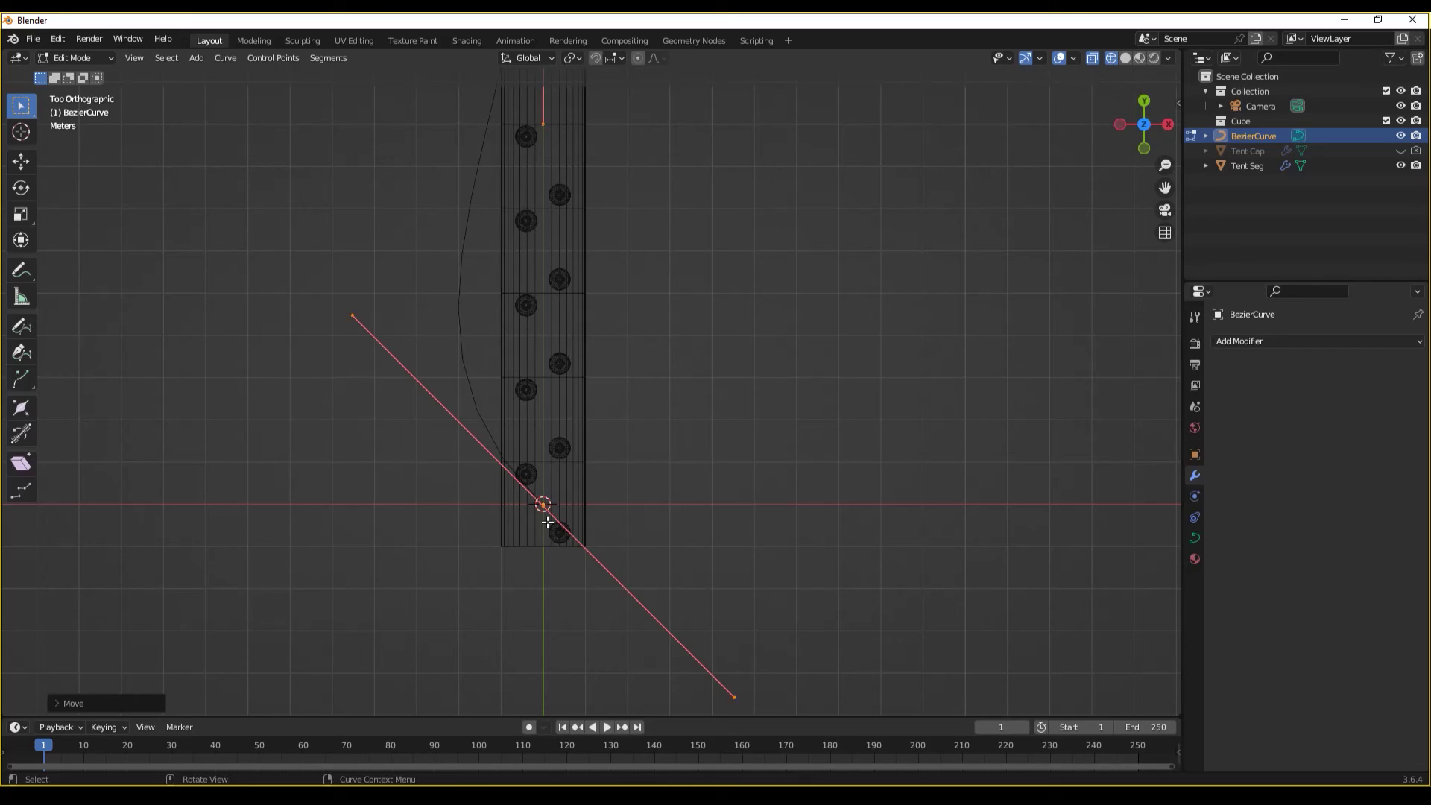
# - Return to Object Mode with solid shading and orbit into a perspective view
pyautogui.press('Tab')
pyautogui.press('z')
pyautogui.click(631, 365)
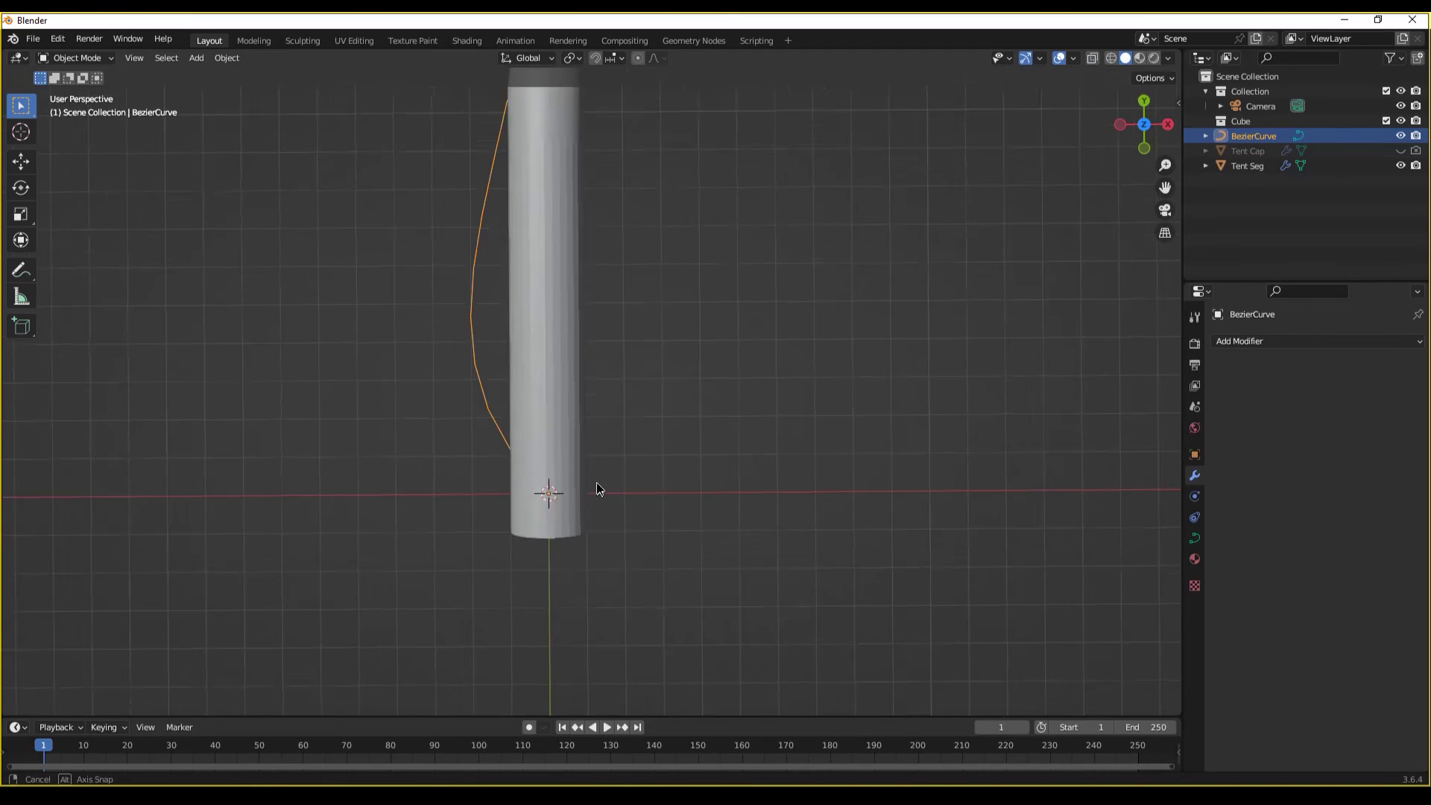
pyautogui.moveTo(597, 485); pyautogui.dragTo(660, 384, button='middle')
# - Add a Curve modifier to Tent Seg with Curve Object BezierCurve and Deform Axis Y
pyautogui.click(573, 447)
pyautogui.moveTo(663, 463); pyautogui.dragTo(738, 479, button='middle')
pyautogui.click(1303, 342)
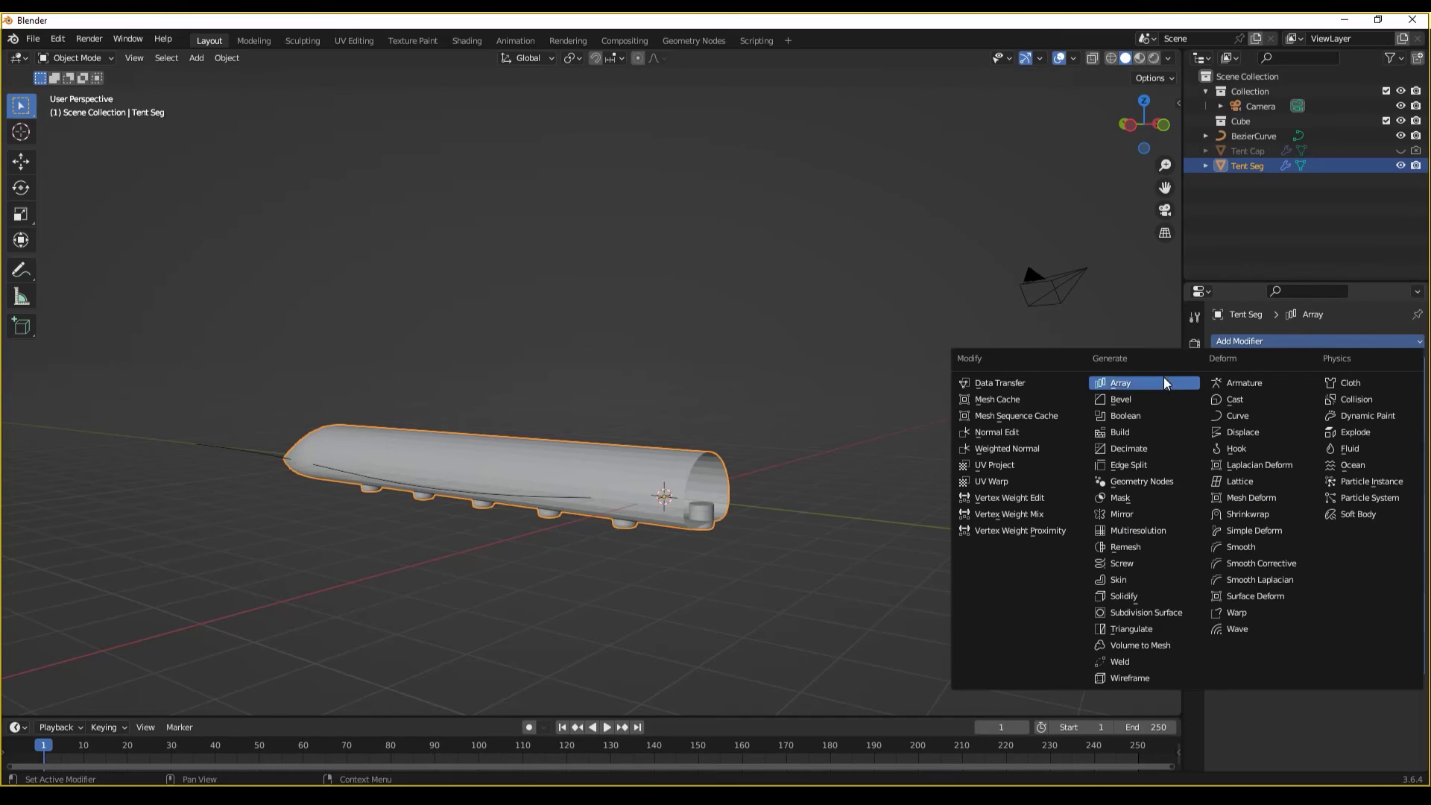
pyautogui.click(1234, 416)
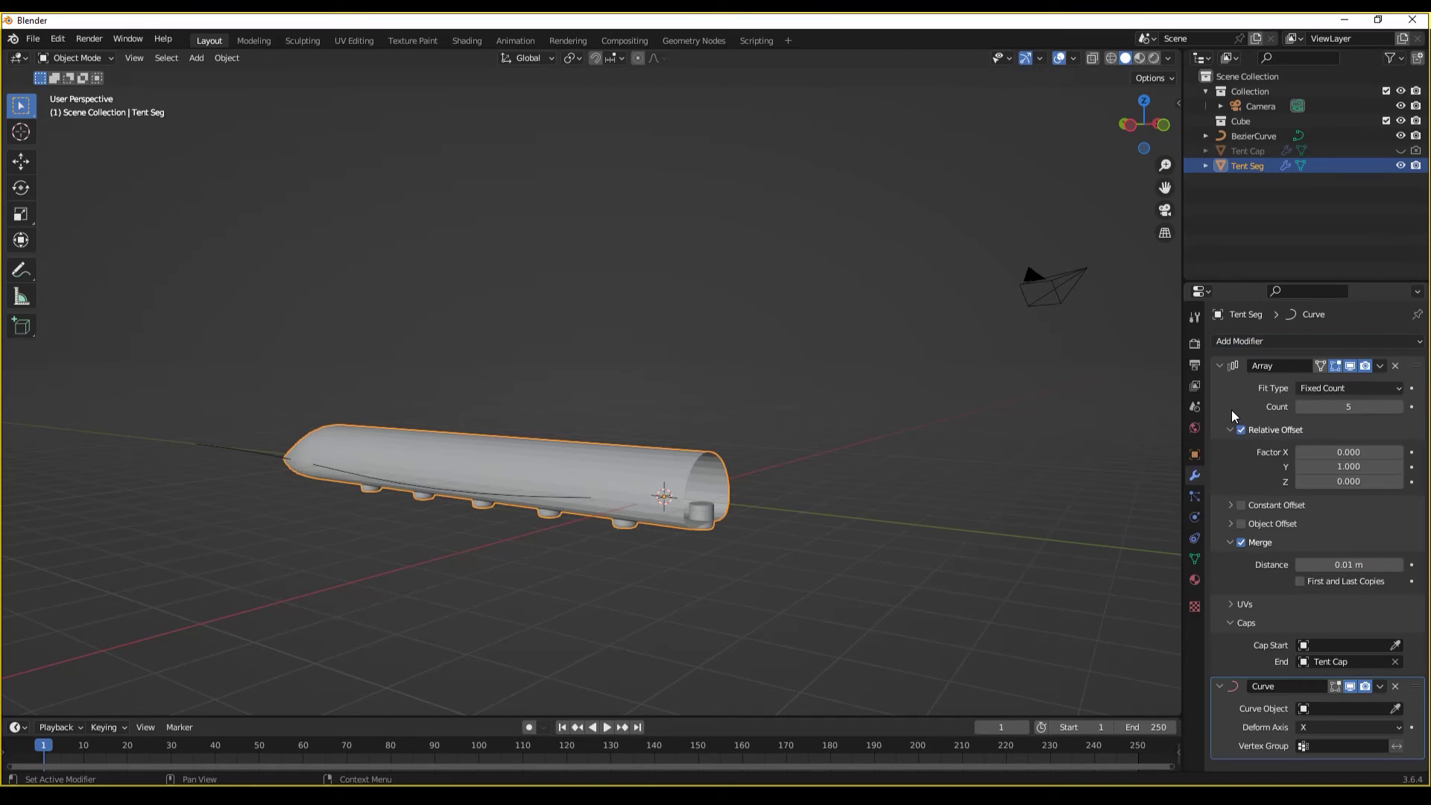
pyautogui.click(1357, 710)
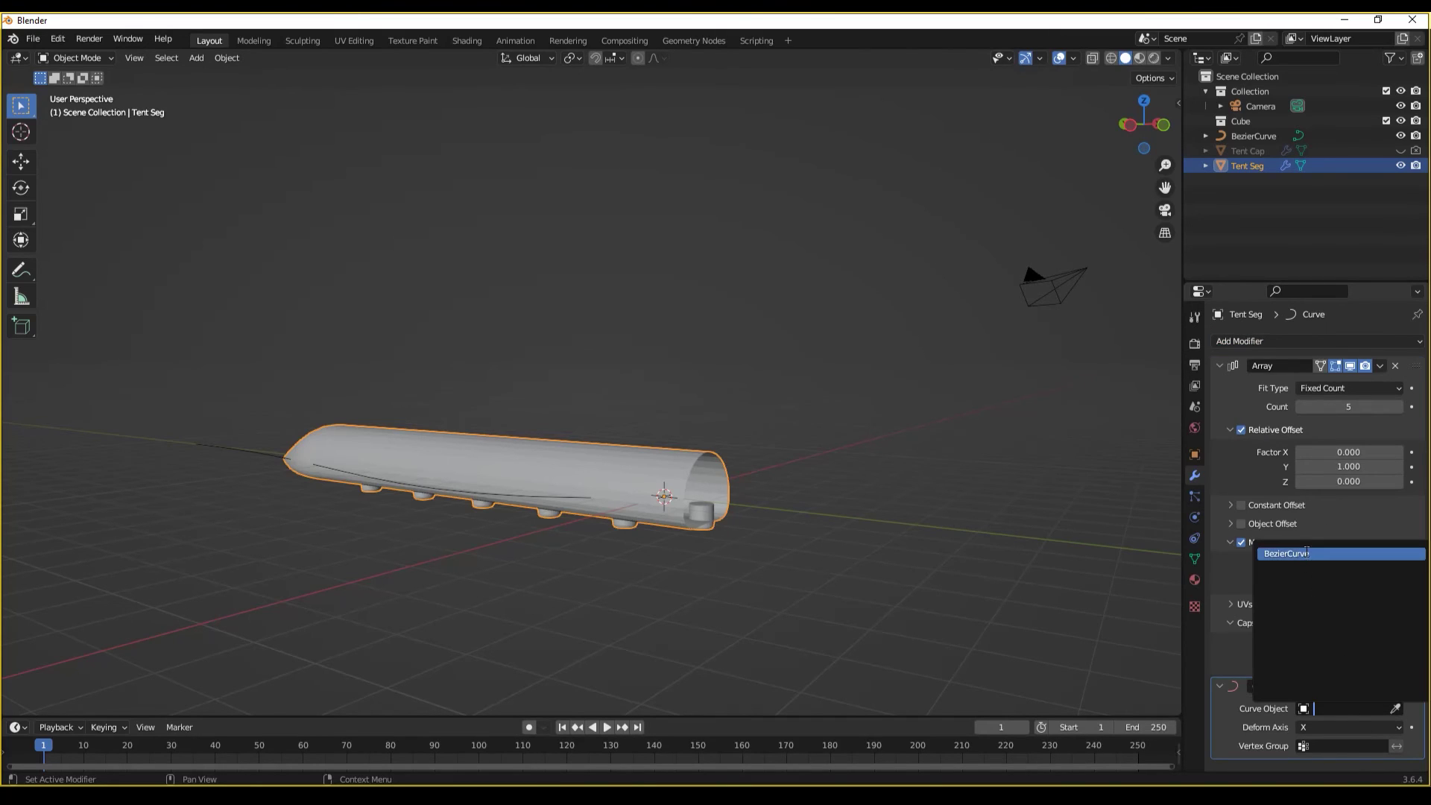
pyautogui.click(1306, 553)
pyautogui.moveTo(914, 503); pyautogui.dragTo(835, 555, button='middle')
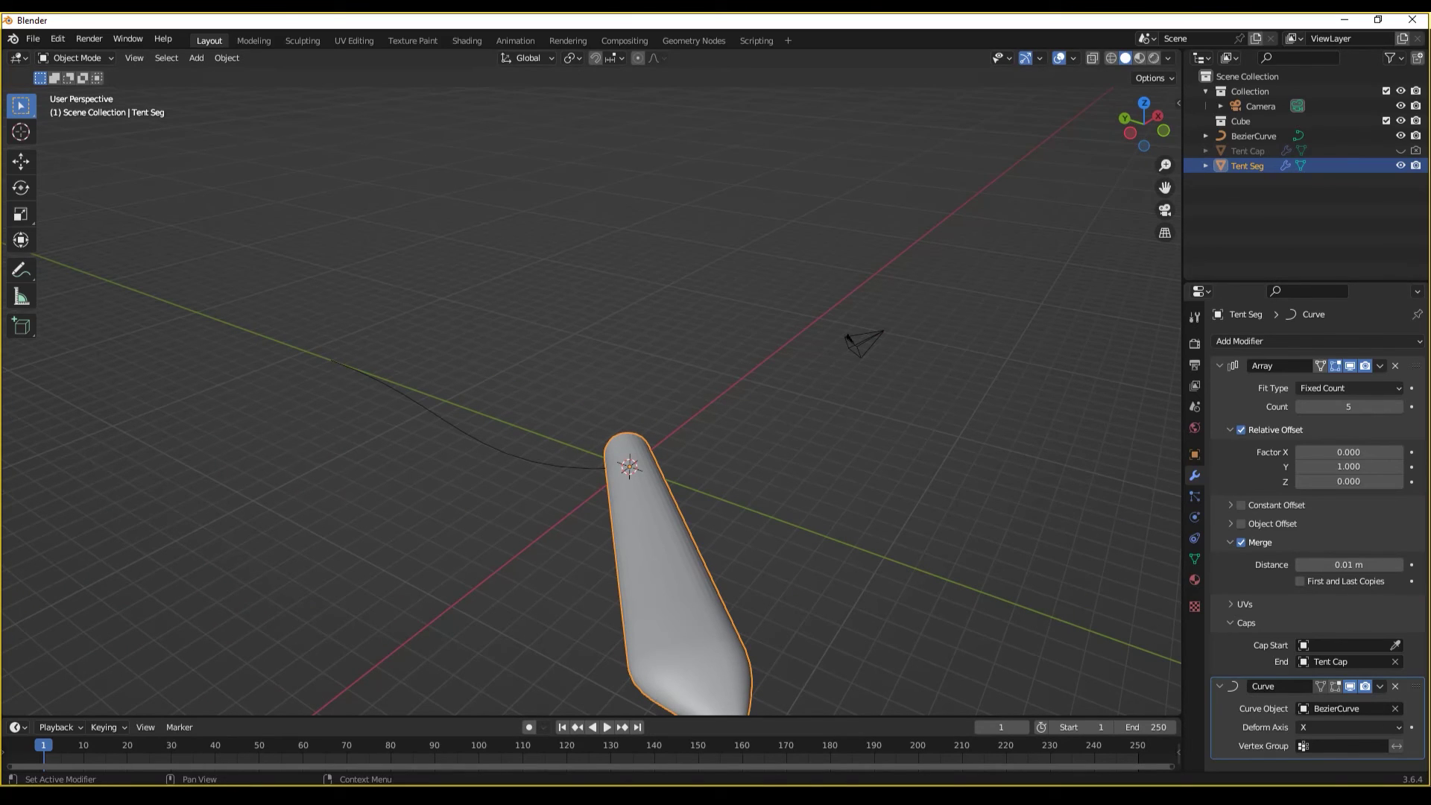
pyautogui.click(1349, 724)
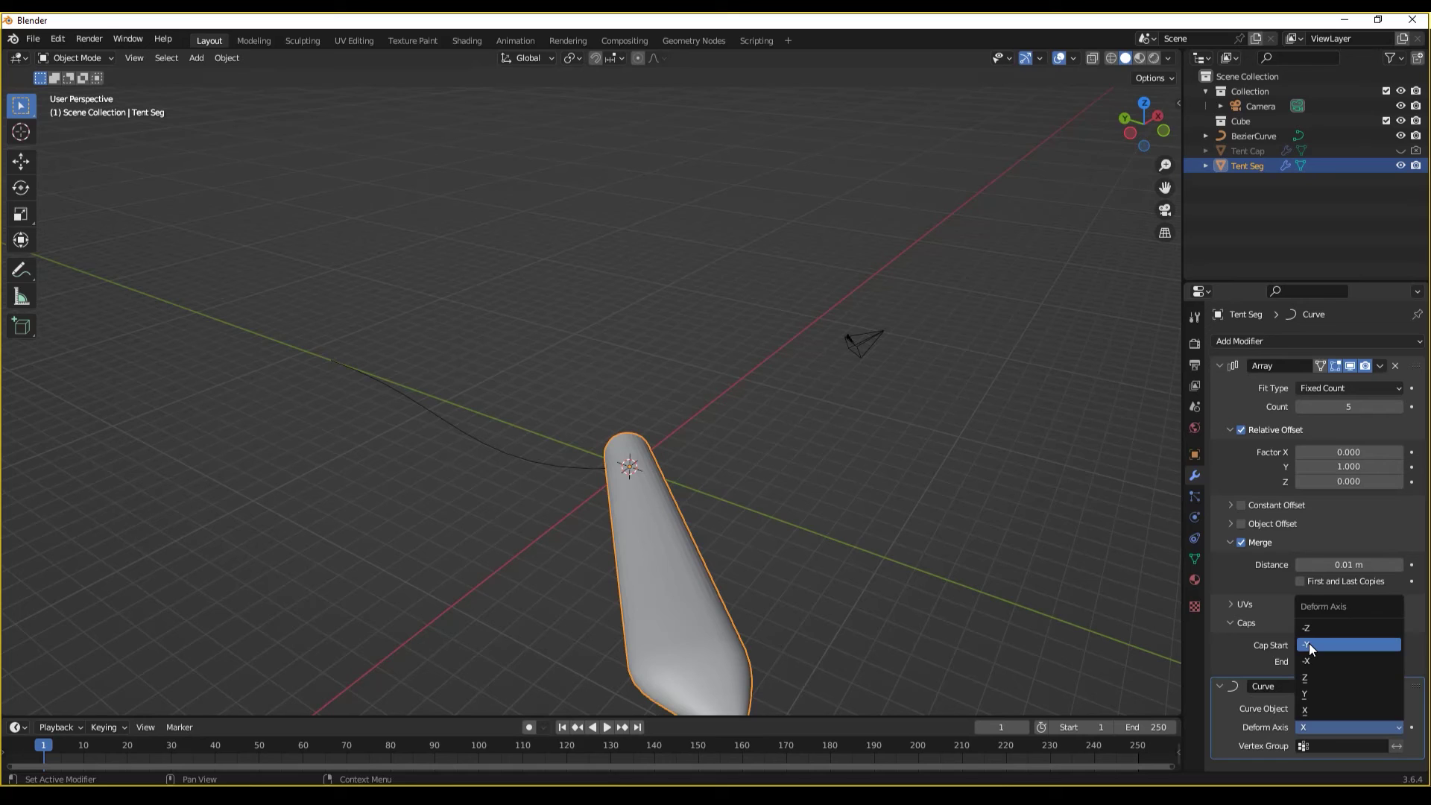
pyautogui.click(1304, 694)
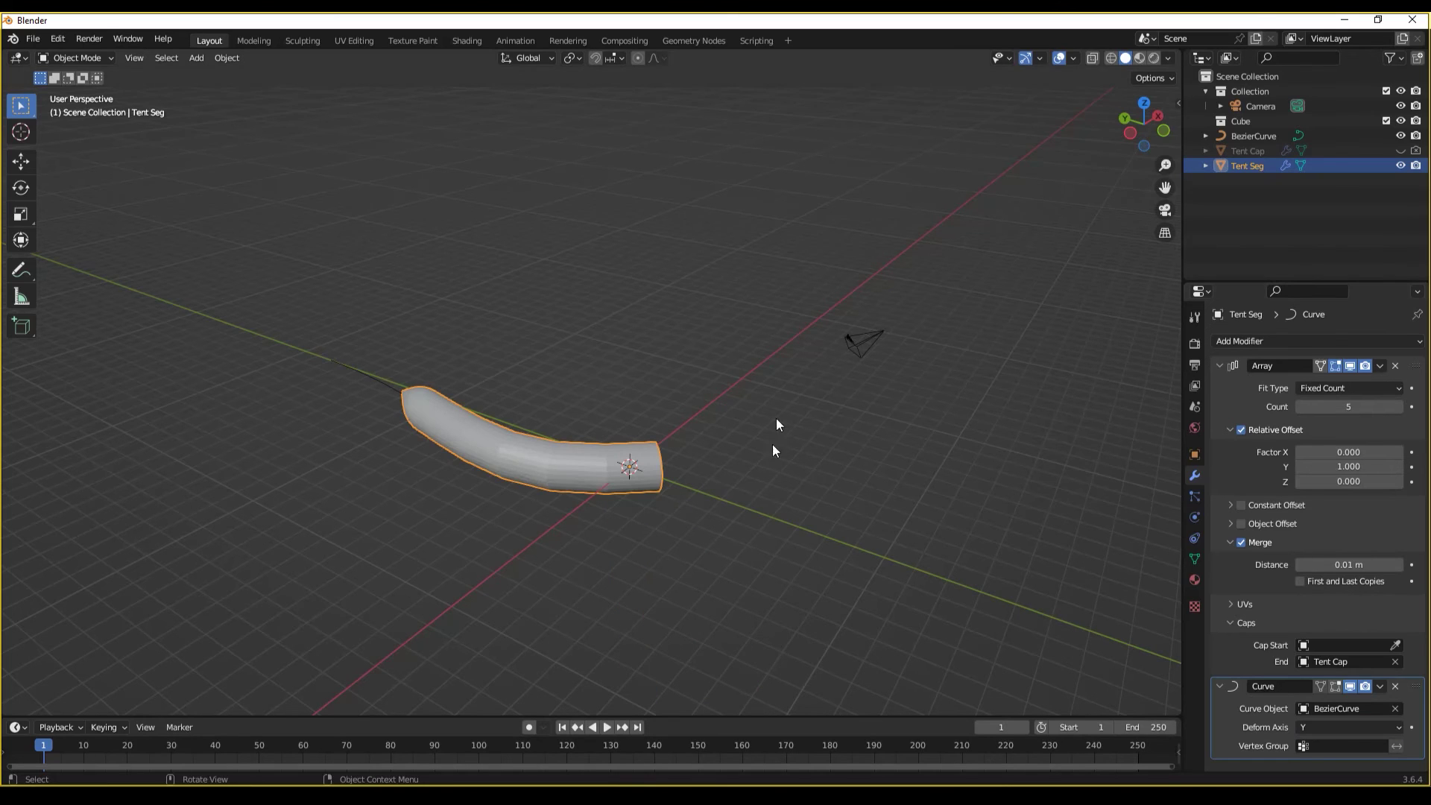
pyautogui.moveTo(578, 496); pyautogui.dragTo(945, 491, button='middle')
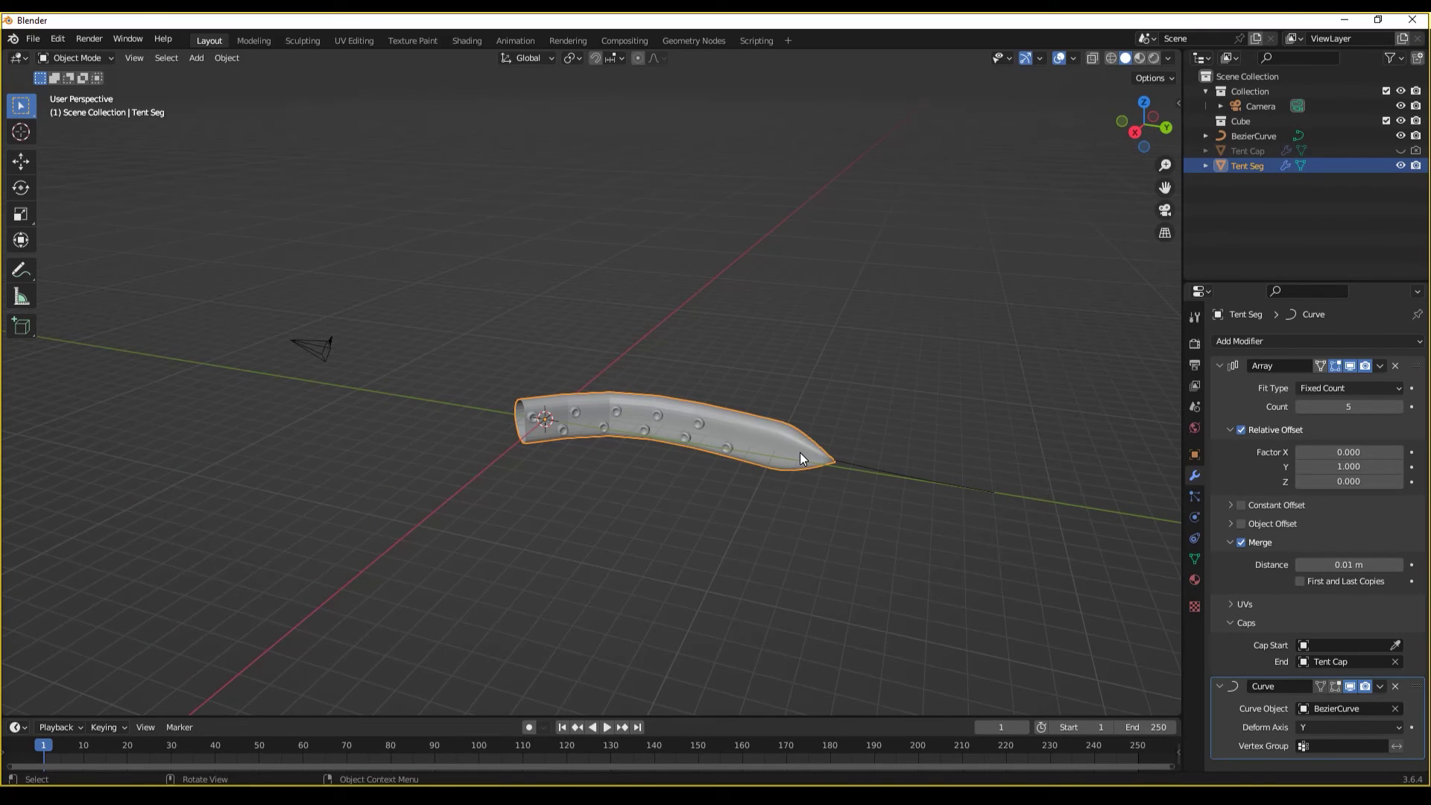
# - Set the Array modifier's Fit Type to Fit Curve with BezierCurve as the curve
pyautogui.scroll(3, 794, 453)
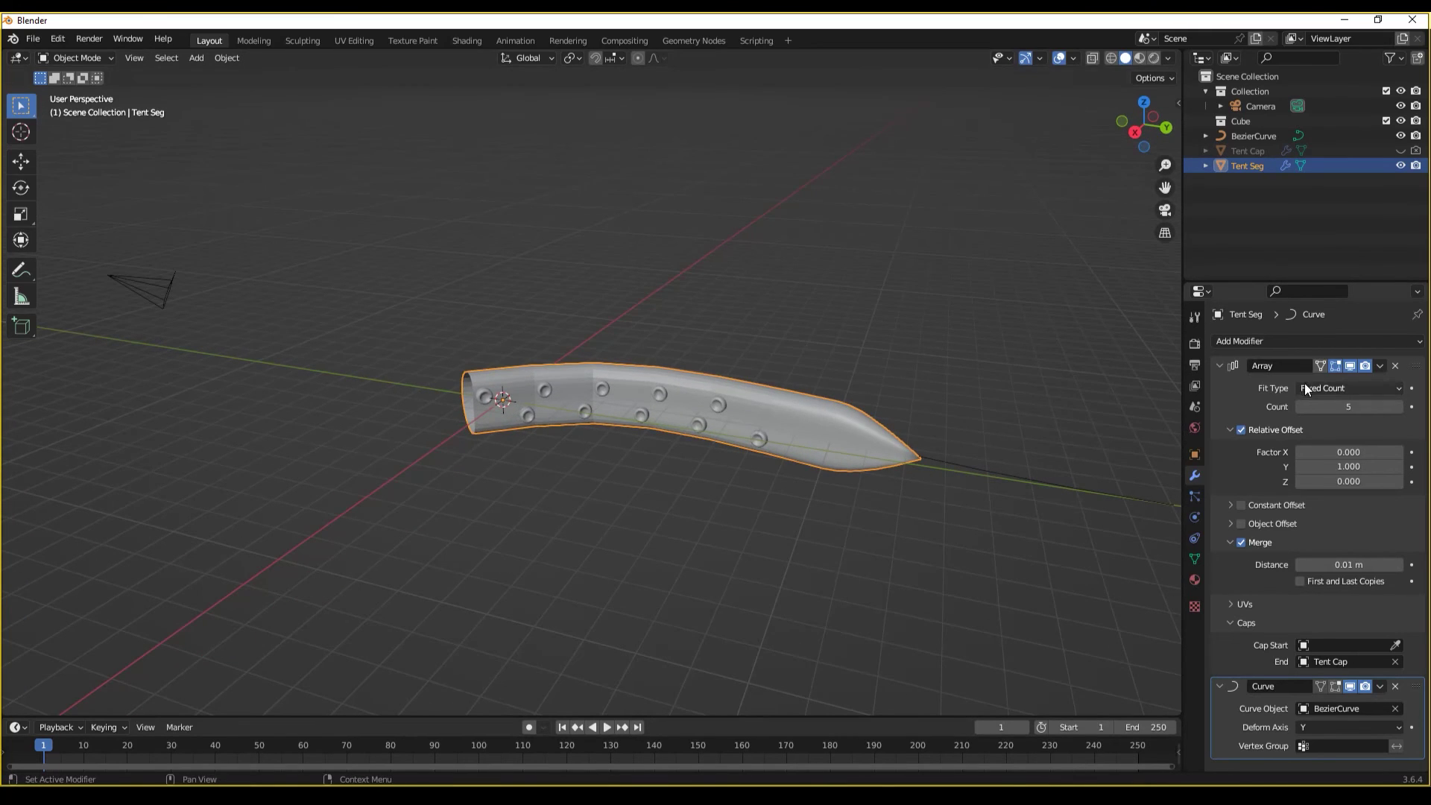
pyautogui.click(1330, 388)
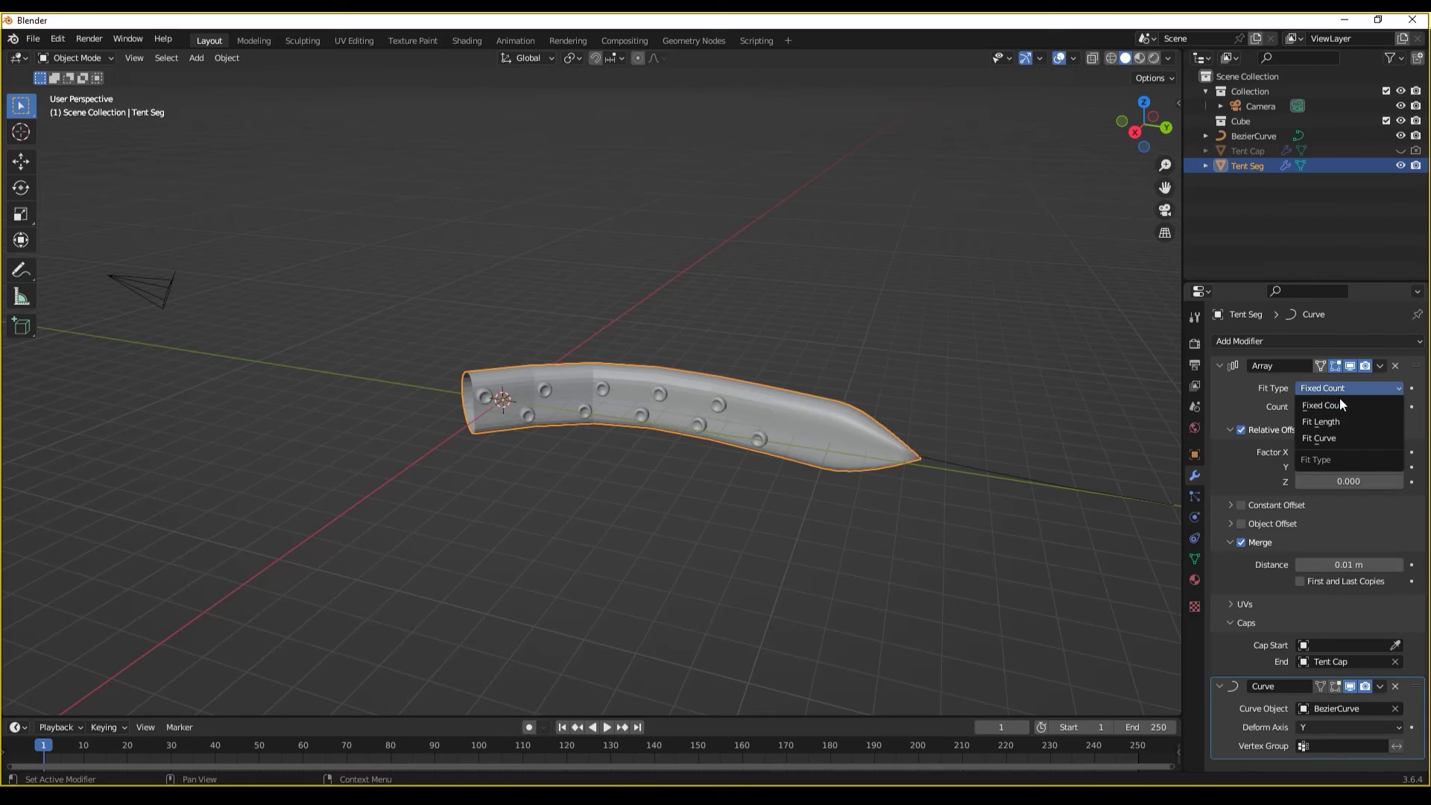
pyautogui.click(1339, 438)
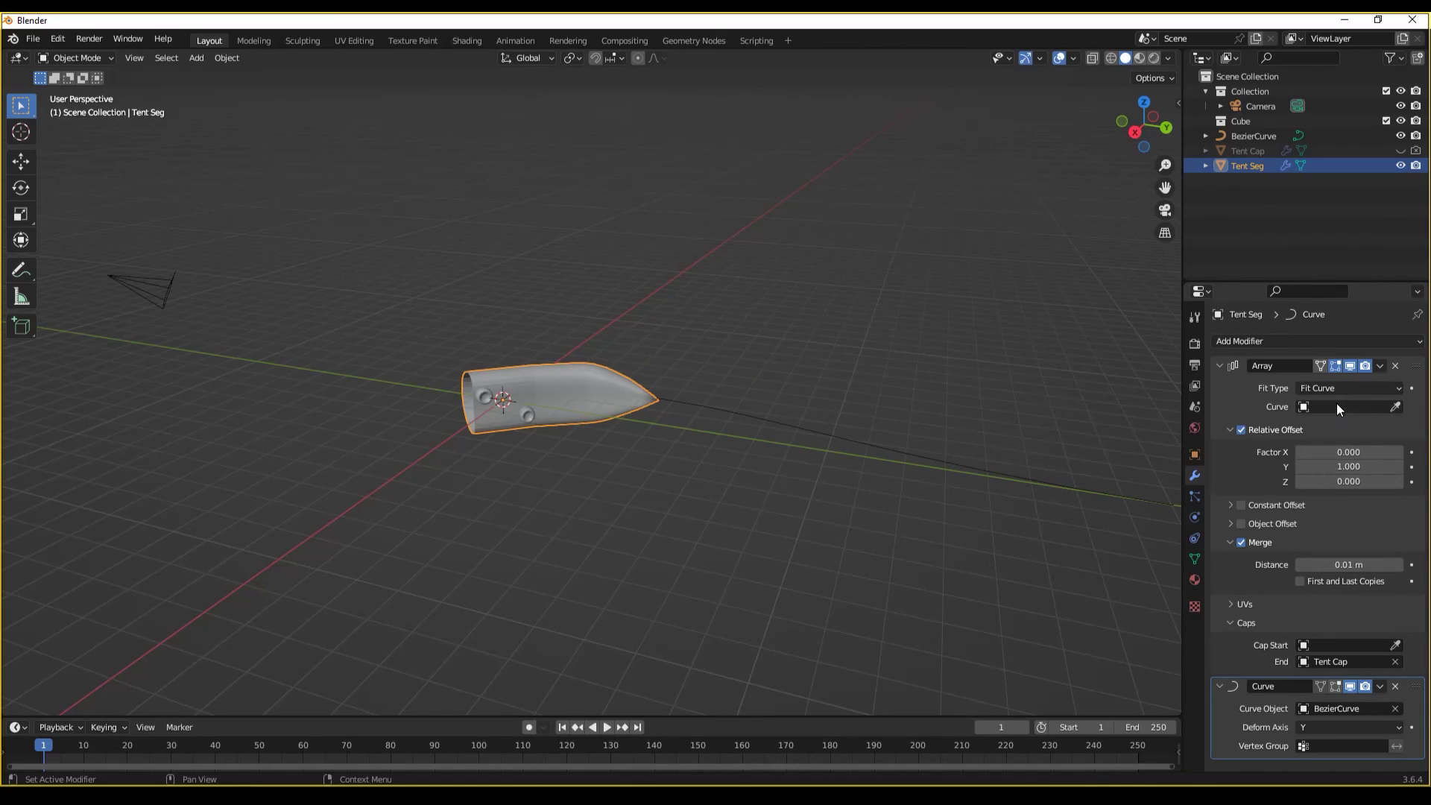
pyautogui.click(894, 432)
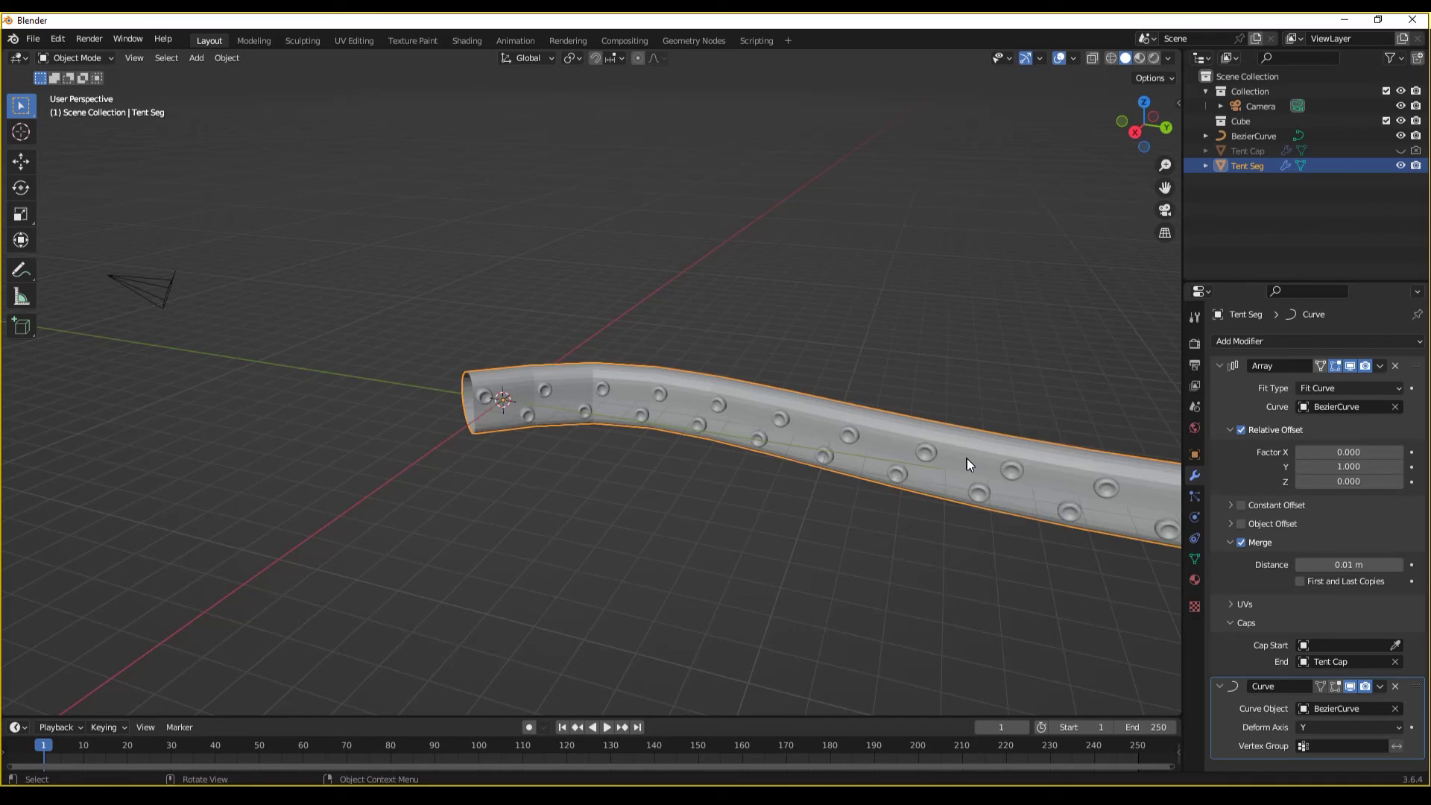
pyautogui.scroll(-3, 968, 458)
pyautogui.scroll(3, 969, 507)
pyautogui.moveTo(899, 439); pyautogui.dragTo(840, 441, button='middle')
pyautogui.scroll(-1, 970, 507)
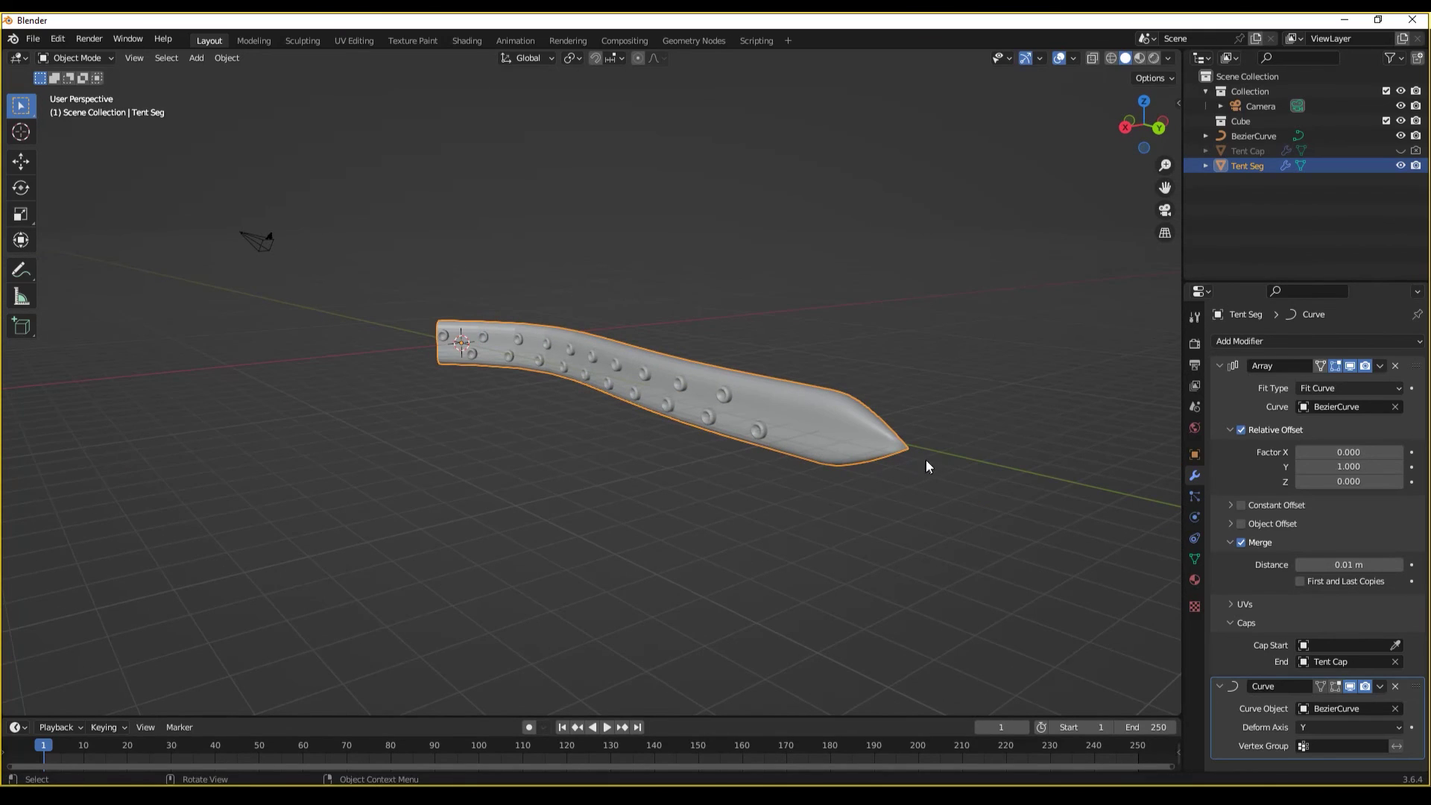
pyautogui.moveTo(884, 347); pyautogui.dragTo(418, 442, button='middle')
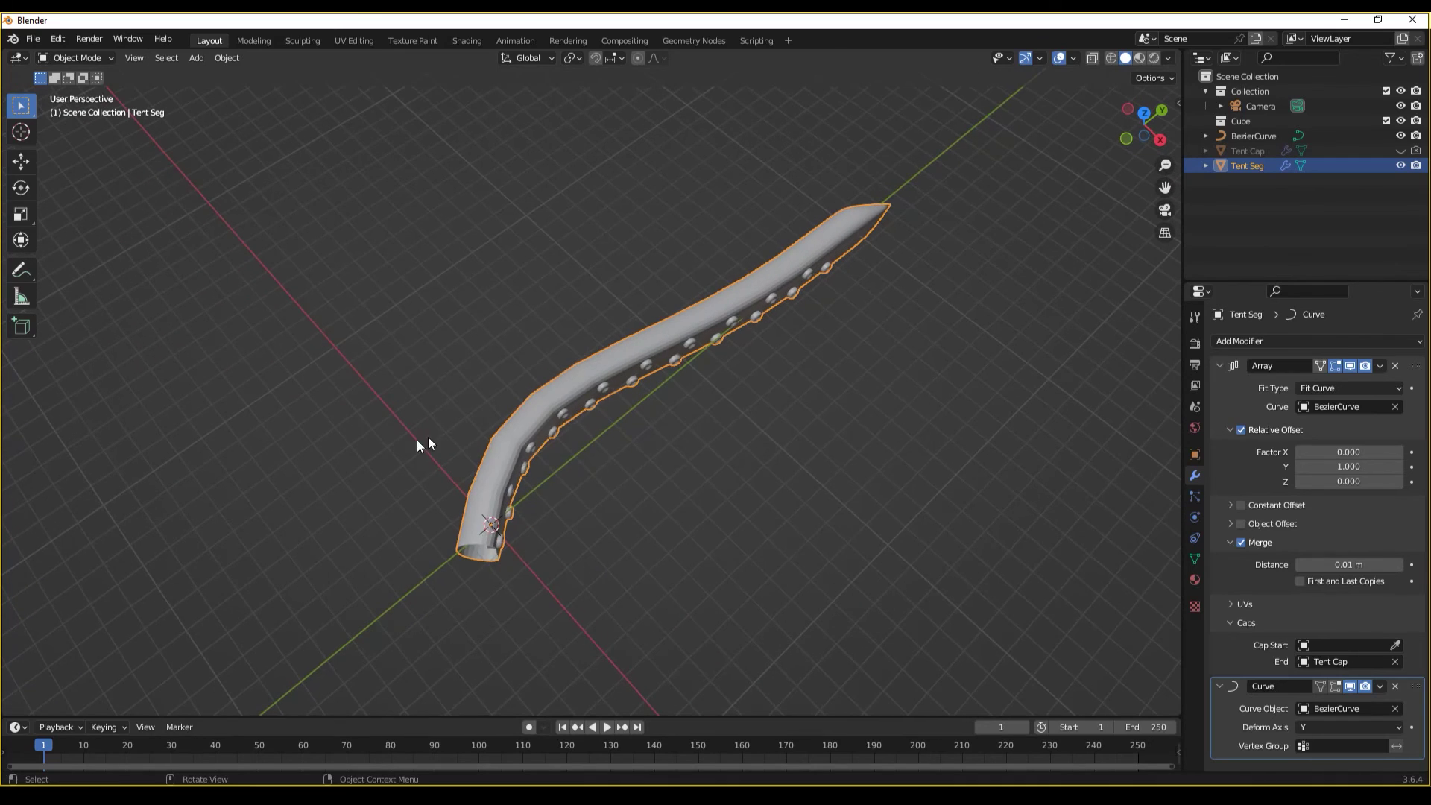
# - Shade the tentacle smooth, then select BezierCurve in the Outliner
pyautogui.rightClick(578, 405)
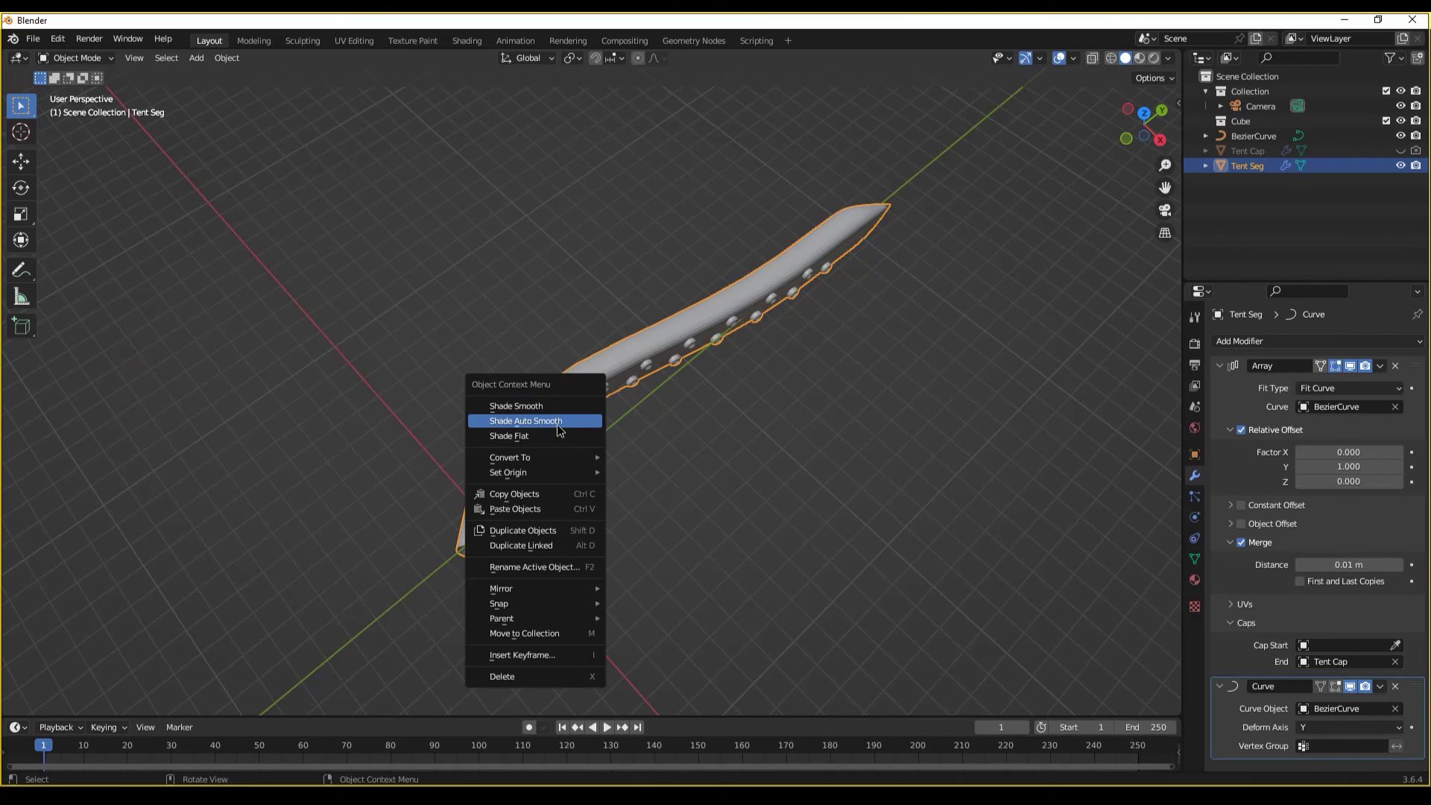
pyautogui.click(565, 410)
pyautogui.moveTo(557, 424); pyautogui.dragTo(945, 373, button='middle')
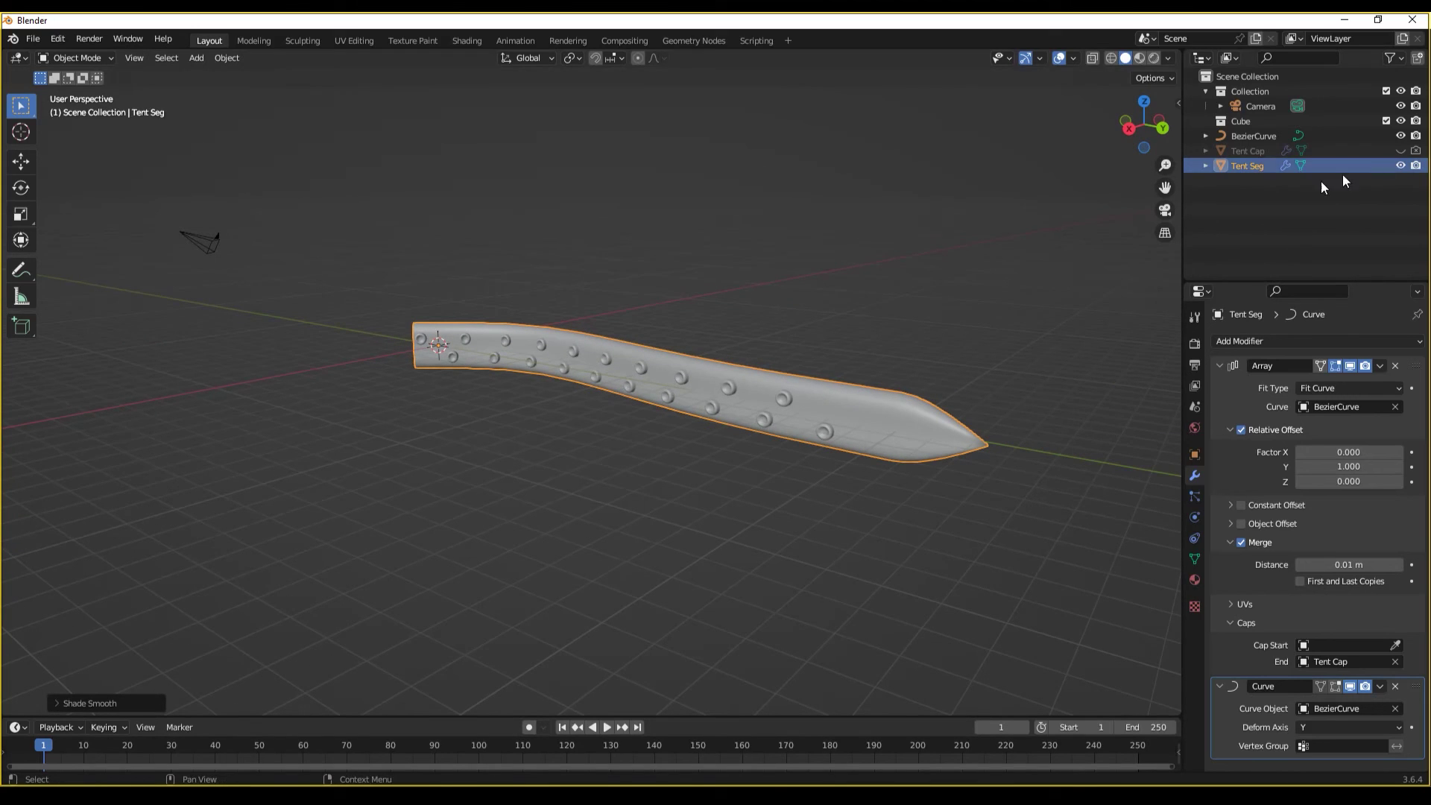
pyautogui.click(1246, 136)
# - Tilt the curve in Edit Mode and raise its end control point to bend the tube
pyautogui.press('Tab')
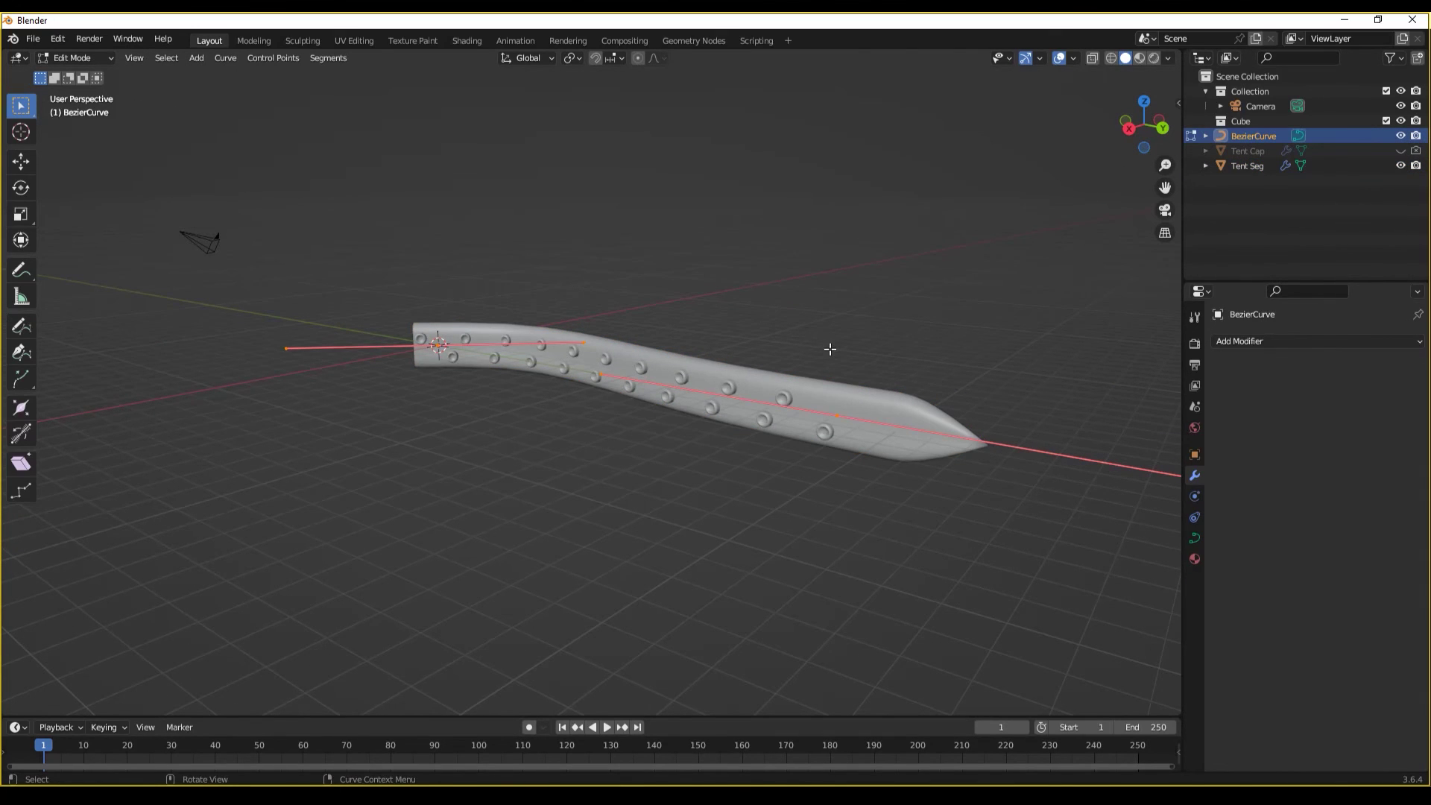
pyautogui.hotkey('ctrl', 't')
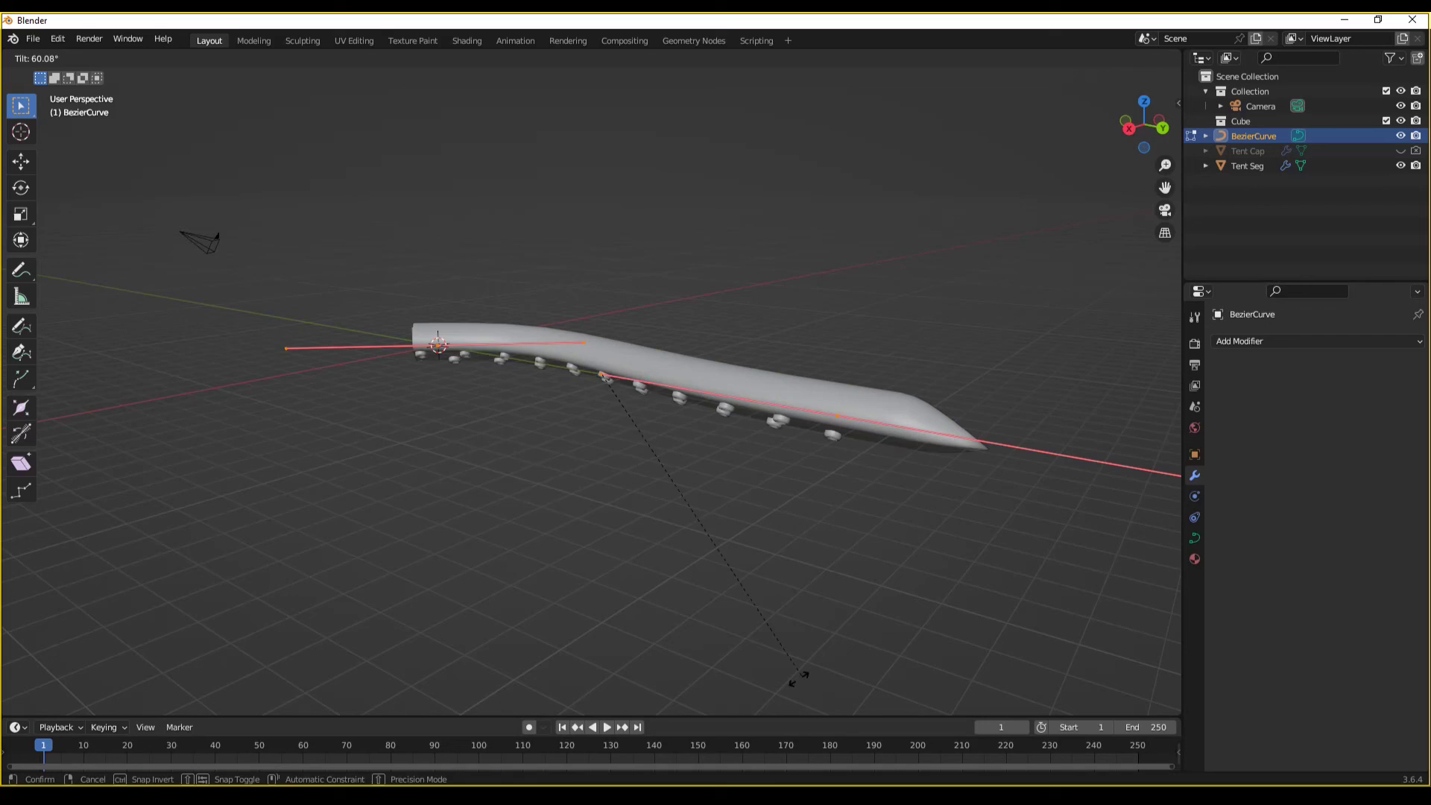
pyautogui.click(495, 103)
pyautogui.click(839, 416)
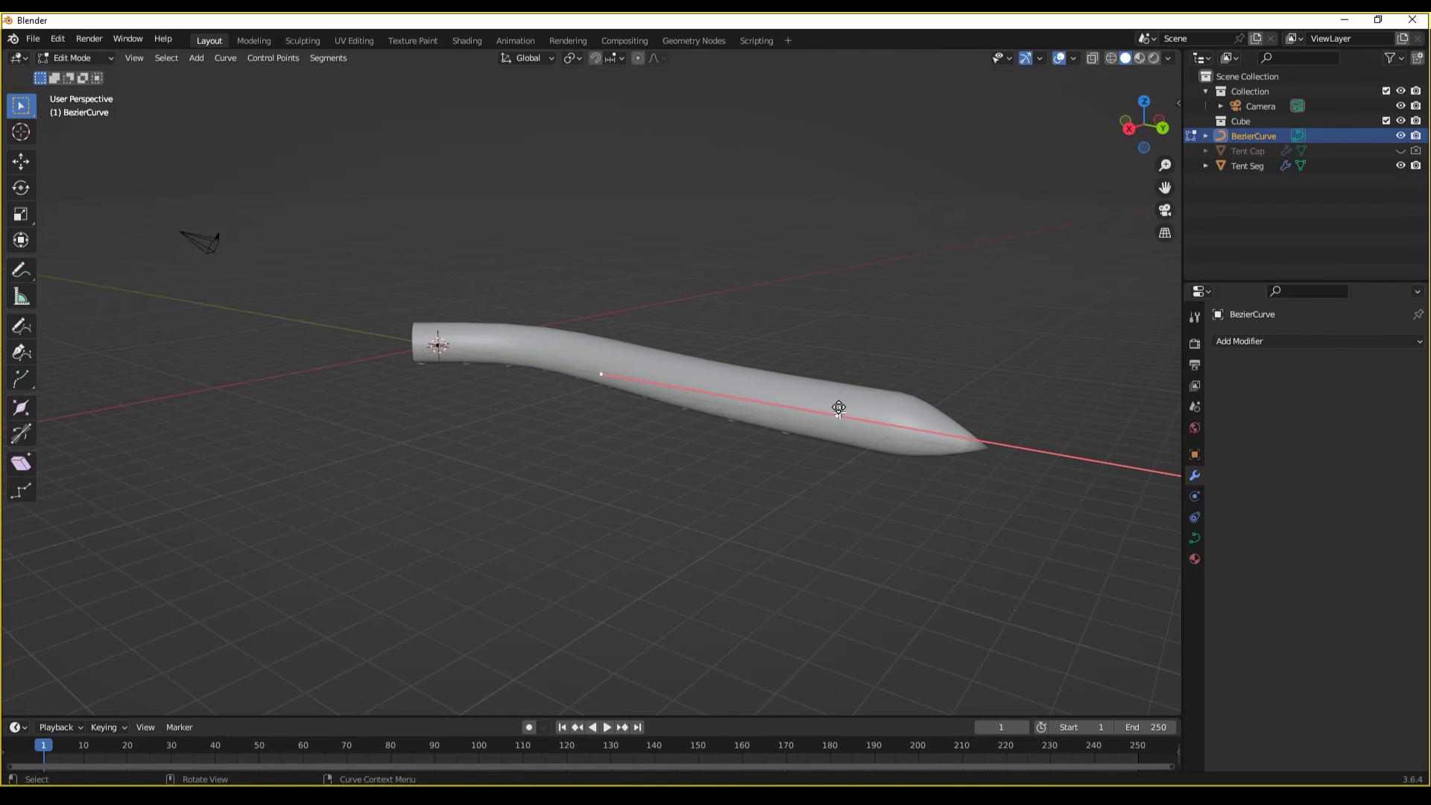
pyautogui.press('g')
pyautogui.click(741, 118)
pyautogui.moveTo(741, 118); pyautogui.dragTo(645, 234, button='middle')
# - Tilt the curve again to rotate the suction cups and shrink the tip radius
pyautogui.hotkey('ctrl', 't')
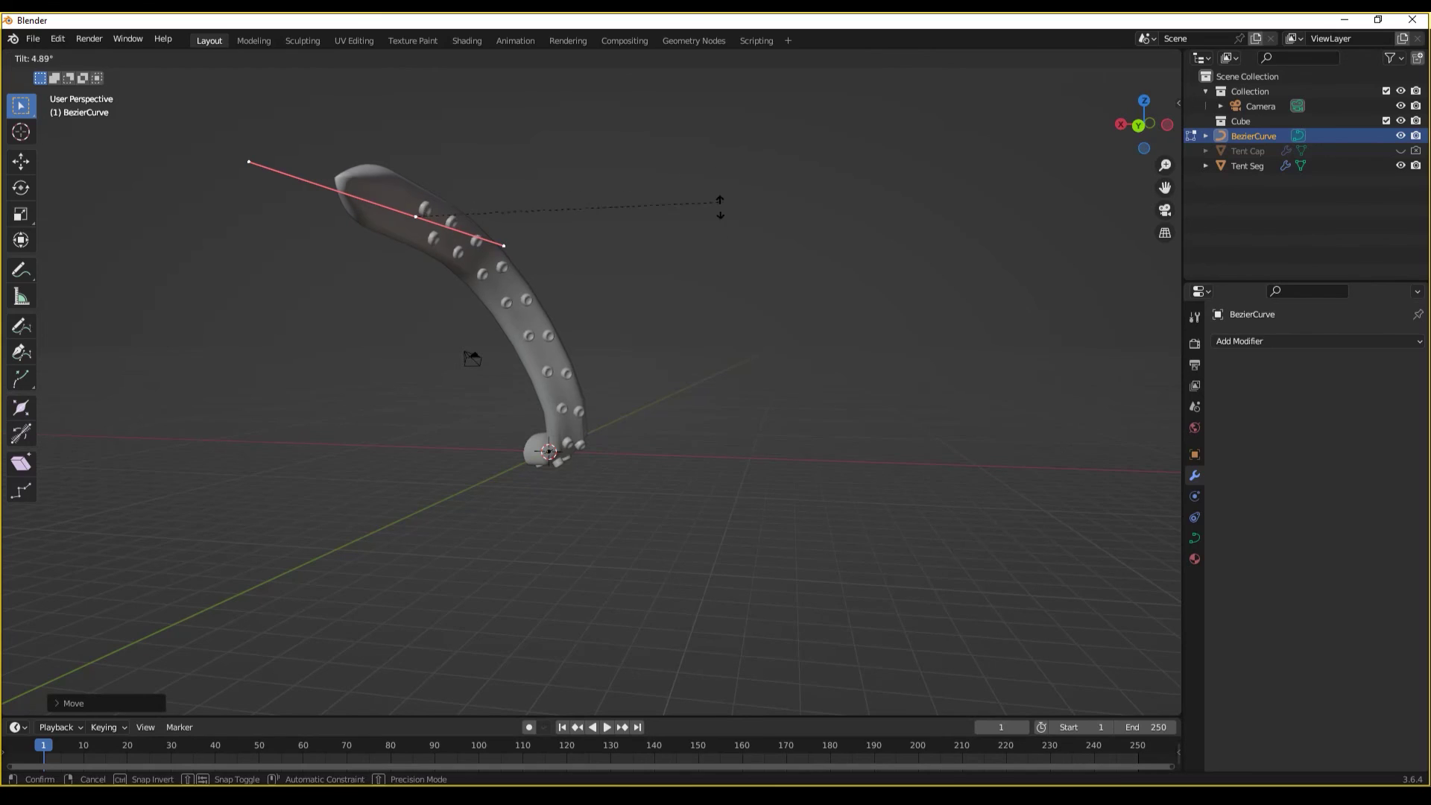
pyautogui.click(677, 566)
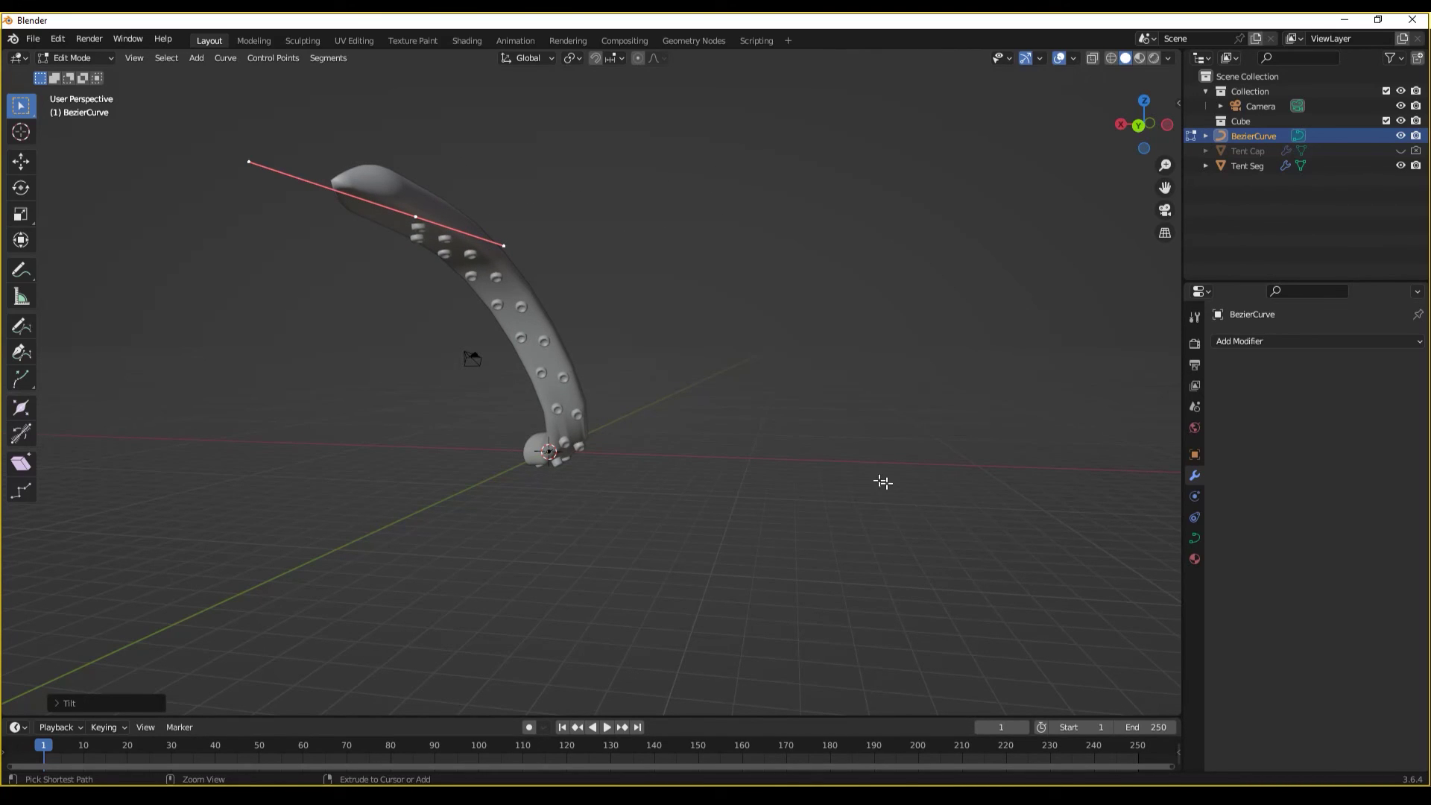
pyautogui.hotkey('alt', 's')
pyautogui.click(639, 400)
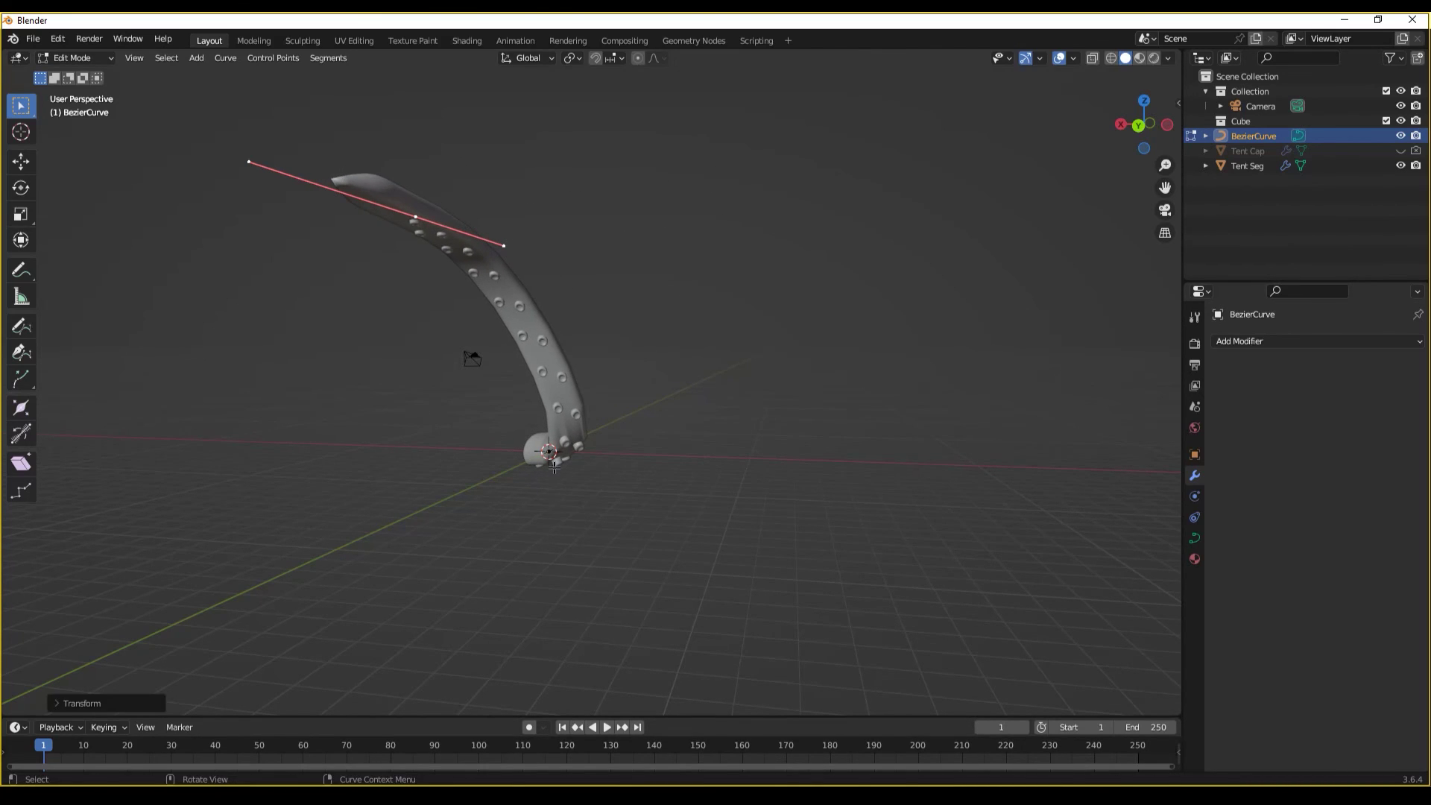
pyautogui.moveTo(554, 467); pyautogui.dragTo(671, 368, button='middle')
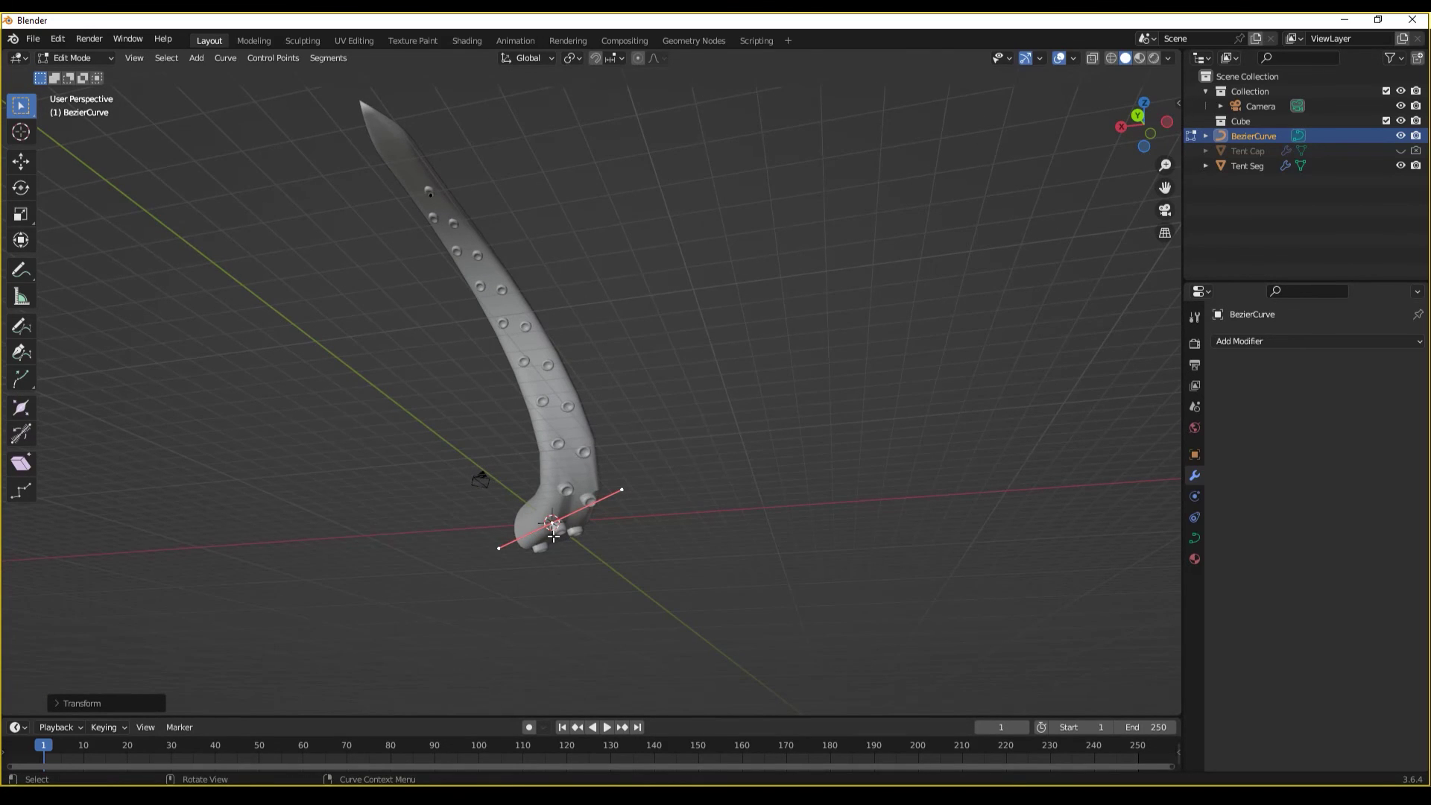
# - Move a tip handle and rotate the tip point's handles to curl the tip upward
pyautogui.click(442, 181)
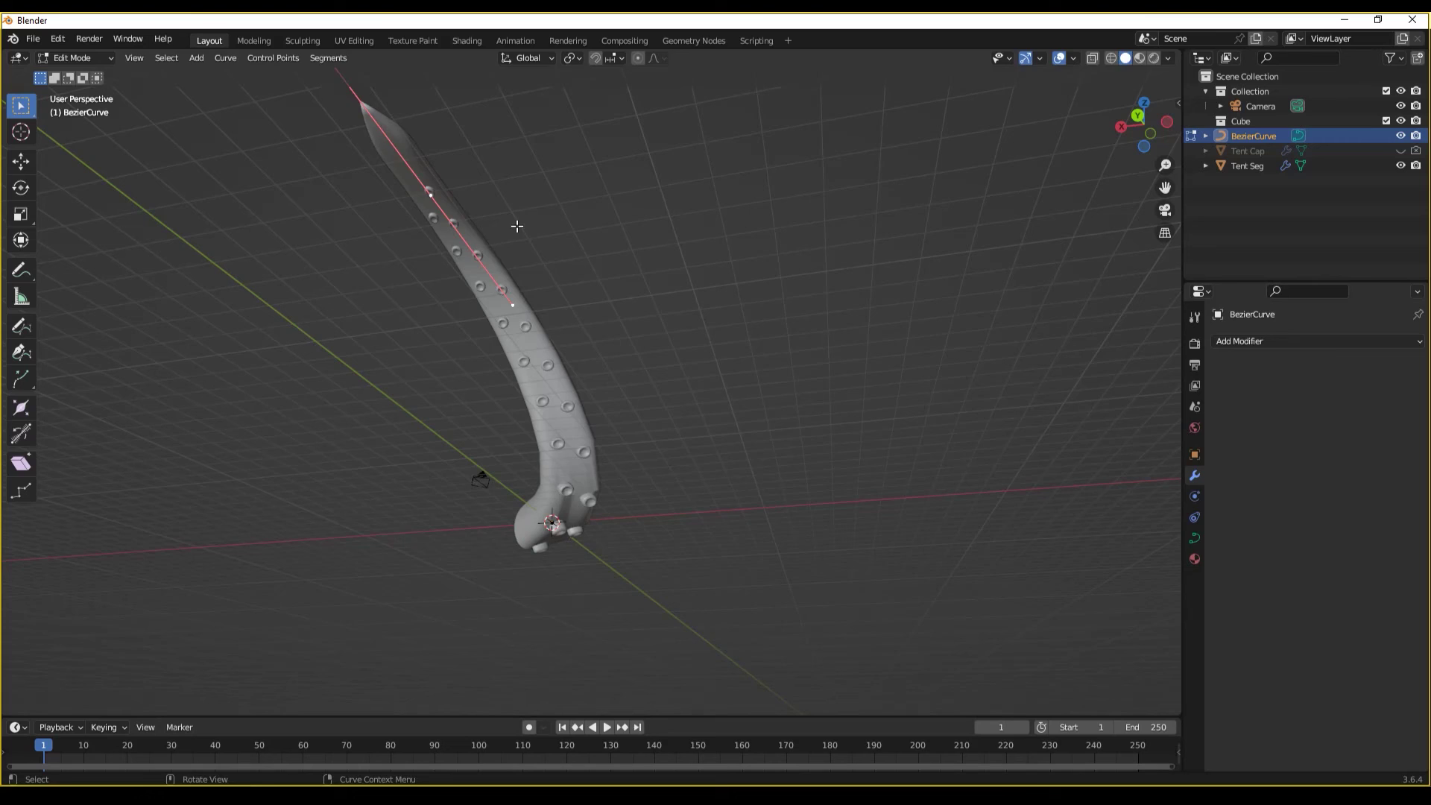
pyautogui.press('g')
pyautogui.click(764, 328)
pyautogui.moveTo(763, 328); pyautogui.dragTo(845, 368, button='middle')
pyautogui.press('r')
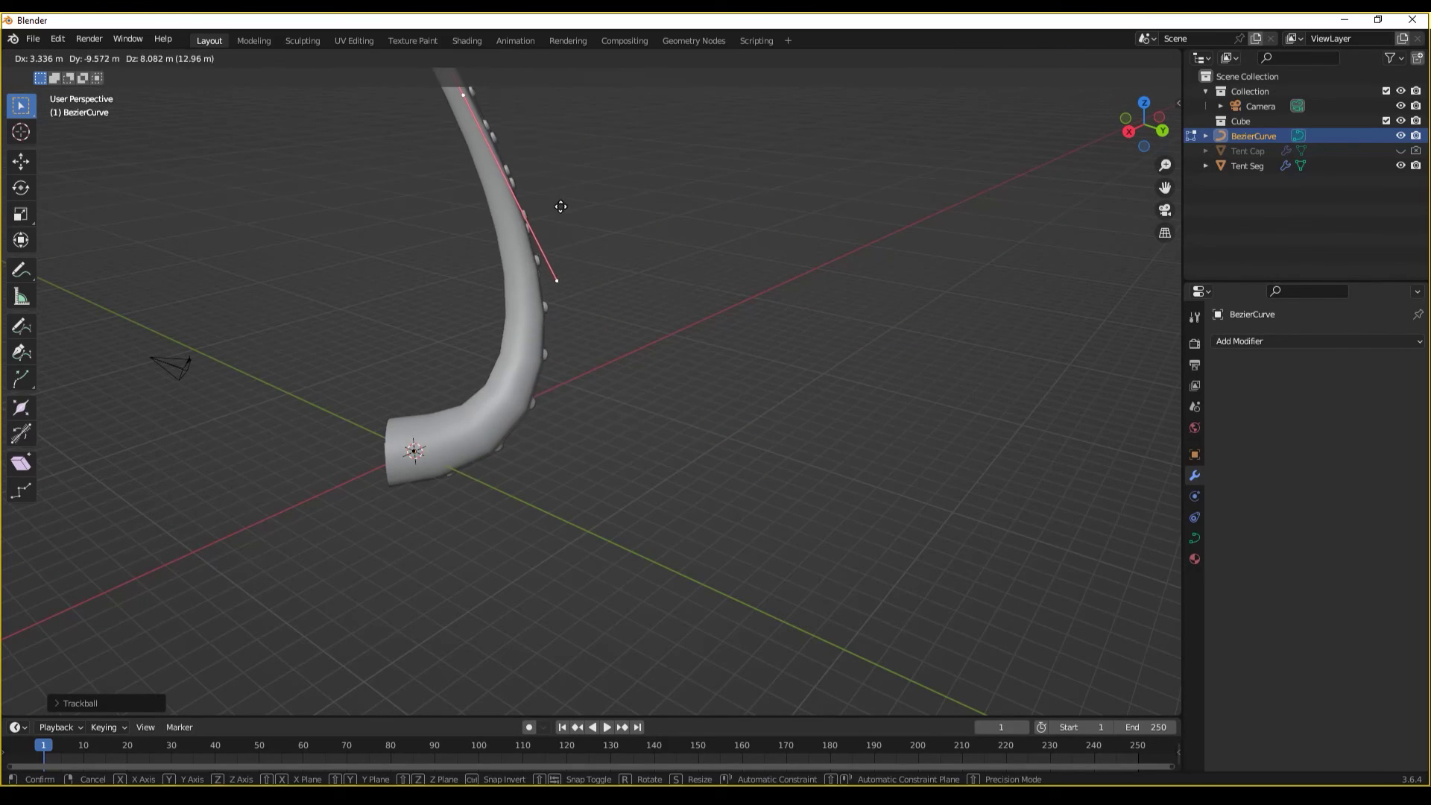
pyautogui.click(562, 208)
pyautogui.moveTo(562, 208); pyautogui.dragTo(589, 422, button='middle')
# - Return to Object Mode, deselect the curve, and orbit so the tentacle stands upright
pyautogui.press('Tab')
pyautogui.scroll(3, 676, 446)
pyautogui.click(589, 422)
pyautogui.scroll(-3, 589, 422)
pyautogui.moveTo(681, 438); pyautogui.dragTo(46, 512, button='middle')
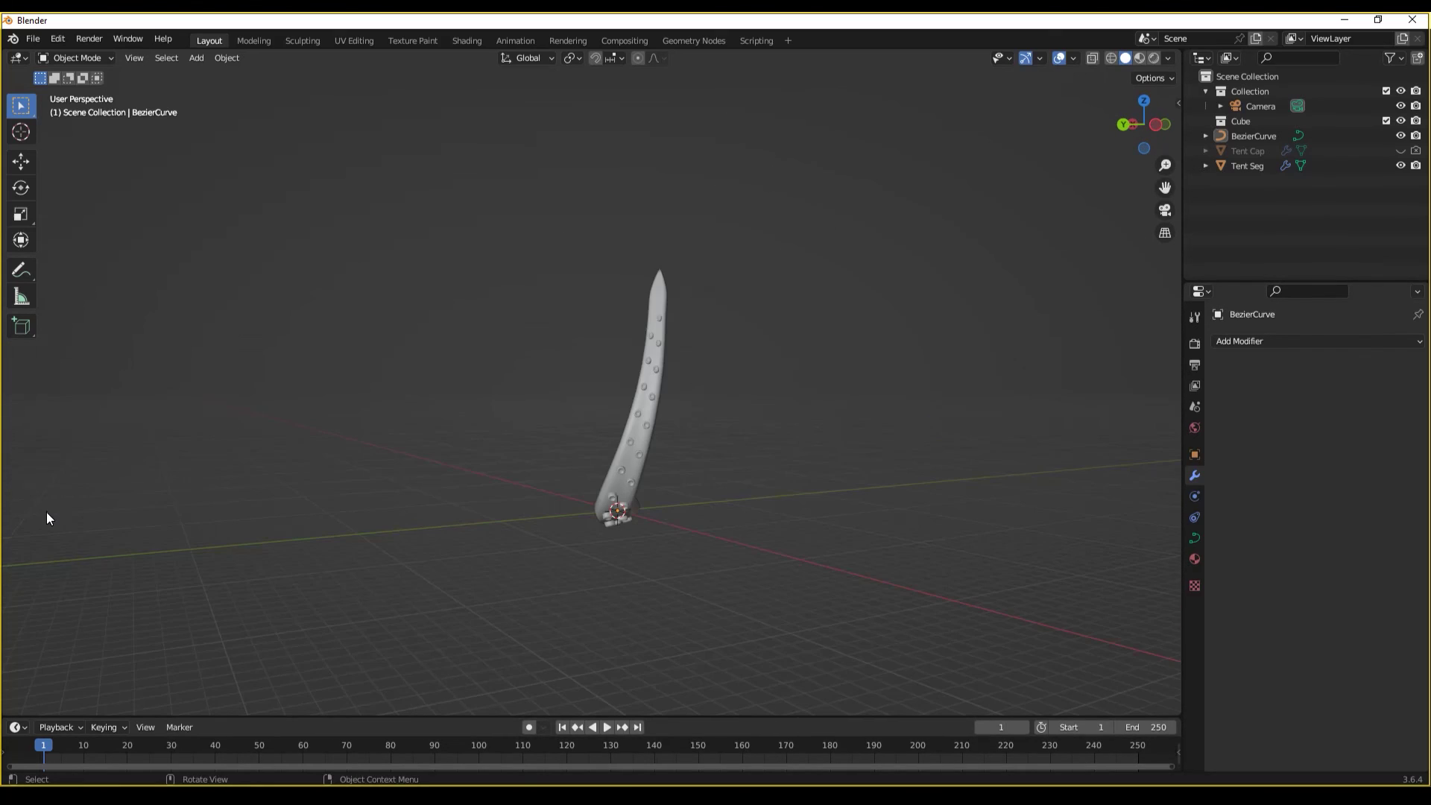